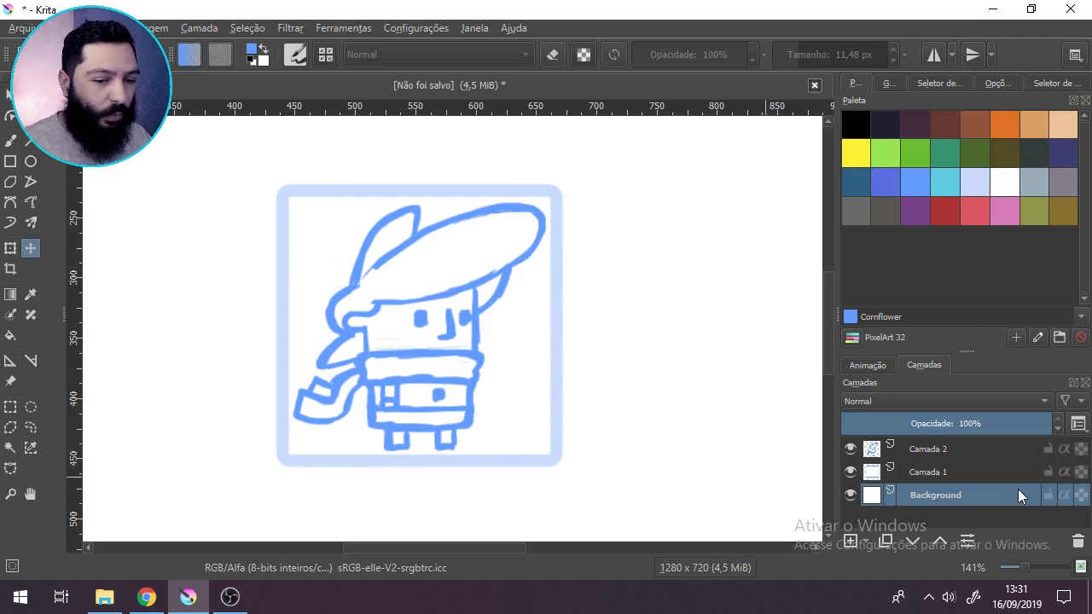
Step: Make the character sketch layer Camada 2 the active layer and view the drawing up close
{"action": "left_click", "coordinate": [995, 453]}
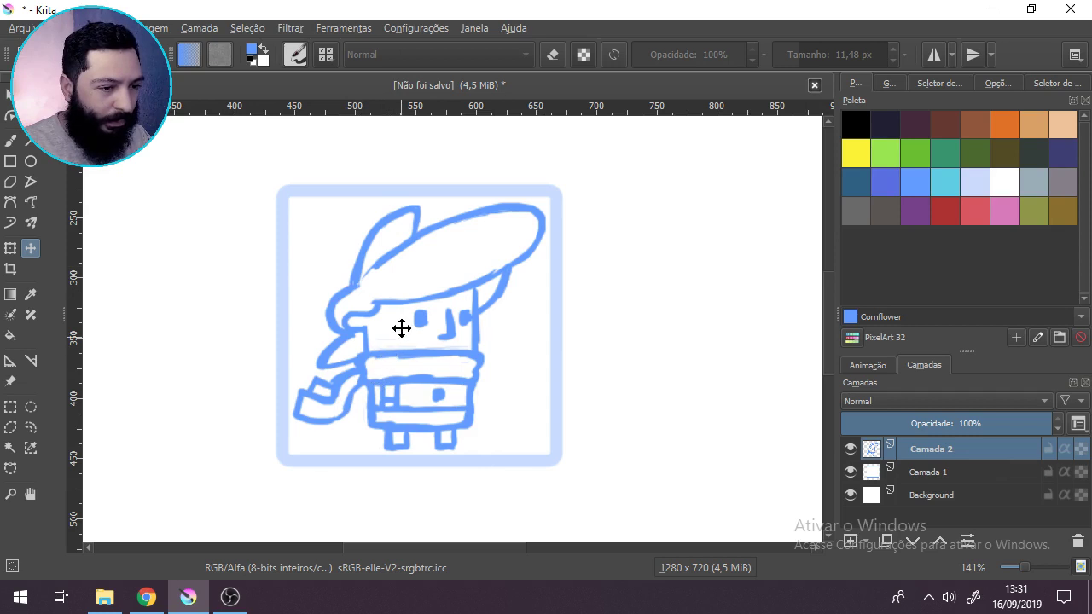
{"action": "scroll", "coordinate": [400, 328], "scroll_direction": "up", "scroll_amount": 1}
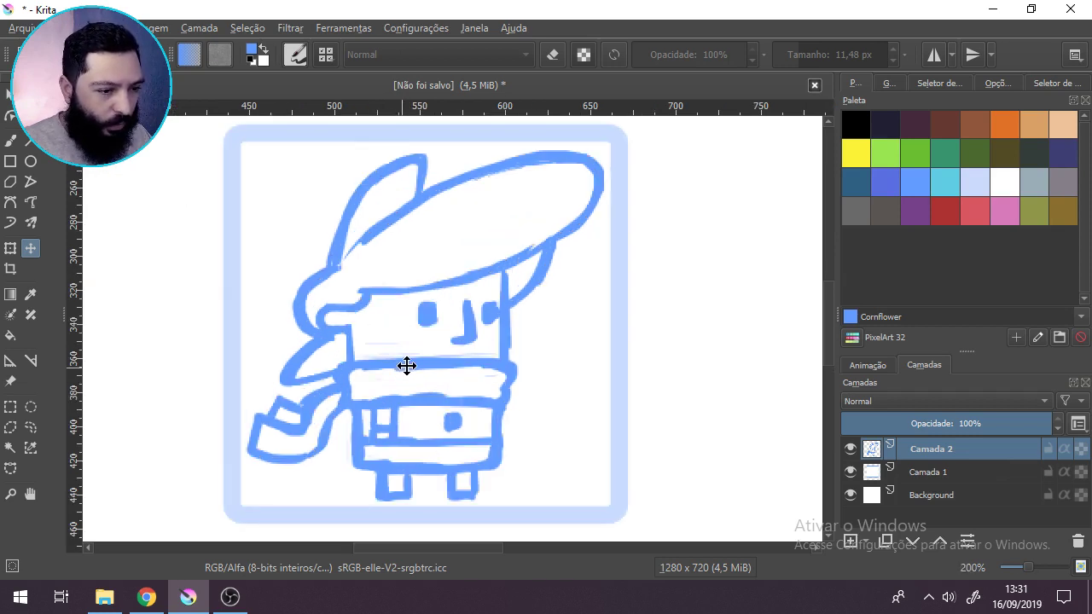
{"action": "mouse_move", "coordinate": [428, 365]}
{"action": "left_mouse_down"}
{"action": "mouse_move", "coordinate": [445, 353]}
{"action": "mouse_move", "coordinate": [425, 376]}
{"action": "left_mouse_up"}
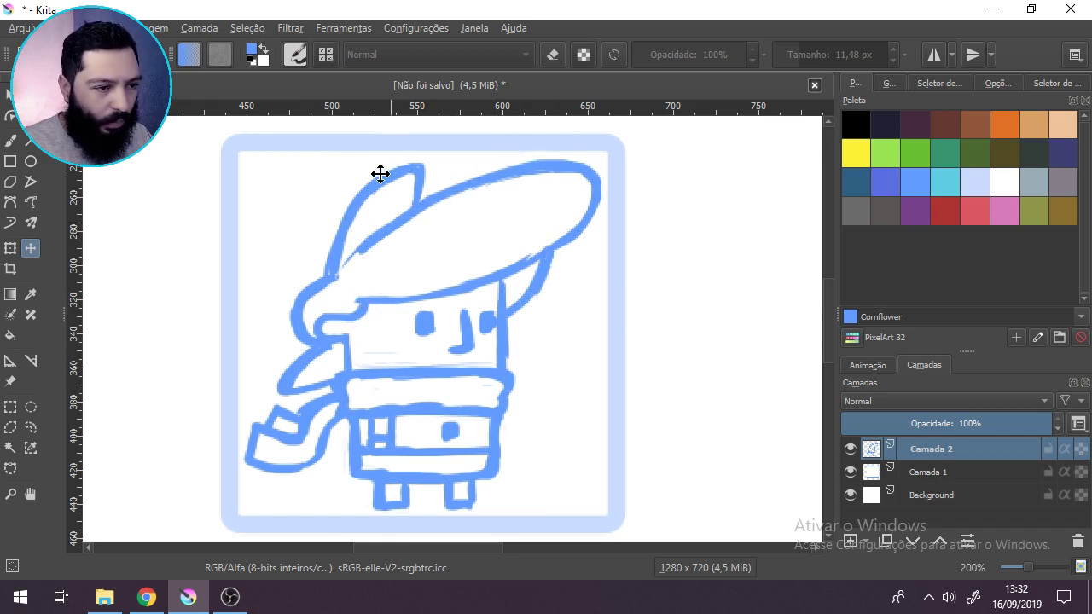
{"action": "scroll", "coordinate": [378, 364], "scroll_direction": "down", "scroll_amount": 1}
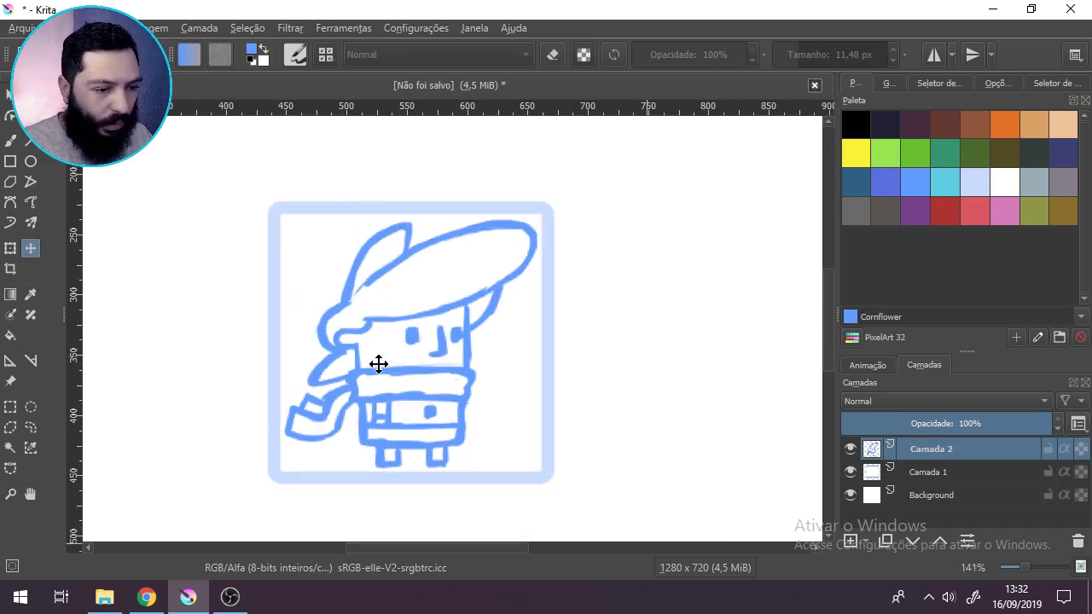
{"action": "scroll", "coordinate": [402, 426], "scroll_direction": "up", "scroll_amount": 1}
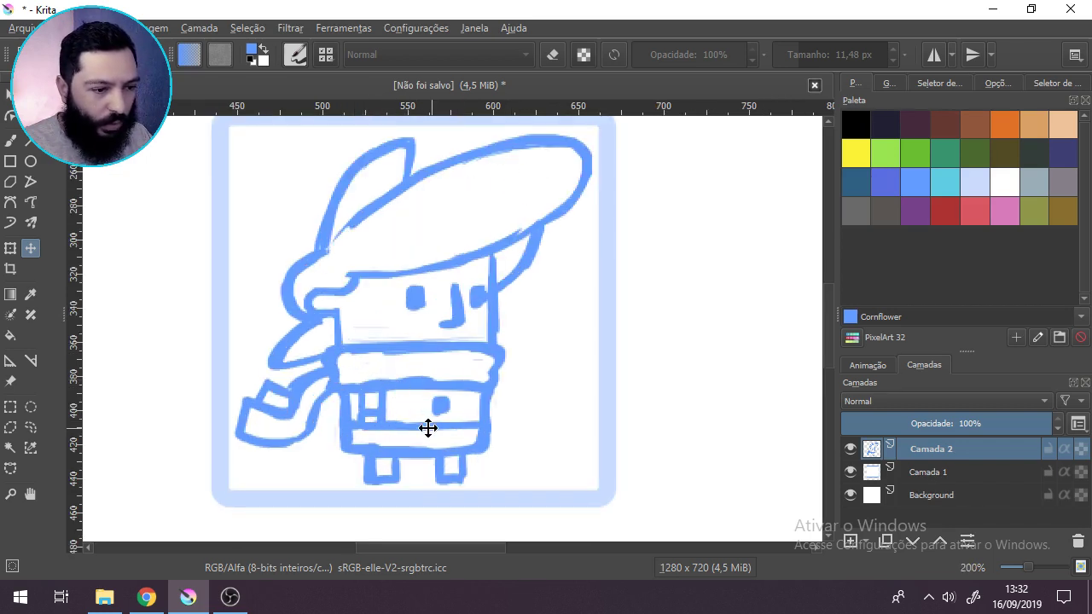
{"action": "scroll", "coordinate": [427, 427], "scroll_direction": "down", "scroll_amount": 1}
Step: Hide and show Camada 1 and Camada 2 in turn to check what each layer contains
{"action": "left_click", "coordinate": [849, 473]}
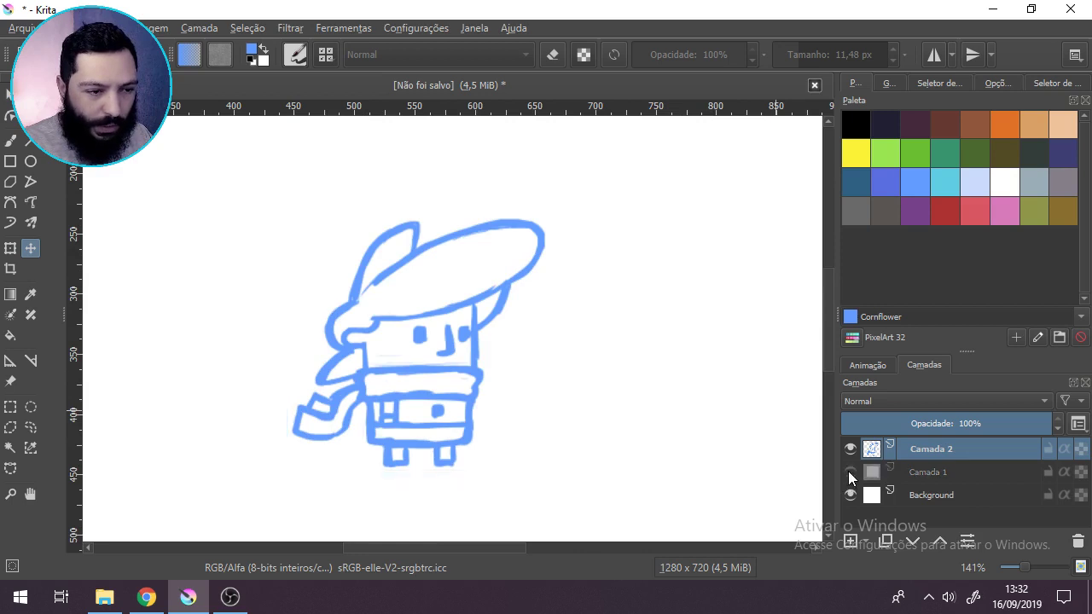
{"action": "left_click", "coordinate": [849, 473]}
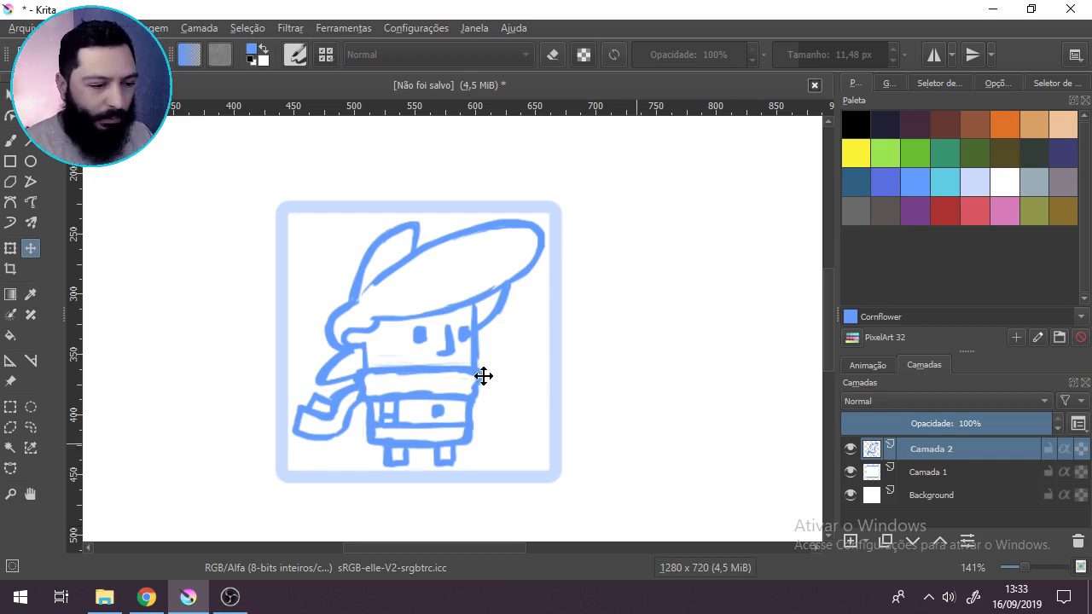
{"action": "left_click", "coordinate": [851, 449]}
{"action": "left_click", "coordinate": [851, 449]}
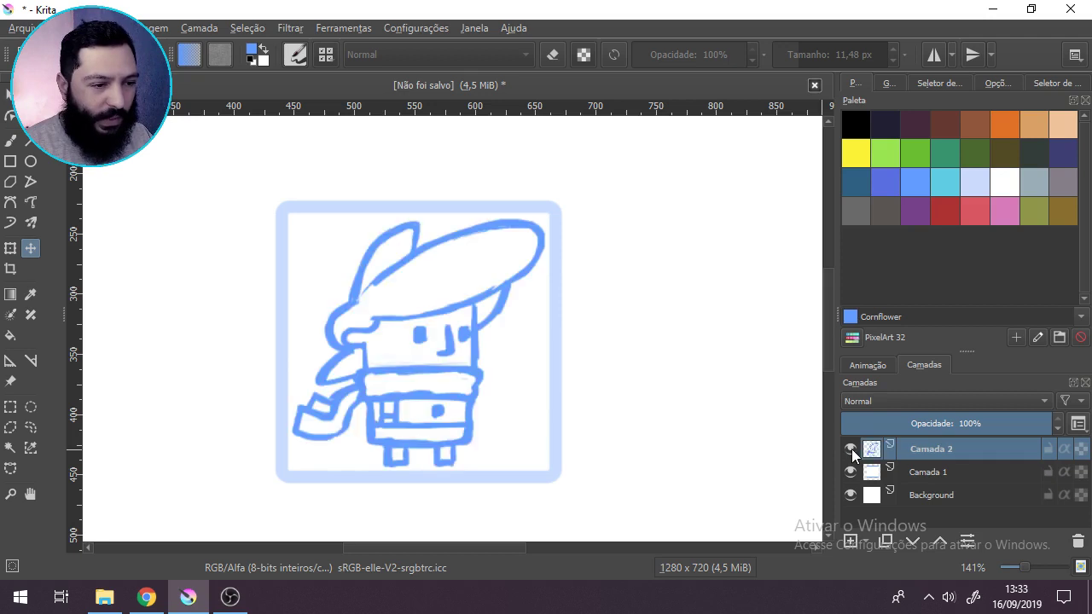
{"action": "left_click", "coordinate": [852, 449]}
{"action": "left_click", "coordinate": [852, 448]}
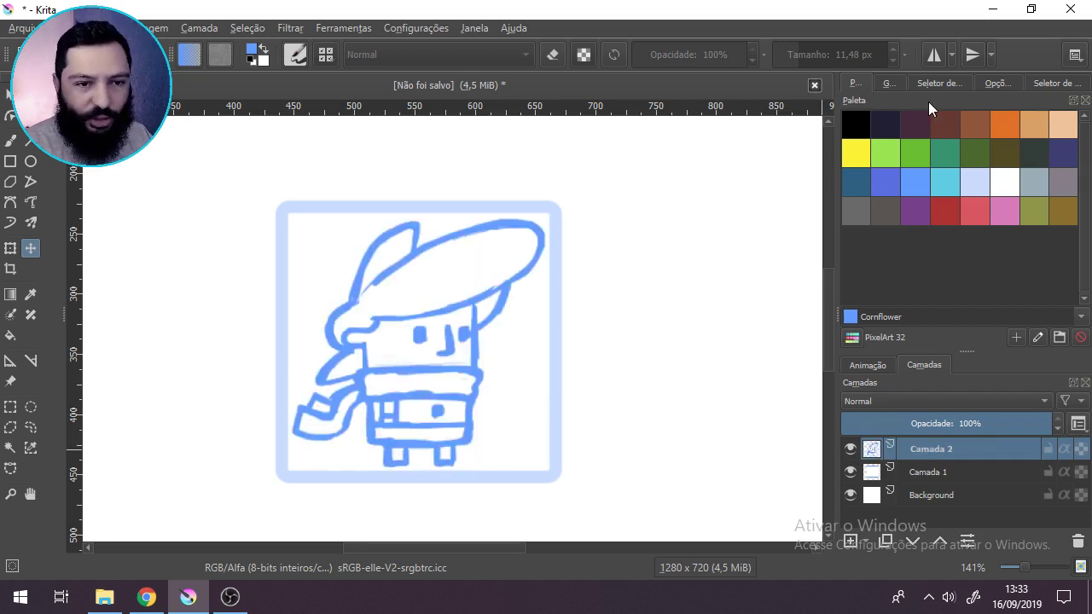
Step: Bring up the Grade e guias docker and look over the docker and workspace options
{"action": "left_click", "coordinate": [889, 82]}
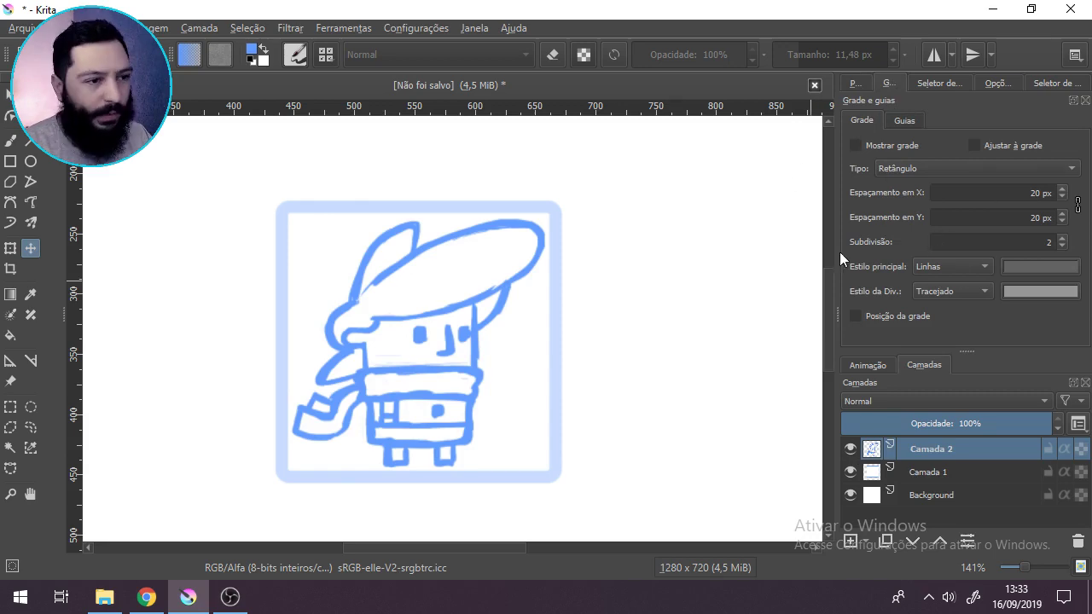
{"action": "left_click", "coordinate": [404, 31]}
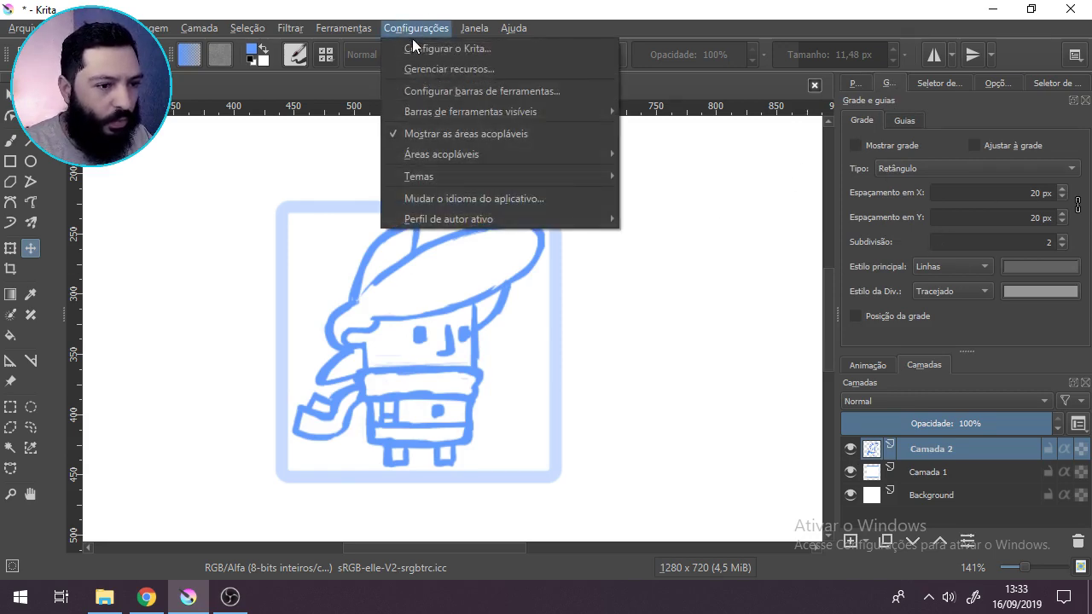
{"action": "mouse_move", "coordinate": [520, 148]}
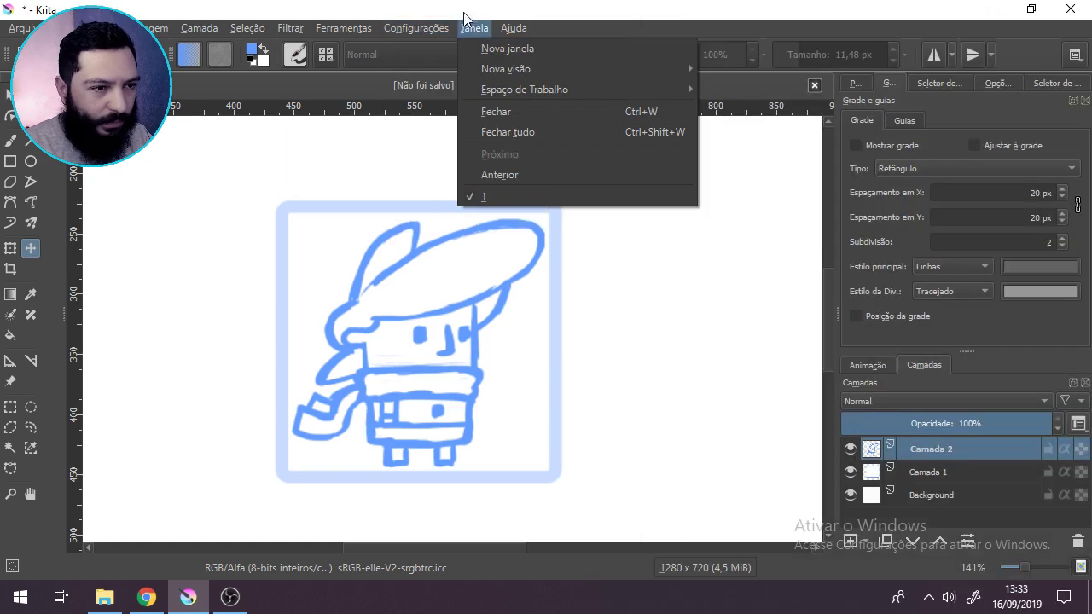
{"action": "left_click", "coordinate": [470, 24]}
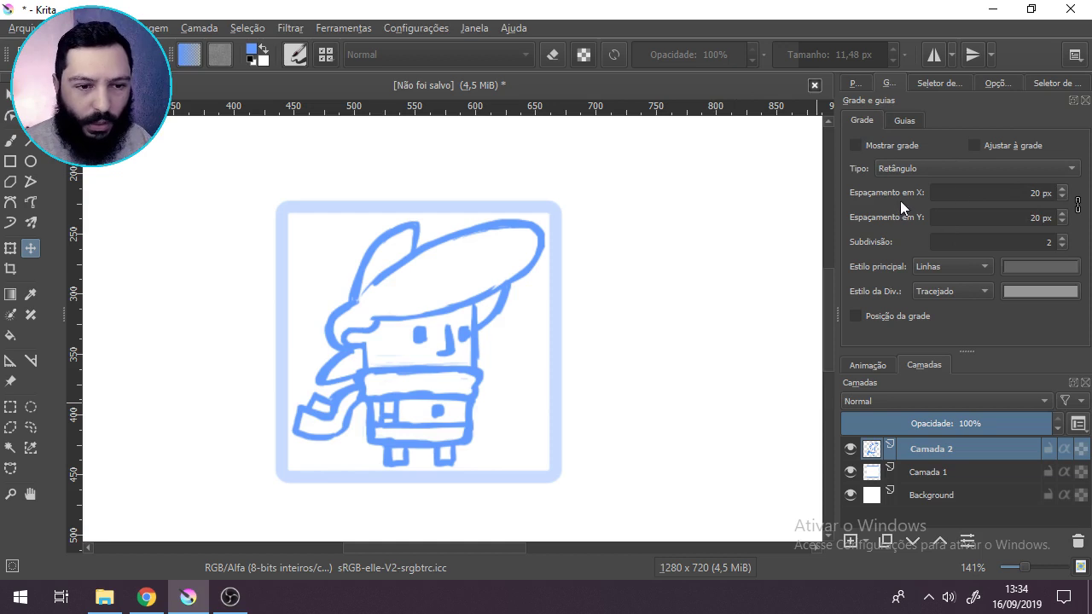
Step: Set the grid spacing to 8 px in X and Y with a subdivision of 1 and show the grid
{"action": "double_click", "coordinate": [1038, 192]}
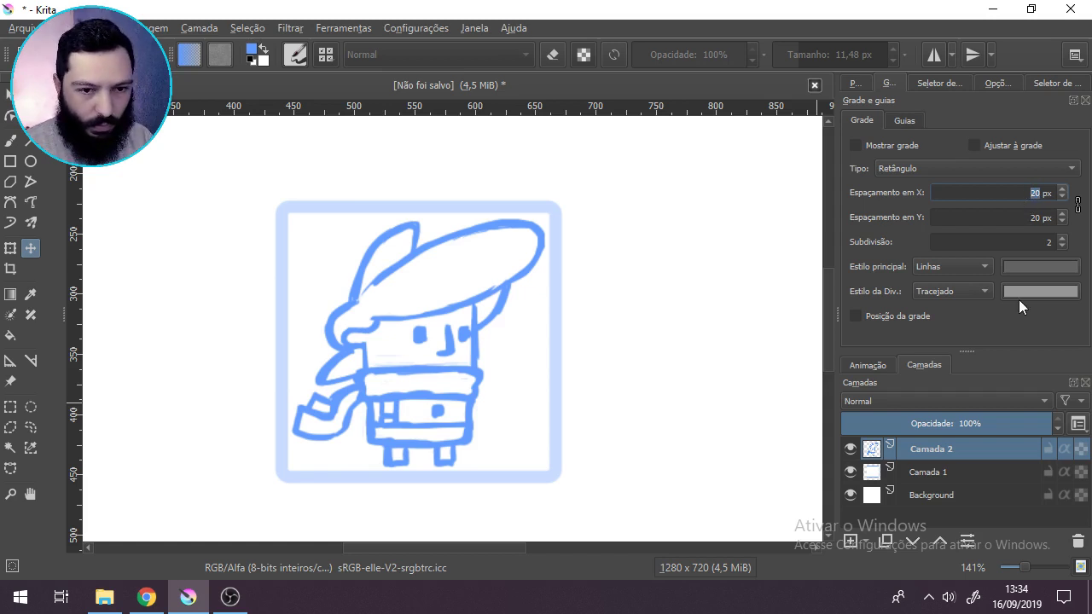
{"action": "type", "text": "8"}
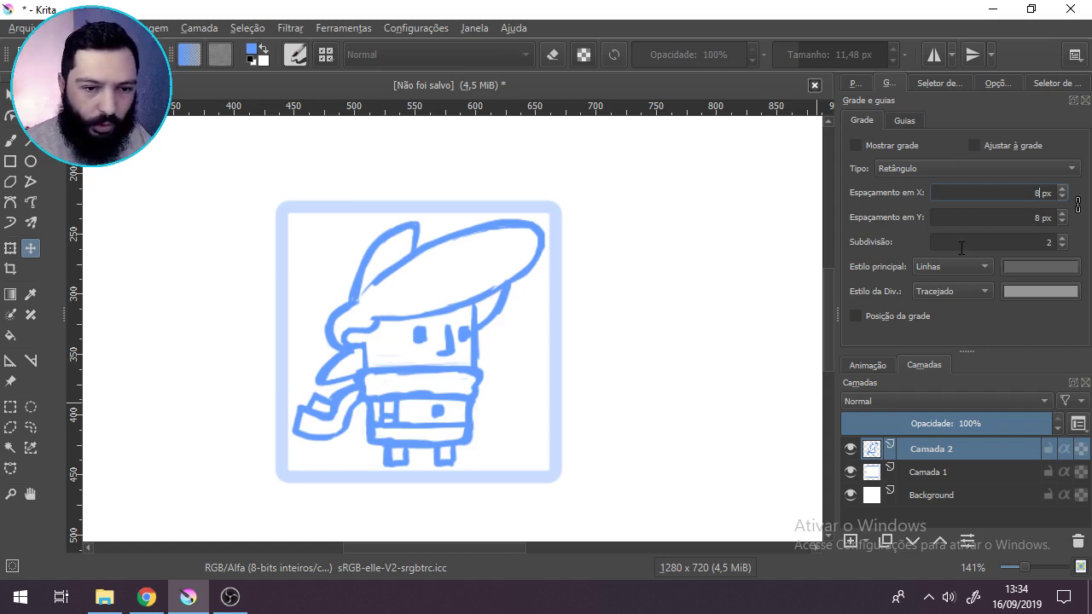
{"action": "left_click", "coordinate": [1062, 245]}
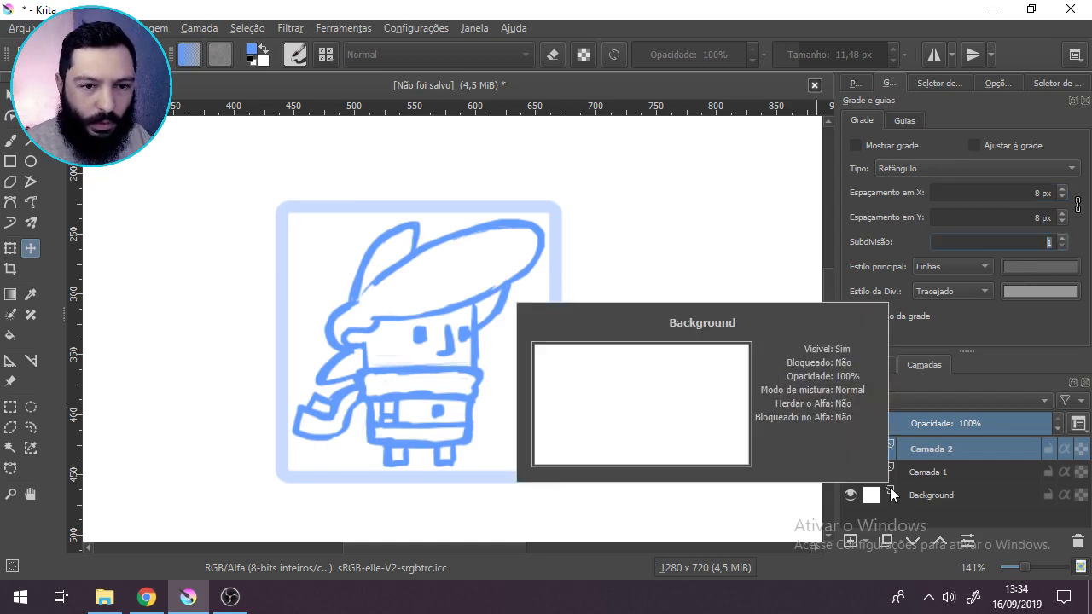
{"action": "left_click", "coordinate": [855, 146]}
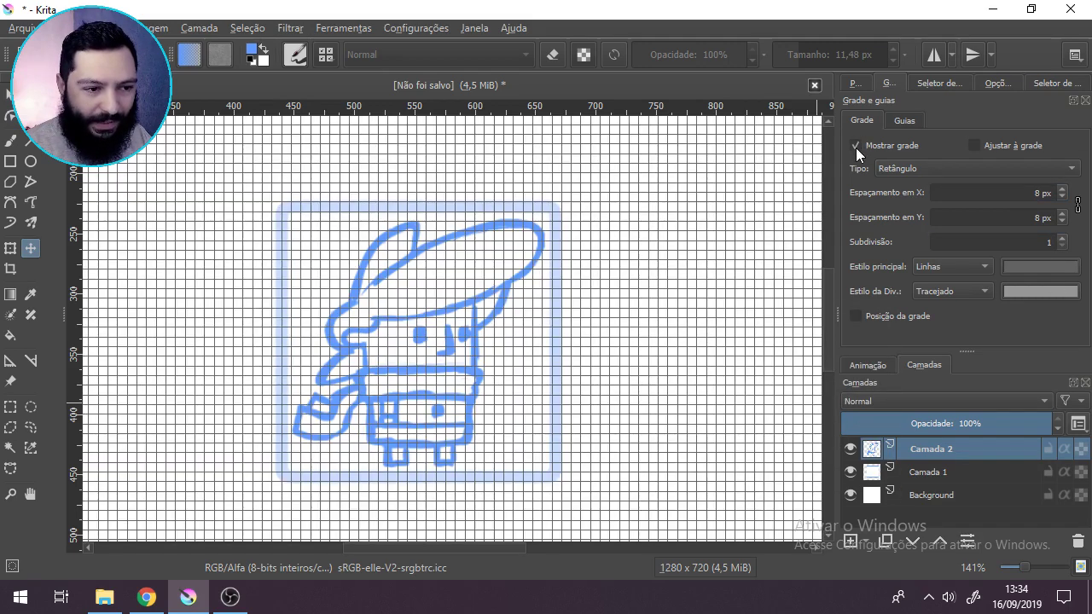
Step: Examine how the grid cells line up with the character's body and legs and with the frame
{"action": "scroll", "coordinate": [406, 462], "scroll_direction": "up", "scroll_amount": 2}
{"action": "scroll", "coordinate": [404, 460], "scroll_direction": "down", "scroll_amount": 3}
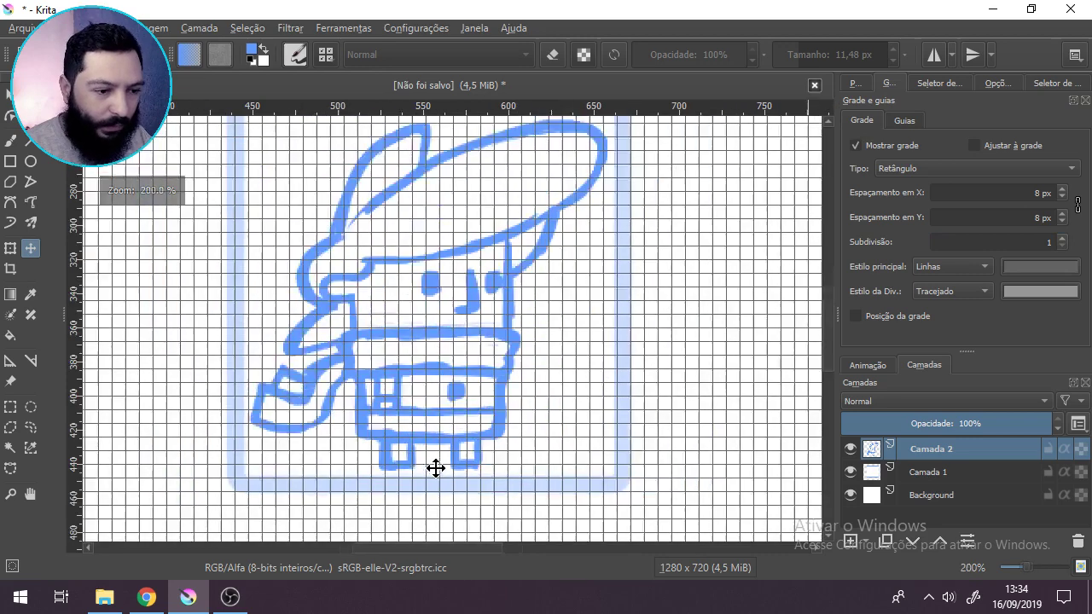
{"action": "scroll", "coordinate": [497, 480], "scroll_direction": "up", "scroll_amount": 2}
{"action": "scroll", "coordinate": [498, 480], "scroll_direction": "up", "scroll_amount": 2}
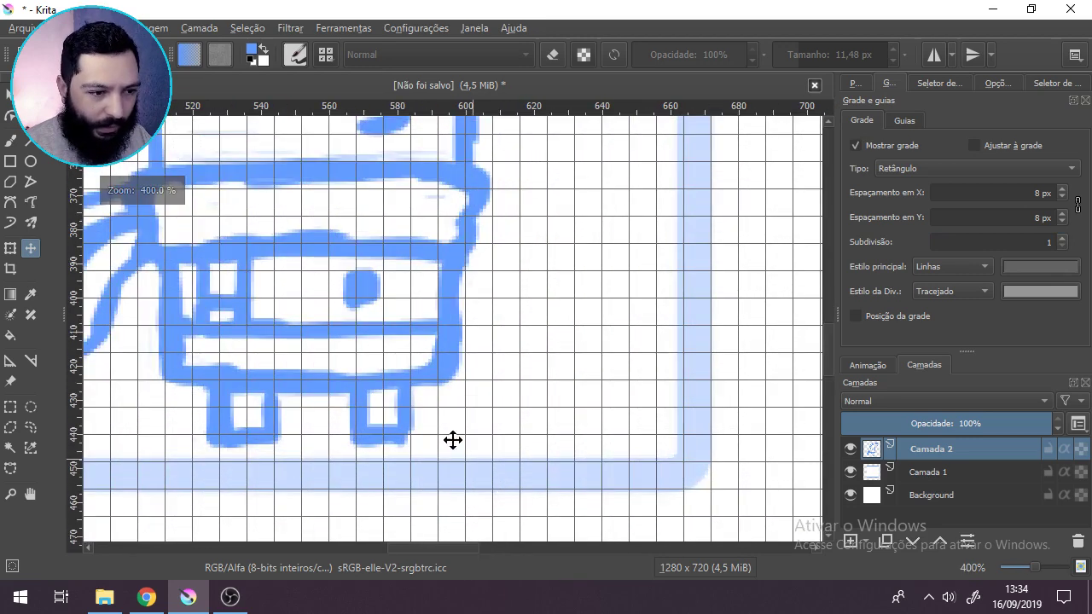
{"action": "scroll", "coordinate": [404, 315], "scroll_direction": "down", "scroll_amount": 1}
{"action": "left_click_drag", "start_coordinate": [342, 339], "coordinate": [410, 370]}
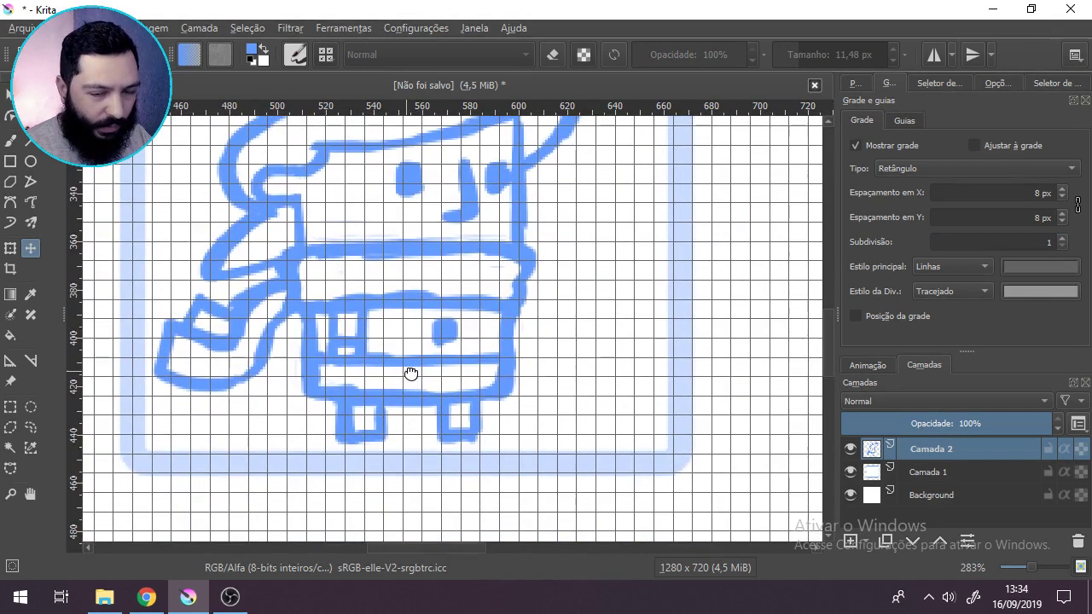
{"action": "scroll", "coordinate": [434, 432], "scroll_direction": "up", "scroll_amount": 1}
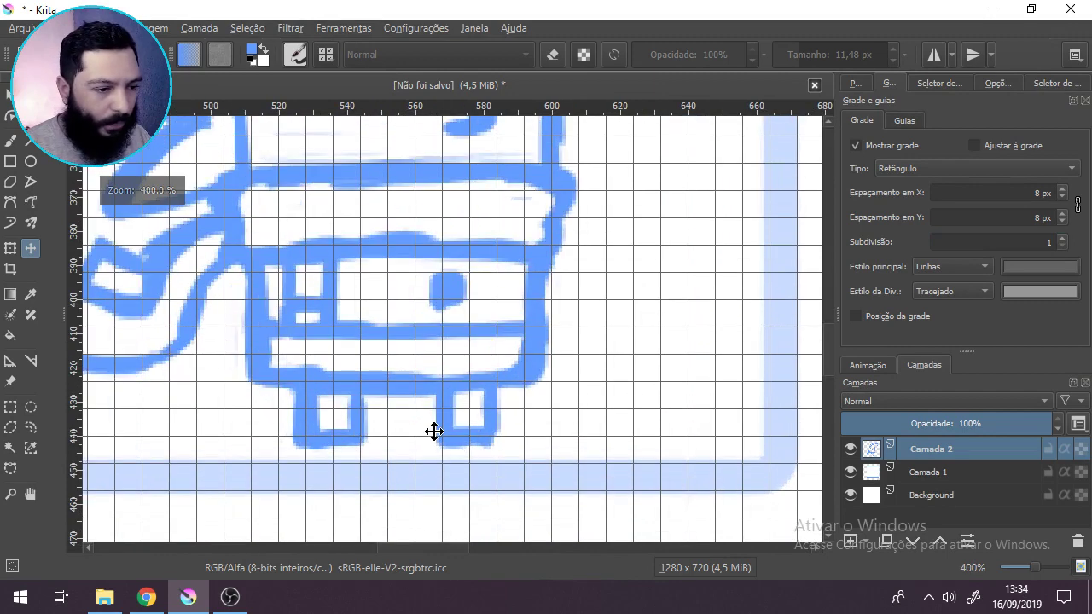
{"action": "left_click_drag", "start_coordinate": [395, 236], "coordinate": [437, 328]}
{"action": "scroll", "coordinate": [431, 348], "scroll_direction": "down", "scroll_amount": 2}
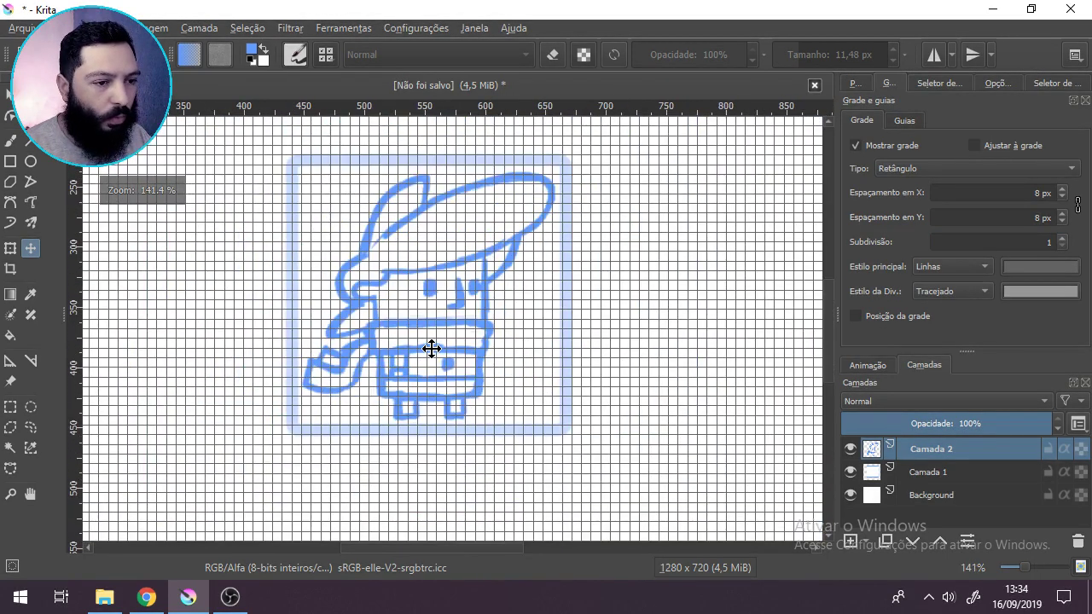
{"action": "scroll", "coordinate": [444, 421], "scroll_direction": "up", "scroll_amount": 2}
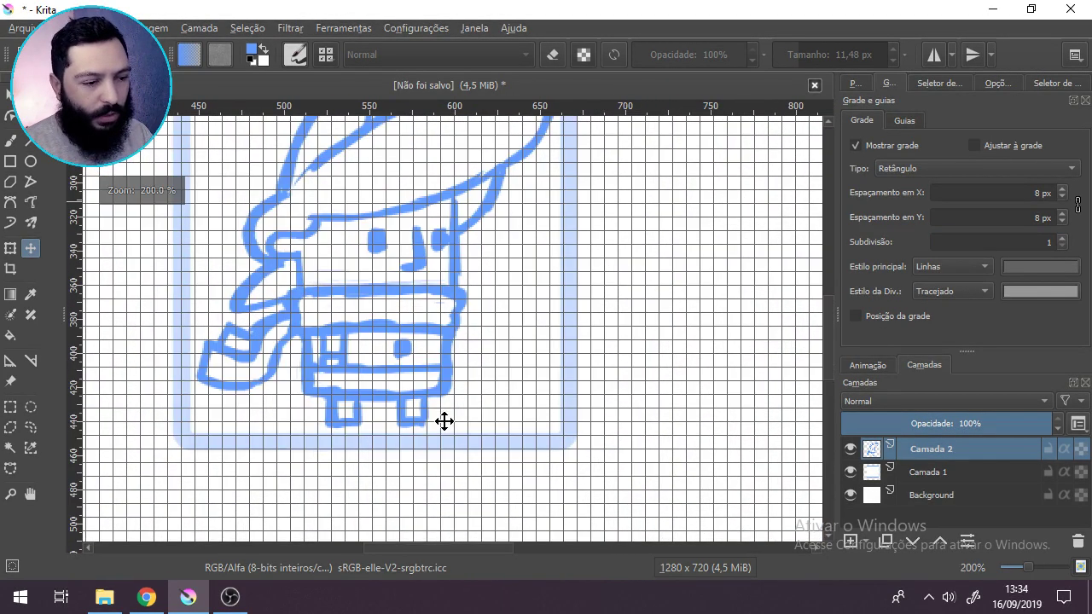
{"action": "left_click_drag", "start_coordinate": [458, 325], "coordinate": [482, 350]}
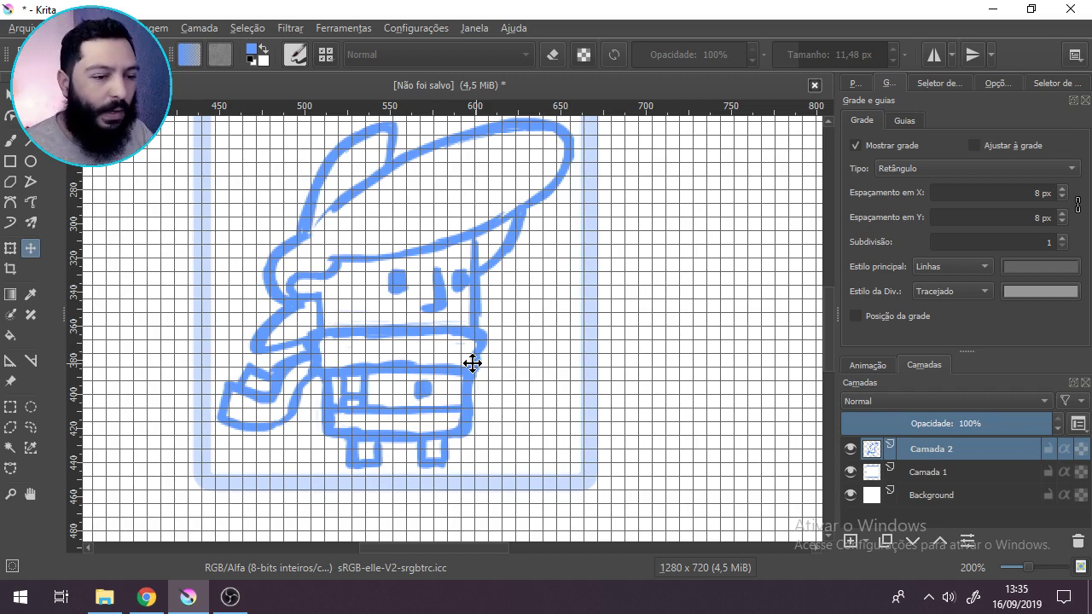
Step: Examine the grid cells up close around the frame's right edge and the blank canvas beside it
{"action": "scroll", "coordinate": [520, 435], "scroll_direction": "up", "scroll_amount": 1}
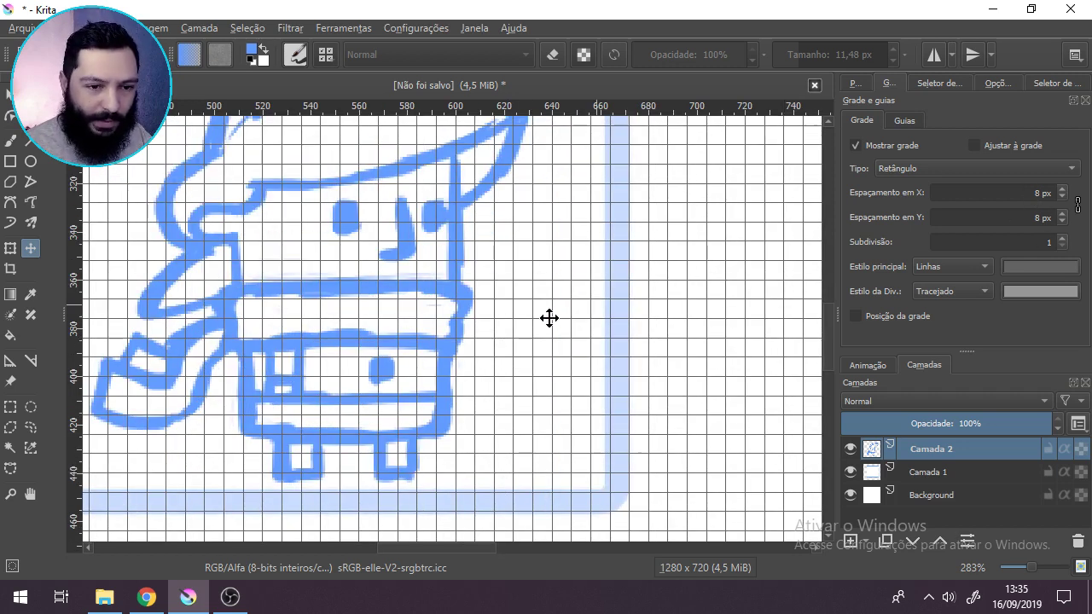
{"action": "scroll", "coordinate": [461, 349], "scroll_direction": "down", "scroll_amount": 1}
{"action": "scroll", "coordinate": [412, 326], "scroll_direction": "up", "scroll_amount": 1}
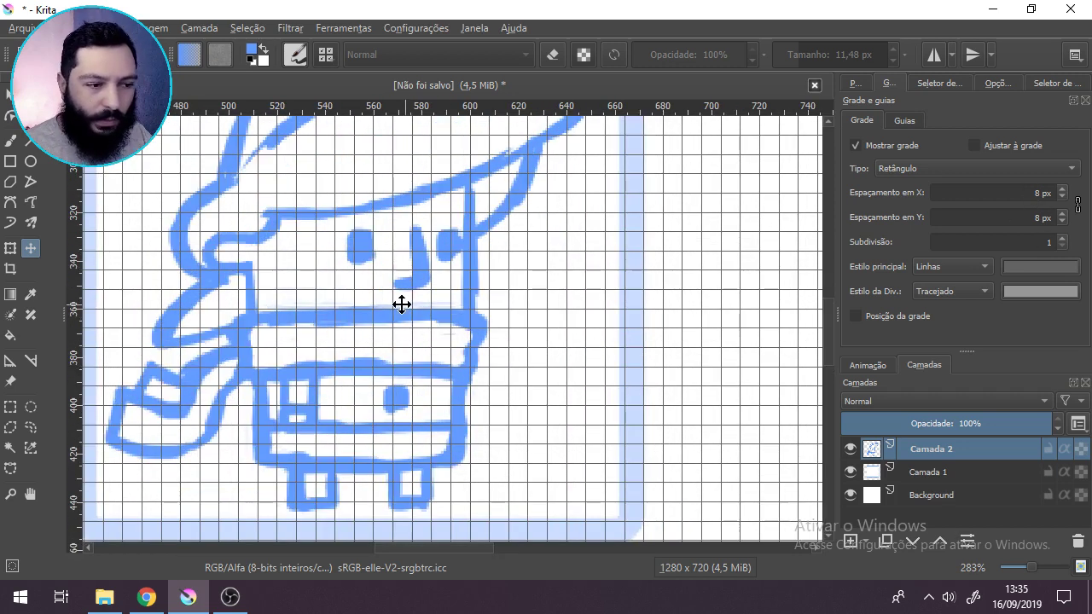
{"action": "mouse_move", "coordinate": [402, 302]}
{"action": "left_mouse_down"}
{"action": "mouse_move", "coordinate": [421, 253]}
{"action": "mouse_move", "coordinate": [419, 190]}
{"action": "mouse_move", "coordinate": [341, 302]}
{"action": "mouse_move", "coordinate": [190, 300]}
{"action": "left_mouse_up"}
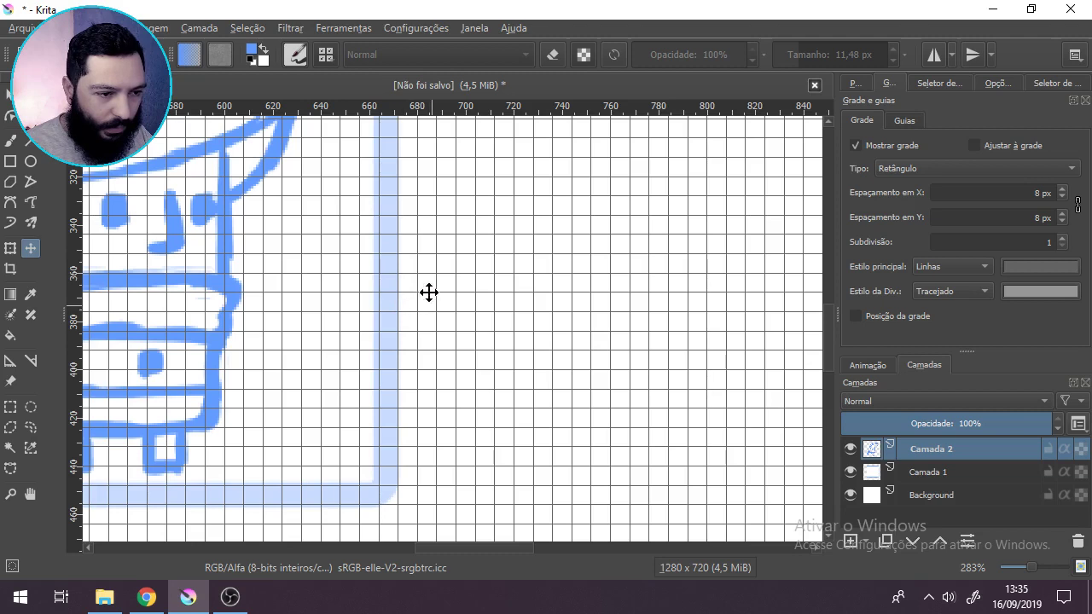
{"action": "scroll", "coordinate": [432, 295], "scroll_direction": "up", "scroll_amount": 1, "text": "ctrl"}
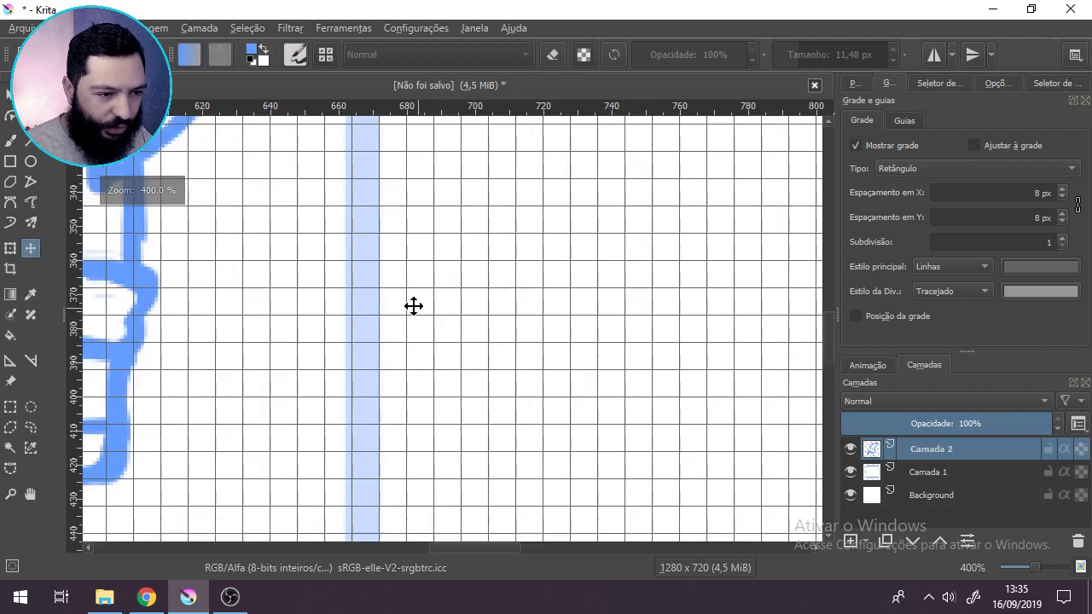
{"action": "scroll", "coordinate": [413, 305], "scroll_direction": "up", "scroll_amount": 2, "text": "ctrl"}
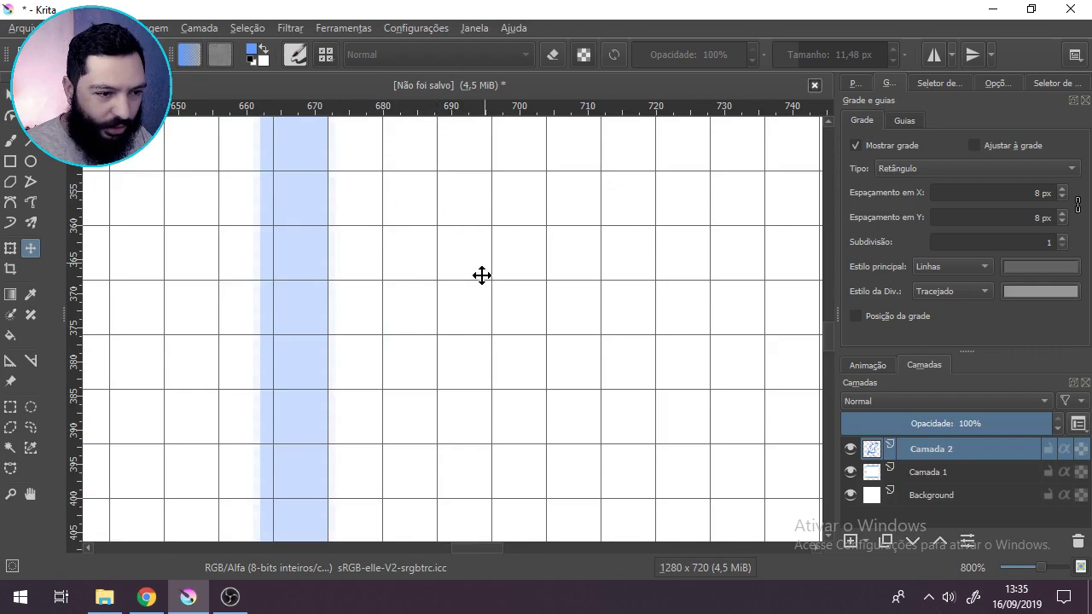
{"action": "scroll", "coordinate": [210, 355], "scroll_direction": "down", "scroll_amount": 2, "text": "ctrl"}
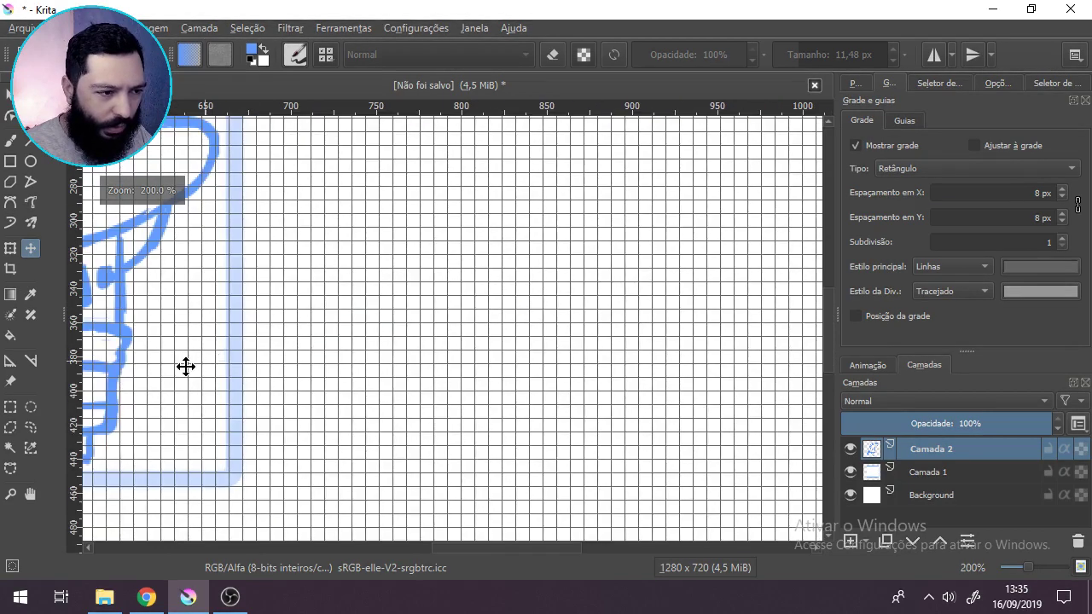
{"action": "left_click_drag", "start_coordinate": [186, 366], "coordinate": [446, 343]}
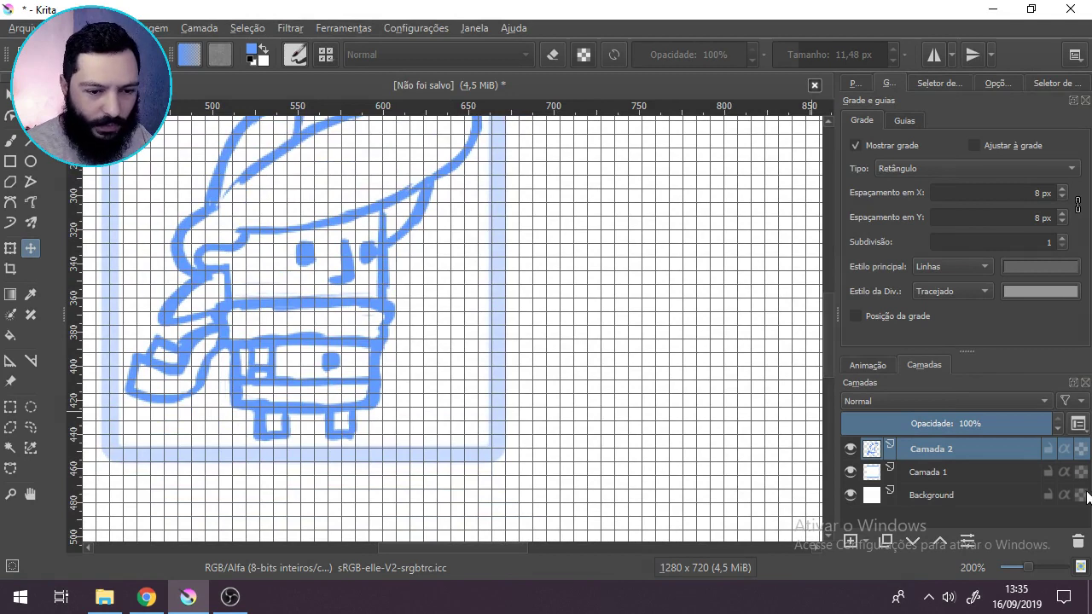
Step: Duplicate the layer Camada 2 and move the copy onto the blank canvas to the right of the framed character
{"action": "right_click", "coordinate": [989, 455]}
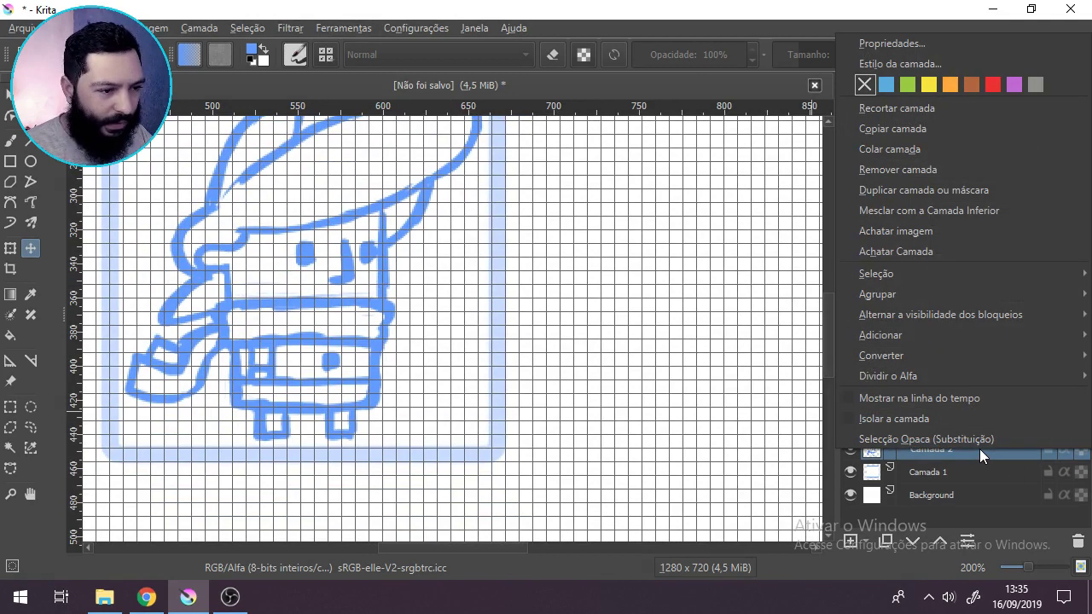
{"action": "left_click", "coordinate": [985, 191]}
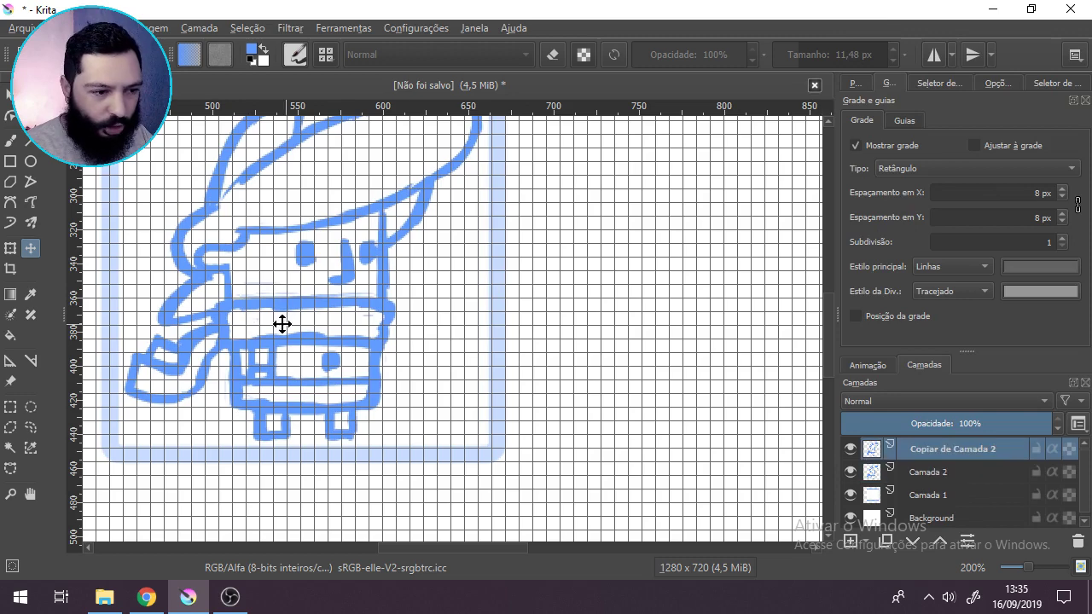
{"action": "left_click", "coordinate": [945, 474]}
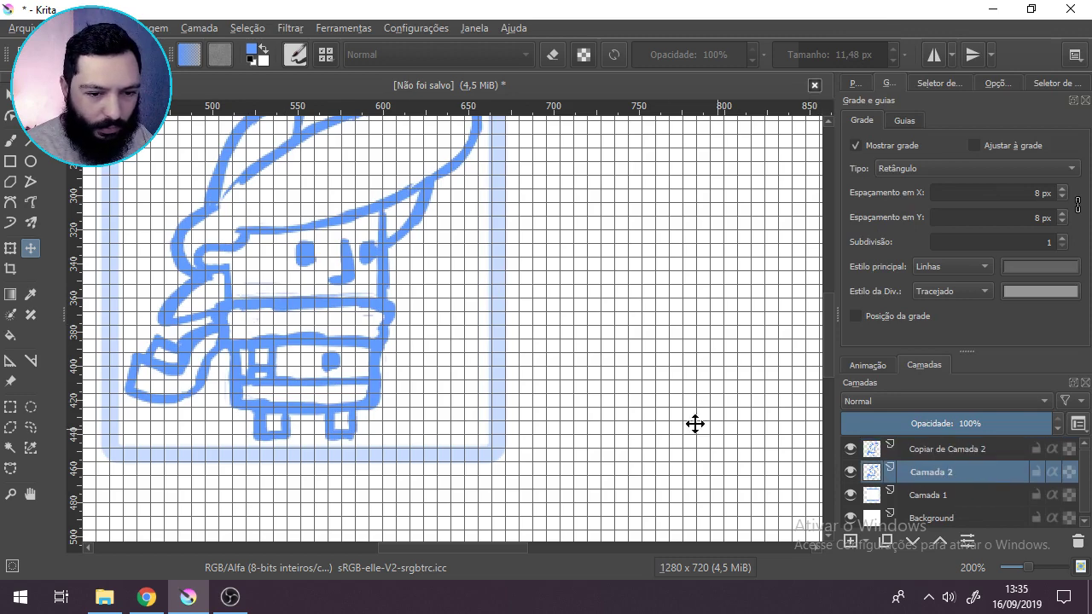
{"action": "left_click", "coordinate": [977, 454]}
{"action": "left_click_drag", "start_coordinate": [339, 339], "coordinate": [463, 293]}
{"action": "scroll", "coordinate": [622, 324], "scroll_direction": "down", "scroll_amount": 1}
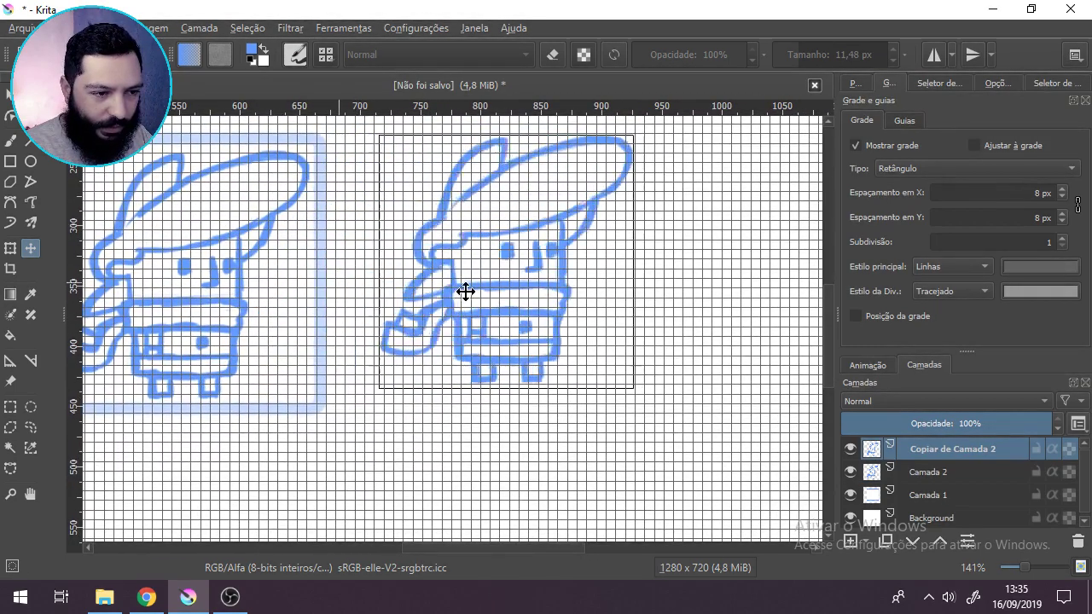
Step: Set the grid spacing to 32 px in both X and Y
{"action": "scroll", "coordinate": [535, 275], "scroll_direction": "up", "scroll_amount": 2}
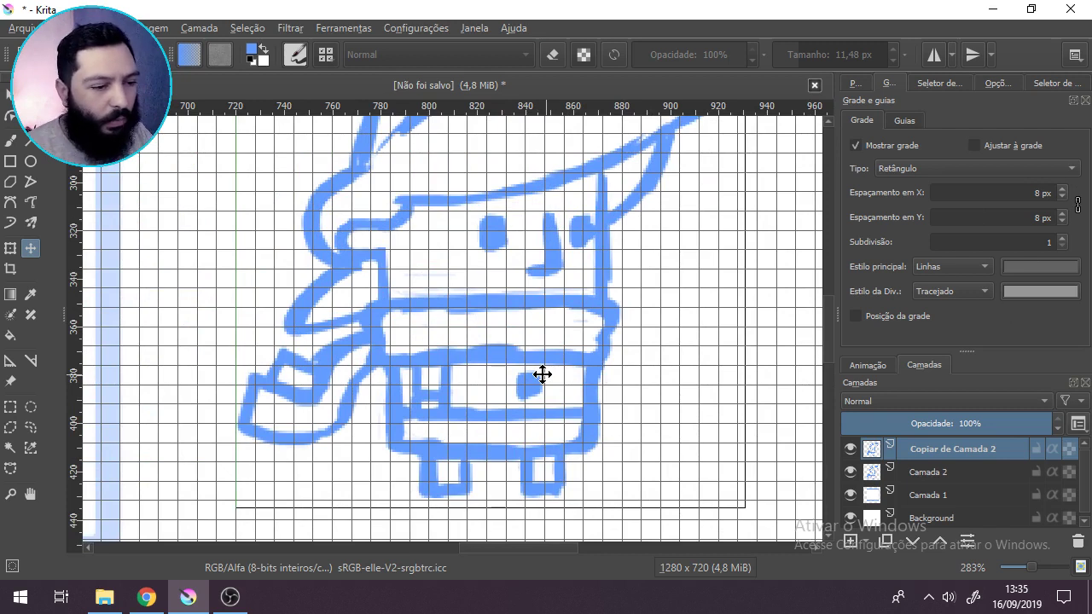
{"action": "left_click", "coordinate": [1037, 191]}
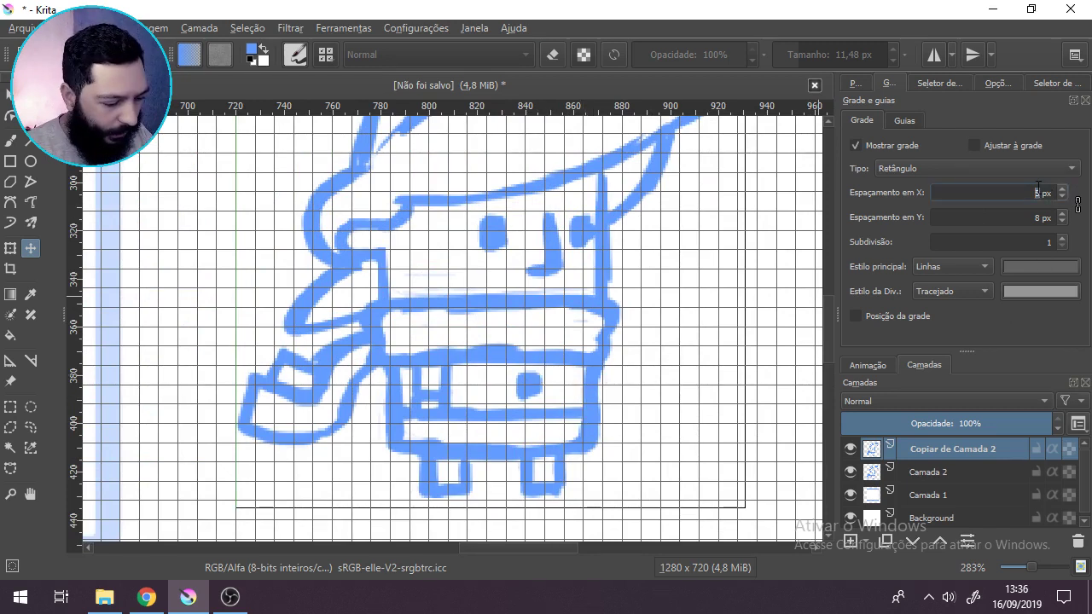
{"action": "type", "text": "12"}
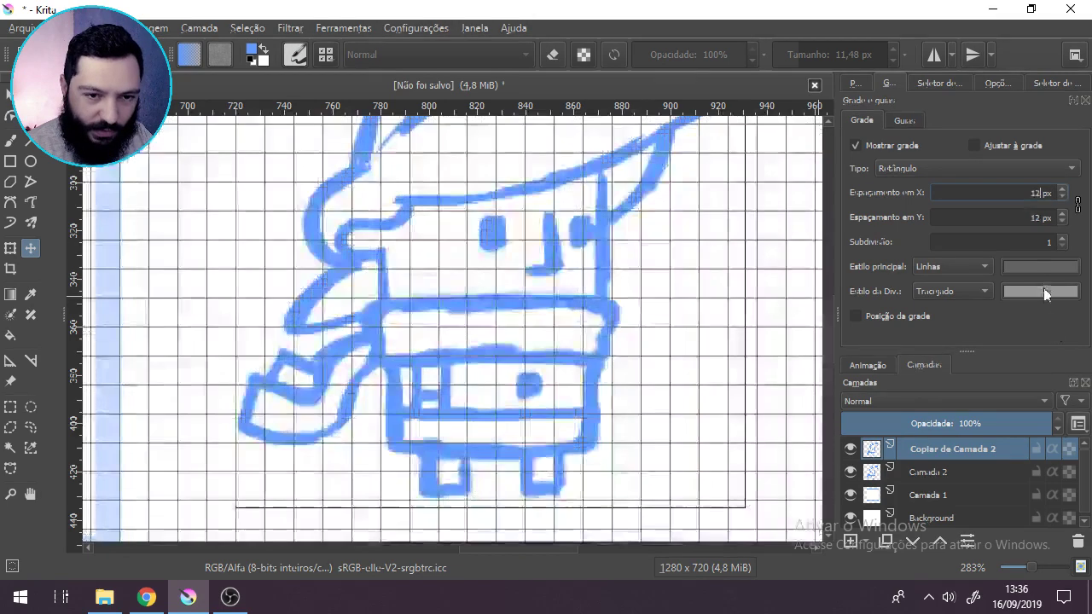
{"action": "key", "text": "BackSpace"}
{"action": "key", "text": "BackSpace"}
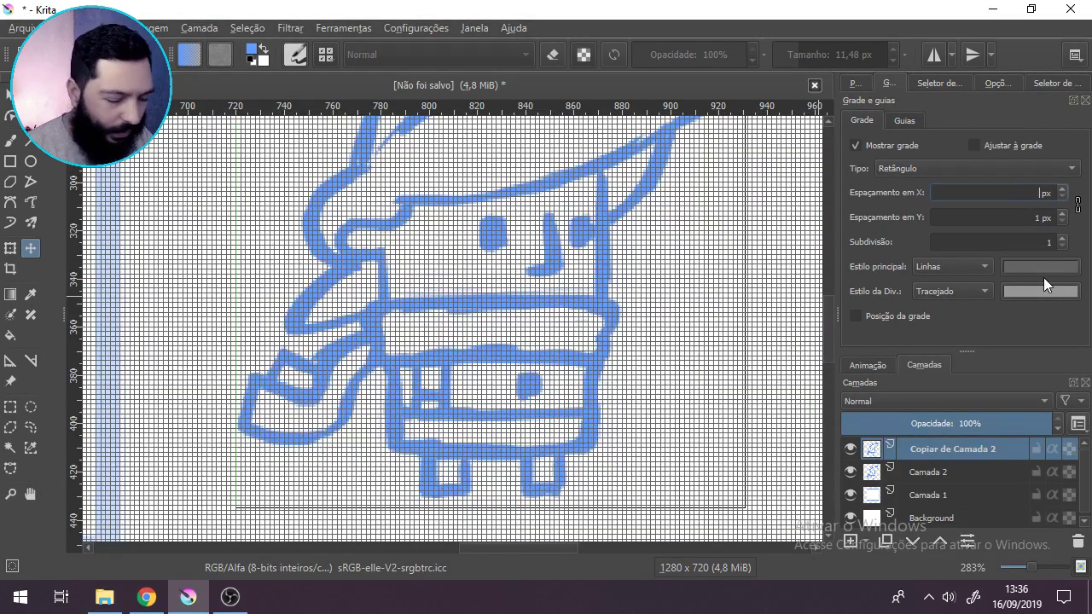
{"action": "type", "text": "32"}
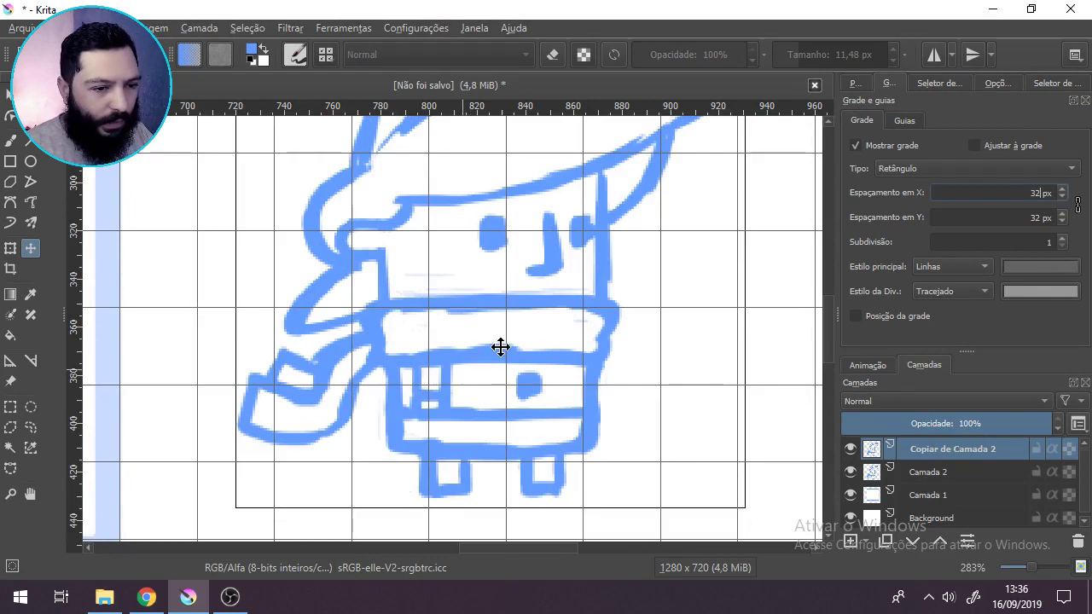
Step: Shift the copied character sketch slightly to the right on the blank canvas, away from the original frame
{"action": "scroll", "coordinate": [500, 347], "scroll_direction": "down", "scroll_amount": 2}
{"action": "left_click_drag", "start_coordinate": [524, 358], "coordinate": [541, 357]}
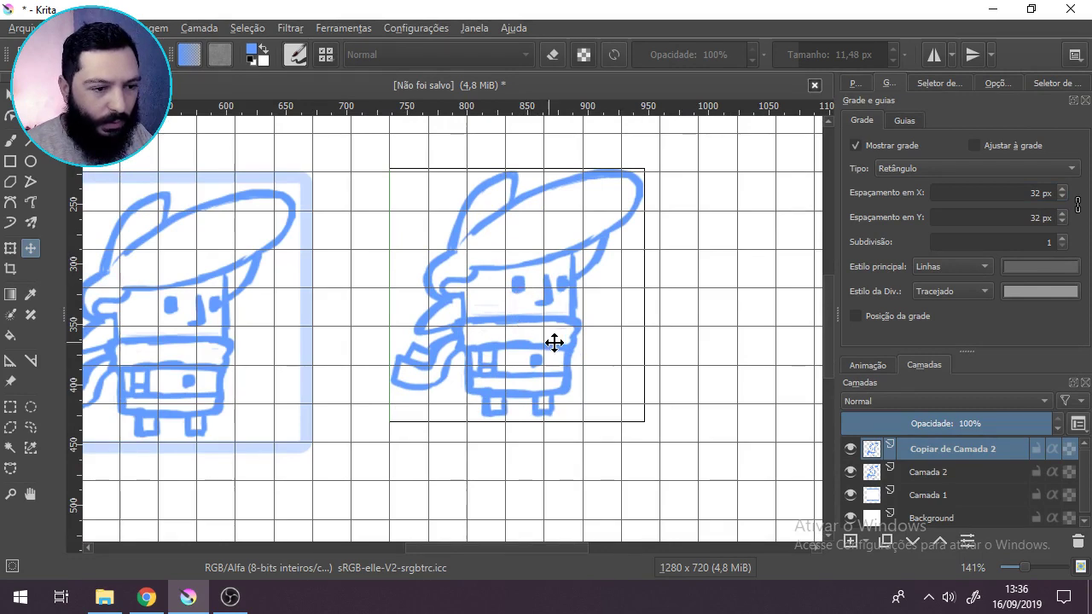
{"action": "key", "text": "ctrl+z"}
{"action": "key", "text": "ctrl+shift+z"}
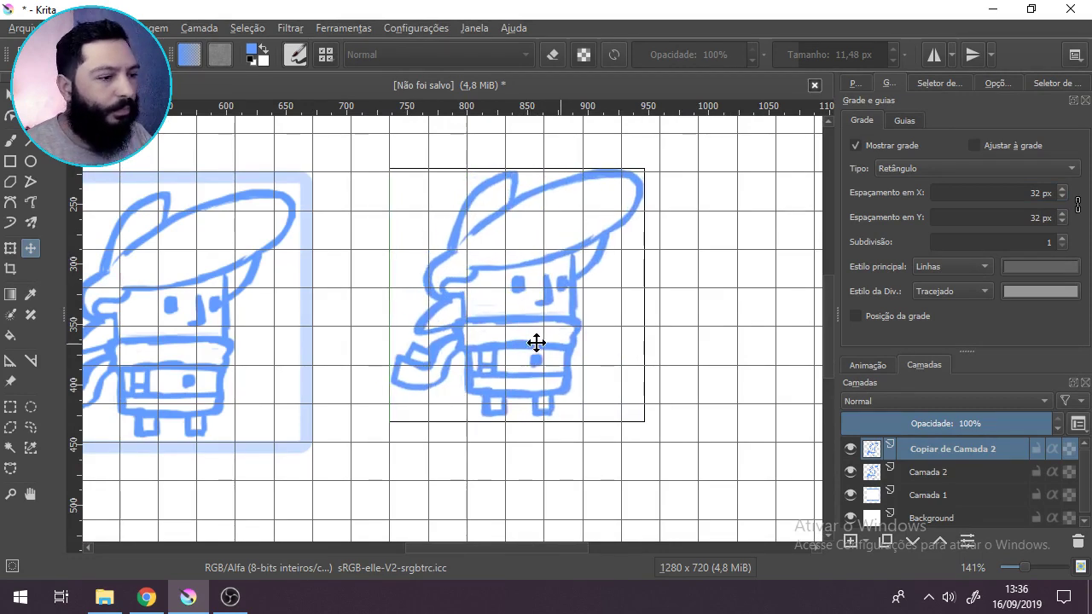
Step: Scale the copied sketch down proportionally to roughly the size of one 32 px grid cell and apply the transformation
{"action": "left_click", "coordinate": [11, 250]}
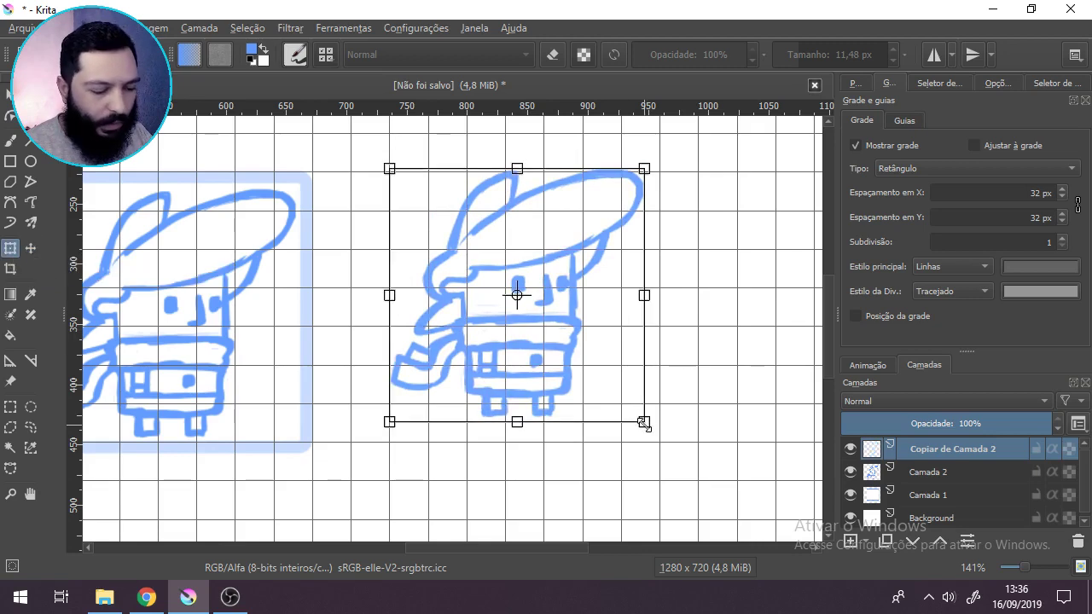
{"action": "left_click_drag", "start_coordinate": [644, 424], "coordinate": [438, 342]}
{"action": "scroll", "coordinate": [395, 183], "scroll_direction": "up", "scroll_amount": 3}
{"action": "scroll", "coordinate": [440, 343], "scroll_direction": "up", "scroll_amount": 2}
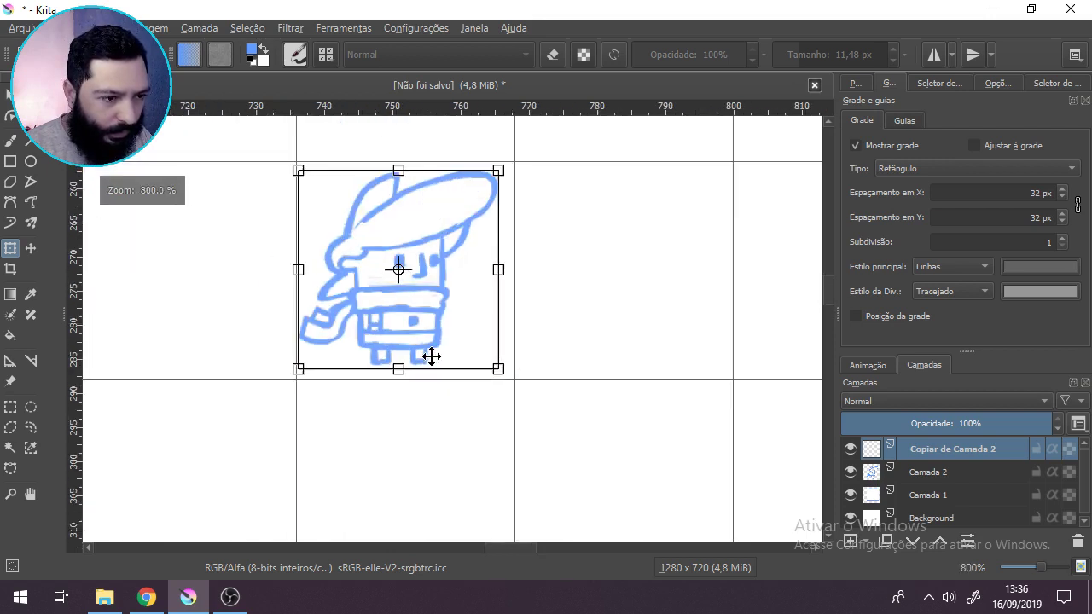
{"action": "mouse_move", "coordinate": [397, 302]}
{"action": "left_mouse_down"}
{"action": "mouse_move", "coordinate": [423, 314]}
{"action": "mouse_move", "coordinate": [412, 304]}
{"action": "left_mouse_up"}
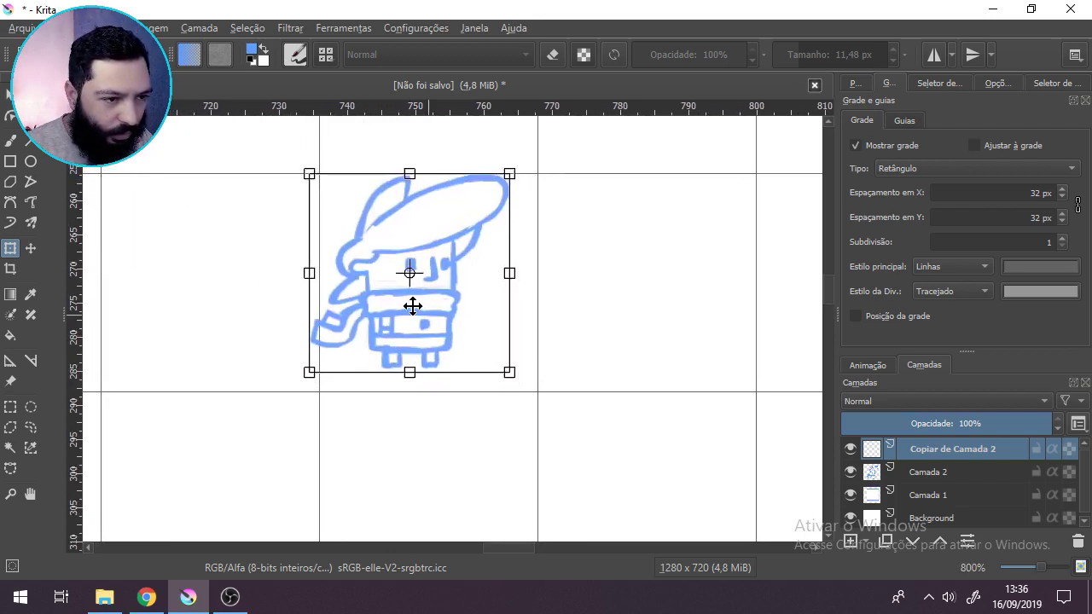
{"action": "left_click_drag", "start_coordinate": [509, 370], "coordinate": [541, 391]}
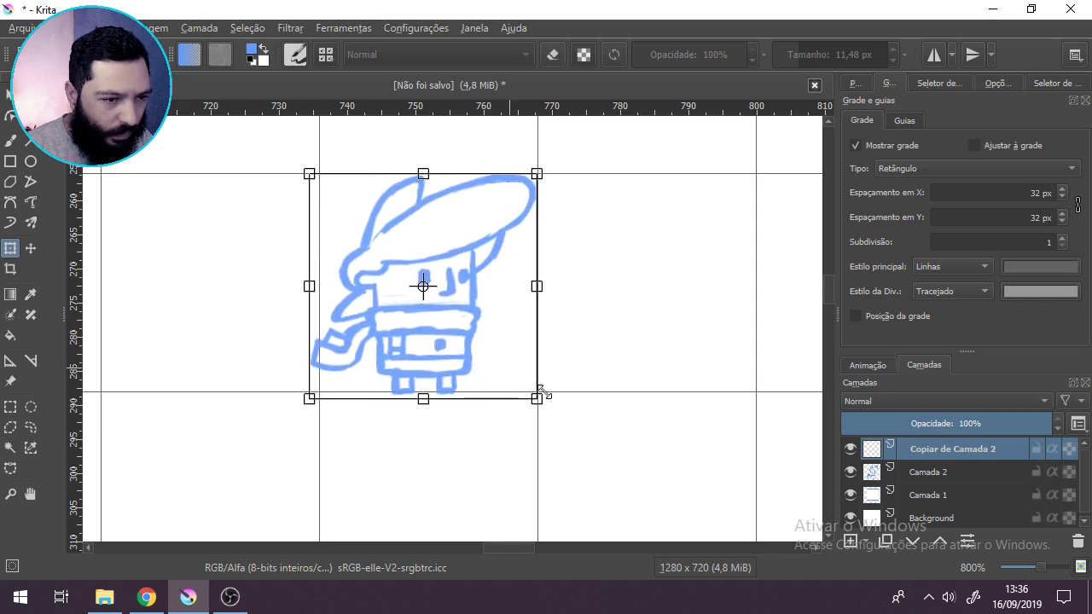
{"action": "key", "text": "Return"}
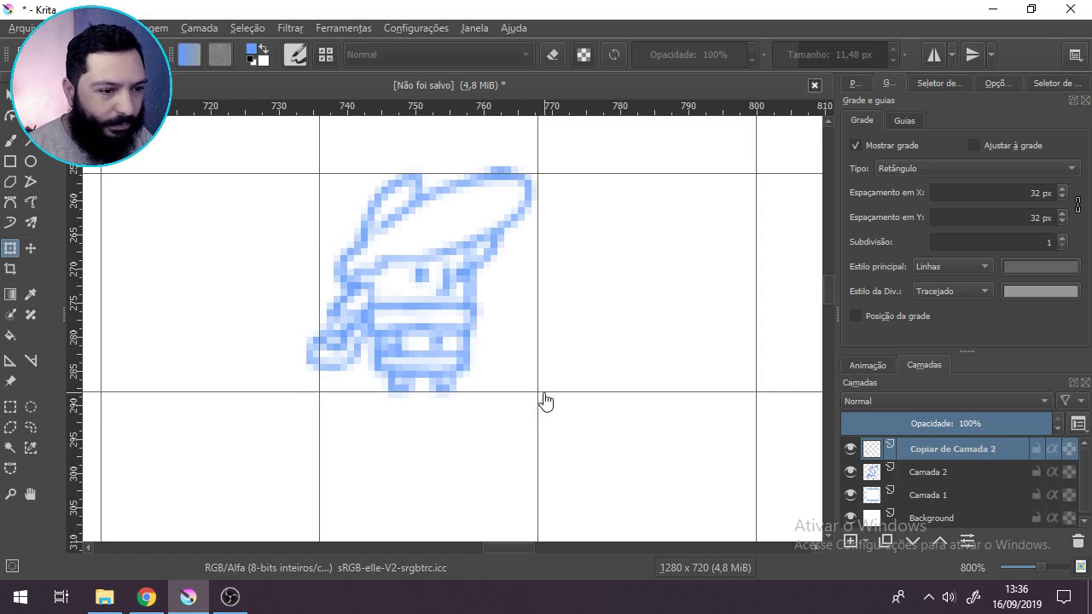
Step: Move the shrunken copy about one pixel to the right so it lines up with its 32 px grid cell
{"action": "left_click", "coordinate": [31, 254]}
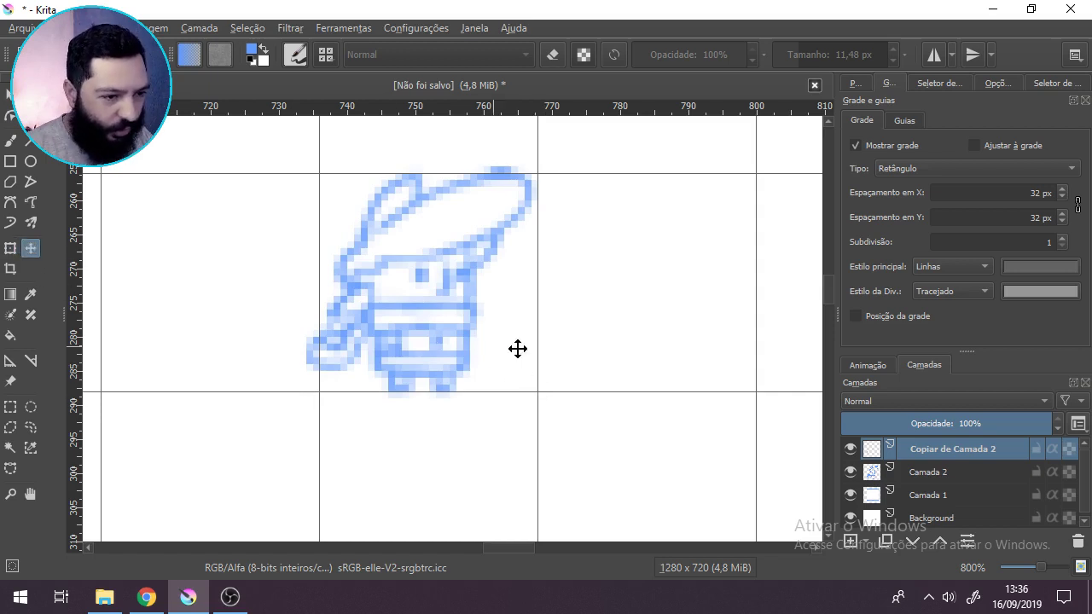
{"action": "left_click_drag", "start_coordinate": [451, 313], "coordinate": [458, 313]}
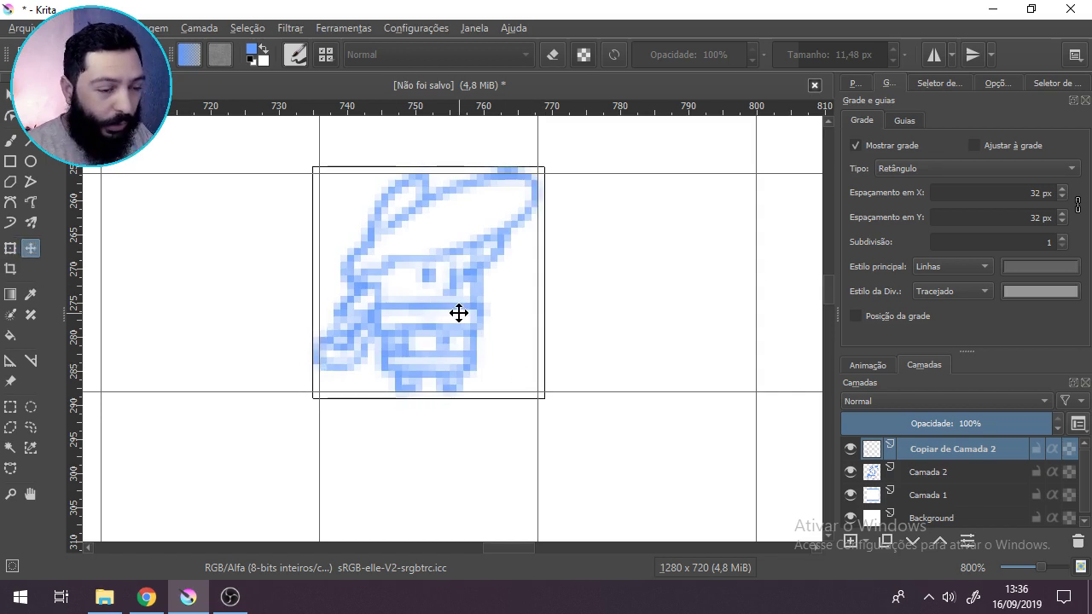
{"action": "scroll", "coordinate": [439, 344], "scroll_direction": "down", "scroll_amount": 3}
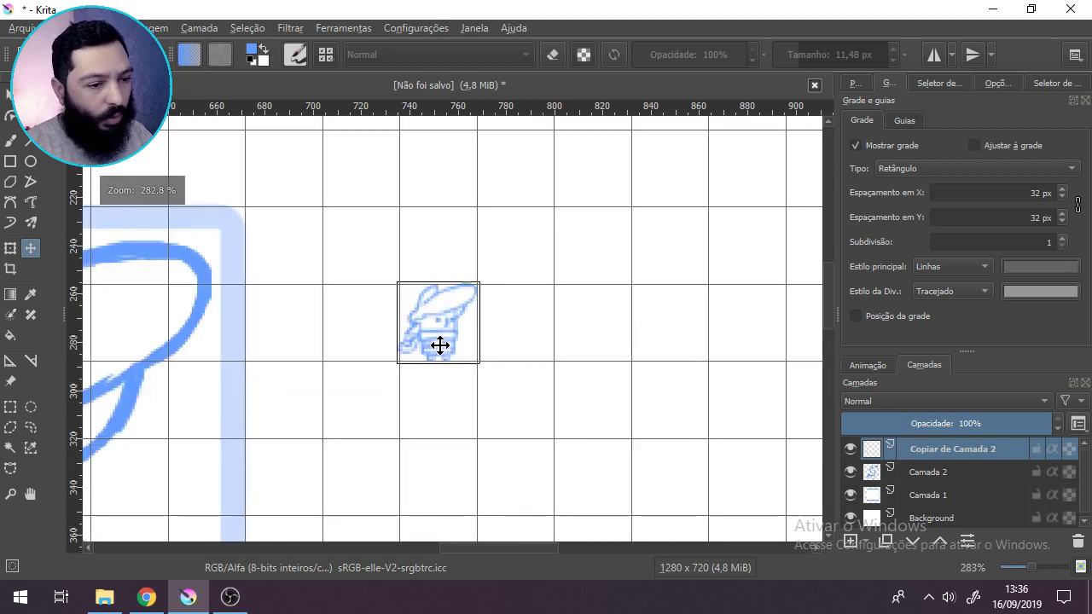
{"action": "scroll", "coordinate": [441, 268], "scroll_direction": "up", "scroll_amount": 3}
{"action": "scroll", "coordinate": [430, 358], "scroll_direction": "down", "scroll_amount": 2}
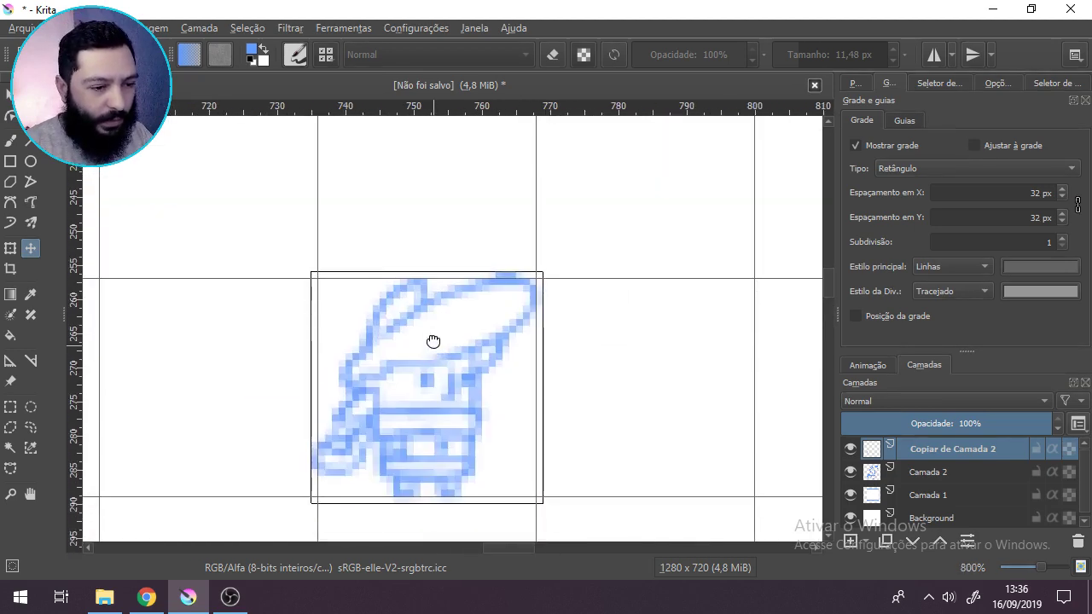
{"action": "scroll", "coordinate": [467, 359], "scroll_direction": "up", "scroll_amount": 1}
{"action": "scroll", "coordinate": [468, 359], "scroll_direction": "down", "scroll_amount": 1}
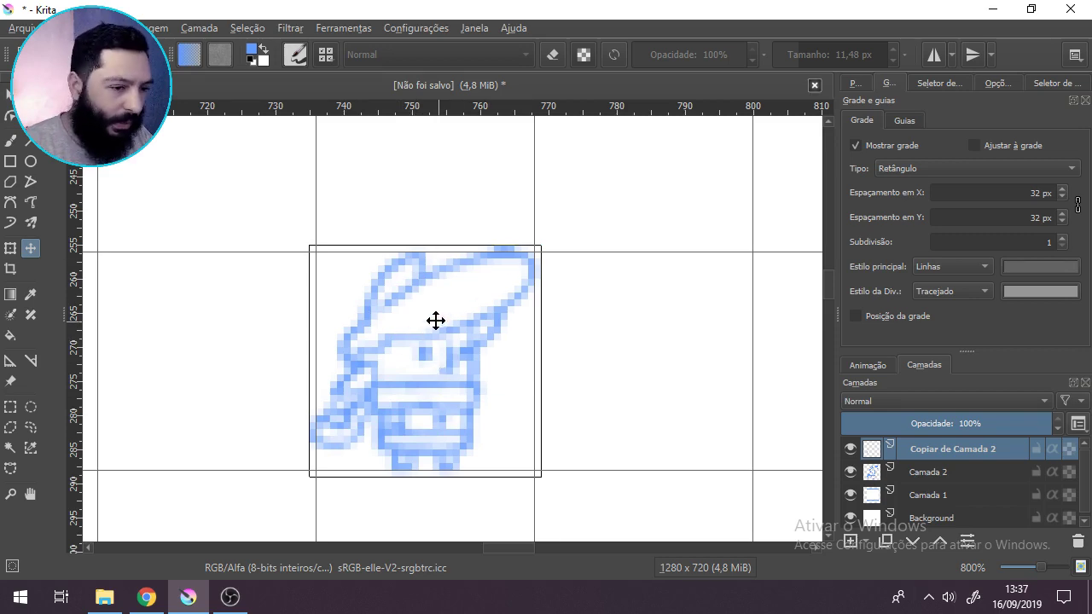
Step: Compare the miniature pixelated copy with the original framed sketch, checking how each relates to the 32 px grid cells
{"action": "scroll", "coordinate": [434, 319], "scroll_direction": "down", "scroll_amount": 4}
{"action": "mouse_move", "coordinate": [310, 367]}
{"action": "left_mouse_down"}
{"action": "mouse_move", "coordinate": [444, 234]}
{"action": "mouse_move", "coordinate": [519, 216]}
{"action": "left_mouse_up"}
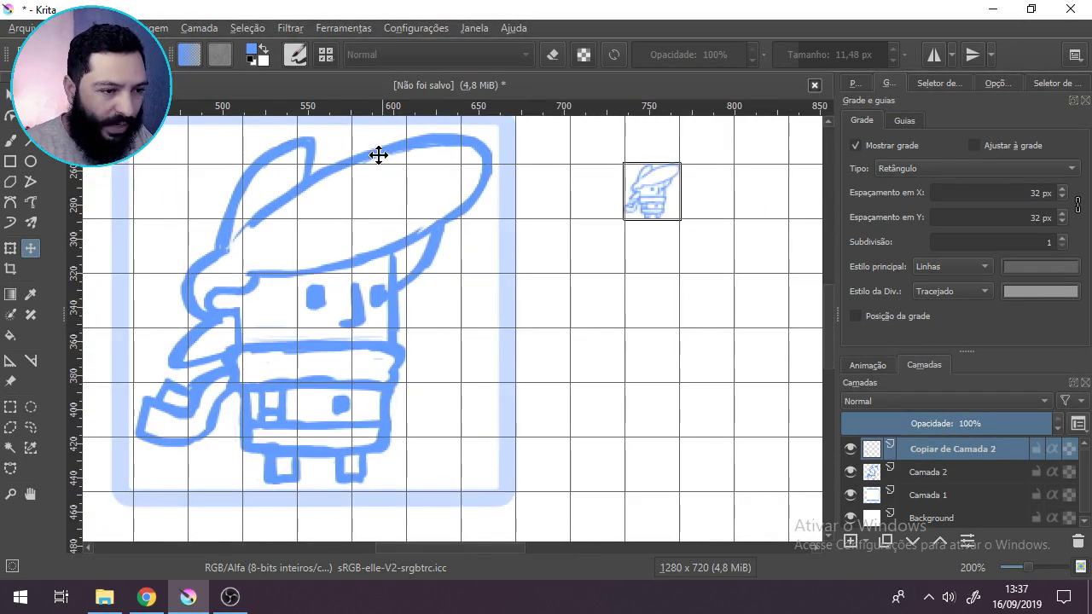
{"action": "mouse_move", "coordinate": [605, 282]}
{"action": "left_mouse_down"}
{"action": "mouse_move", "coordinate": [436, 336]}
{"action": "mouse_move", "coordinate": [557, 271]}
{"action": "left_mouse_up"}
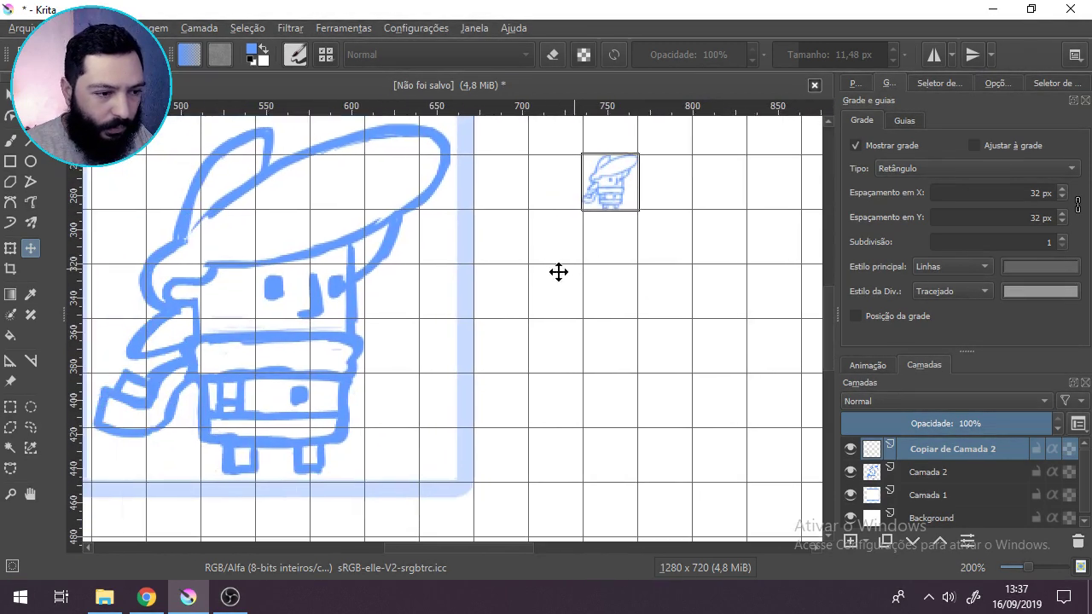
{"action": "scroll", "coordinate": [680, 190], "scroll_direction": "up", "scroll_amount": 4}
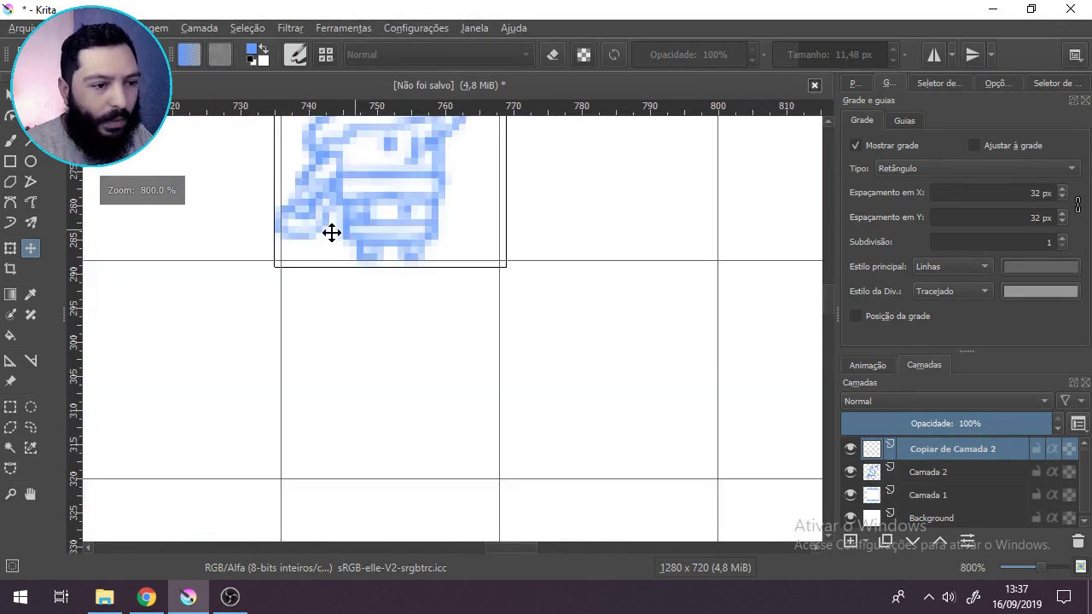
{"action": "left_click_drag", "start_coordinate": [332, 231], "coordinate": [461, 324]}
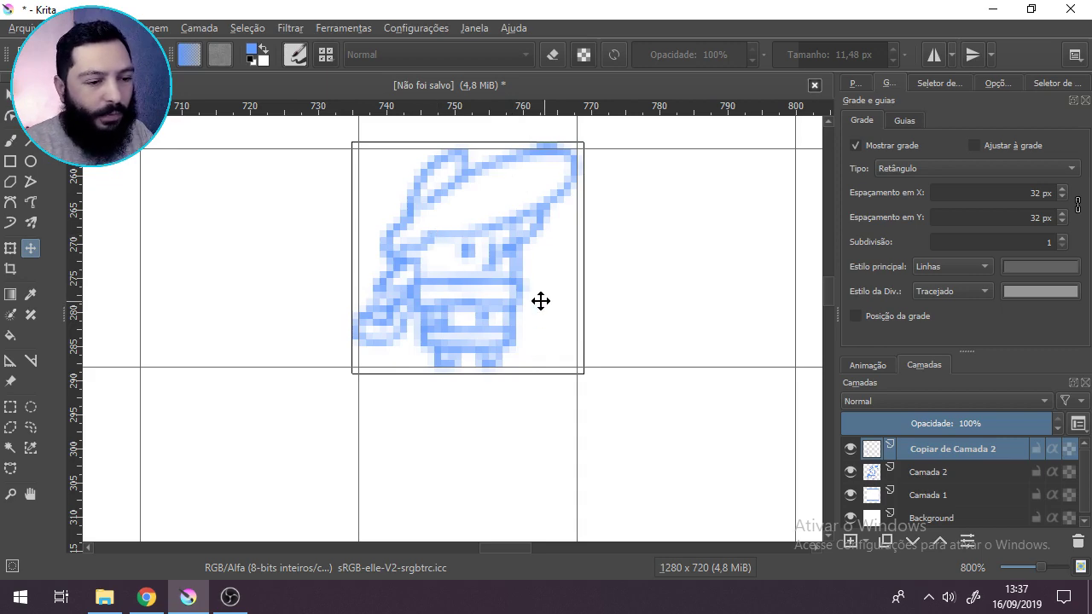
{"action": "left_click_drag", "start_coordinate": [539, 340], "coordinate": [498, 344]}
{"action": "scroll", "coordinate": [392, 336], "scroll_direction": "down", "scroll_amount": 3}
{"action": "left_click_drag", "start_coordinate": [309, 390], "coordinate": [614, 287]}
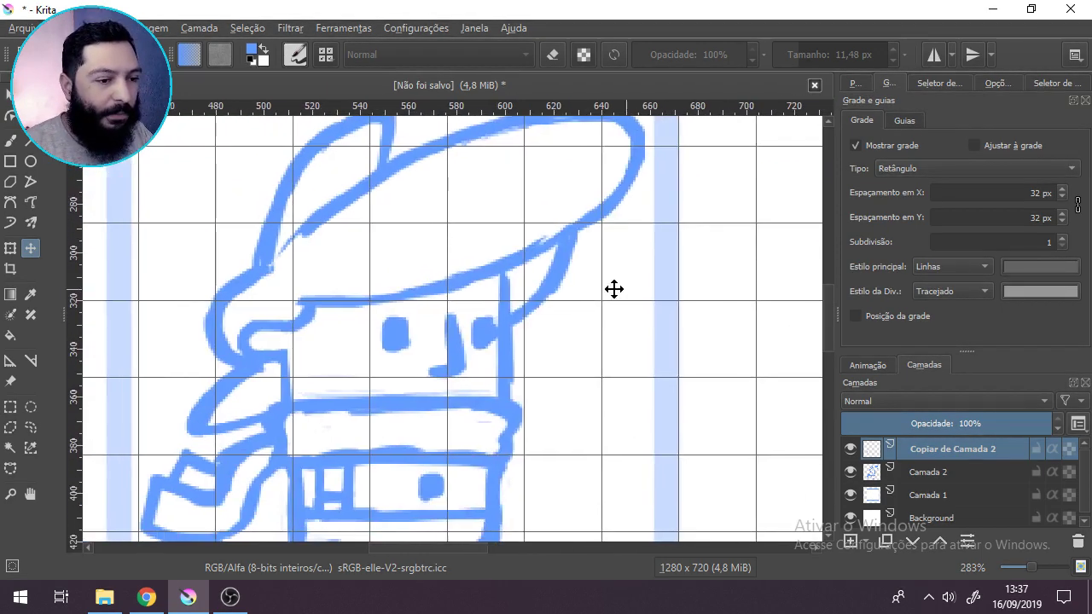
{"action": "scroll", "coordinate": [614, 287], "scroll_direction": "down", "scroll_amount": 3}
{"action": "left_click_drag", "start_coordinate": [605, 370], "coordinate": [539, 344]}
{"action": "scroll", "coordinate": [495, 259], "scroll_direction": "up", "scroll_amount": 1}
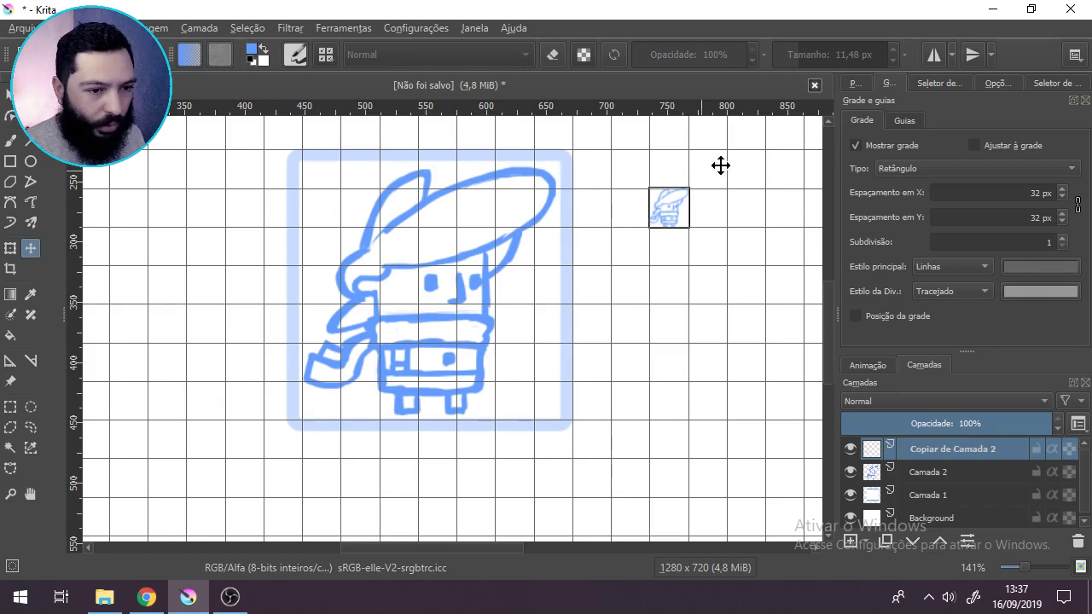
{"action": "scroll", "coordinate": [721, 165], "scroll_direction": "up", "scroll_amount": 3}
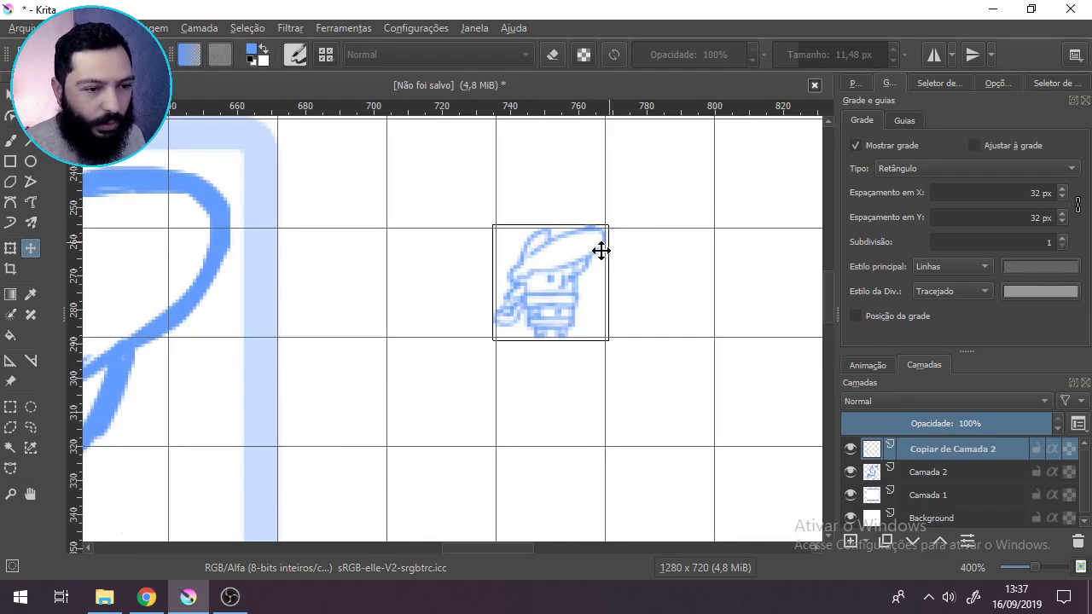
{"action": "scroll", "coordinate": [578, 295], "scroll_direction": "up", "scroll_amount": 1}
{"action": "scroll", "coordinate": [524, 239], "scroll_direction": "up", "scroll_amount": 1}
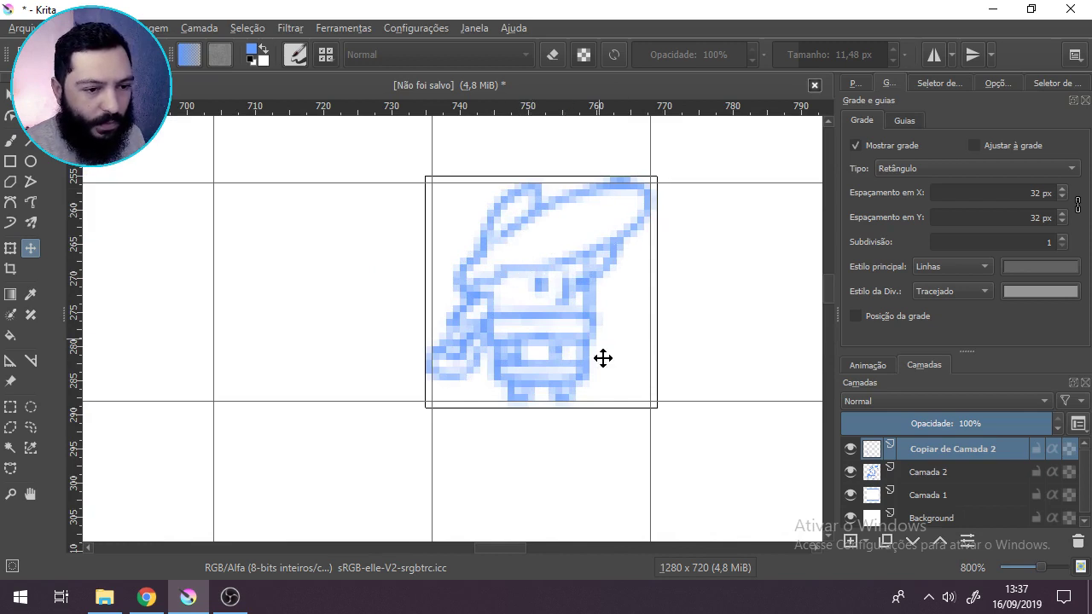
{"action": "left_click_drag", "start_coordinate": [601, 361], "coordinate": [499, 360]}
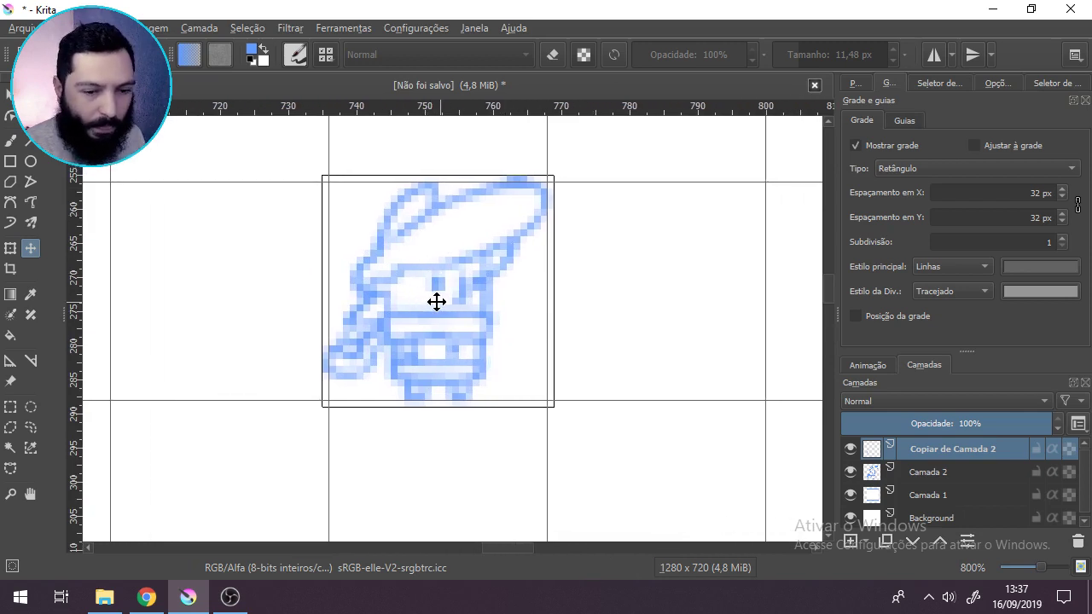
Step: Hide and show the layer Copiar de Camada 2 to check the small sketch against the empty grid cell
{"action": "left_click", "coordinate": [851, 450]}
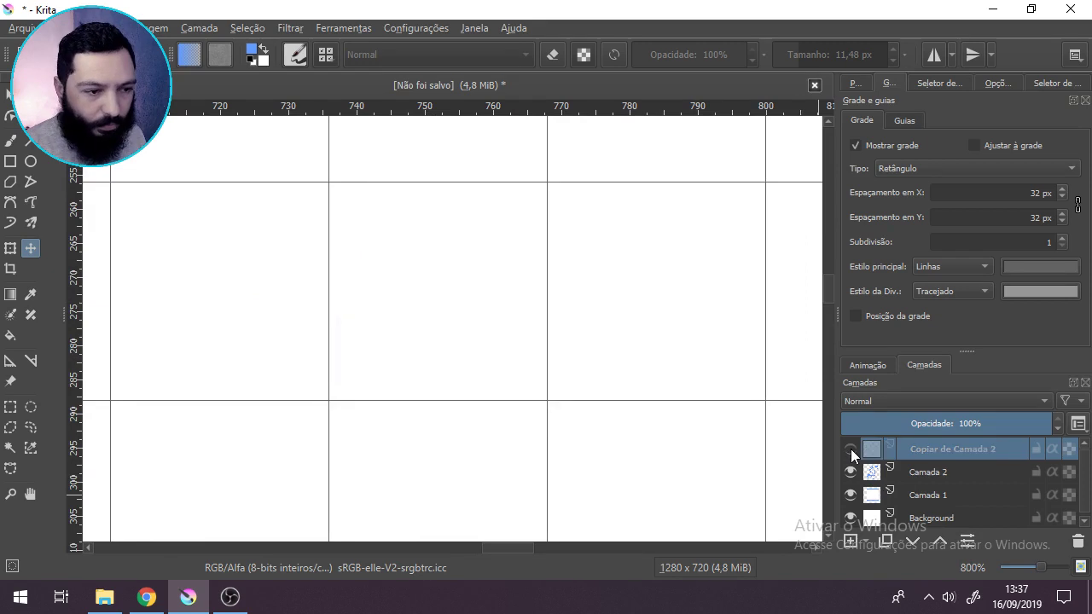
{"action": "left_click", "coordinate": [851, 450]}
{"action": "left_click", "coordinate": [851, 452]}
{"action": "left_click", "coordinate": [851, 453]}
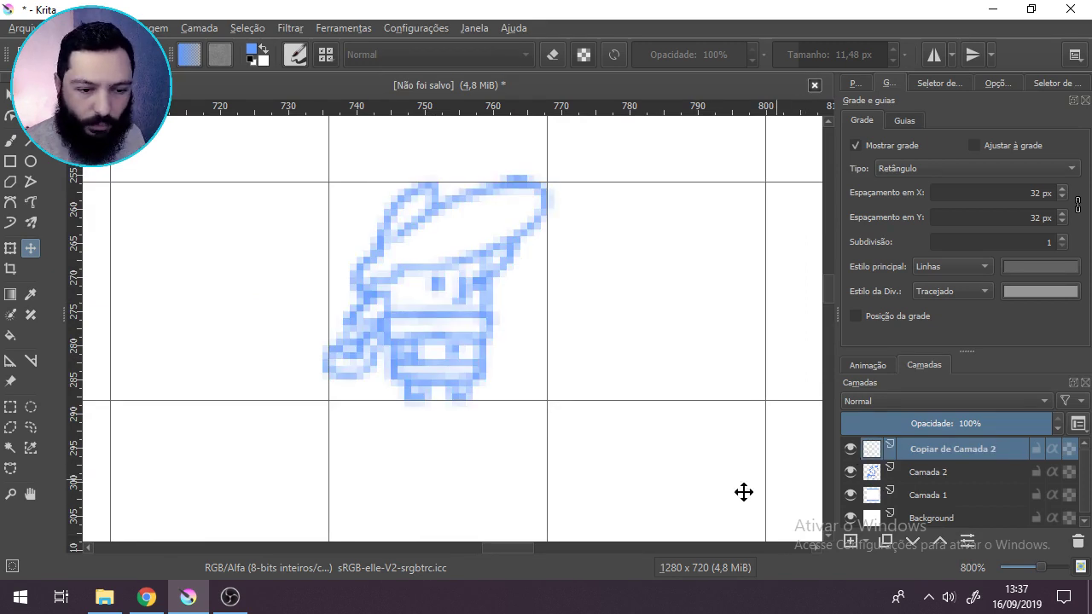
Step: Add a new paint layer above Copiar de Camada 2 and name it picelart
{"action": "left_click", "coordinate": [848, 544]}
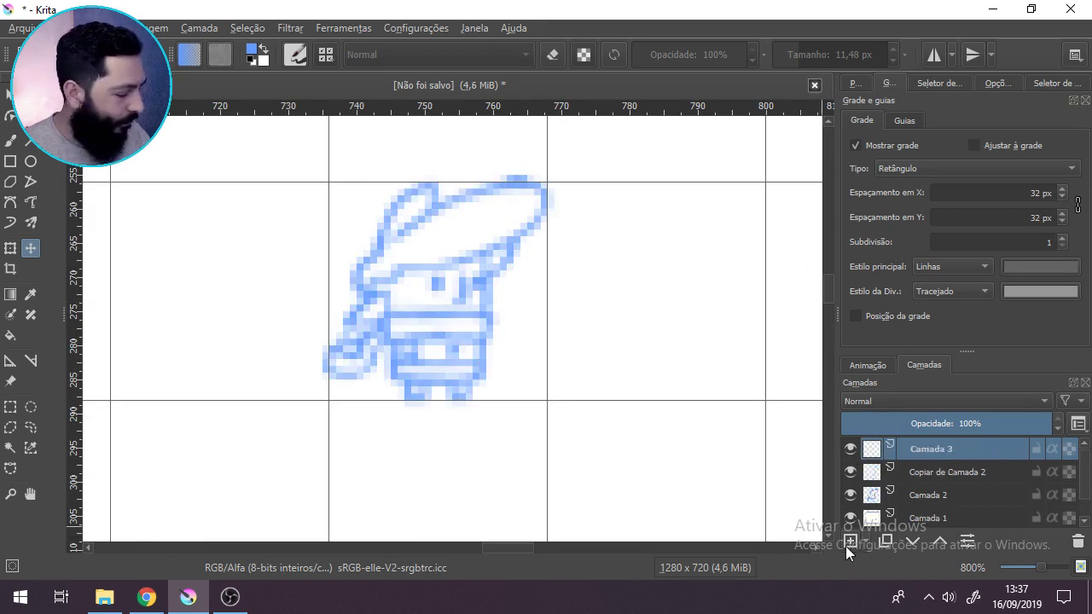
{"action": "double_click", "coordinate": [940, 451]}
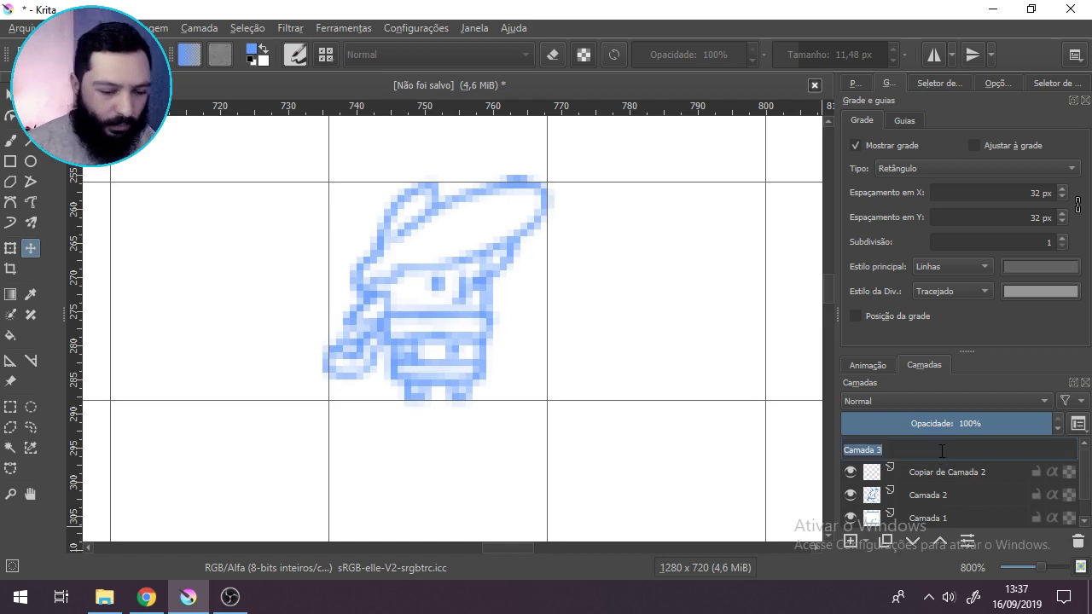
{"action": "type", "text": "pi"}
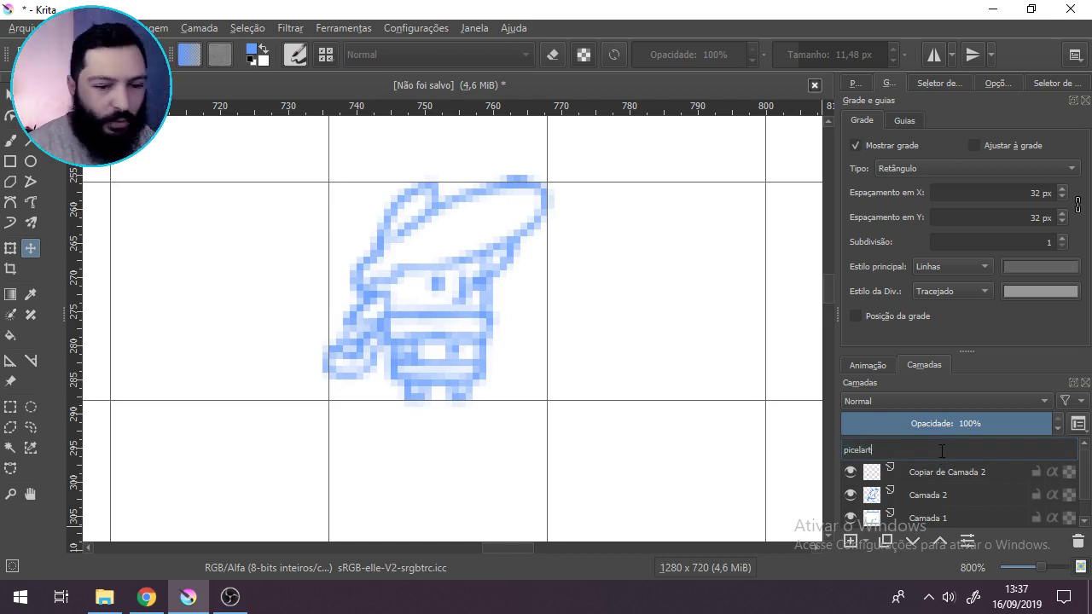
{"action": "type", "text": "celart"}
{"action": "key", "text": "Return"}
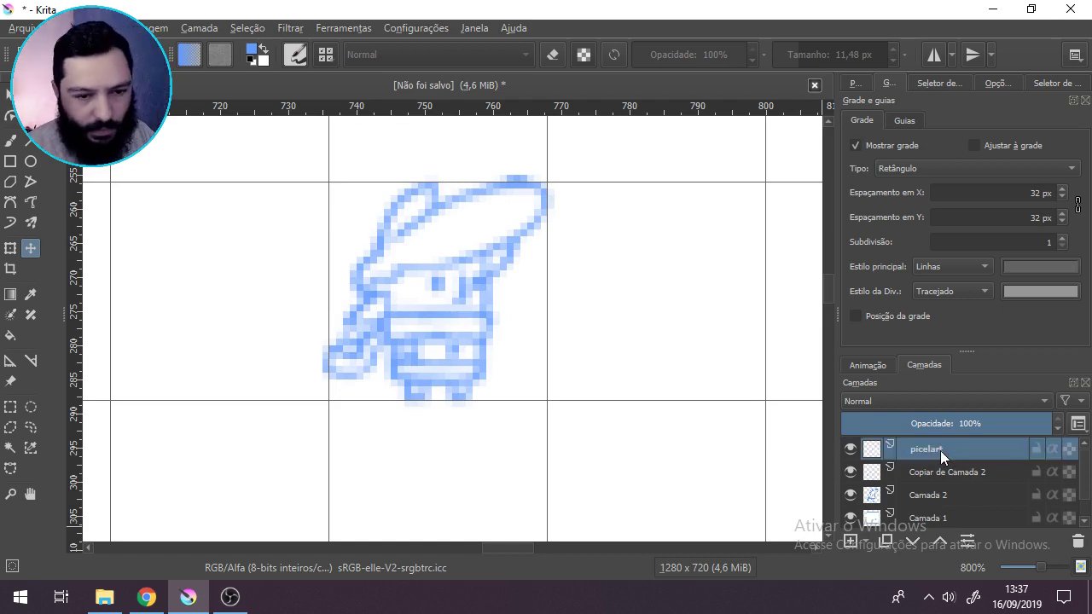
Step: Select the freehand brush with the u) Pixel Art preset at a size of 1 px
{"action": "left_click", "coordinate": [12, 142]}
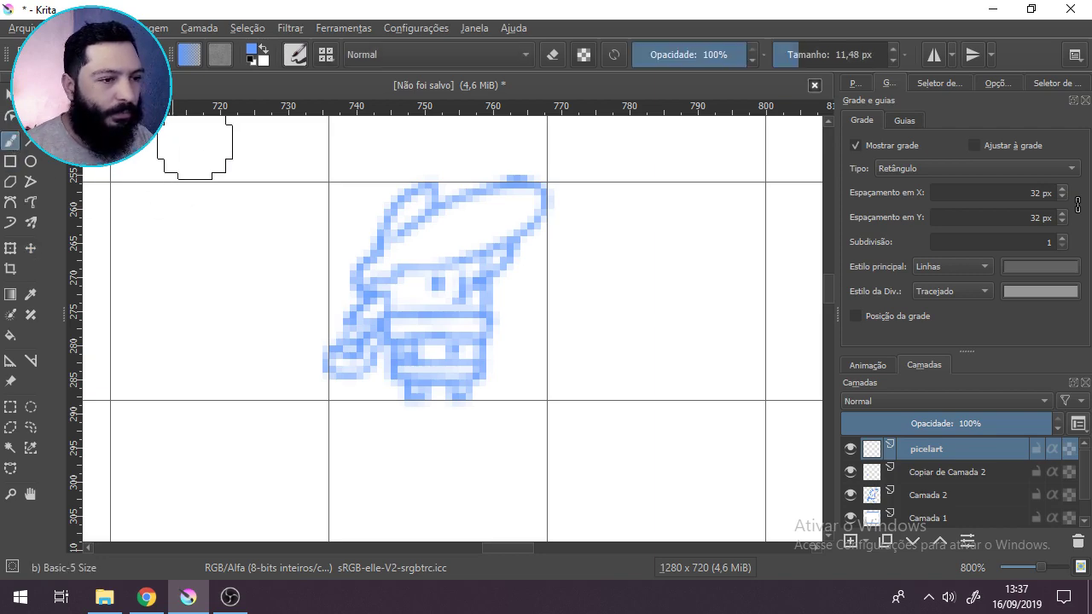
{"action": "left_click", "coordinate": [324, 55]}
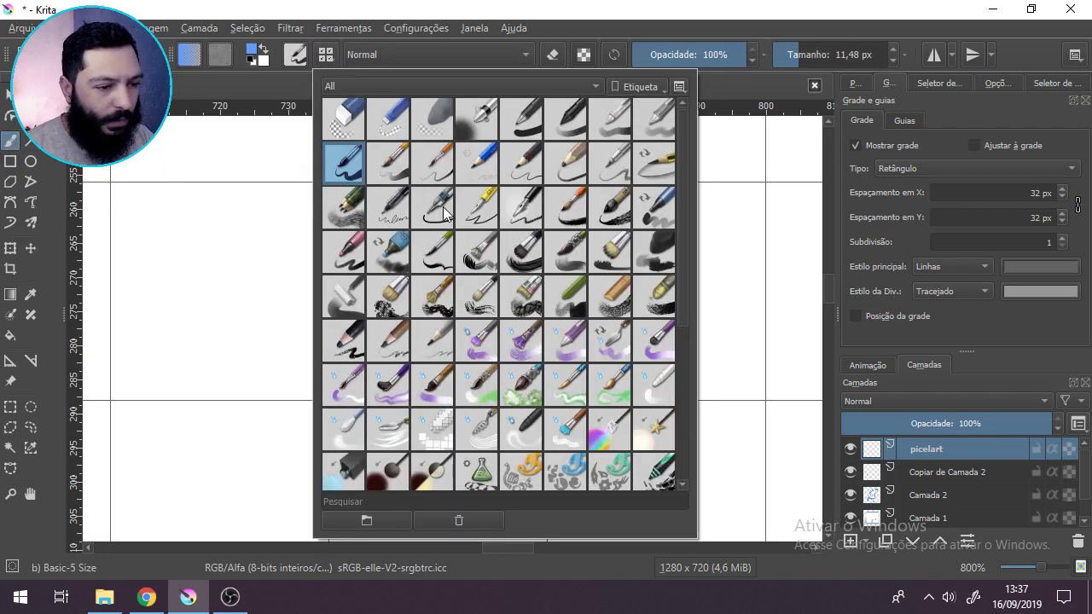
{"action": "scroll", "coordinate": [444, 213], "scroll_direction": "down", "scroll_amount": 5}
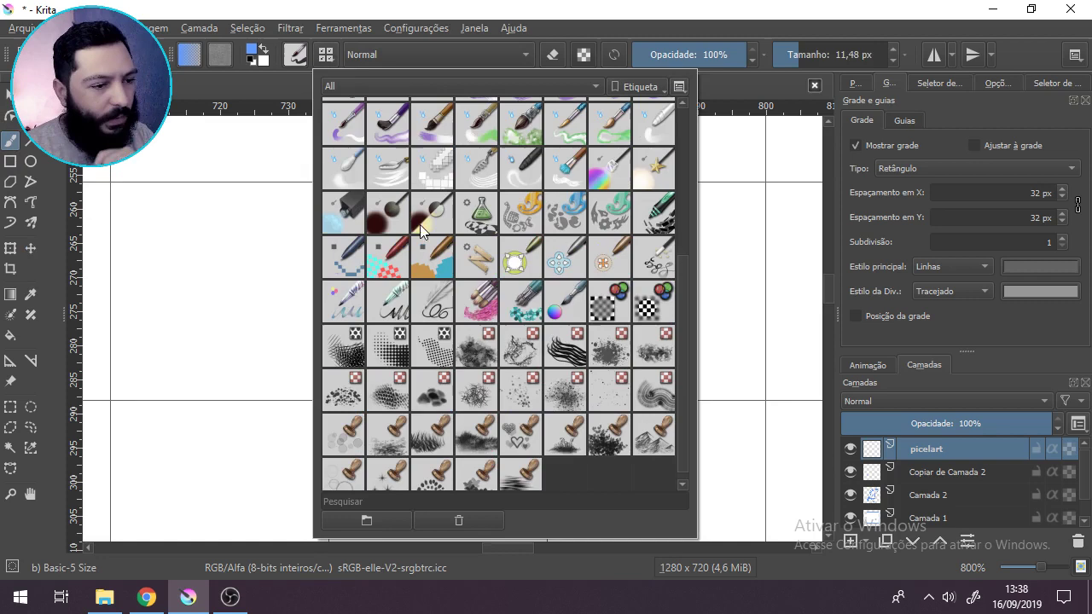
{"action": "left_click", "coordinate": [346, 260]}
{"action": "left_click", "coordinate": [529, 7]}
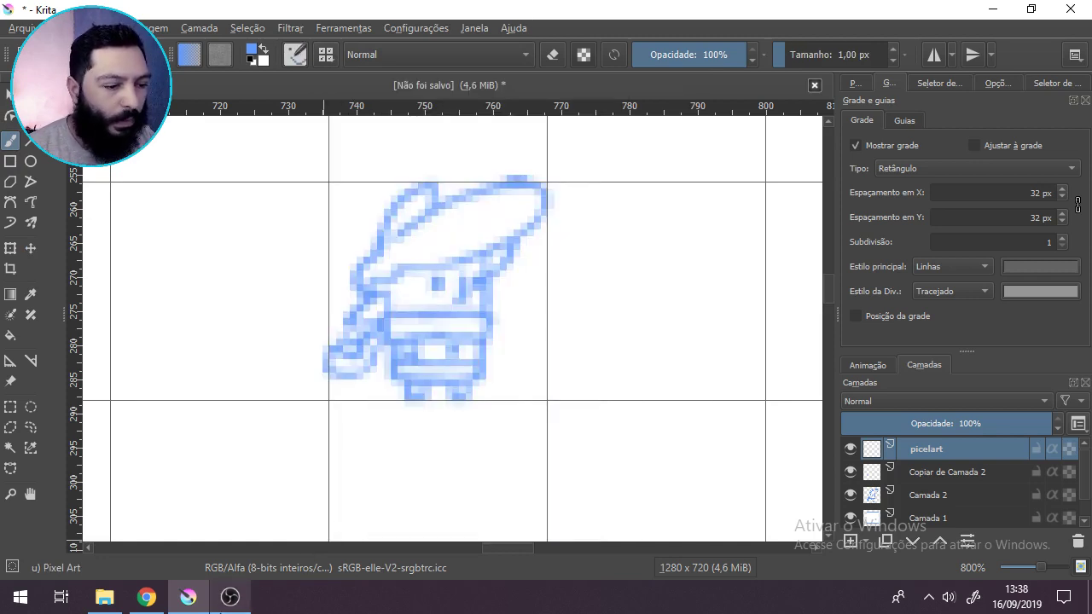
{"action": "left_click", "coordinate": [230, 606]}
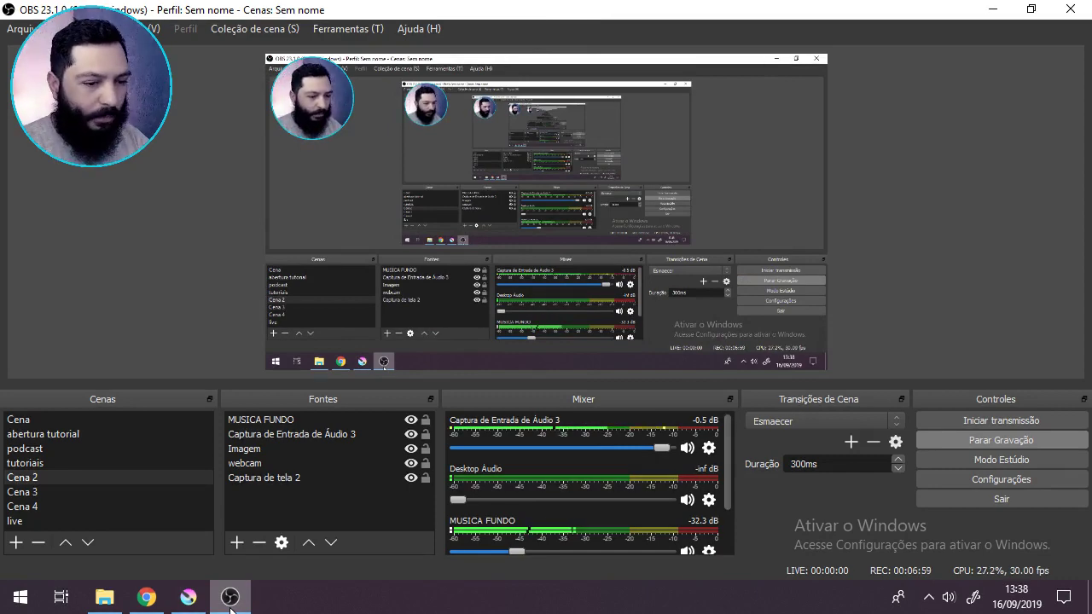
{"action": "left_click", "coordinate": [189, 597]}
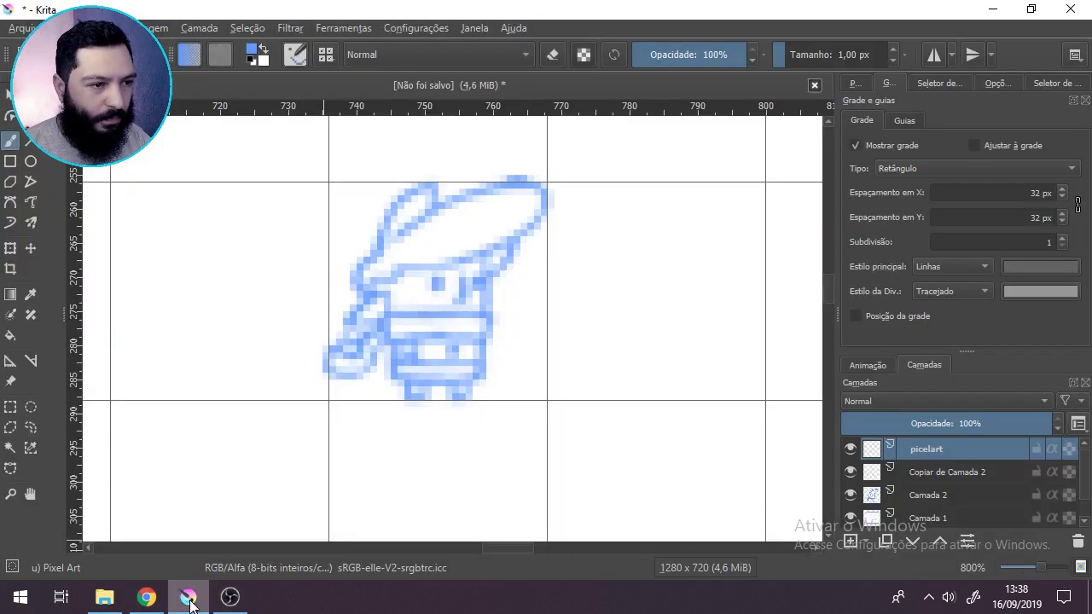
{"action": "scroll", "coordinate": [480, 253], "scroll_direction": "up", "scroll_amount": 1}
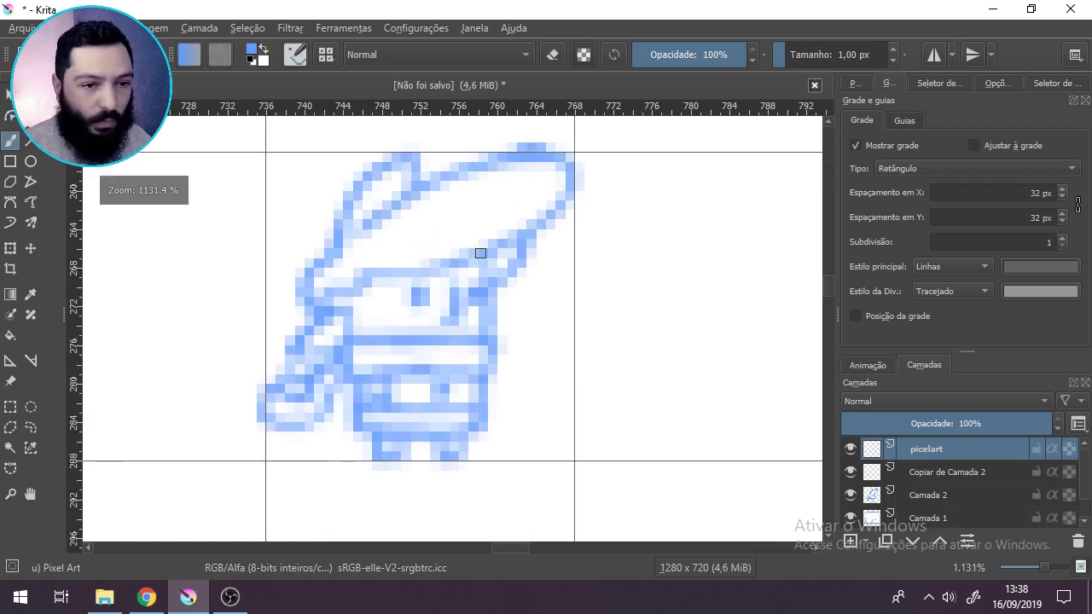
{"action": "scroll", "coordinate": [468, 332], "scroll_direction": "down", "scroll_amount": 1}
{"action": "scroll", "coordinate": [453, 334], "scroll_direction": "up", "scroll_amount": 2}
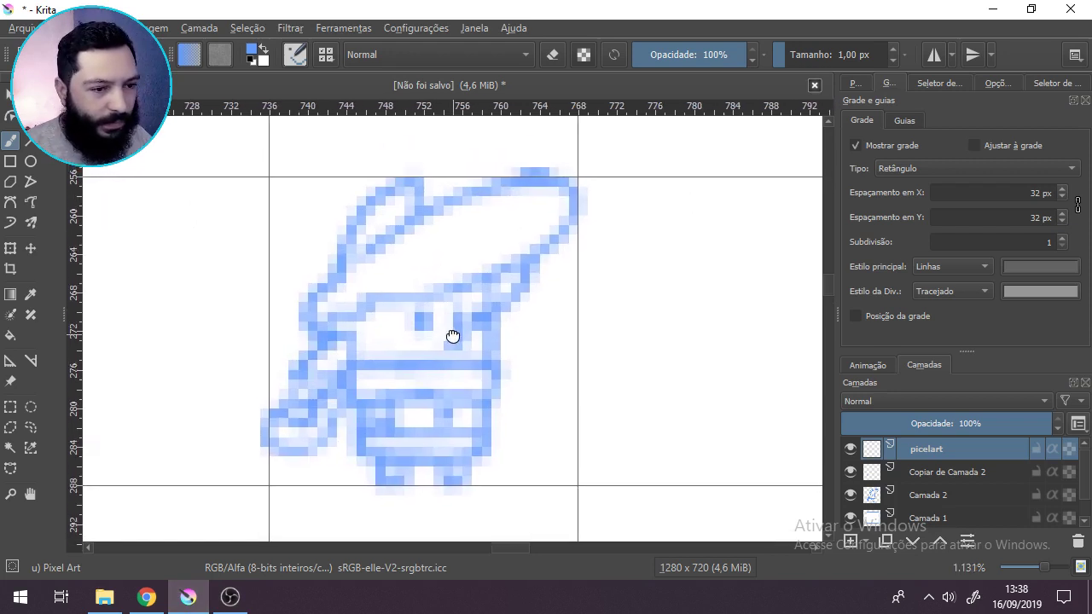
{"action": "scroll", "coordinate": [448, 342], "scroll_direction": "down", "scroll_amount": 1}
{"action": "left_click_drag", "start_coordinate": [434, 344], "coordinate": [443, 342]}
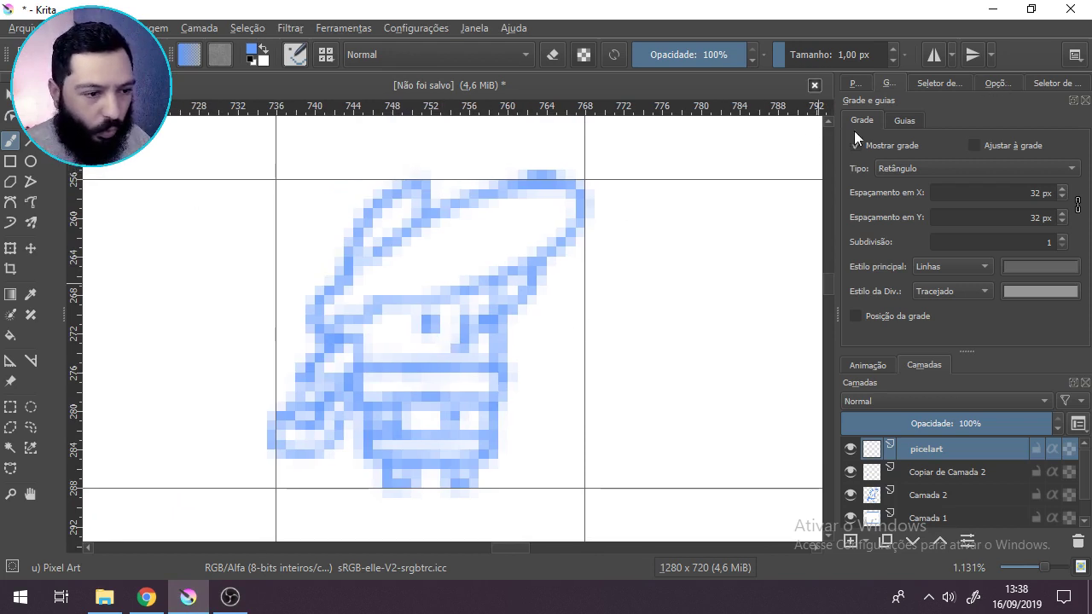
{"action": "left_click_drag", "start_coordinate": [515, 341], "coordinate": [500, 348]}
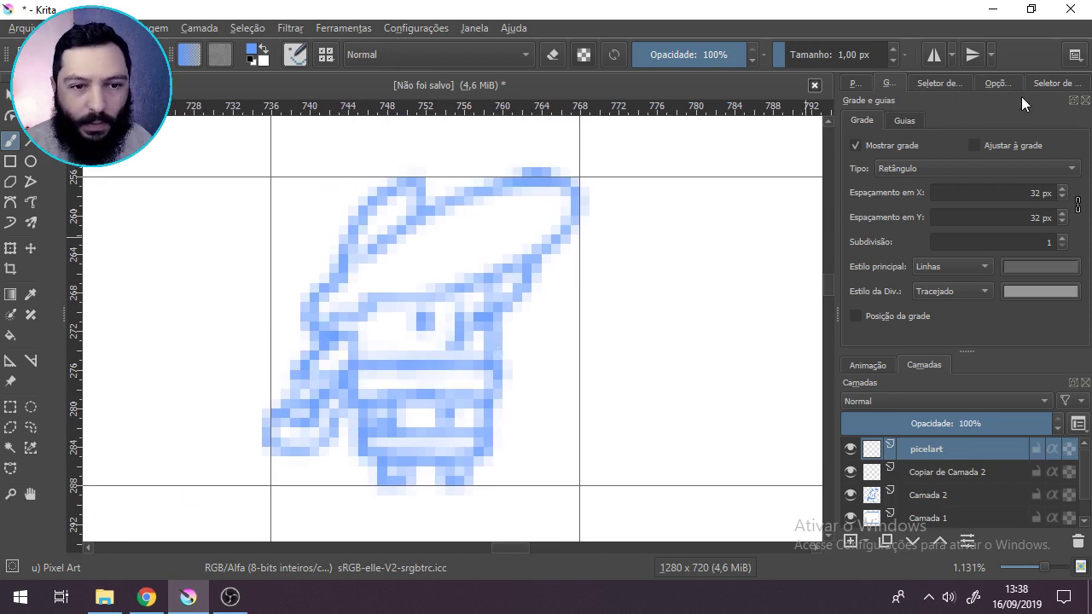
Step: Bring the Paleta docker to the front and look up its entry in the list of available dockers
{"action": "left_click", "coordinate": [855, 83]}
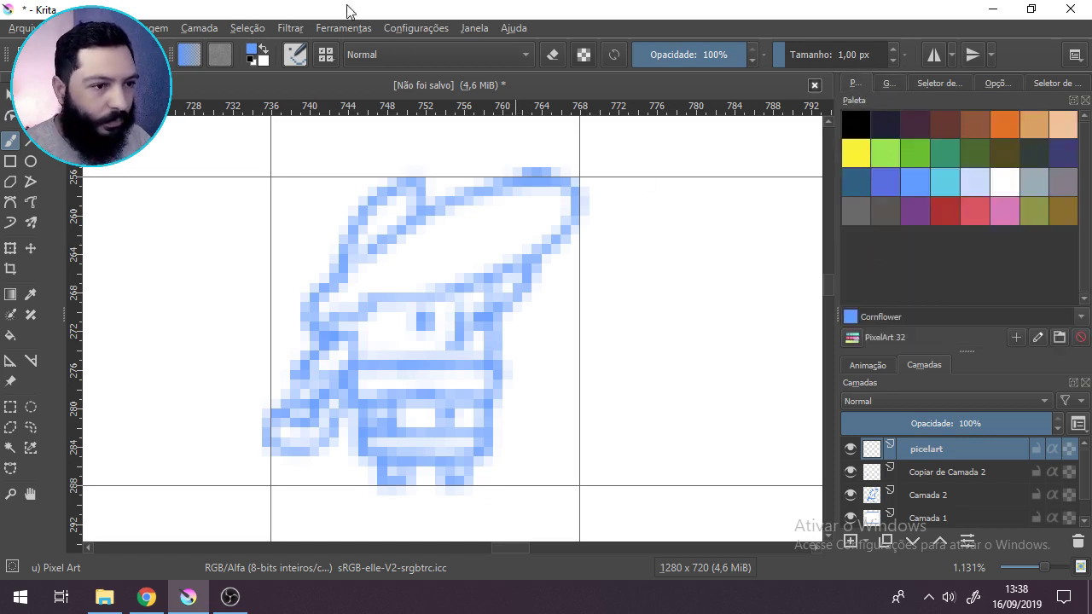
{"action": "left_click", "coordinate": [421, 28]}
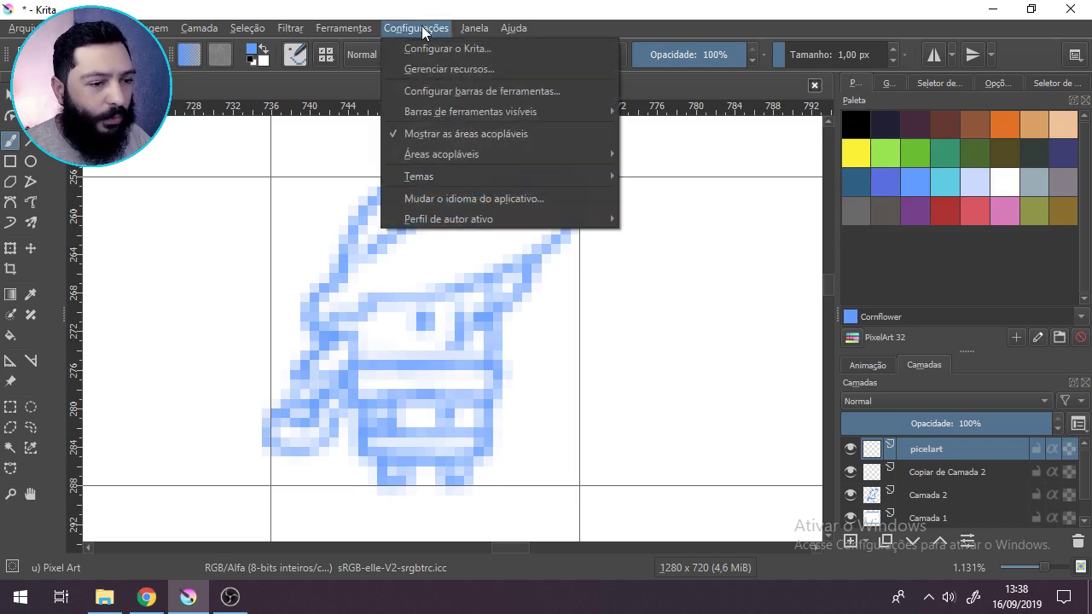
{"action": "mouse_move", "coordinate": [491, 181]}
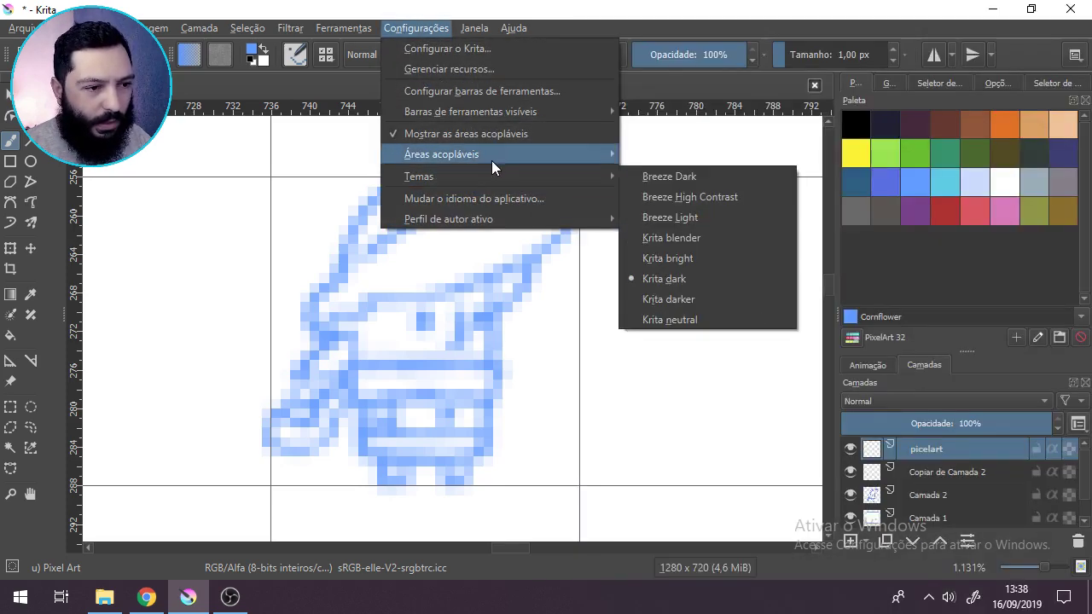
{"action": "mouse_move", "coordinate": [494, 156]}
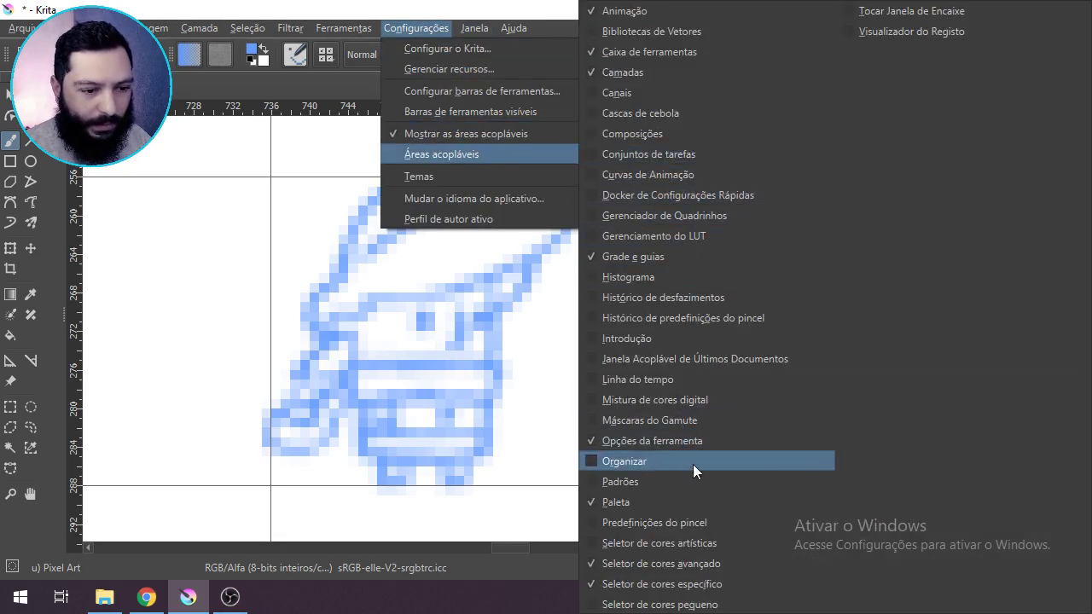
{"action": "left_click", "coordinate": [452, 7]}
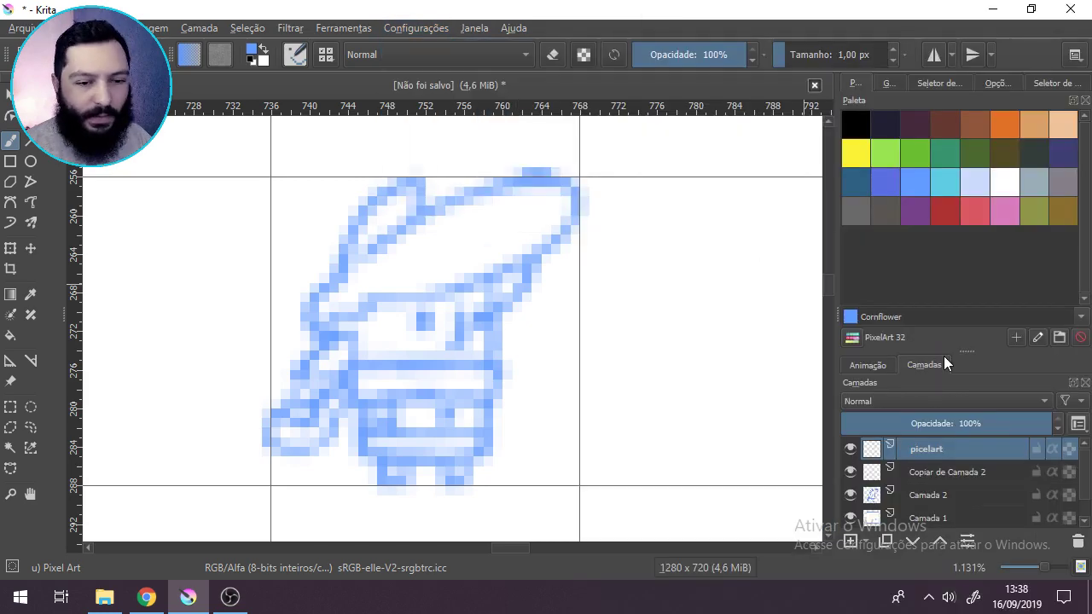
Step: Browse the available colour palettes and load the NES palette
{"action": "left_click", "coordinate": [852, 338]}
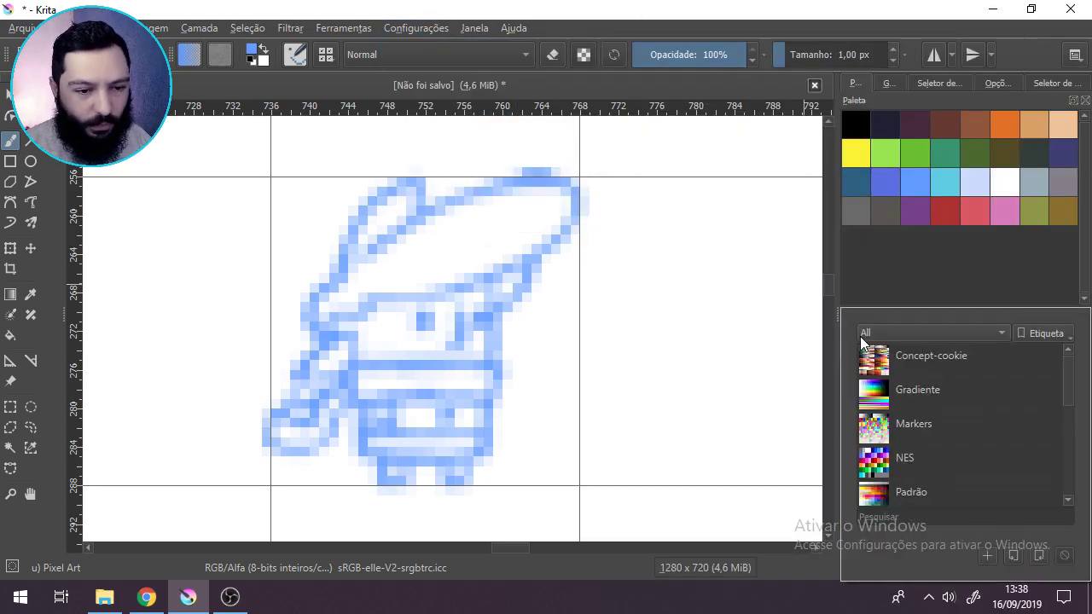
{"action": "left_click", "coordinate": [831, 291]}
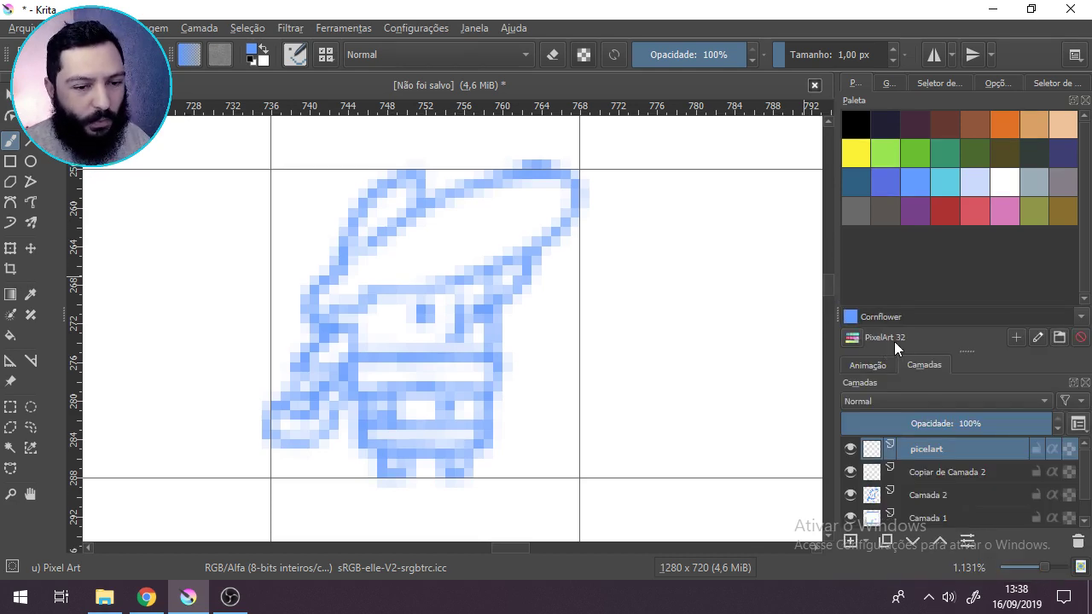
{"action": "left_click", "coordinate": [852, 338]}
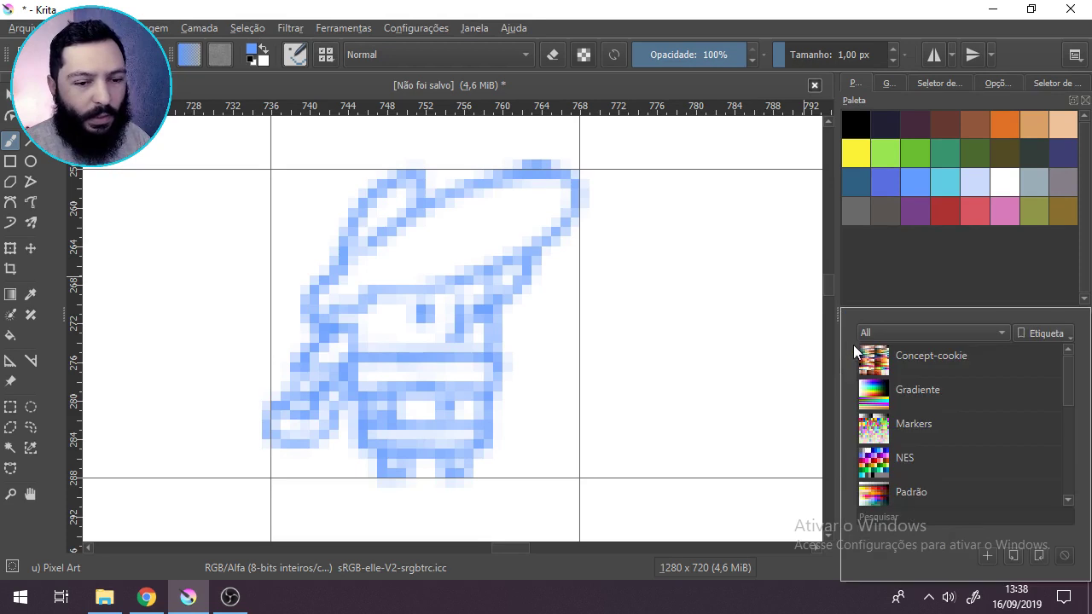
{"action": "scroll", "coordinate": [937, 385], "scroll_direction": "down", "scroll_amount": 6}
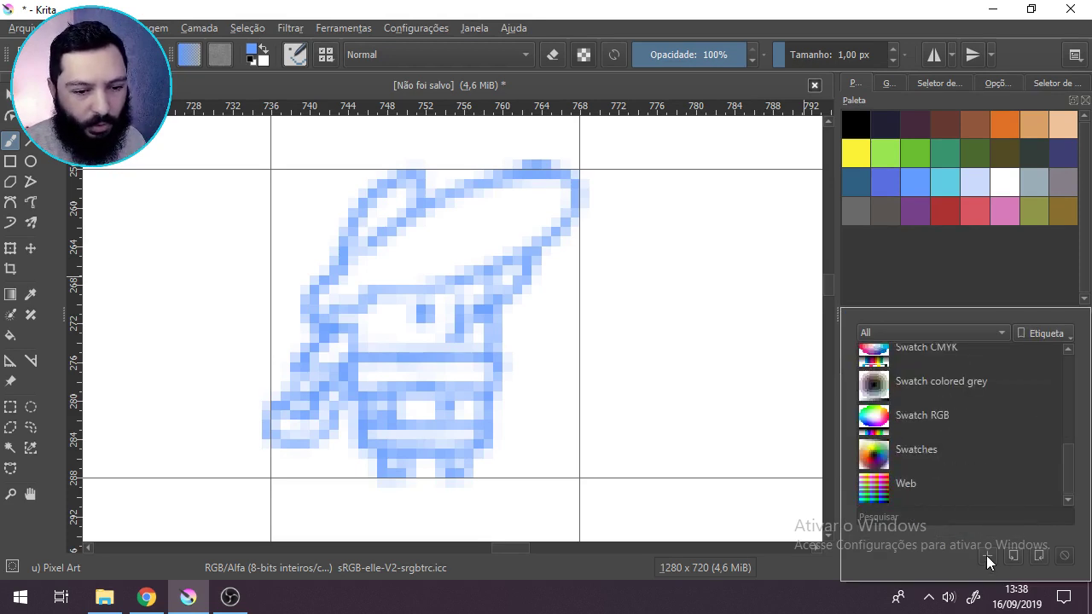
{"action": "scroll", "coordinate": [958, 460], "scroll_direction": "up", "scroll_amount": 1}
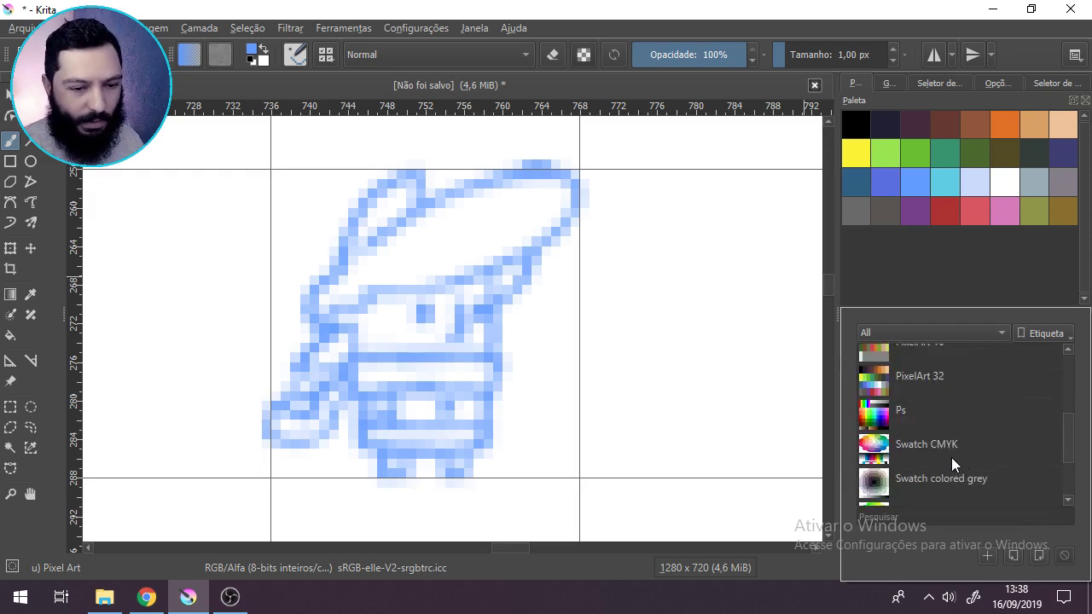
{"action": "scroll", "coordinate": [951, 458], "scroll_direction": "up", "scroll_amount": 1}
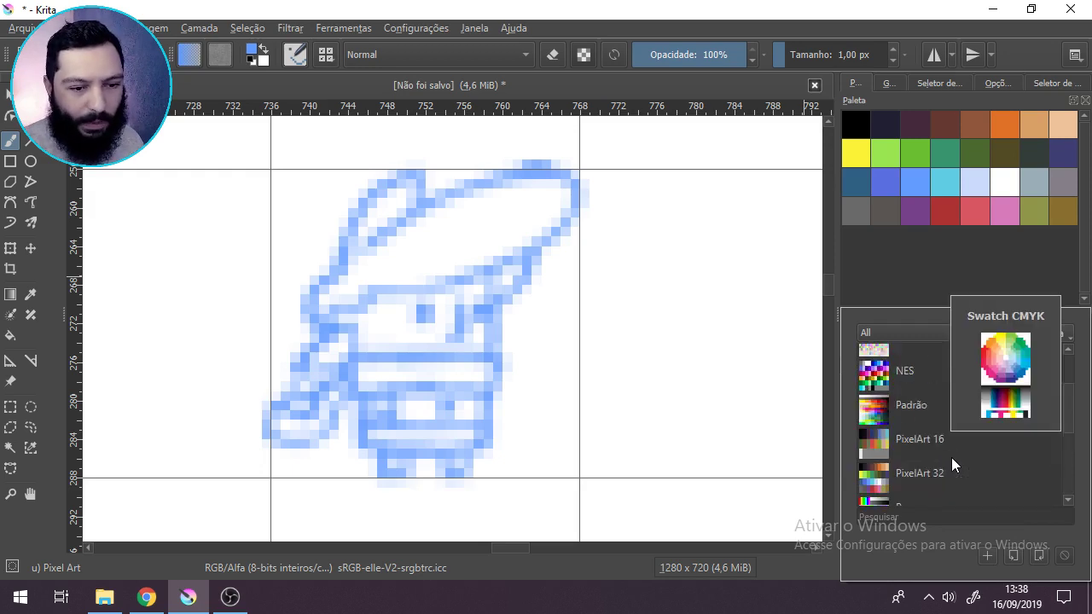
{"action": "left_click", "coordinate": [880, 377]}
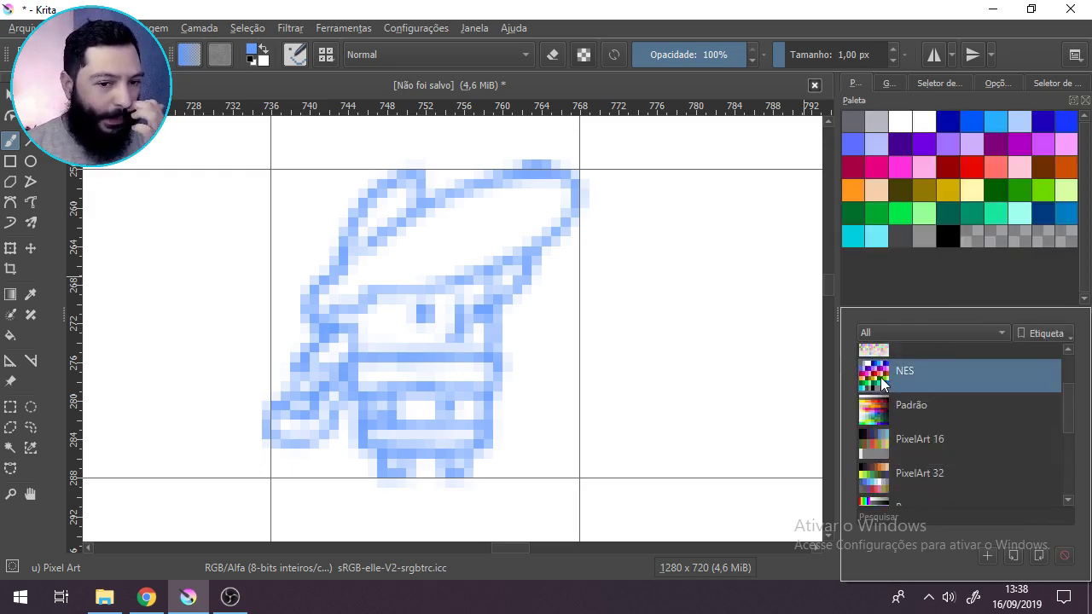
{"action": "left_click", "coordinate": [964, 167]}
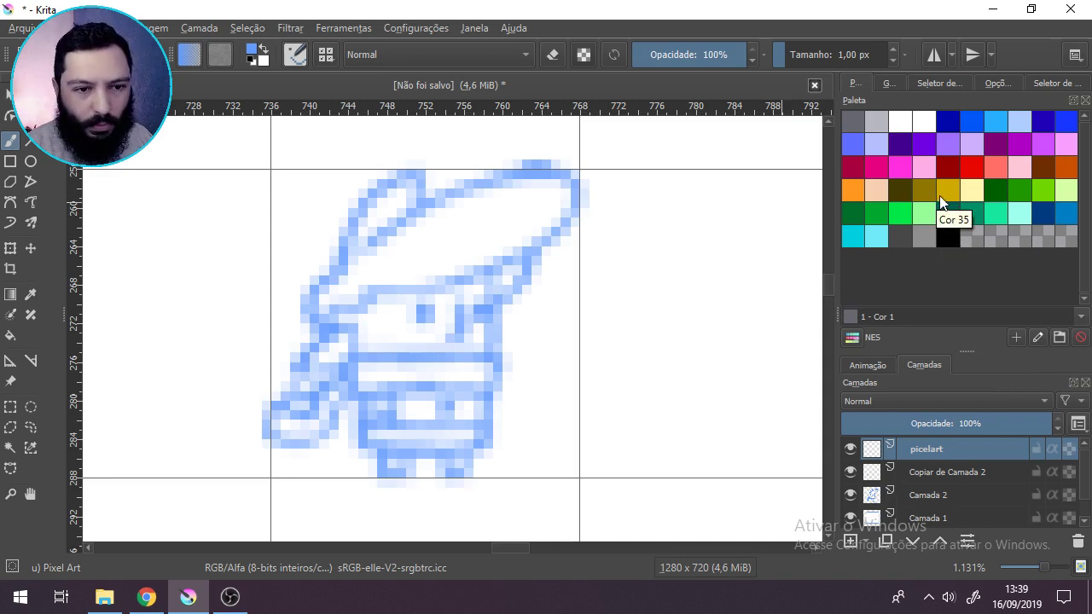
Step: With the dark blue Cor 49, trace the sides and upper edge of the character's face in one-pixel lines on the picelart layer
{"action": "left_click", "coordinate": [1046, 215]}
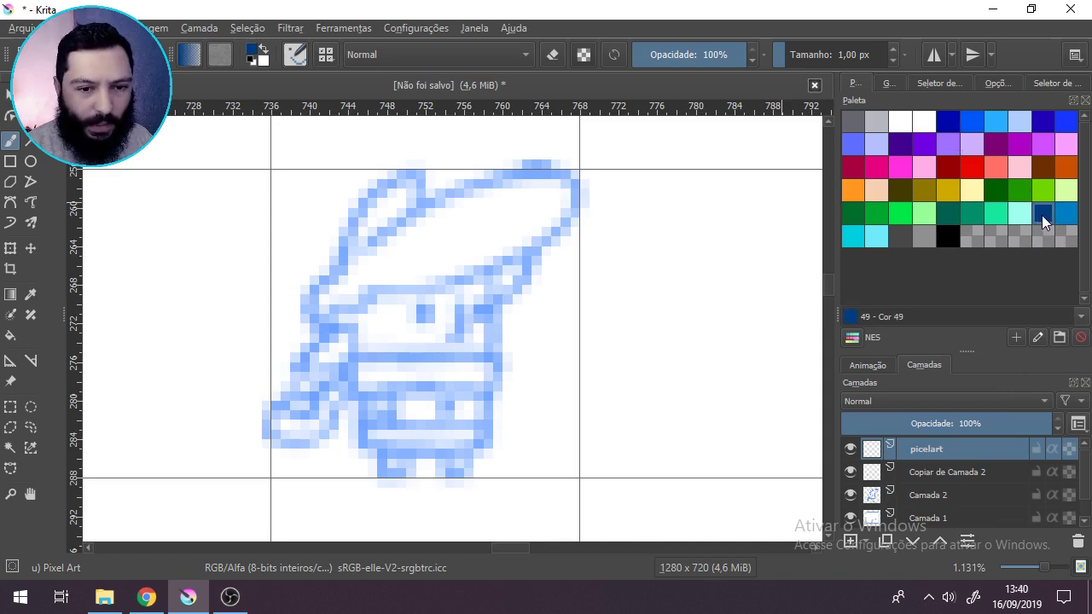
{"action": "scroll", "coordinate": [466, 176], "scroll_direction": "up", "scroll_amount": 2}
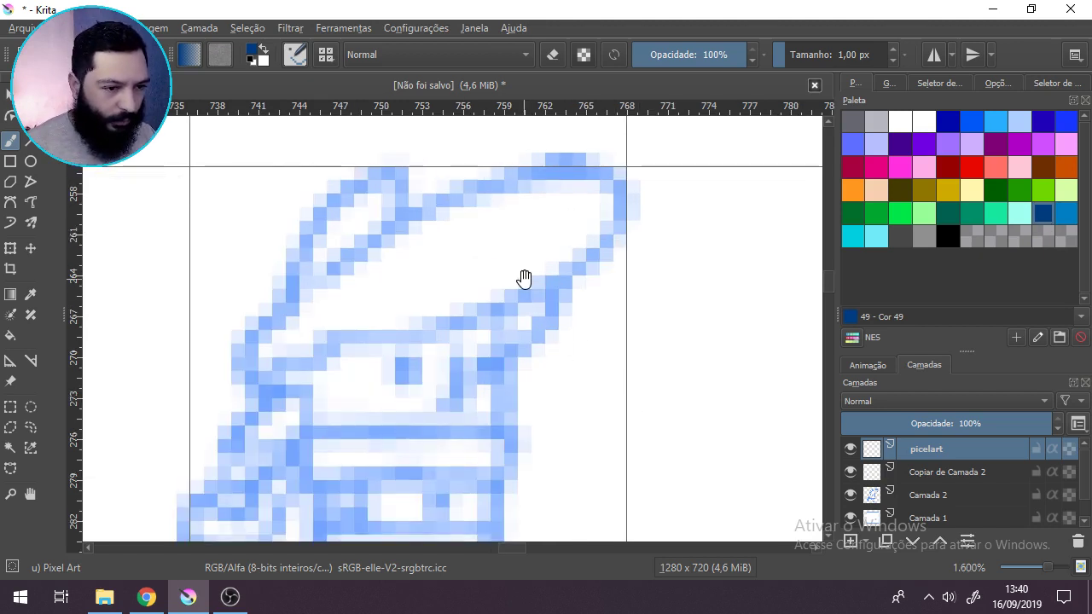
{"action": "left_click_drag", "start_coordinate": [504, 298], "coordinate": [530, 194]}
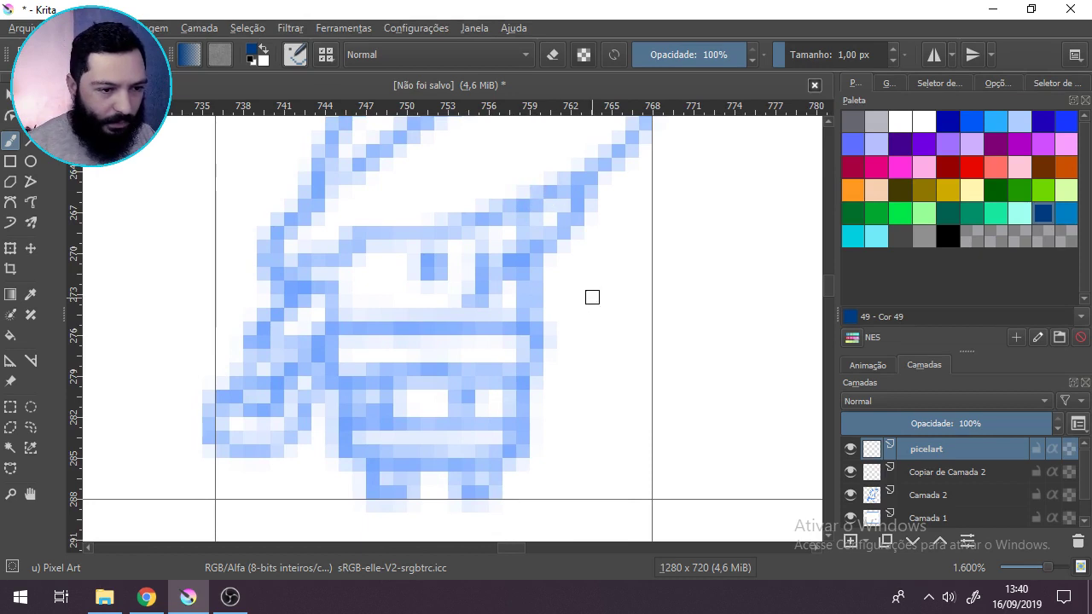
{"action": "mouse_move", "coordinate": [590, 295]}
{"action": "left_mouse_down"}
{"action": "mouse_move", "coordinate": [578, 324]}
{"action": "mouse_move", "coordinate": [558, 330]}
{"action": "left_mouse_up"}
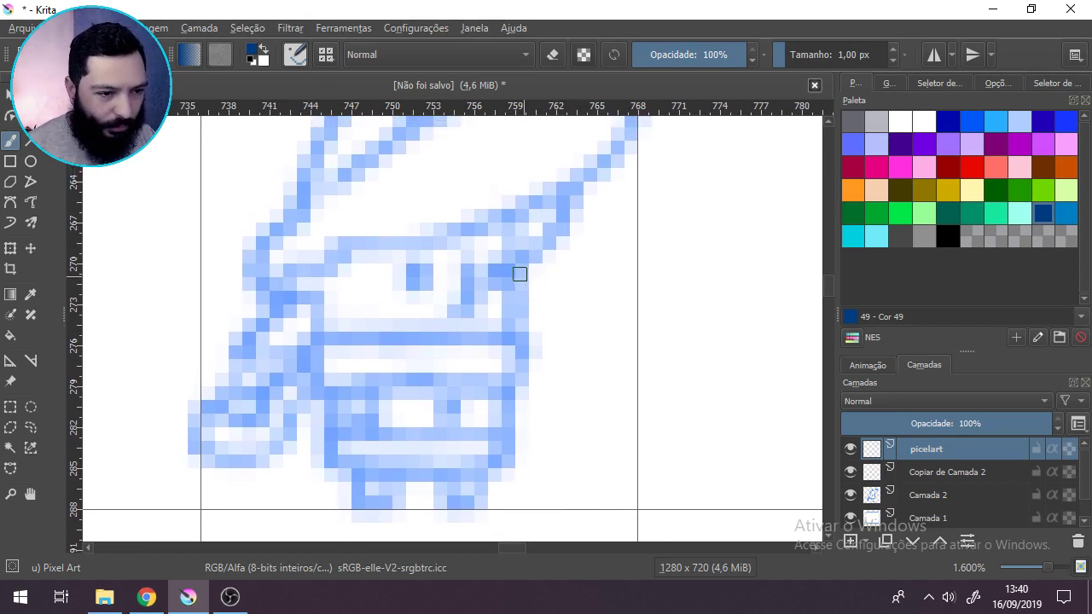
{"action": "left_click_drag", "start_coordinate": [509, 242], "coordinate": [508, 330]}
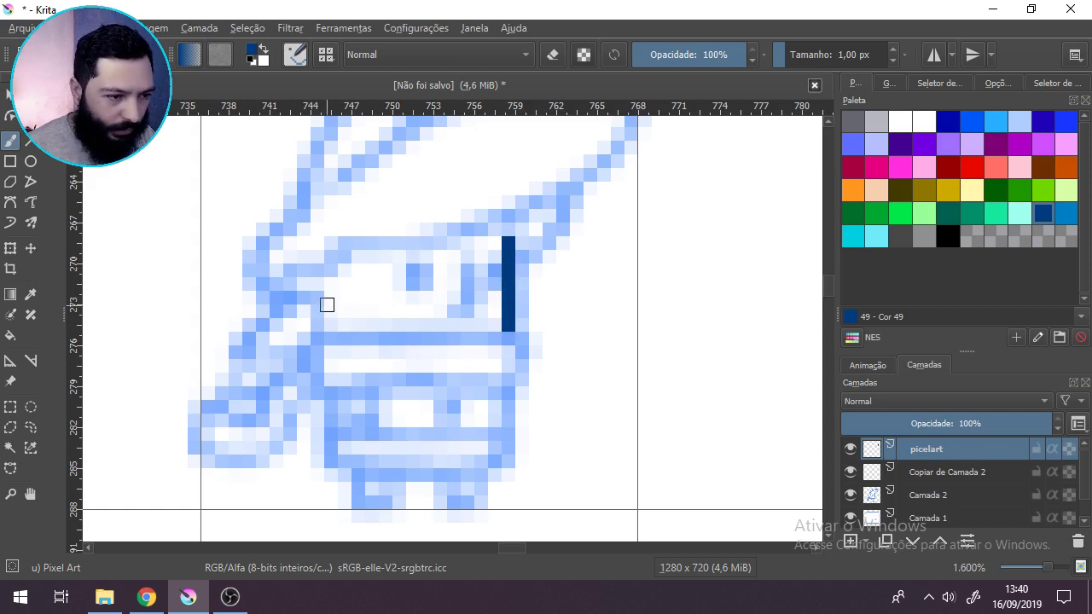
{"action": "mouse_move", "coordinate": [316, 296]}
{"action": "left_mouse_down"}
{"action": "mouse_move", "coordinate": [317, 329]}
{"action": "mouse_move", "coordinate": [291, 297]}
{"action": "mouse_move", "coordinate": [290, 267]}
{"action": "mouse_move", "coordinate": [329, 266]}
{"action": "mouse_move", "coordinate": [348, 242]}
{"action": "mouse_move", "coordinate": [504, 228]}
{"action": "left_mouse_up"}
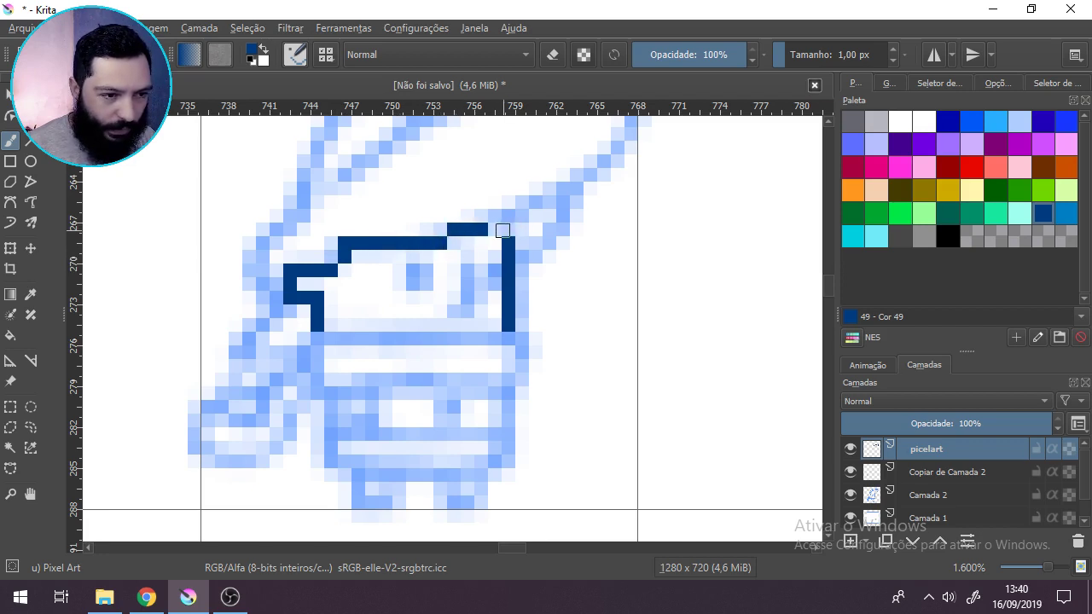
{"action": "left_click", "coordinate": [495, 229]}
Step: Trace the lower body's two sides and bottom edge in dark blue, redrawing the right side one pixel further inward
{"action": "left_click_drag", "start_coordinate": [443, 413], "coordinate": [458, 288]}
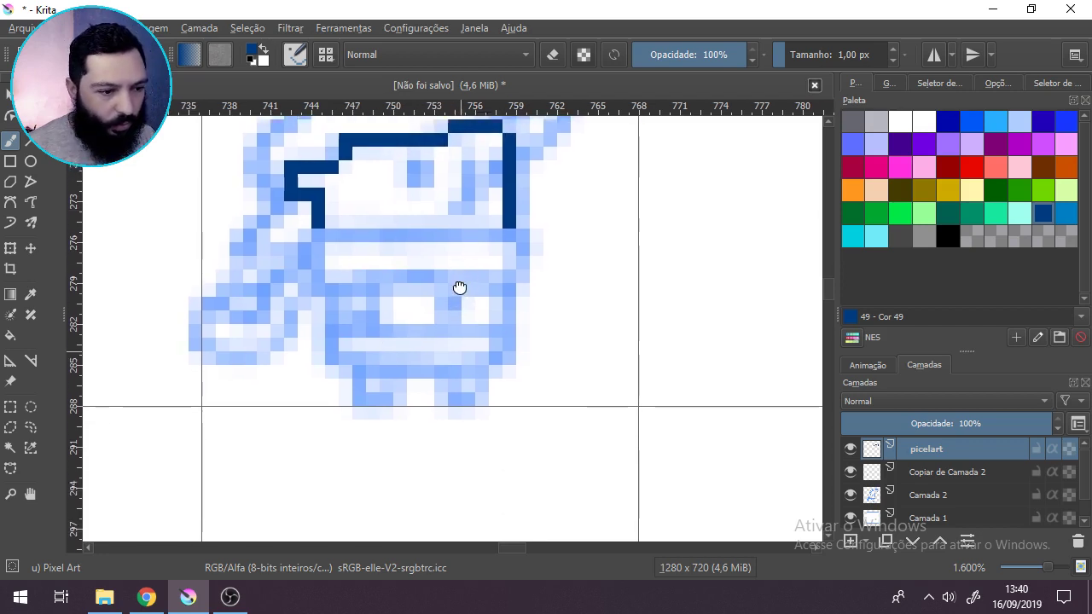
{"action": "left_click_drag", "start_coordinate": [330, 301], "coordinate": [331, 355]}
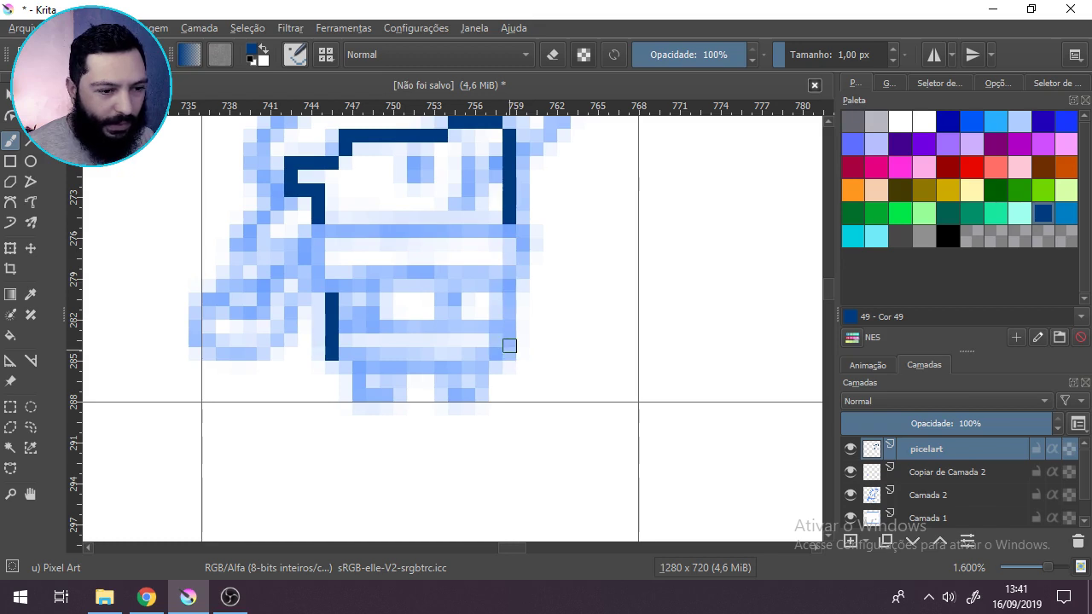
{"action": "left_click_drag", "start_coordinate": [510, 342], "coordinate": [510, 287]}
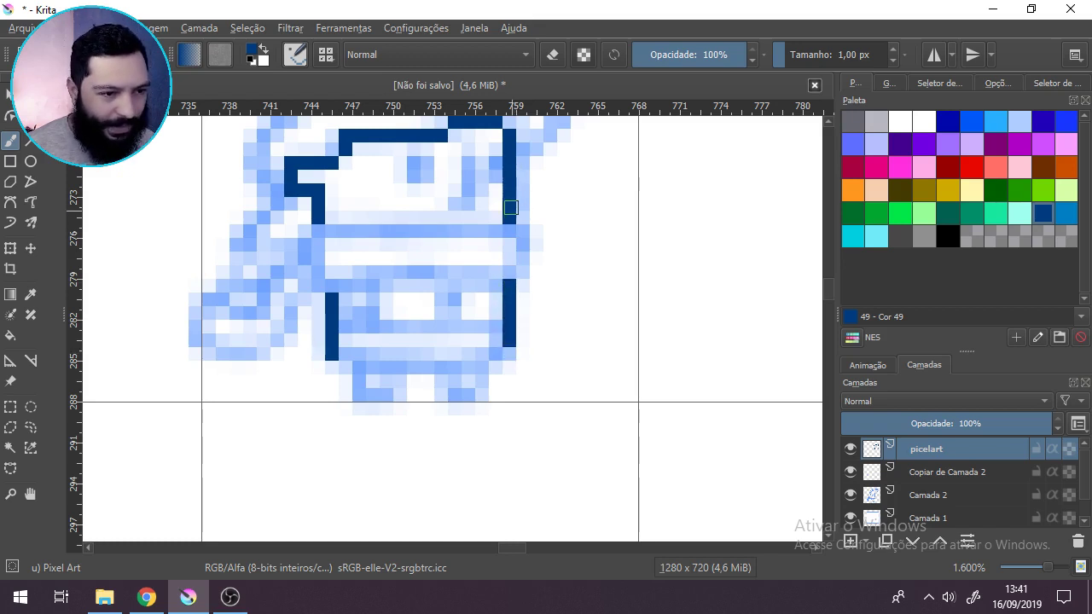
{"action": "key", "text": "ctrl+z"}
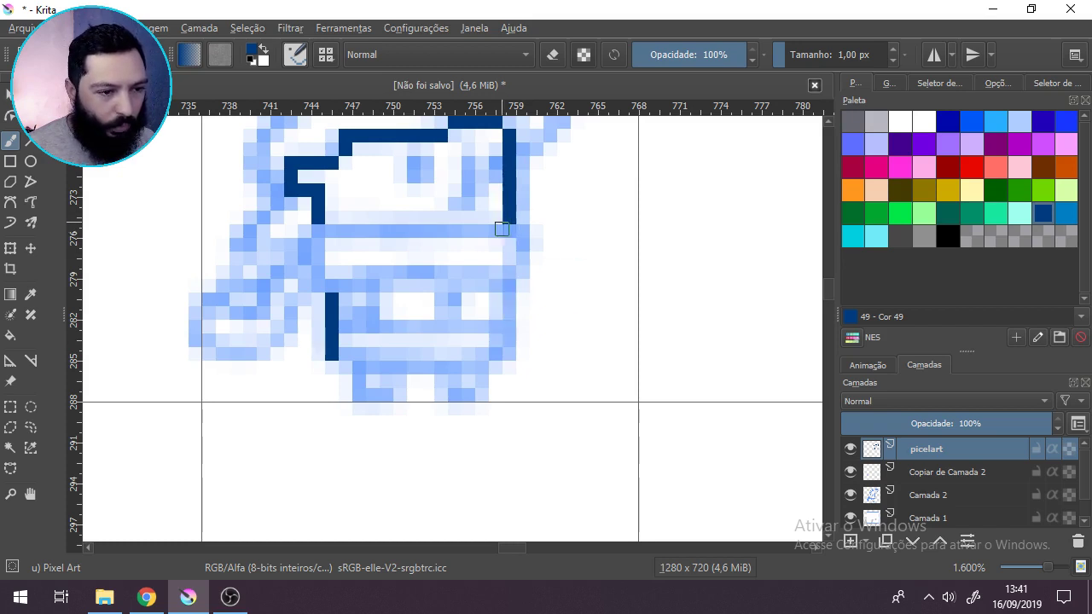
{"action": "left_click_drag", "start_coordinate": [496, 288], "coordinate": [497, 350]}
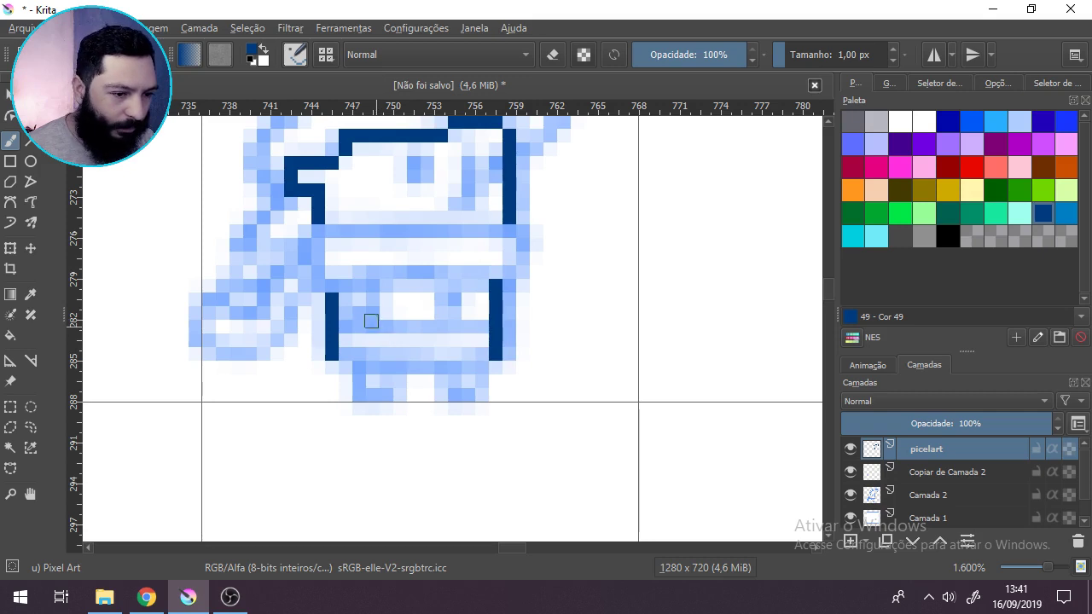
{"action": "left_click_drag", "start_coordinate": [346, 368], "coordinate": [386, 368]}
{"action": "left_click_drag", "start_coordinate": [481, 368], "coordinate": [394, 368]}
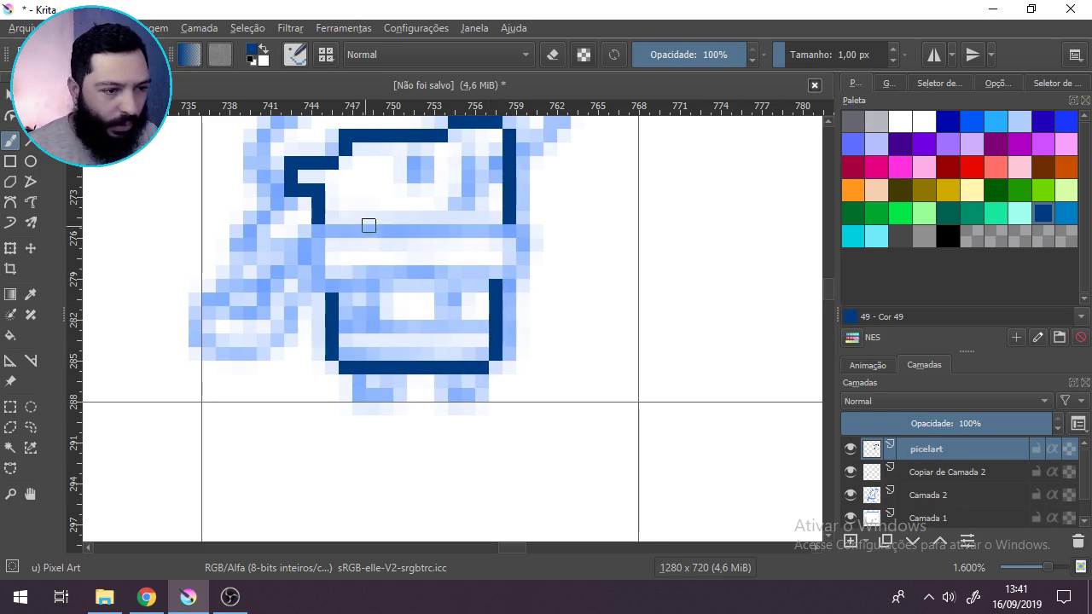
Step: Trace the left side of the collar band and the straight line under the face in one-pixel dark blue lines
{"action": "mouse_move", "coordinate": [319, 234]}
{"action": "left_mouse_down"}
{"action": "mouse_move", "coordinate": [305, 254]}
{"action": "mouse_move", "coordinate": [334, 283]}
{"action": "mouse_move", "coordinate": [355, 284]}
{"action": "left_mouse_up"}
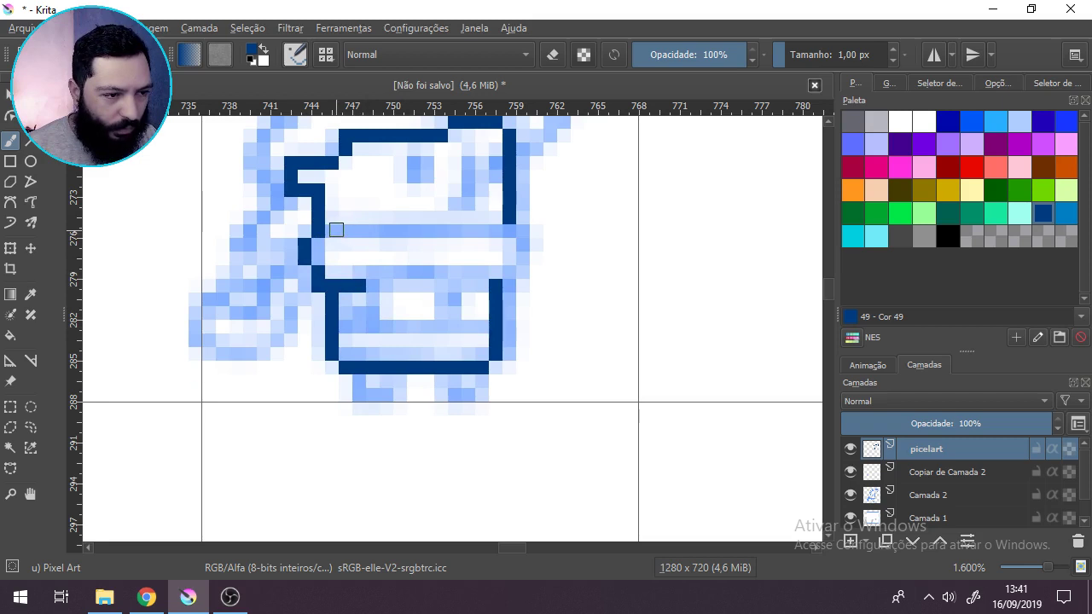
{"action": "left_click_drag", "start_coordinate": [336, 230], "coordinate": [393, 230]}
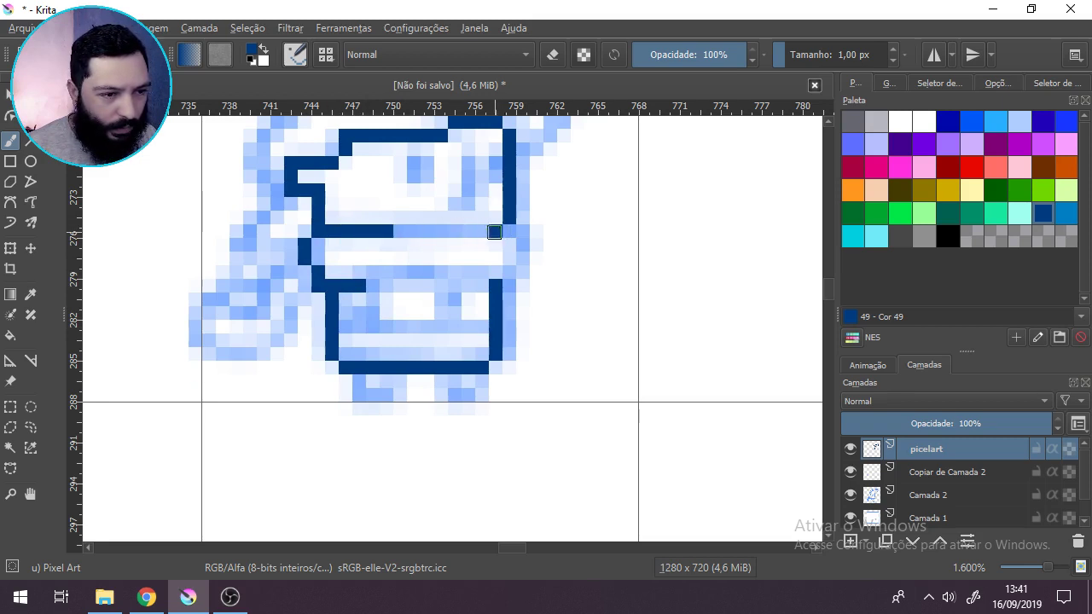
{"action": "left_click_drag", "start_coordinate": [495, 232], "coordinate": [394, 231]}
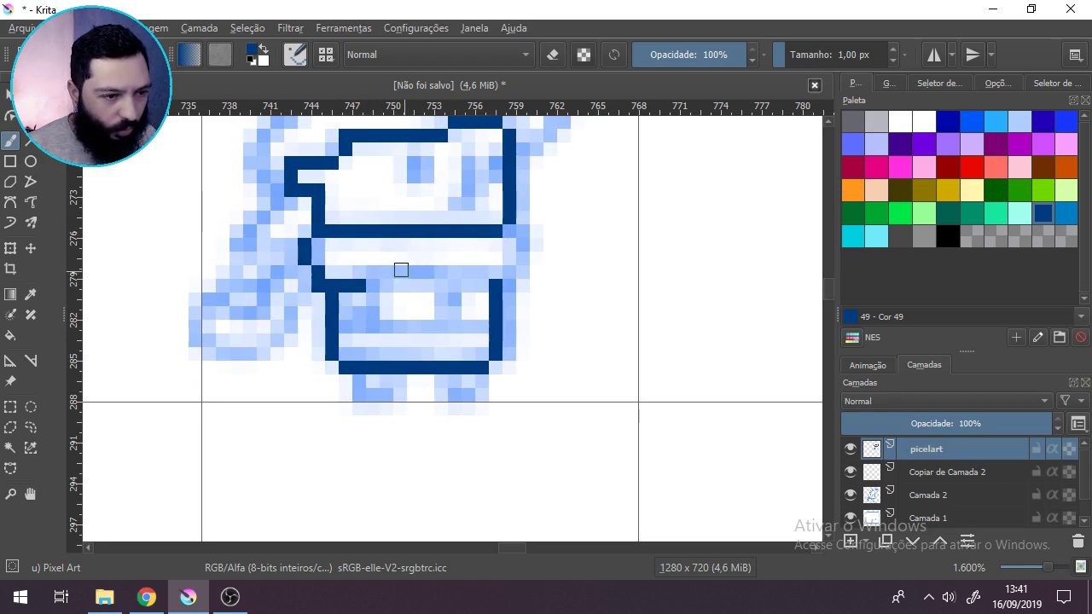
Step: Complete the collar band's lower edge and right end in dark blue, and tidy the pixels at its lower left corner
{"action": "left_click", "coordinate": [373, 285]}
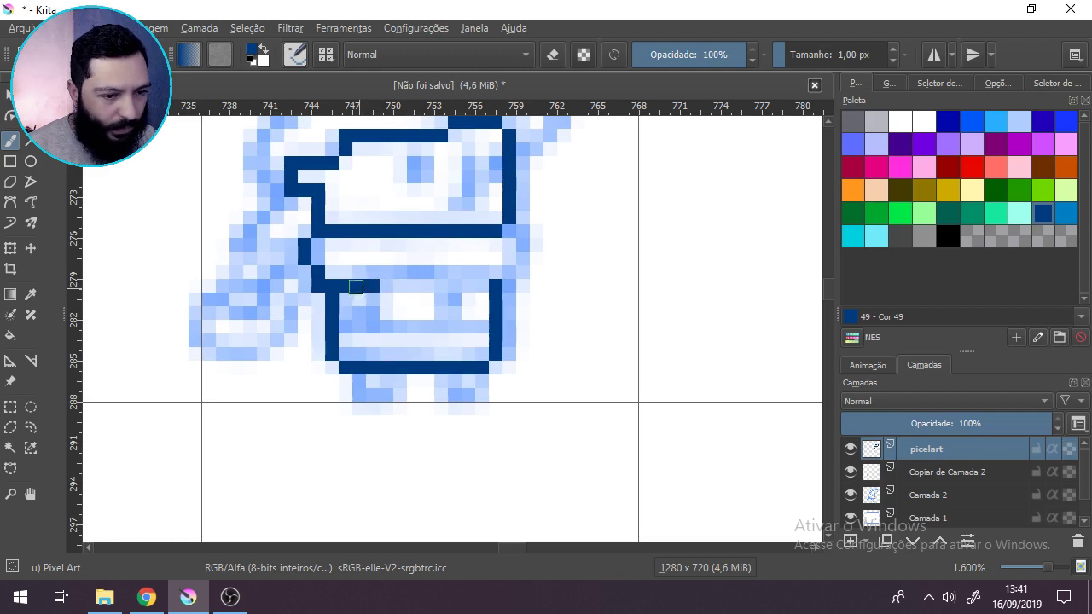
{"action": "scroll", "coordinate": [356, 283], "scroll_direction": "down", "scroll_amount": 10}
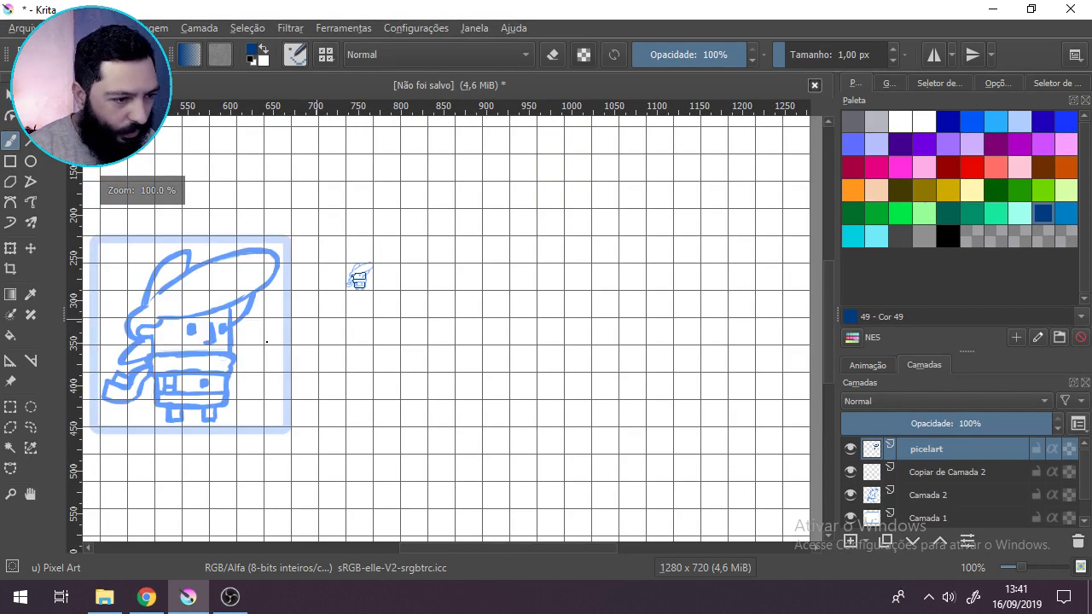
{"action": "scroll", "coordinate": [356, 283], "scroll_direction": "up", "scroll_amount": 1}
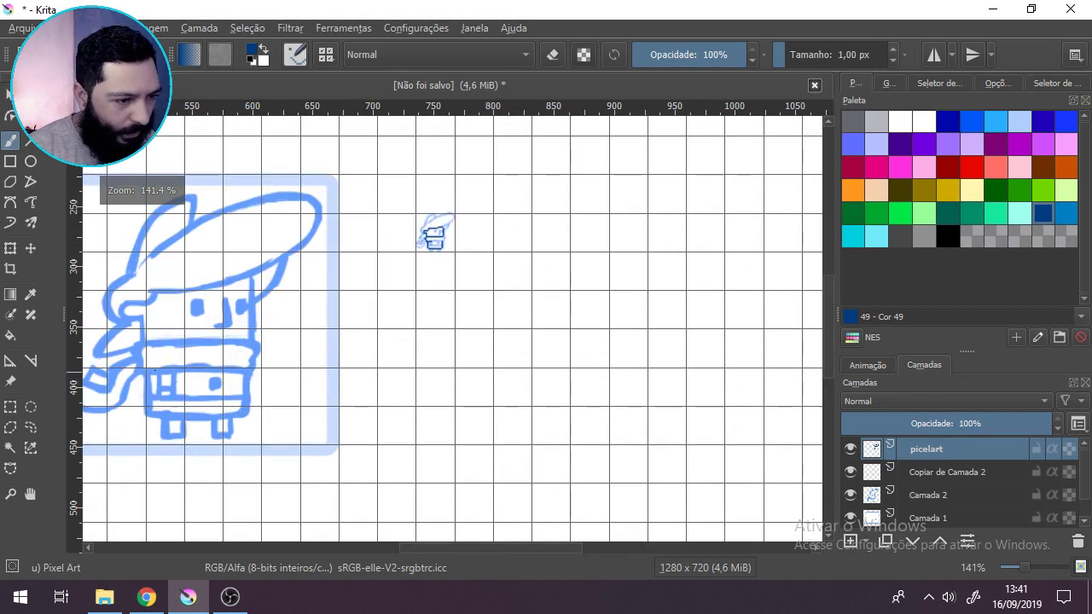
{"action": "scroll", "coordinate": [388, 269], "scroll_direction": "up", "scroll_amount": 2}
{"action": "scroll", "coordinate": [490, 236], "scroll_direction": "up", "scroll_amount": 2}
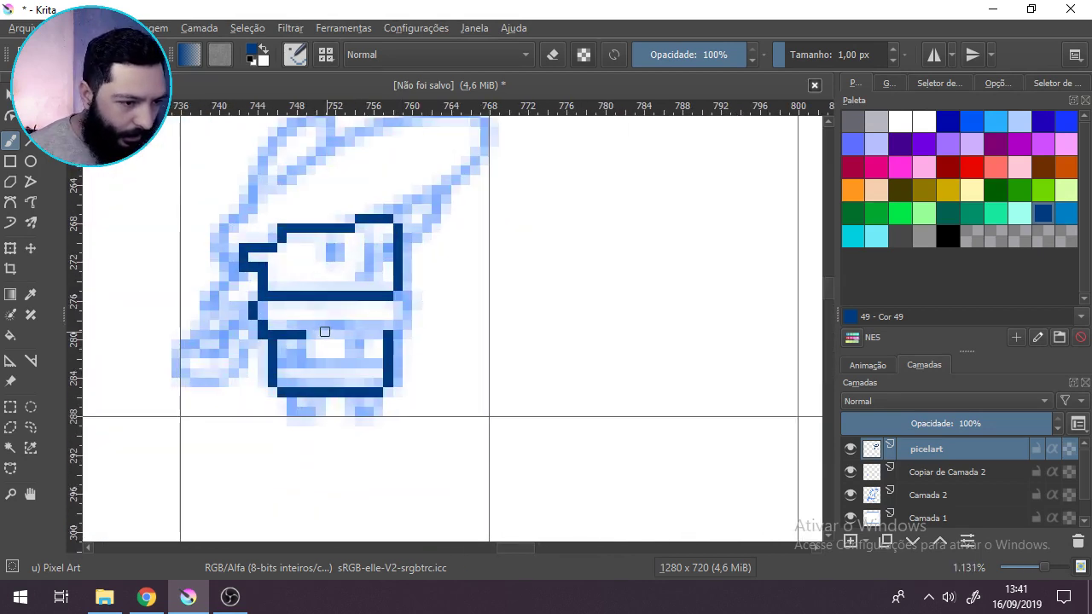
{"action": "left_click", "coordinate": [407, 324]}
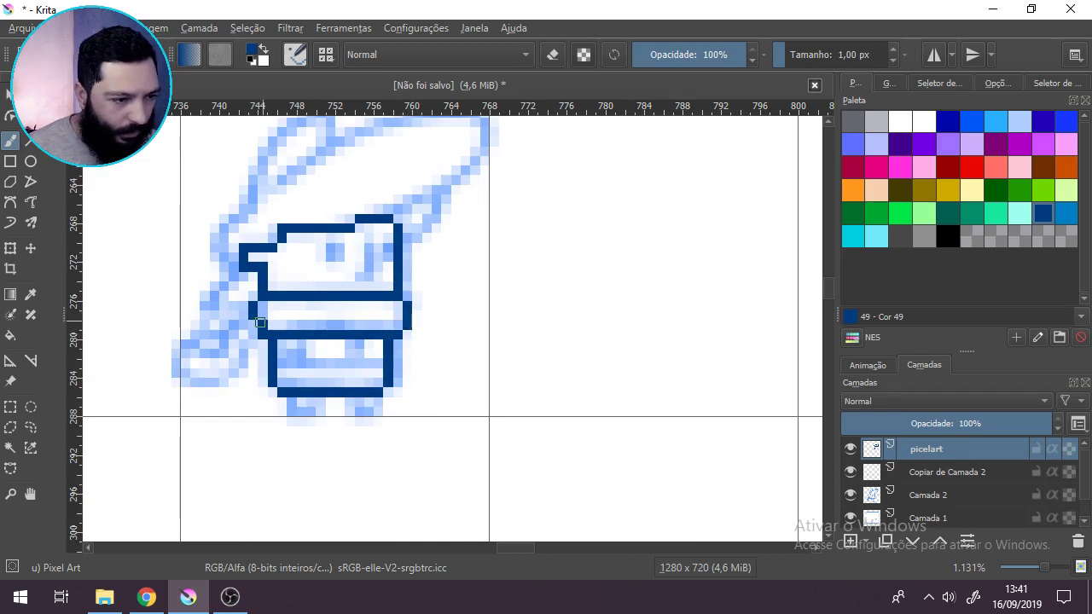
{"action": "left_click", "coordinate": [257, 324]}
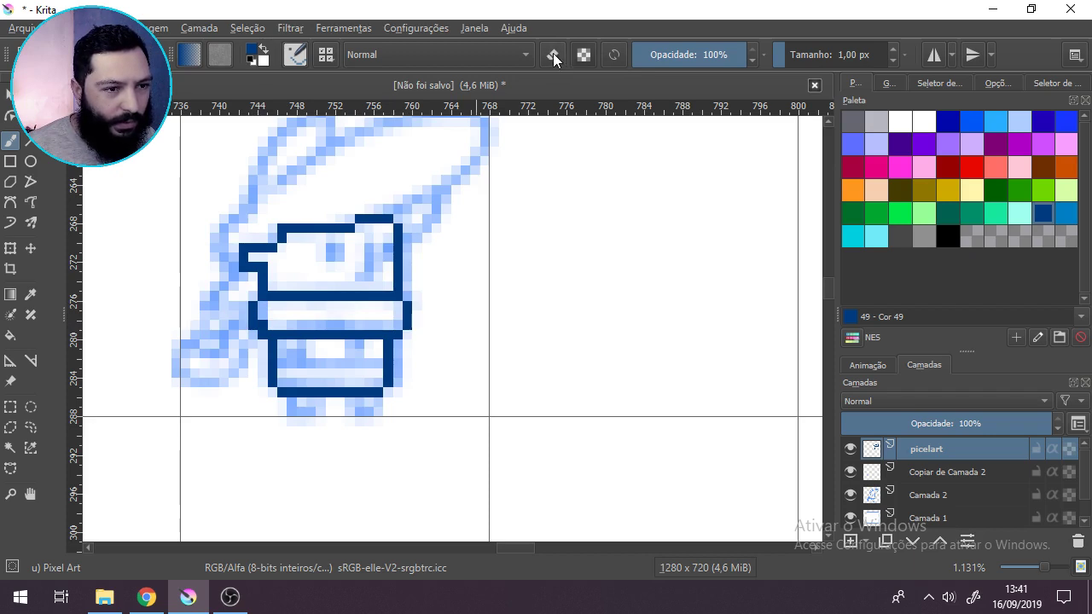
{"action": "left_click", "coordinate": [263, 324]}
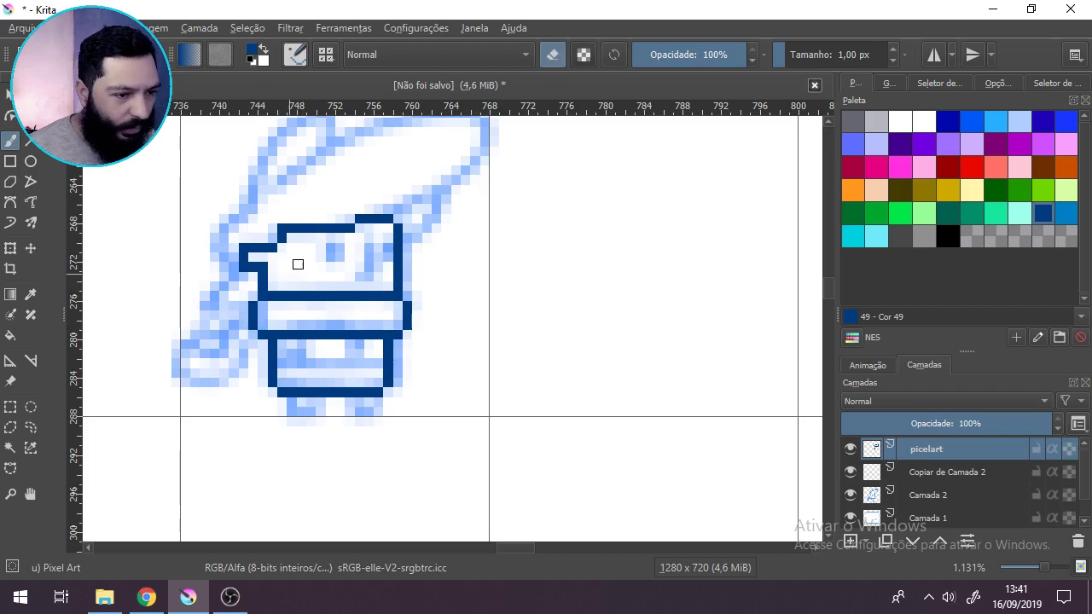
Step: Notch both ends of the collar band by adding a pixel one position inward and erasing the middle outer pixel
{"action": "left_click_drag", "start_coordinate": [326, 353], "coordinate": [650, 368]}
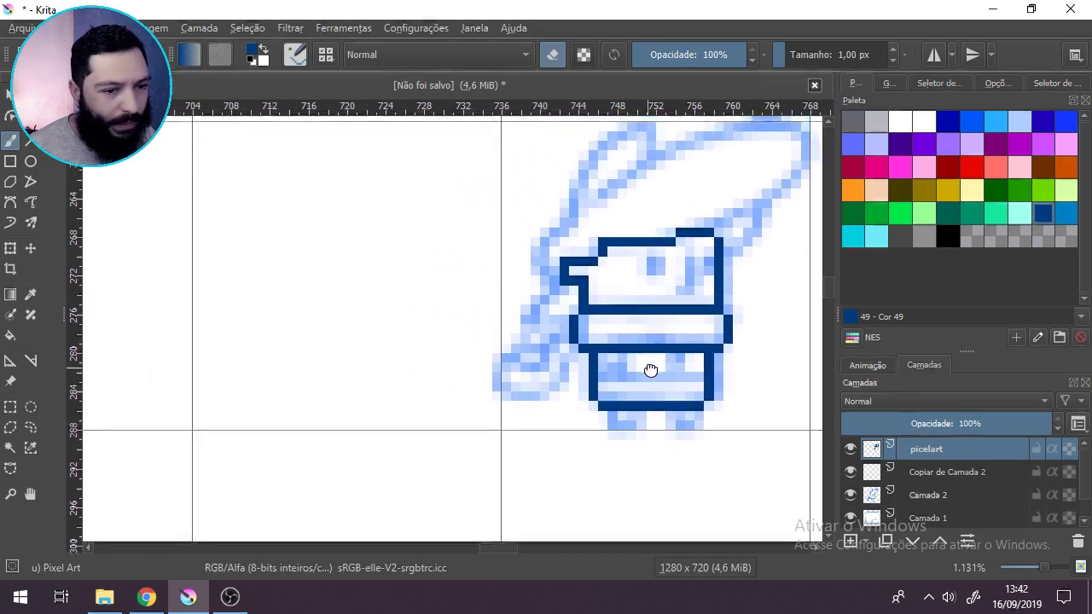
{"action": "scroll", "coordinate": [649, 358], "scroll_direction": "down", "scroll_amount": 10}
{"action": "scroll", "coordinate": [473, 348], "scroll_direction": "up", "scroll_amount": 5}
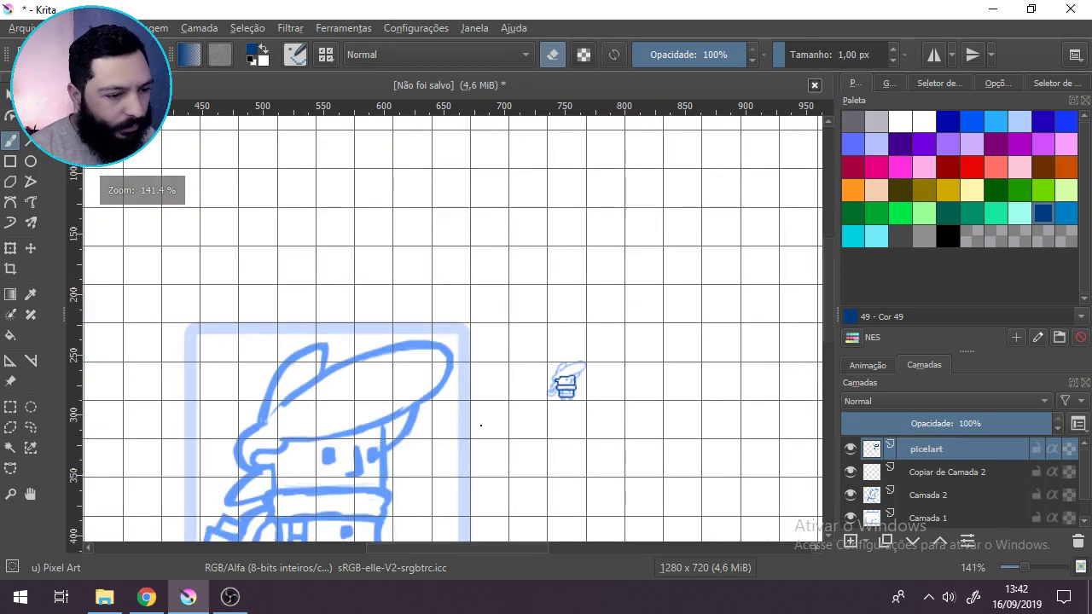
{"action": "scroll", "coordinate": [445, 278], "scroll_direction": "up", "scroll_amount": 1}
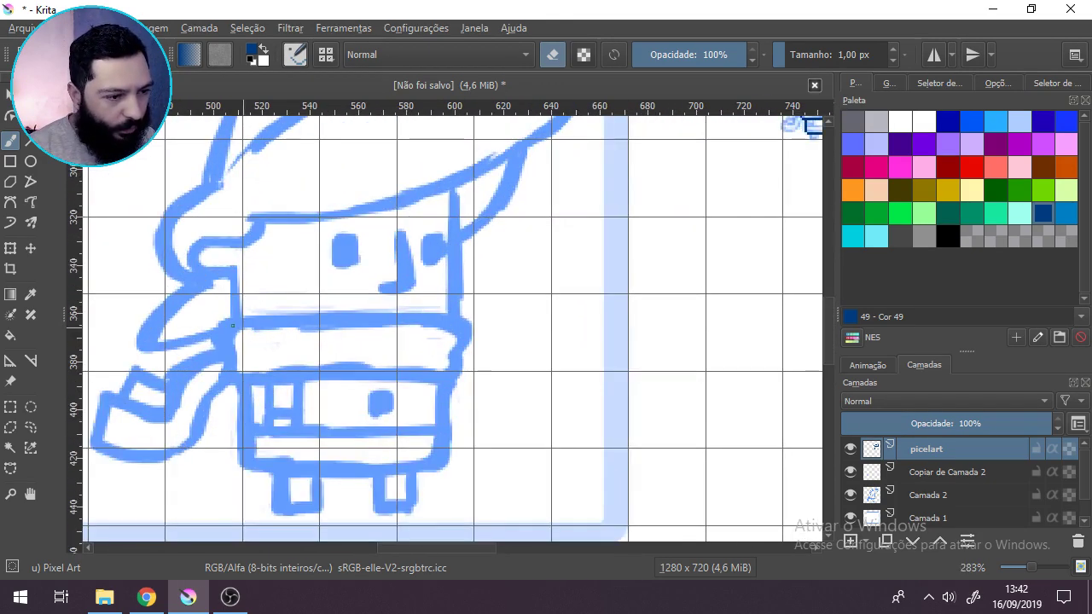
{"action": "left_click_drag", "start_coordinate": [737, 293], "coordinate": [352, 300]}
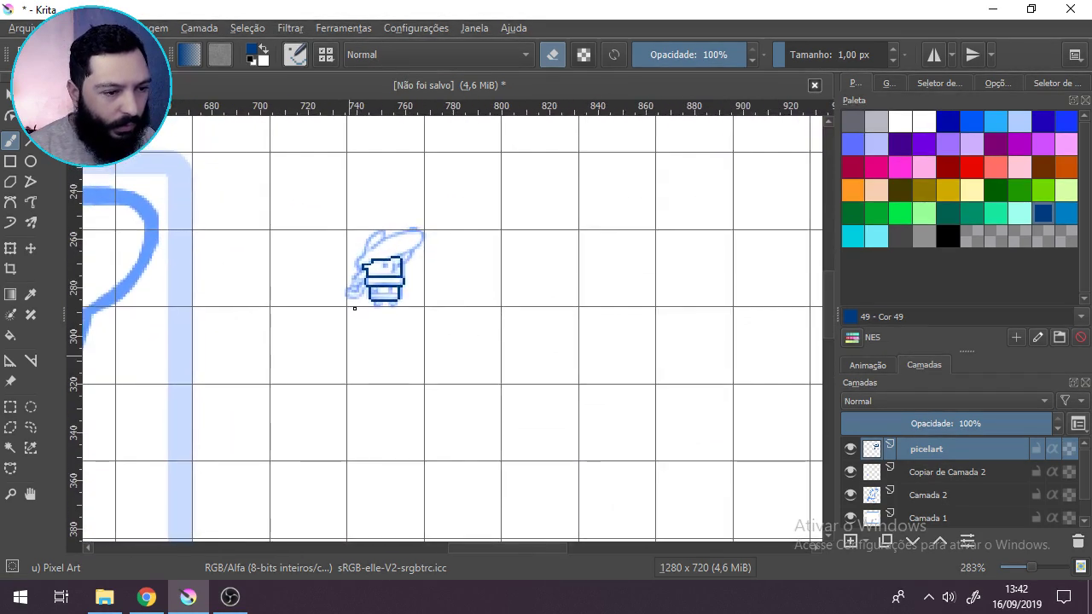
{"action": "scroll", "coordinate": [375, 286], "scroll_direction": "up", "scroll_amount": 5}
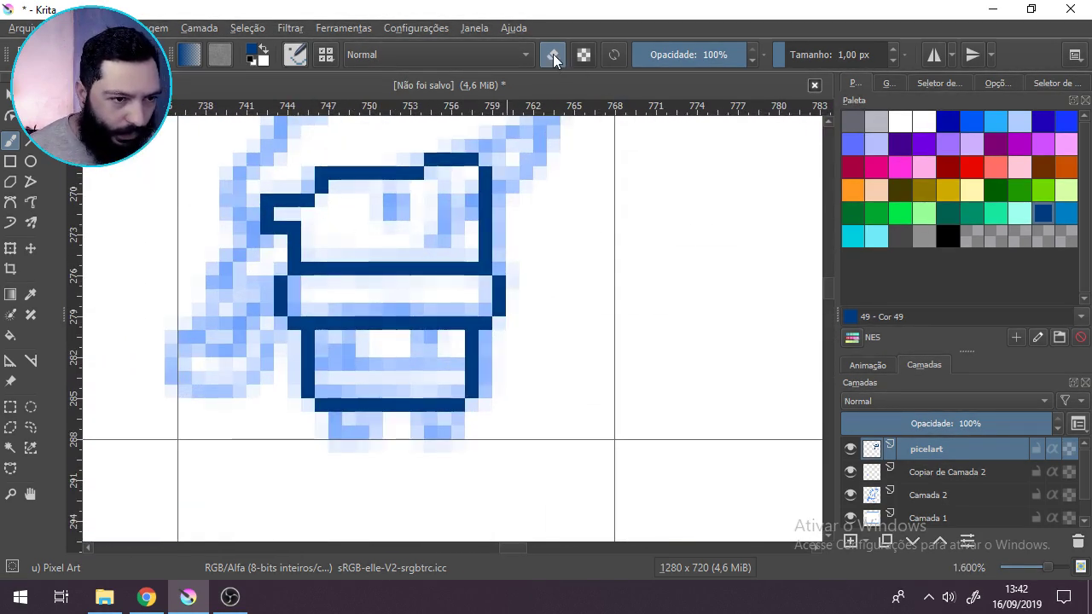
{"action": "key", "text": "e"}
{"action": "left_click", "coordinate": [293, 295]}
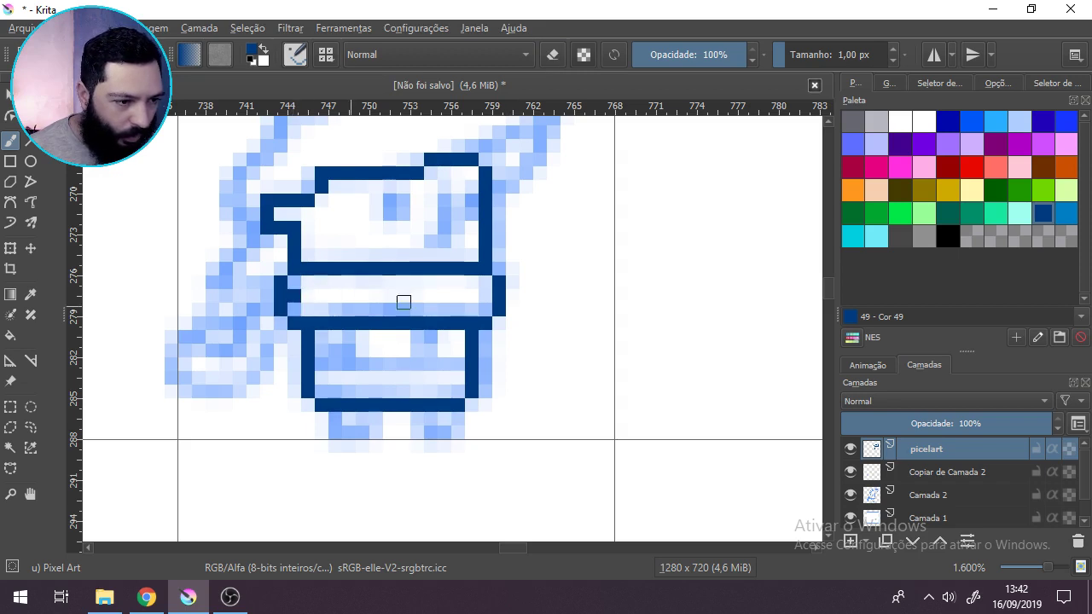
{"action": "left_click", "coordinate": [486, 294]}
{"action": "left_click", "coordinate": [553, 53]}
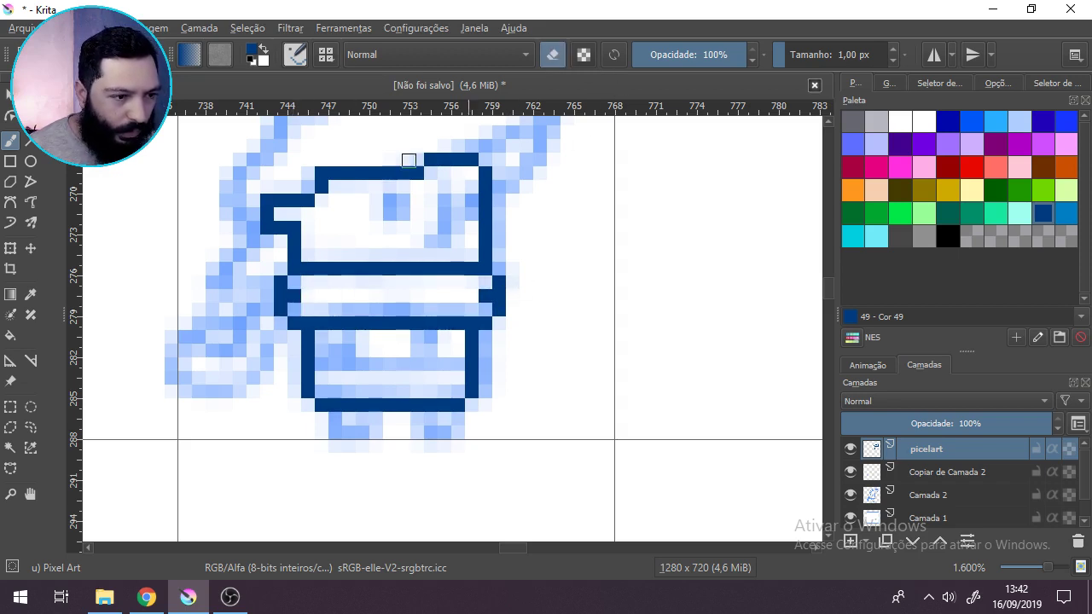
{"action": "left_click", "coordinate": [281, 295]}
{"action": "left_click", "coordinate": [499, 296]}
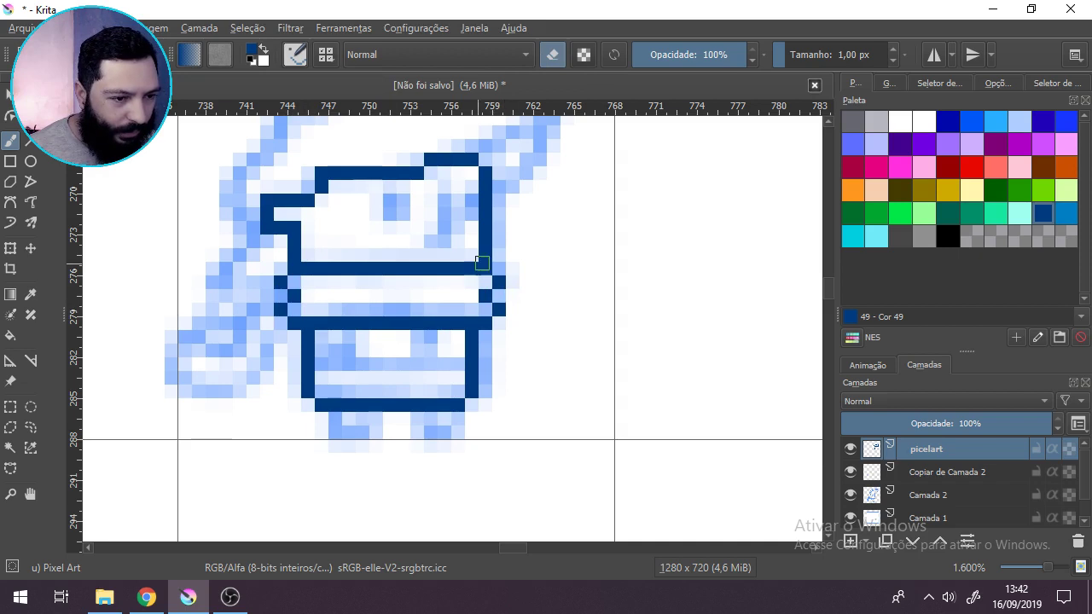
Step: Trace the scarf's loose end to the left of the body in dark blue, including its folded tip
{"action": "scroll", "coordinate": [442, 309], "scroll_direction": "down", "scroll_amount": 4}
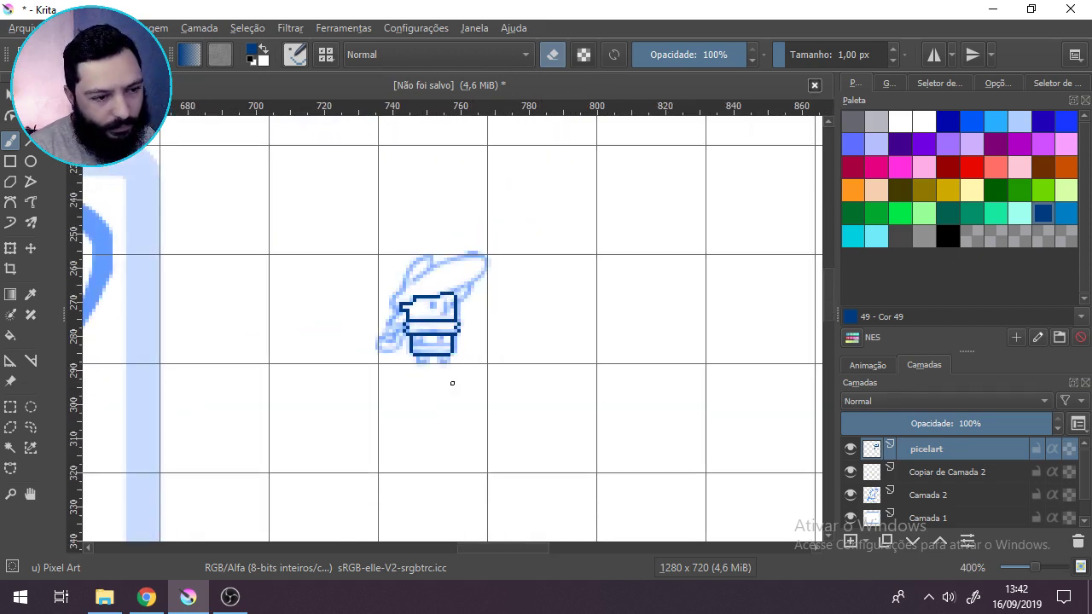
{"action": "scroll", "coordinate": [445, 383], "scroll_direction": "up", "scroll_amount": 4}
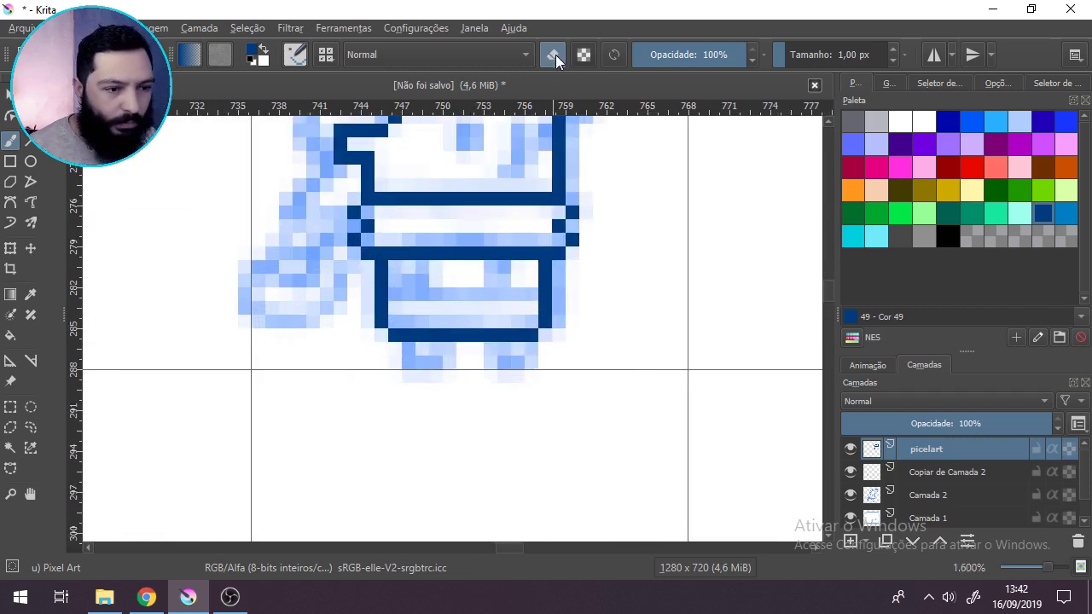
{"action": "scroll", "coordinate": [380, 300], "scroll_direction": "up", "scroll_amount": 2}
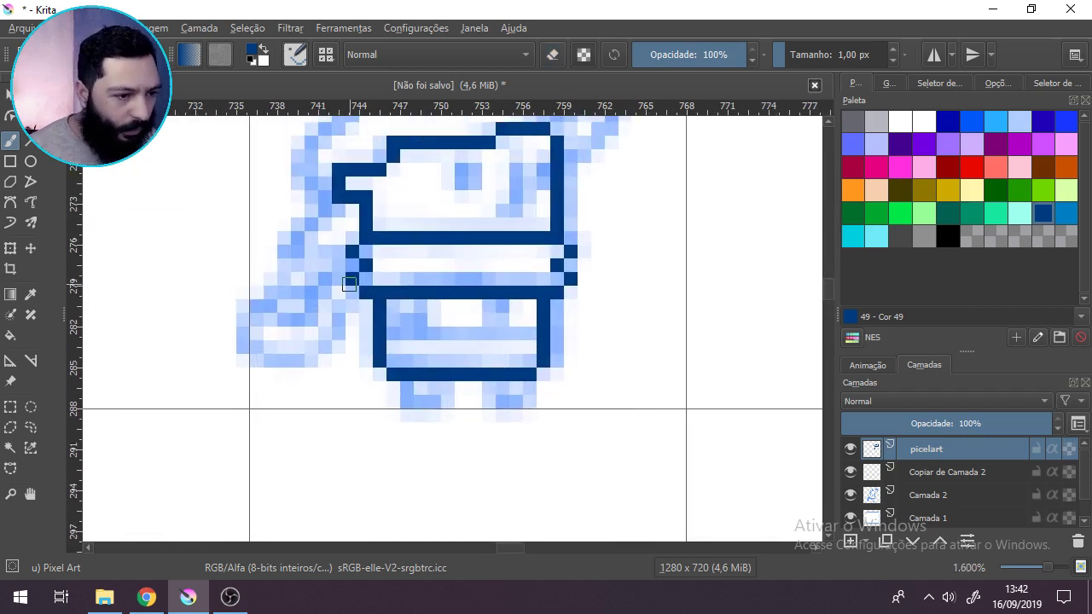
{"action": "left_click", "coordinate": [328, 279]}
{"action": "left_click", "coordinate": [338, 279]}
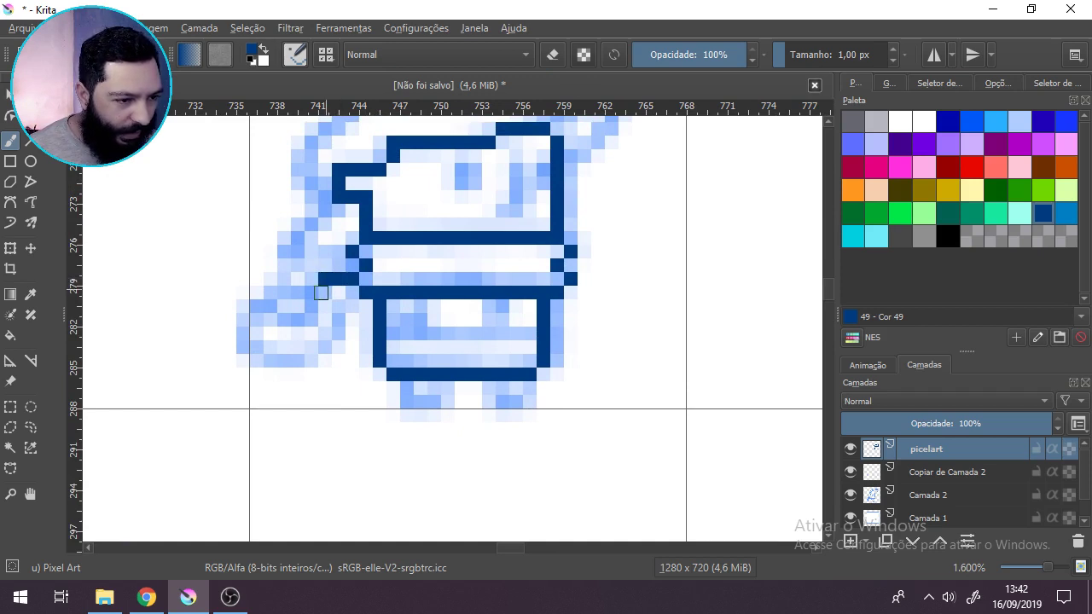
{"action": "mouse_move", "coordinate": [313, 295]}
{"action": "left_mouse_down"}
{"action": "mouse_move", "coordinate": [256, 306]}
{"action": "mouse_move", "coordinate": [242, 321]}
{"action": "mouse_move", "coordinate": [244, 344]}
{"action": "mouse_move", "coordinate": [271, 359]}
{"action": "mouse_move", "coordinate": [308, 360]}
{"action": "mouse_move", "coordinate": [339, 321]}
{"action": "left_mouse_up"}
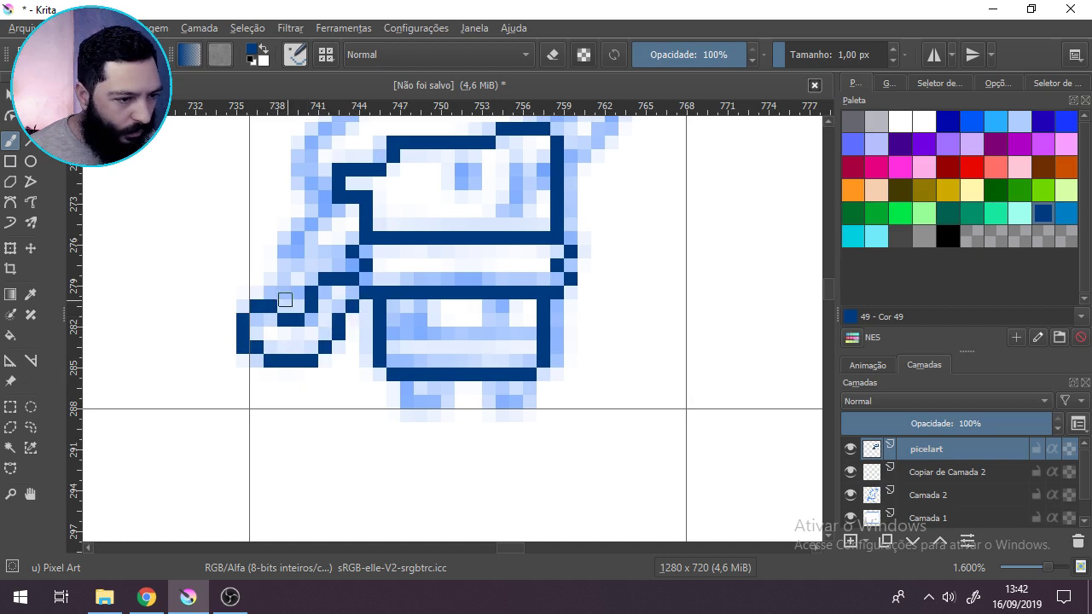
{"action": "mouse_move", "coordinate": [271, 293]}
{"action": "left_mouse_down"}
{"action": "mouse_move", "coordinate": [300, 292]}
{"action": "mouse_move", "coordinate": [285, 304]}
{"action": "left_mouse_up"}
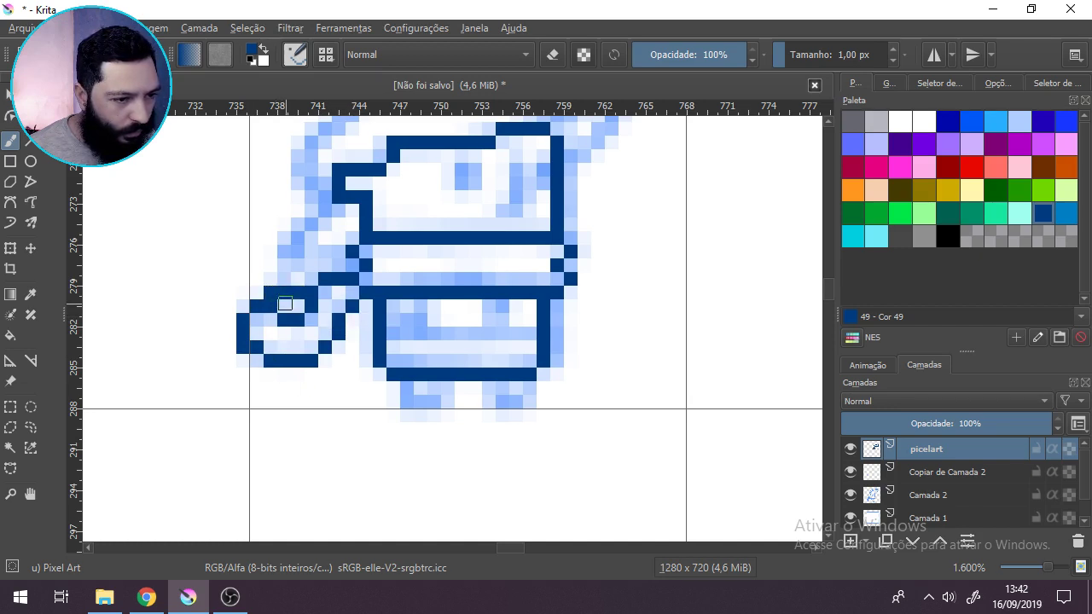
Step: Hide the Copiar de Camada 2 sketch layer to examine the line art alone, and show it again
{"action": "scroll", "coordinate": [384, 322], "scroll_direction": "up", "scroll_amount": 1}
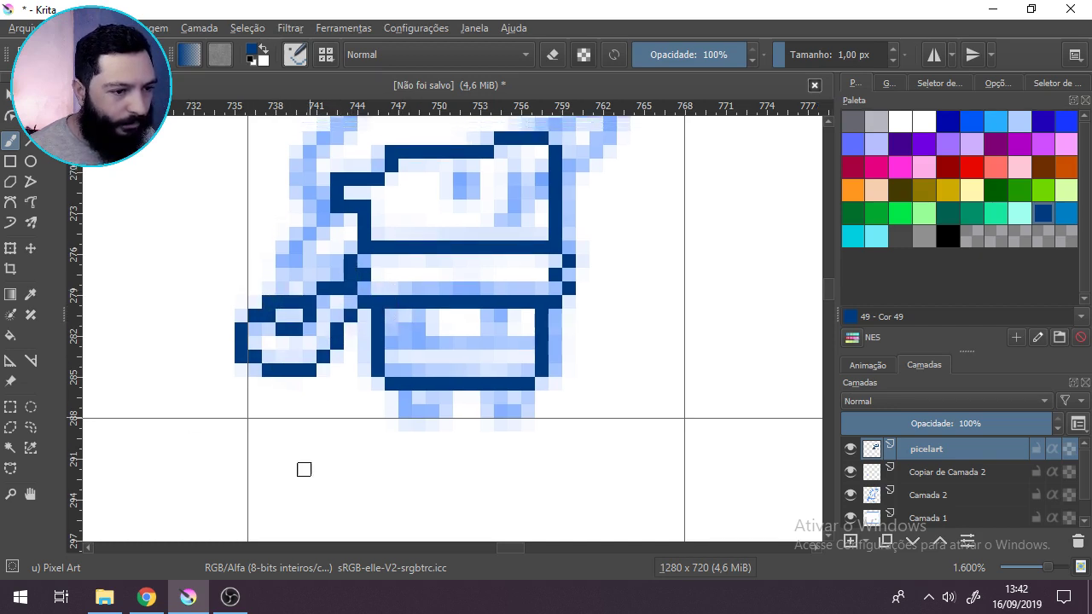
{"action": "left_click", "coordinate": [850, 472]}
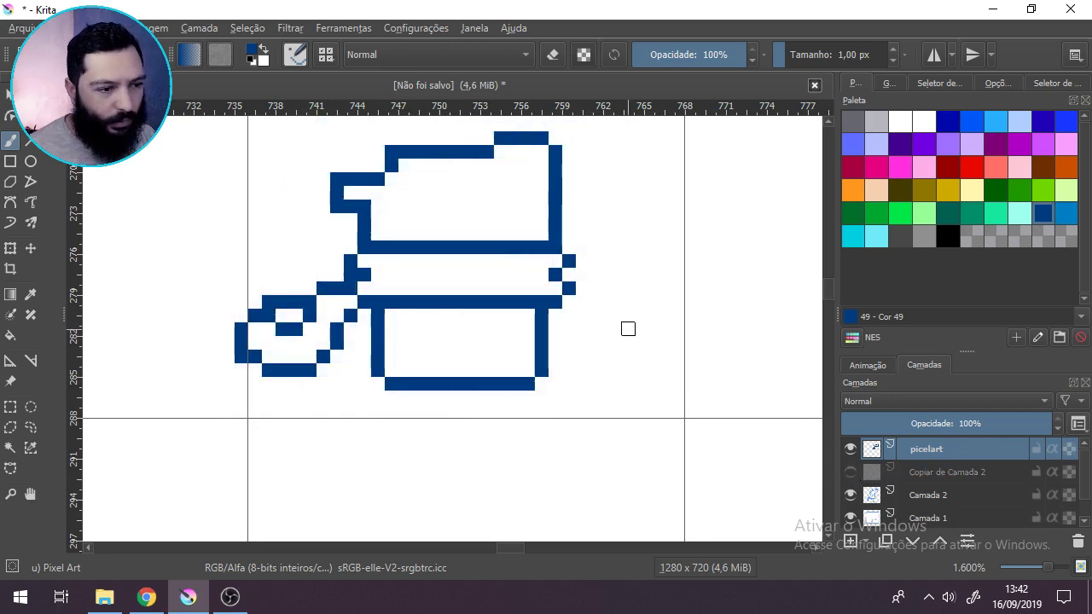
{"action": "scroll", "coordinate": [628, 328], "scroll_direction": "down", "scroll_amount": 3}
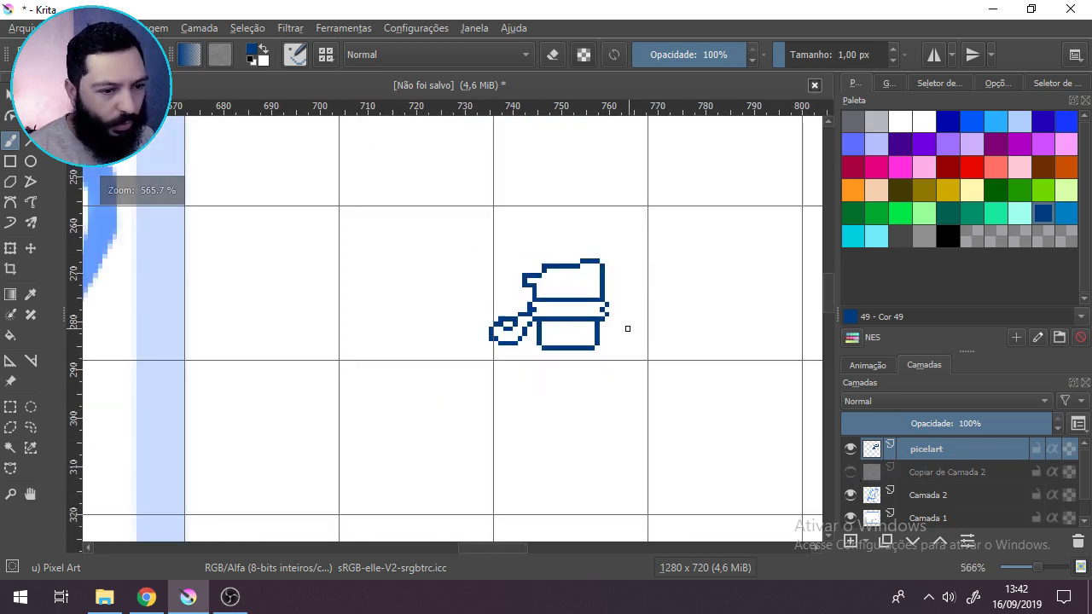
{"action": "scroll", "coordinate": [742, 378], "scroll_direction": "up", "scroll_amount": 4}
{"action": "scroll", "coordinate": [666, 372], "scroll_direction": "down", "scroll_amount": 1}
{"action": "scroll", "coordinate": [666, 373], "scroll_direction": "down", "scroll_amount": 1}
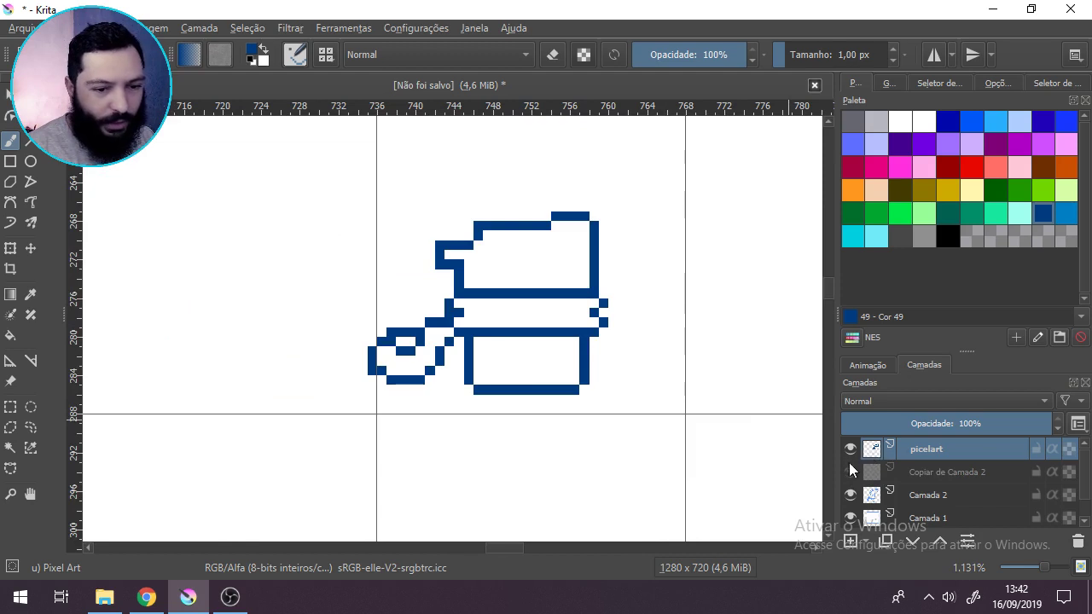
{"action": "left_click", "coordinate": [851, 472]}
Step: Paint both legs as 2 × 2 pixel dark blue blocks and draw the belt line across the lower body, leaving a gap on its left
{"action": "scroll", "coordinate": [506, 398], "scroll_direction": "up", "scroll_amount": 1}
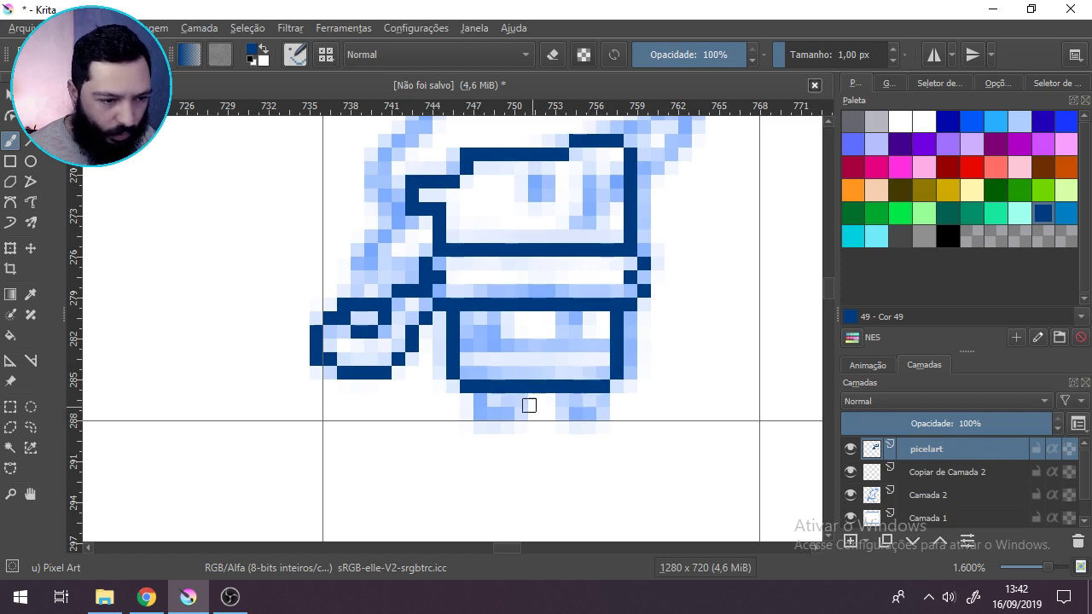
{"action": "mouse_move", "coordinate": [590, 415]}
{"action": "left_mouse_down"}
{"action": "mouse_move", "coordinate": [591, 400]}
{"action": "mouse_move", "coordinate": [576, 415]}
{"action": "left_mouse_up"}
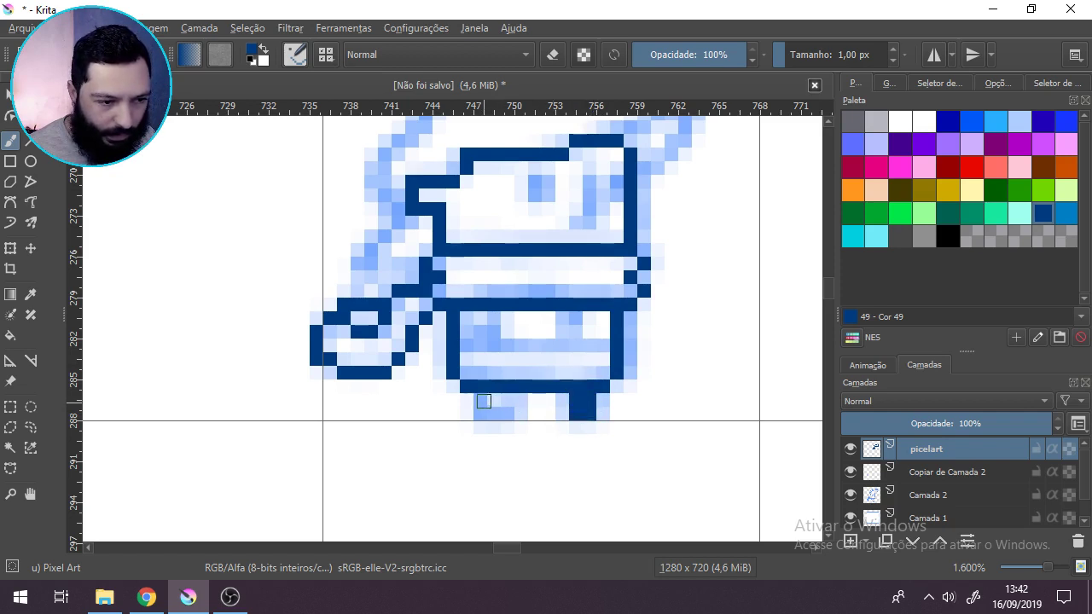
{"action": "mouse_move", "coordinate": [480, 399]}
{"action": "left_mouse_down"}
{"action": "mouse_move", "coordinate": [481, 414]}
{"action": "mouse_move", "coordinate": [494, 414]}
{"action": "left_mouse_up"}
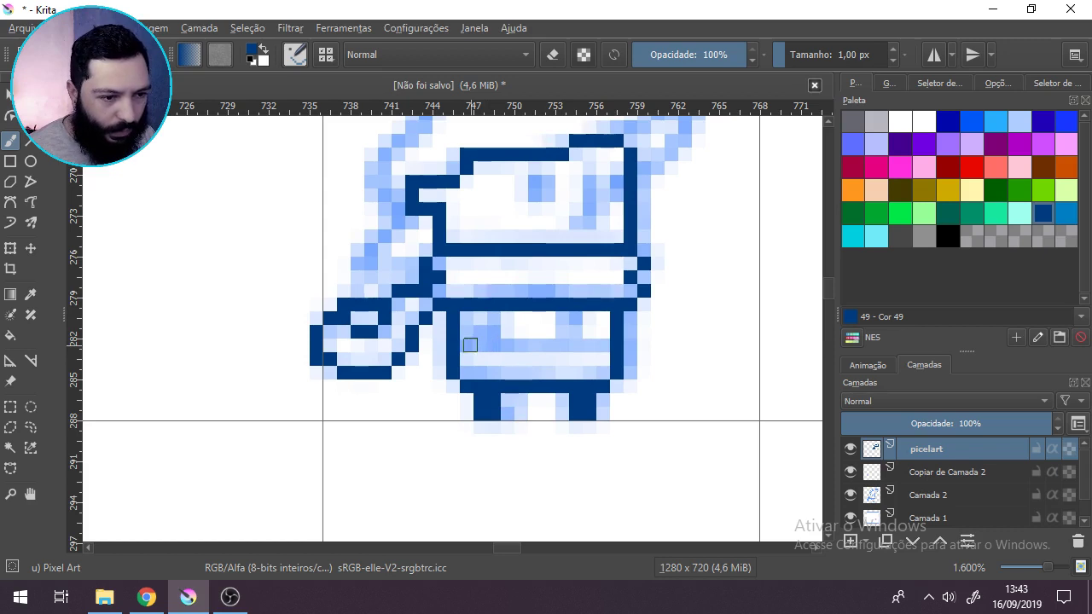
{"action": "left_click_drag", "start_coordinate": [509, 347], "coordinate": [602, 344]}
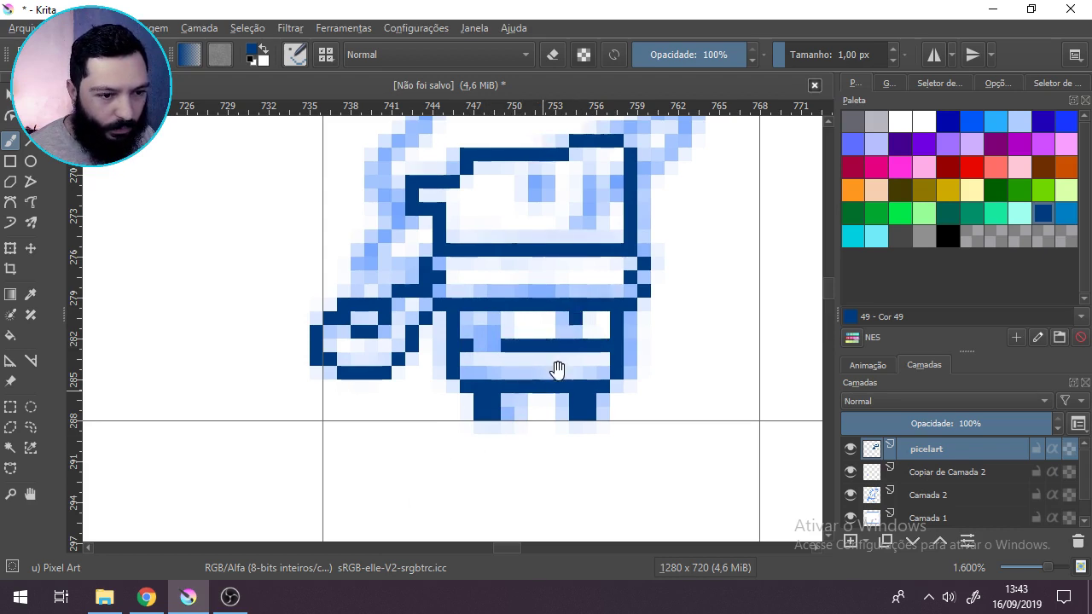
Step: Check the outlined body and legs with the small sketch layer hidden and shown, and compare them with the large original sketch
{"action": "left_click_drag", "start_coordinate": [555, 366], "coordinate": [507, 445]}
{"action": "scroll", "coordinate": [508, 444], "scroll_direction": "down", "scroll_amount": 2}
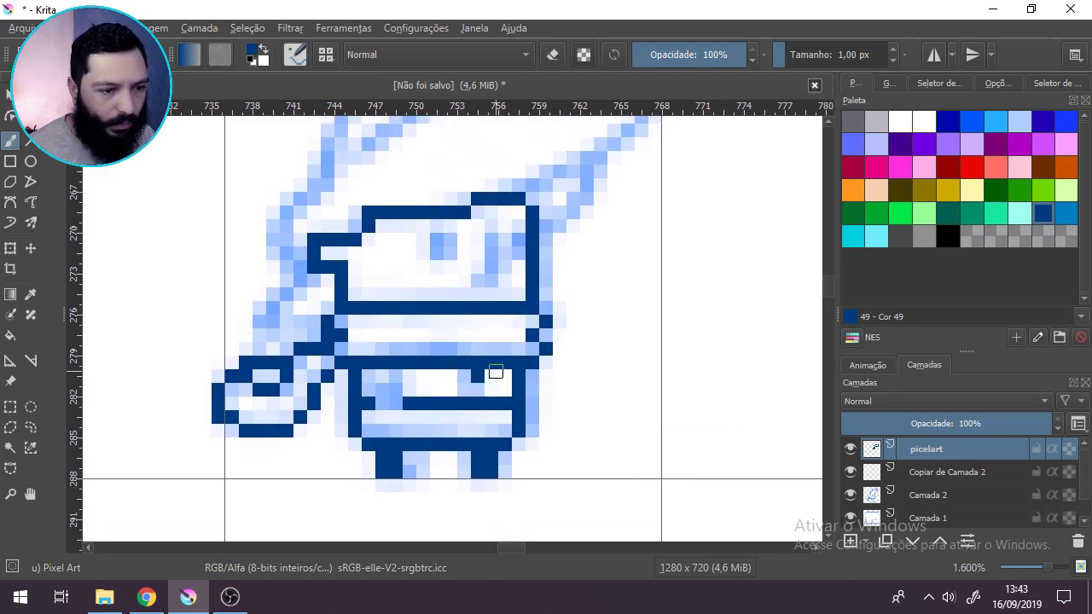
{"action": "left_click", "coordinate": [851, 471]}
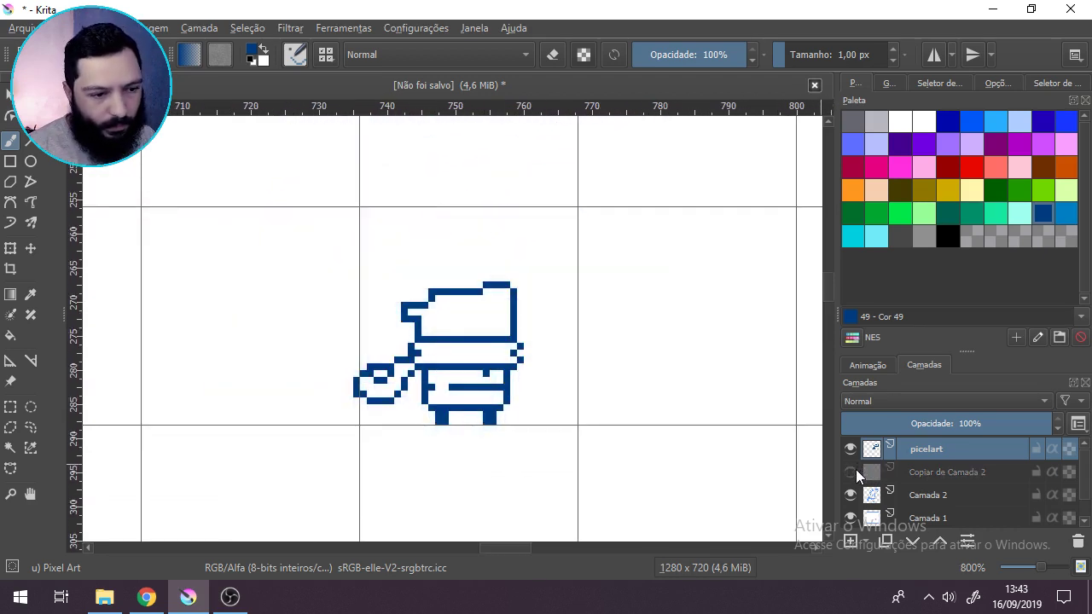
{"action": "left_click", "coordinate": [851, 471]}
{"action": "scroll", "coordinate": [269, 430], "scroll_direction": "down", "scroll_amount": 1}
{"action": "left_click_drag", "start_coordinate": [269, 429], "coordinate": [726, 378]}
{"action": "scroll", "coordinate": [727, 378], "scroll_direction": "down", "scroll_amount": 1}
{"action": "scroll", "coordinate": [246, 366], "scroll_direction": "down", "scroll_amount": 1}
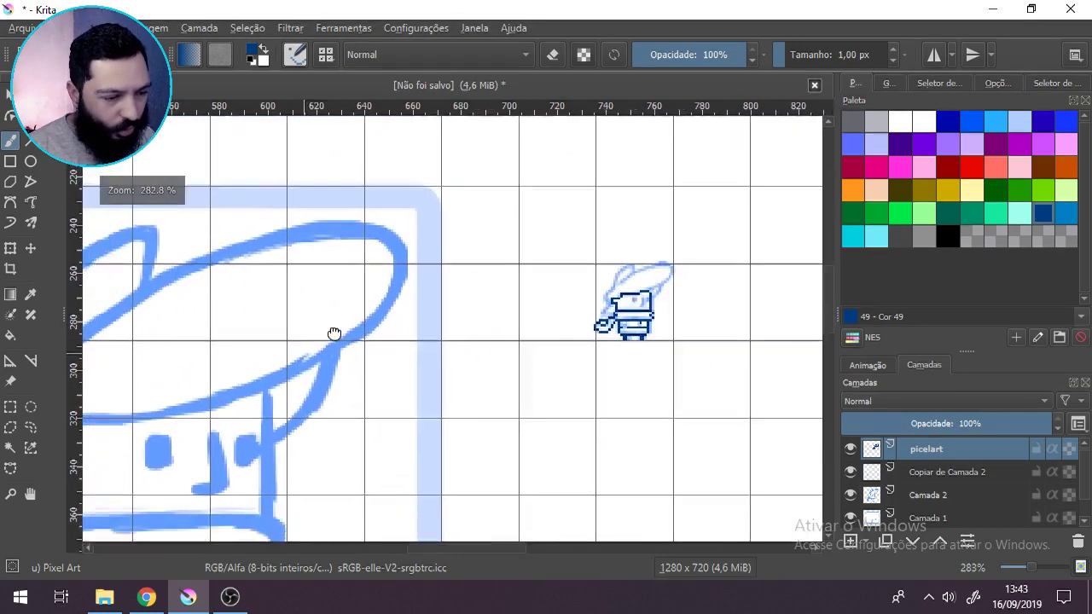
Step: Paint the square belt buckle at the left end of the belt line in dark blue, leaving its 2 × 2 pixel centre open
{"action": "left_click_drag", "start_coordinate": [334, 334], "coordinate": [139, 267]}
{"action": "scroll", "coordinate": [416, 256], "scroll_direction": "up", "scroll_amount": 5}
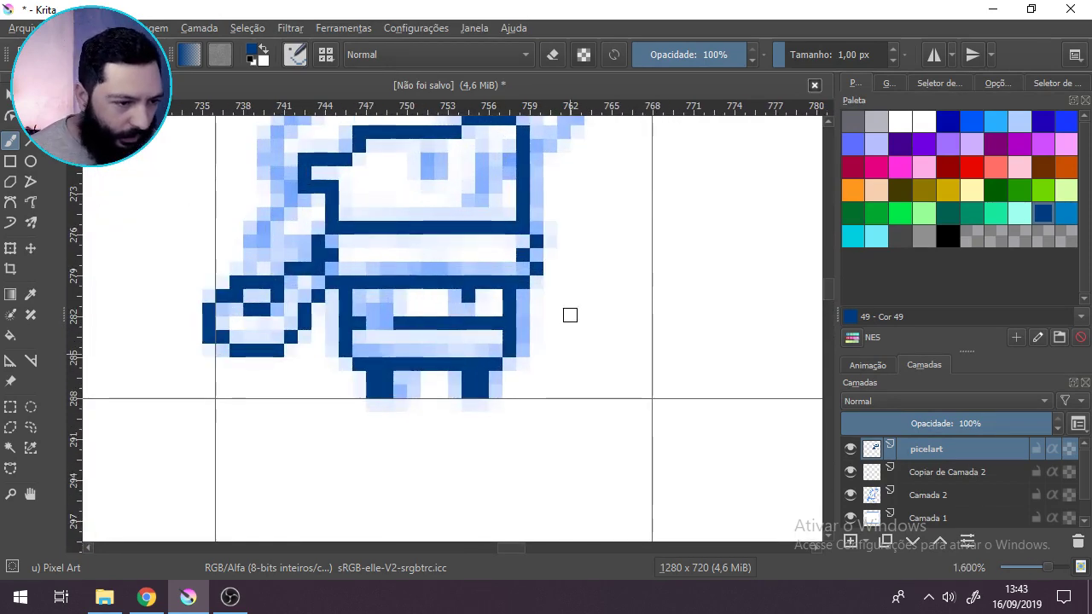
{"action": "left_click_drag", "start_coordinate": [373, 309], "coordinate": [387, 310]}
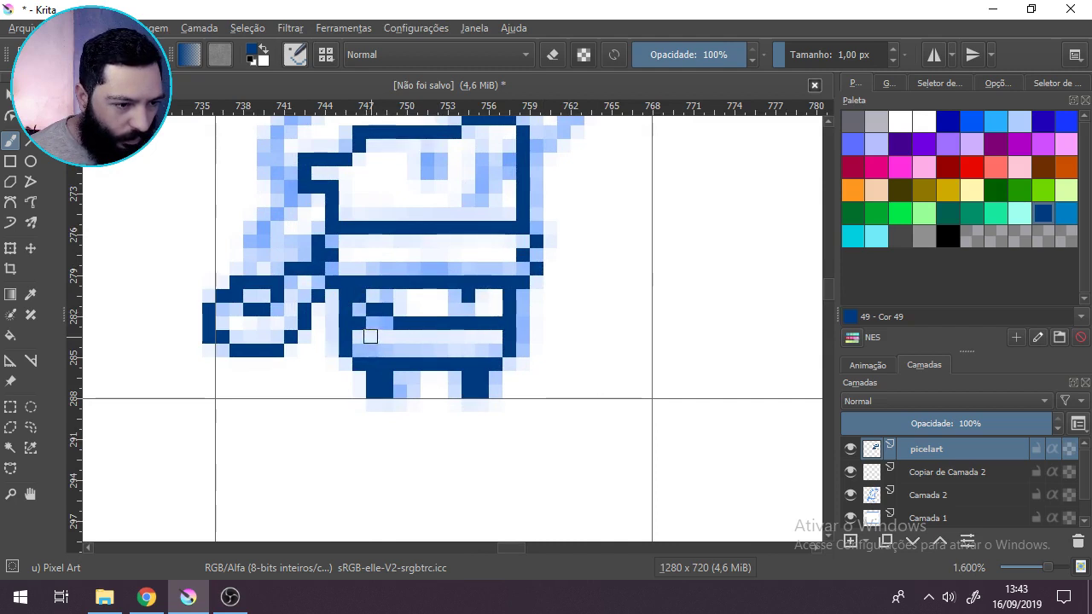
{"action": "left_click_drag", "start_coordinate": [361, 337], "coordinate": [414, 388]}
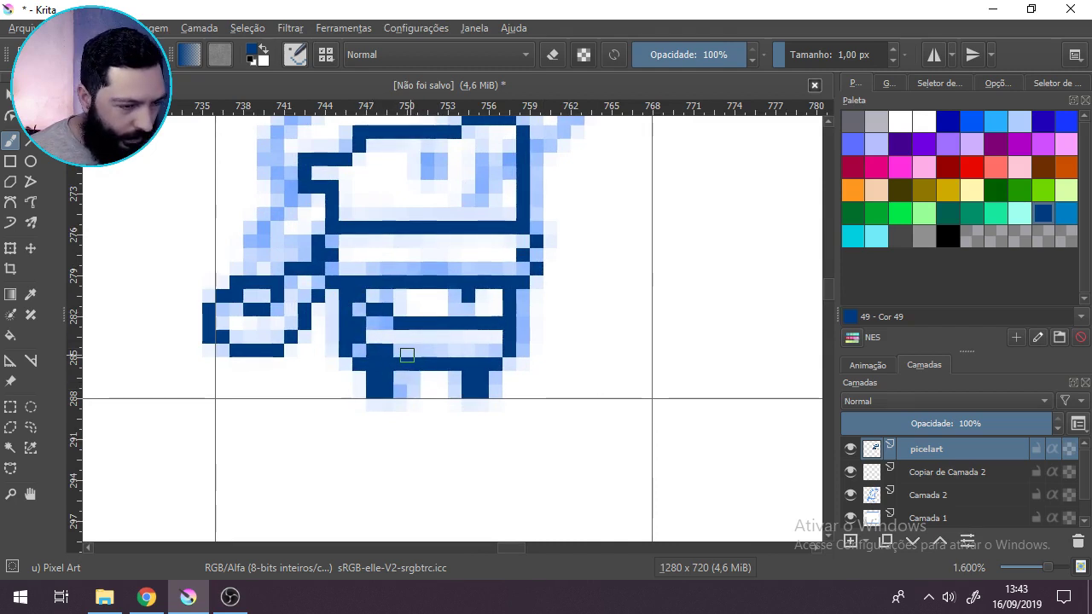
{"action": "key", "text": "ctrl+z"}
{"action": "key", "text": "ctrl+z"}
{"action": "key", "text": "ctrl+z"}
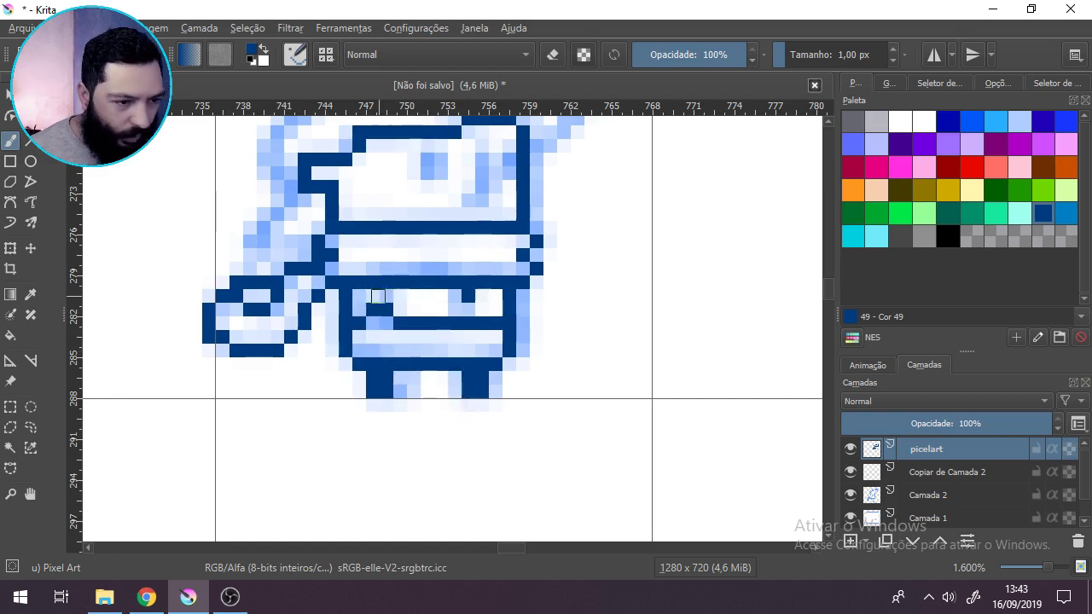
{"action": "left_click_drag", "start_coordinate": [414, 312], "coordinate": [351, 363]}
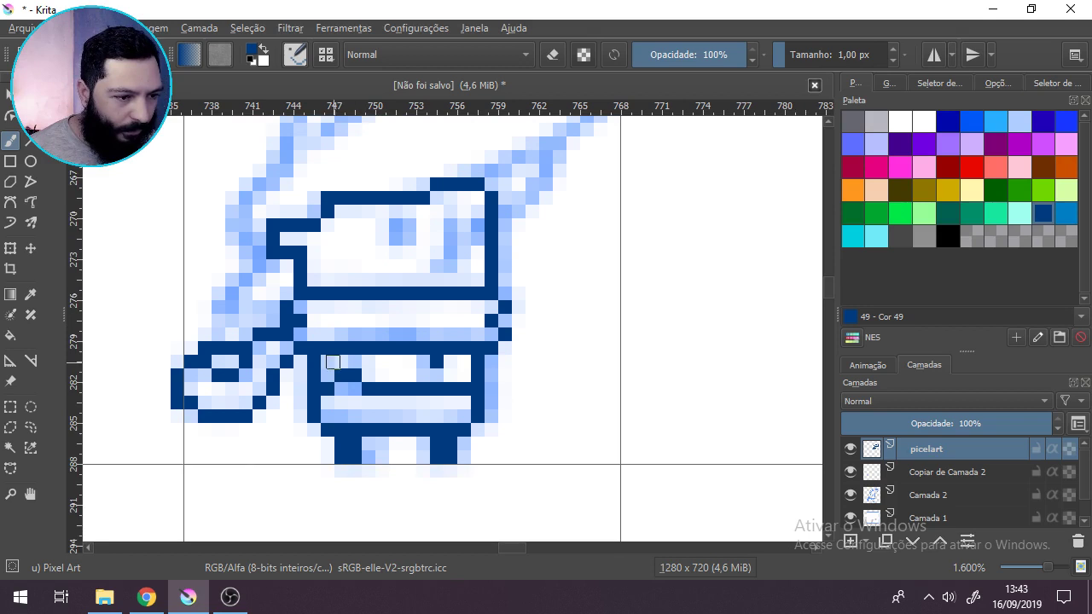
{"action": "left_click", "coordinate": [330, 363]}
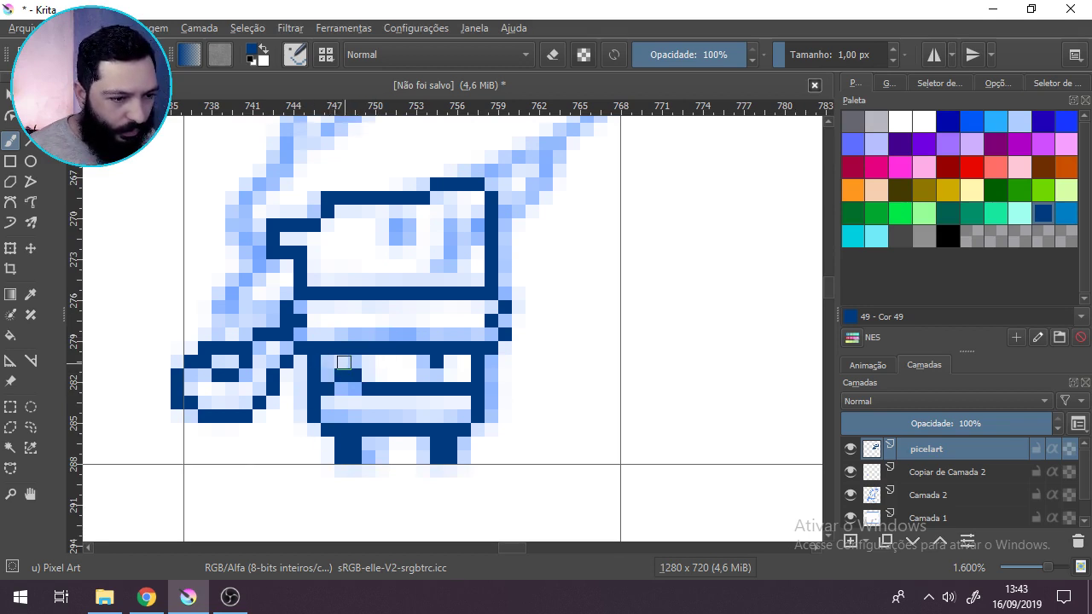
{"action": "mouse_move", "coordinate": [343, 362]}
{"action": "left_mouse_down"}
{"action": "mouse_move", "coordinate": [350, 407]}
{"action": "mouse_move", "coordinate": [341, 417]}
{"action": "mouse_move", "coordinate": [330, 402]}
{"action": "mouse_move", "coordinate": [365, 405]}
{"action": "left_mouse_up"}
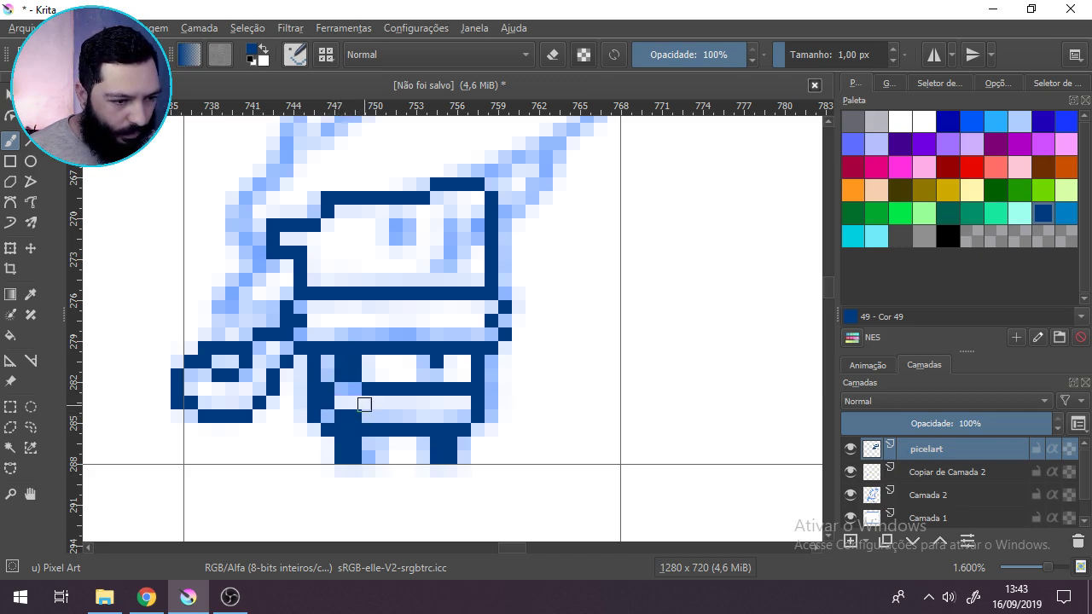
{"action": "left_click", "coordinate": [364, 403]}
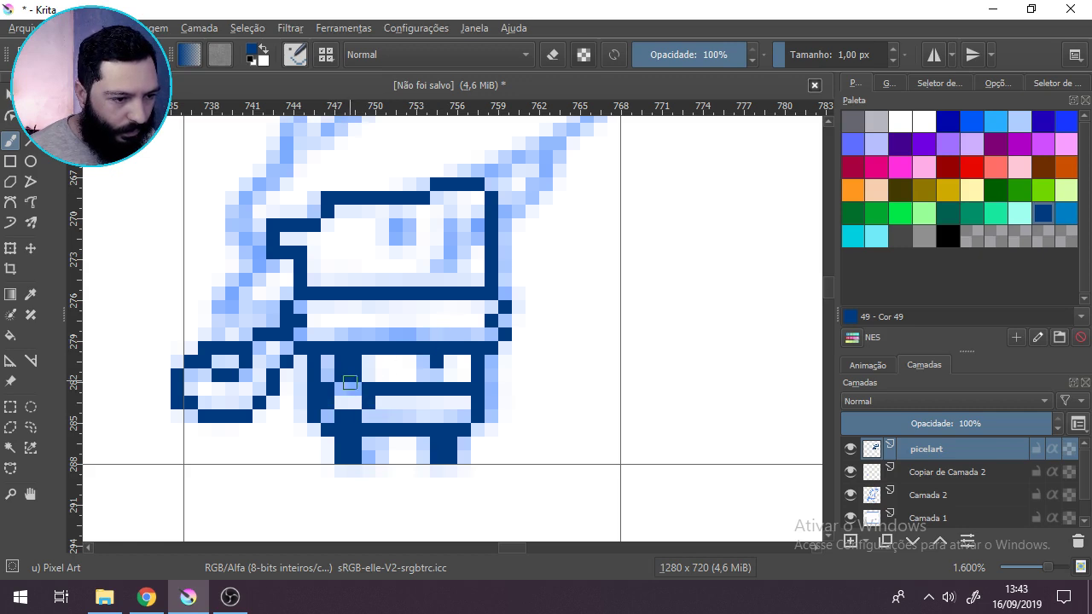
Step: Hide the Copiar de Camada 2 sketch layer to examine the buckle and line art at different magnifications, and show it again
{"action": "left_click", "coordinate": [851, 472]}
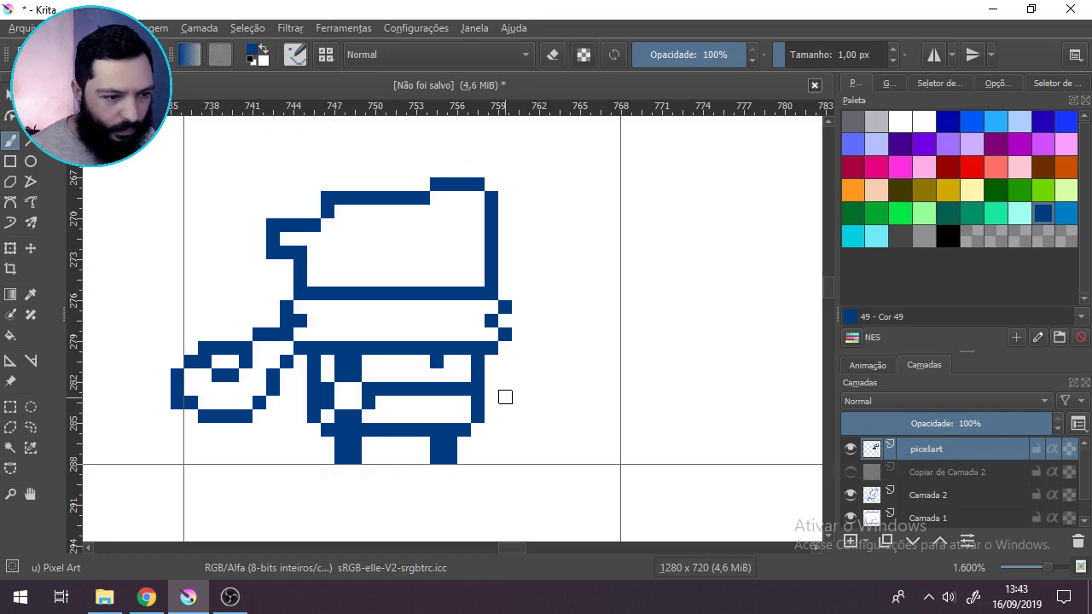
{"action": "scroll", "coordinate": [505, 397], "scroll_direction": "down", "scroll_amount": 3}
{"action": "scroll", "coordinate": [504, 397], "scroll_direction": "up", "scroll_amount": 3}
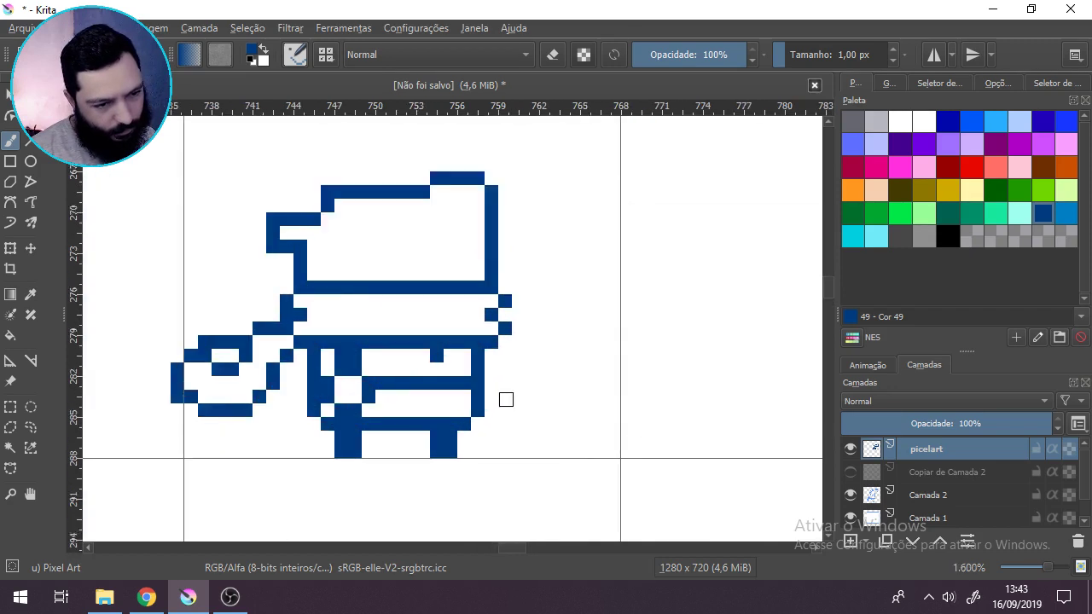
{"action": "scroll", "coordinate": [504, 398], "scroll_direction": "down", "scroll_amount": 1}
{"action": "scroll", "coordinate": [480, 399], "scroll_direction": "down", "scroll_amount": 2}
{"action": "scroll", "coordinate": [461, 398], "scroll_direction": "up", "scroll_amount": 3}
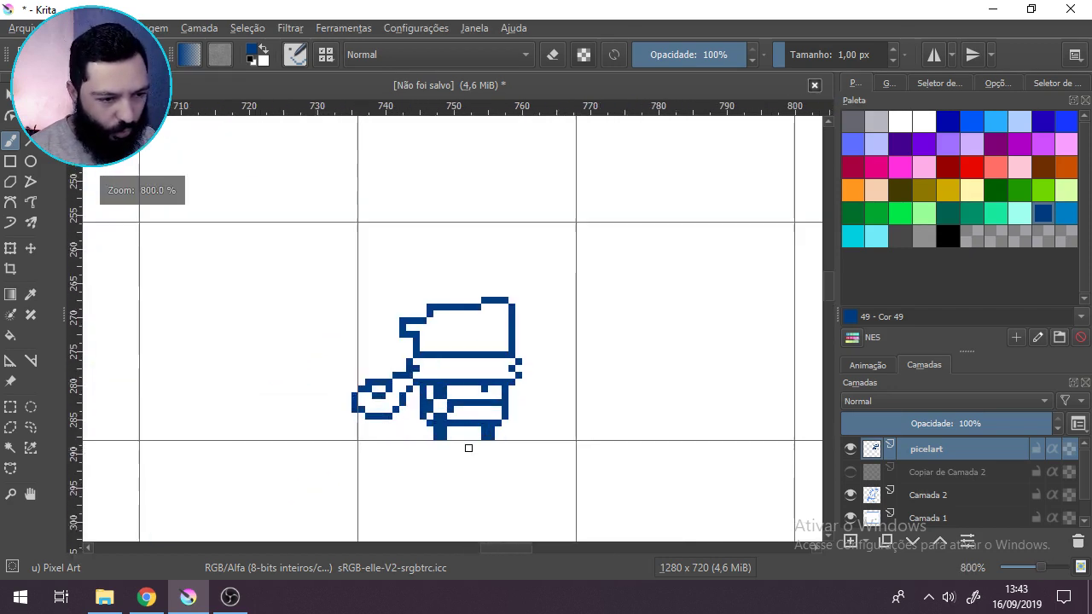
{"action": "left_click", "coordinate": [851, 471]}
Step: Paint both eyes and the hooked nose over the sketched face in dark blue, checking them with the sketch layer briefly hidden
{"action": "scroll", "coordinate": [562, 345], "scroll_direction": "up", "scroll_amount": 1}
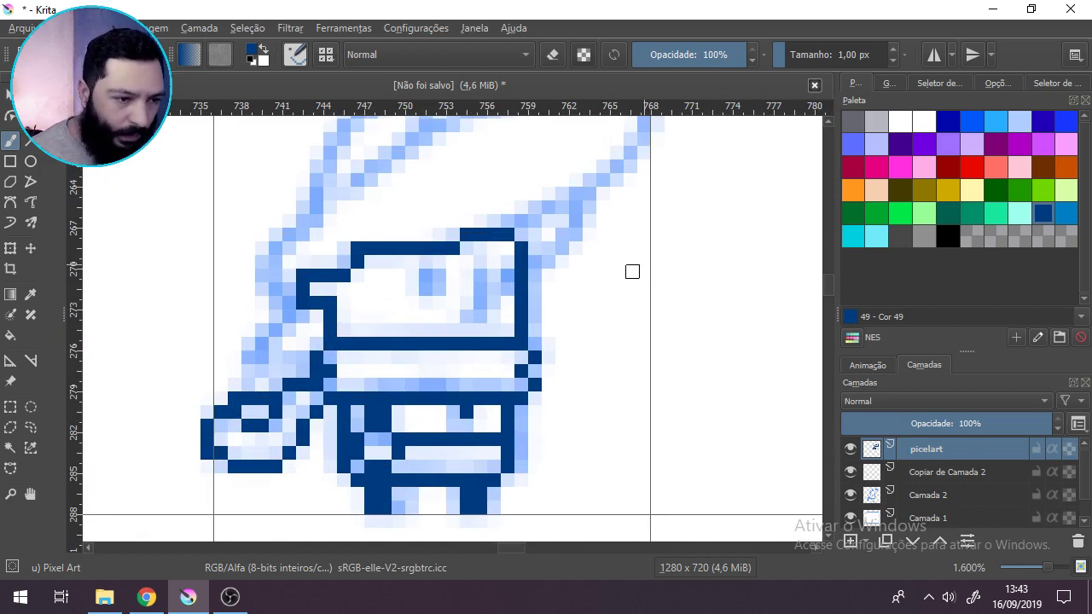
{"action": "mouse_move", "coordinate": [438, 275]}
{"action": "left_mouse_down"}
{"action": "mouse_move", "coordinate": [438, 288]}
{"action": "mouse_move", "coordinate": [425, 277]}
{"action": "left_mouse_up"}
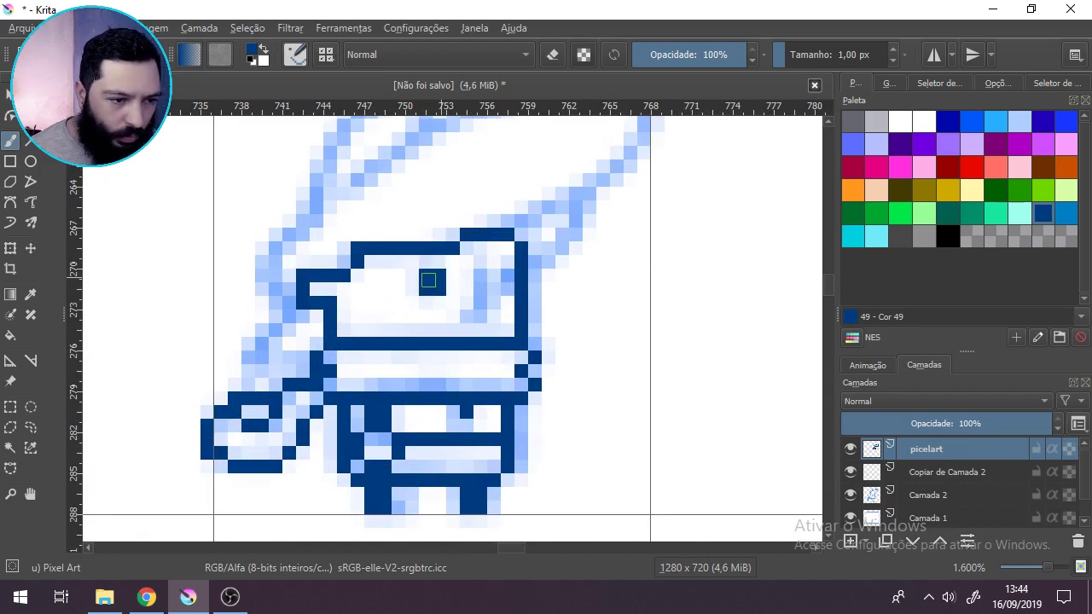
{"action": "mouse_move", "coordinate": [508, 277]}
{"action": "left_mouse_down"}
{"action": "mouse_move", "coordinate": [508, 290]}
{"action": "mouse_move", "coordinate": [481, 299]}
{"action": "mouse_move", "coordinate": [482, 316]}
{"action": "left_mouse_up"}
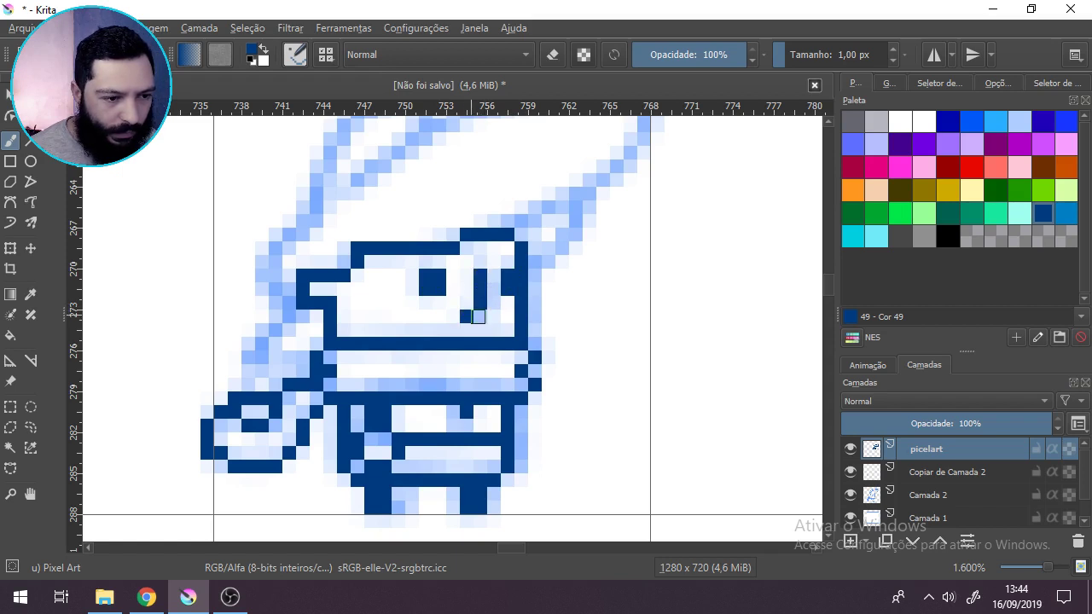
{"action": "left_click", "coordinate": [850, 470]}
{"action": "left_click", "coordinate": [851, 471]}
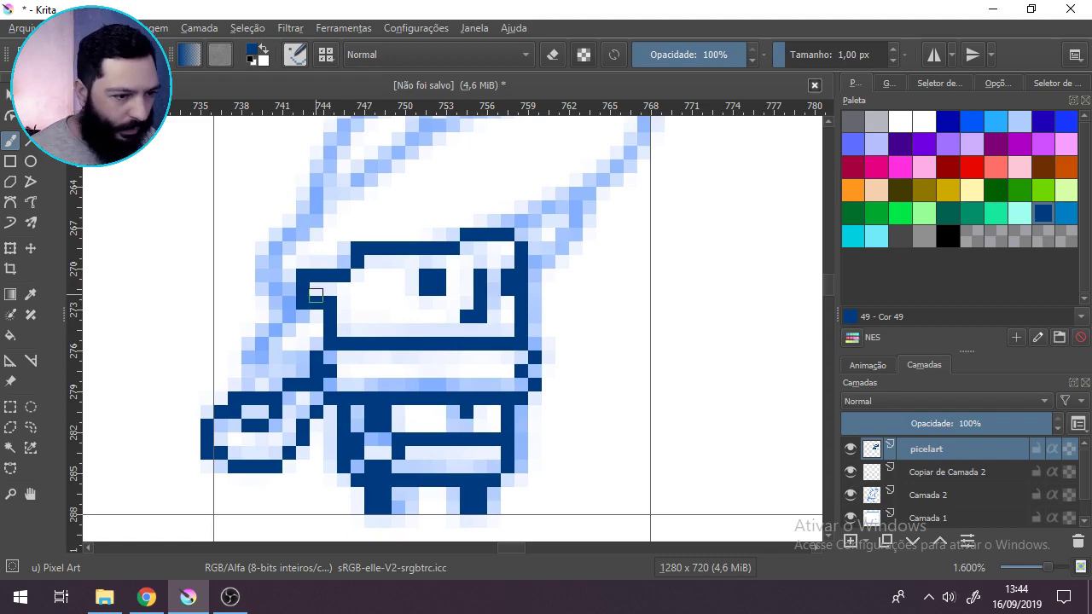
Step: Compare the pixel line art with the large original sketch
{"action": "left_click_drag", "start_coordinate": [268, 378], "coordinate": [391, 370]}
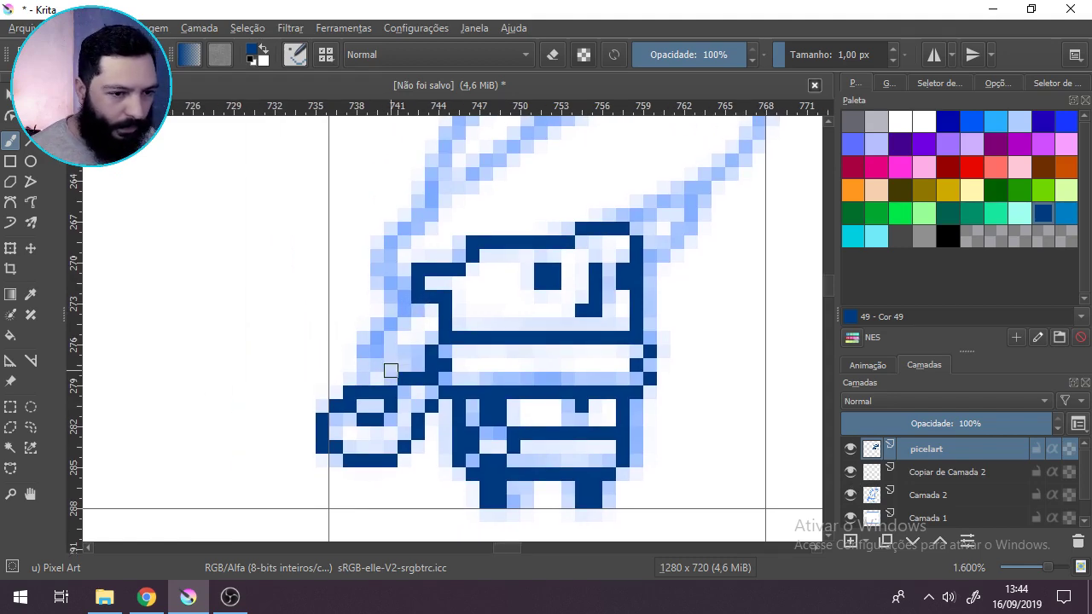
{"action": "key", "text": "minus"}
{"action": "key", "text": "minus"}
{"action": "key", "text": "minus"}
{"action": "key", "text": "minus"}
{"action": "key", "text": "minus"}
{"action": "key", "text": "minus"}
{"action": "key", "text": "minus"}
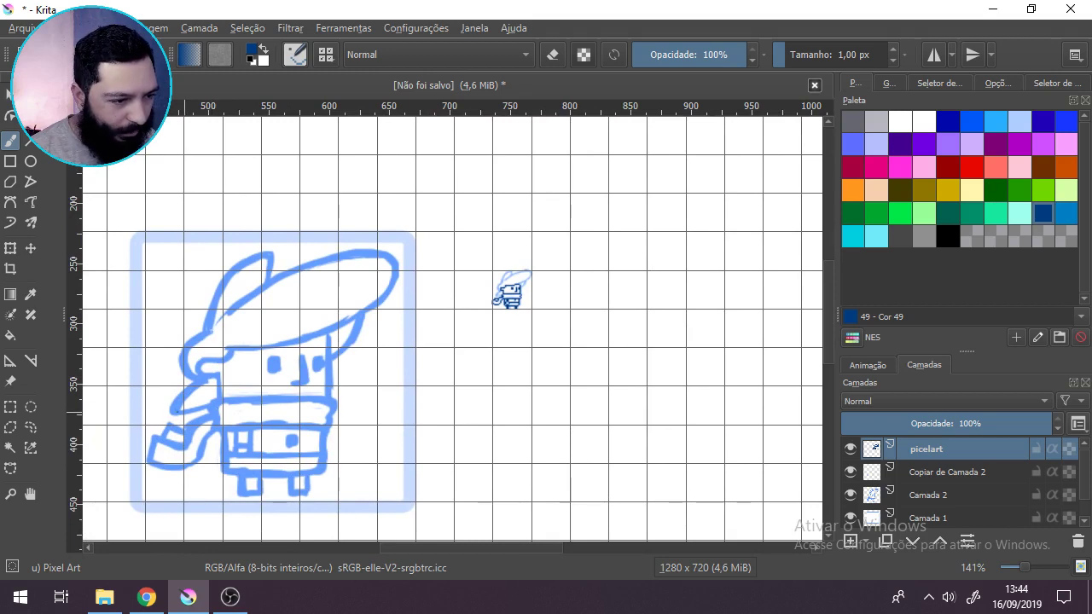
Step: Trace the small pointed tuft behind the head, between the hat's back edge and the scarf, in dark blue
{"action": "scroll", "coordinate": [614, 219], "scroll_direction": "up", "scroll_amount": 8}
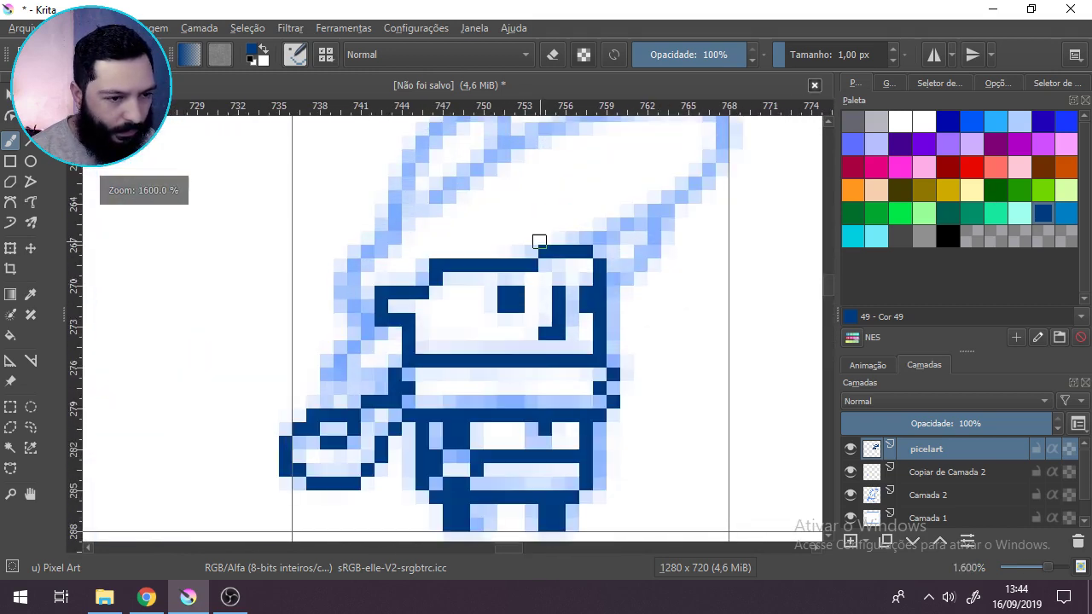
{"action": "left_click", "coordinate": [365, 332]}
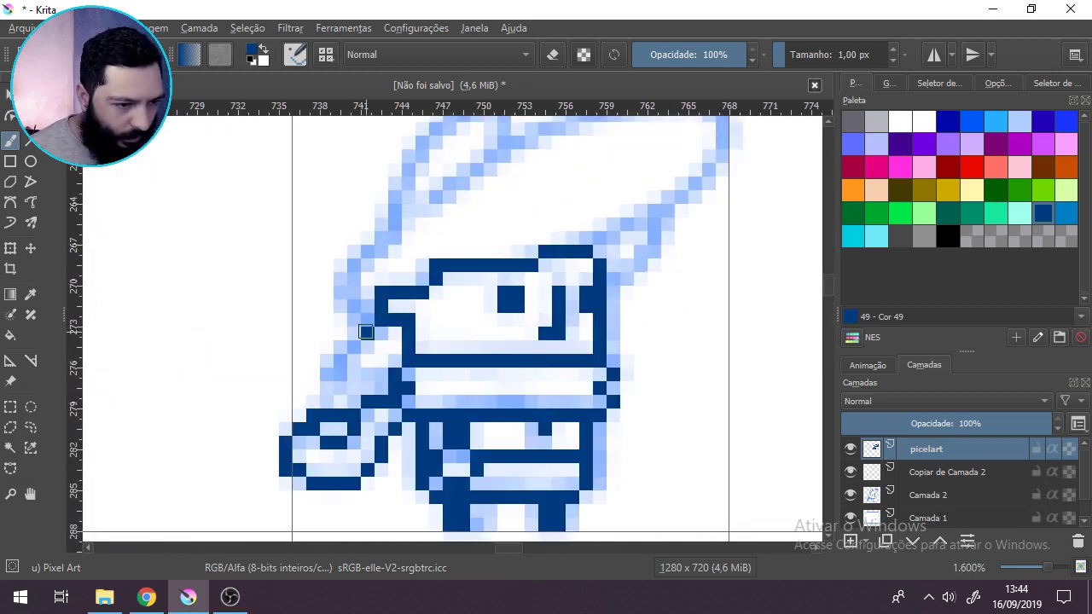
{"action": "left_click", "coordinate": [339, 359]}
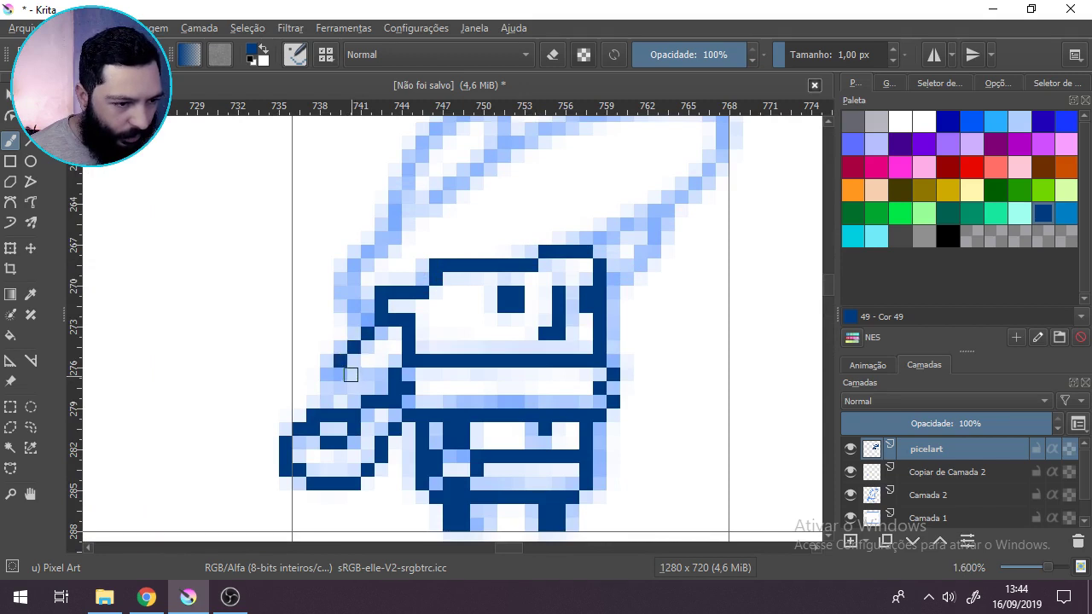
{"action": "left_click", "coordinate": [353, 373]}
{"action": "left_click", "coordinate": [369, 373]}
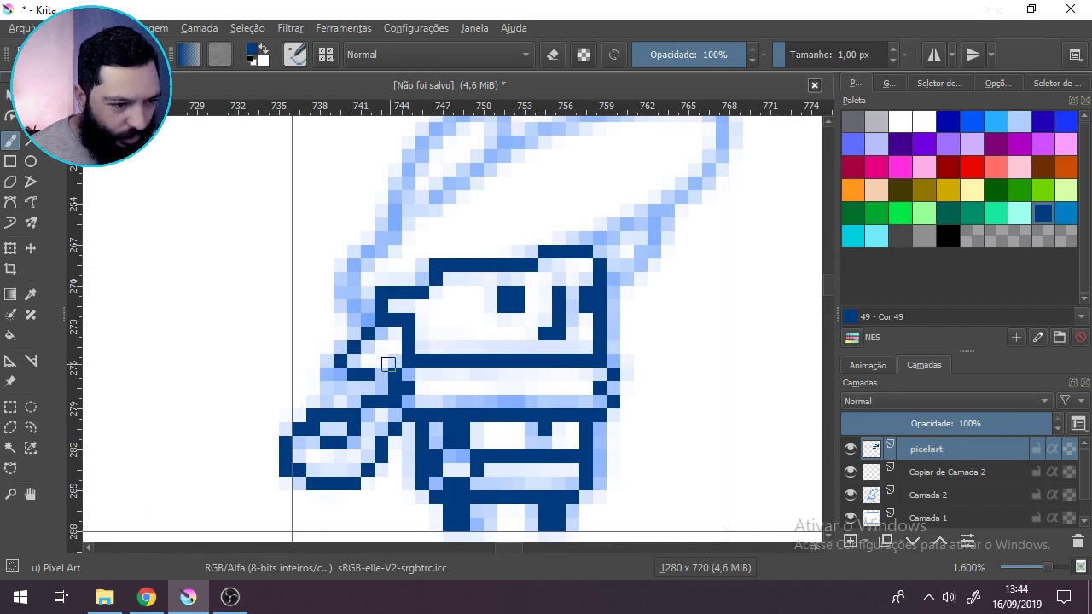
{"action": "left_click", "coordinate": [381, 359]}
Step: Trace the hat's back edge from behind the head up around the narrow peak and down to its notch in dark blue
{"action": "left_click_drag", "start_coordinate": [407, 317], "coordinate": [415, 362]}
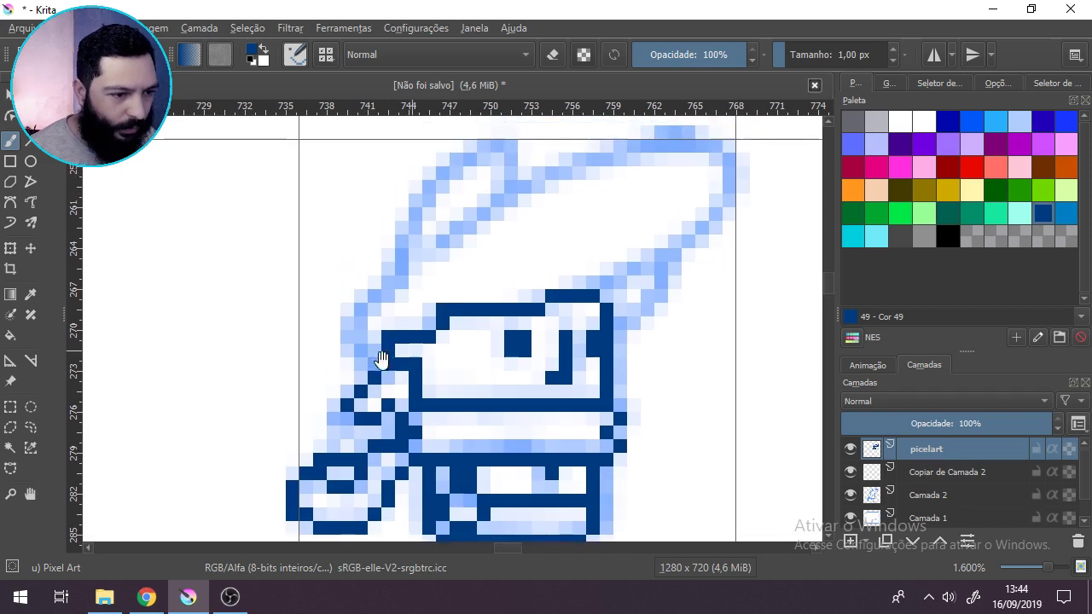
{"action": "mouse_move", "coordinate": [348, 323]}
{"action": "left_mouse_down"}
{"action": "mouse_move", "coordinate": [404, 253]}
{"action": "mouse_move", "coordinate": [401, 263]}
{"action": "mouse_move", "coordinate": [429, 198]}
{"action": "left_mouse_up"}
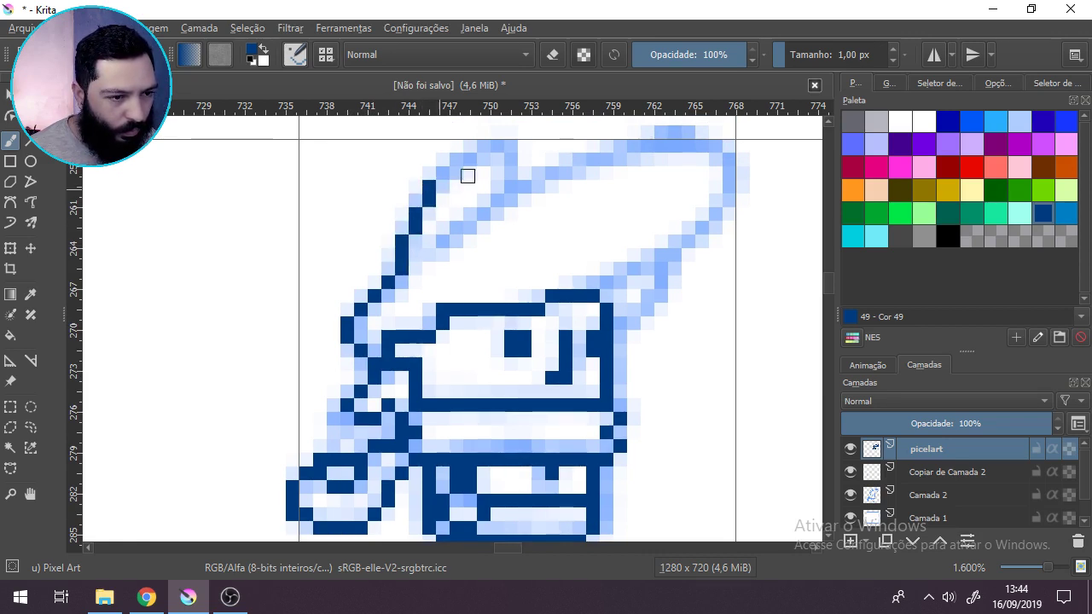
{"action": "left_click", "coordinate": [443, 174]}
{"action": "mouse_move", "coordinate": [458, 157]}
{"action": "left_mouse_down"}
{"action": "mouse_move", "coordinate": [487, 178]}
{"action": "mouse_move", "coordinate": [475, 233]}
{"action": "left_mouse_up"}
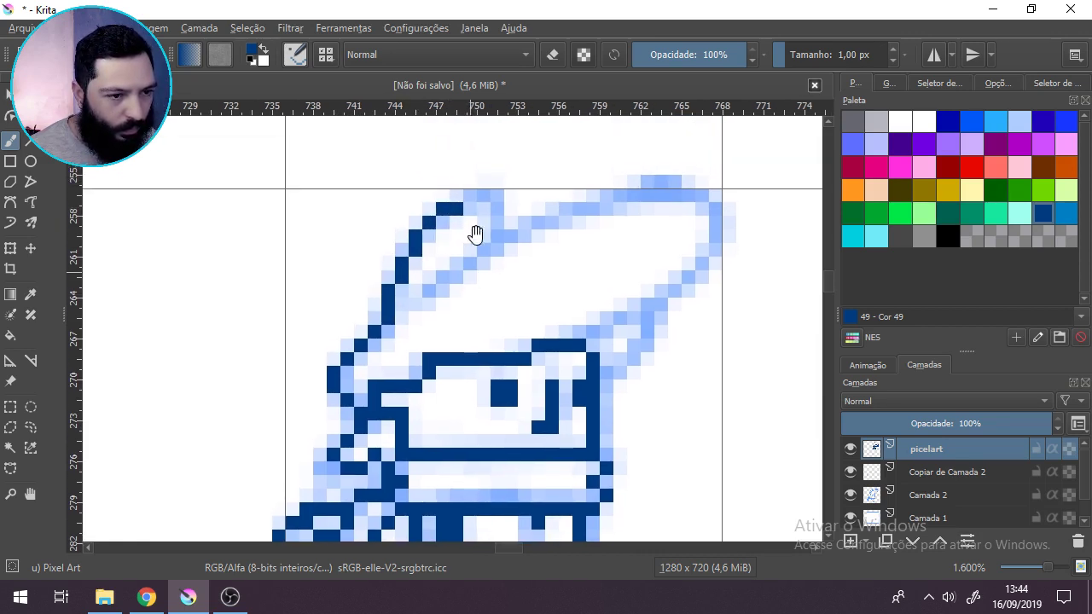
{"action": "left_click_drag", "start_coordinate": [471, 193], "coordinate": [490, 195]}
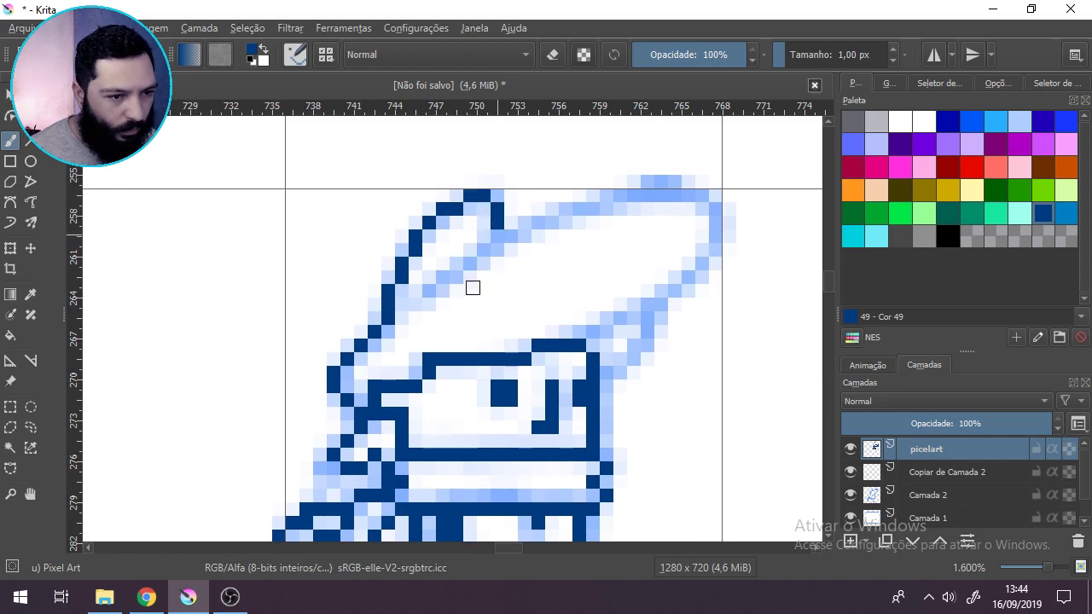
Step: Trace the hat's long upper edge, its rounded front tip and the descending edge toward the face in dark blue
{"action": "mouse_move", "coordinate": [534, 383]}
{"action": "left_mouse_down"}
{"action": "mouse_move", "coordinate": [456, 299]}
{"action": "mouse_move", "coordinate": [452, 366]}
{"action": "left_mouse_up"}
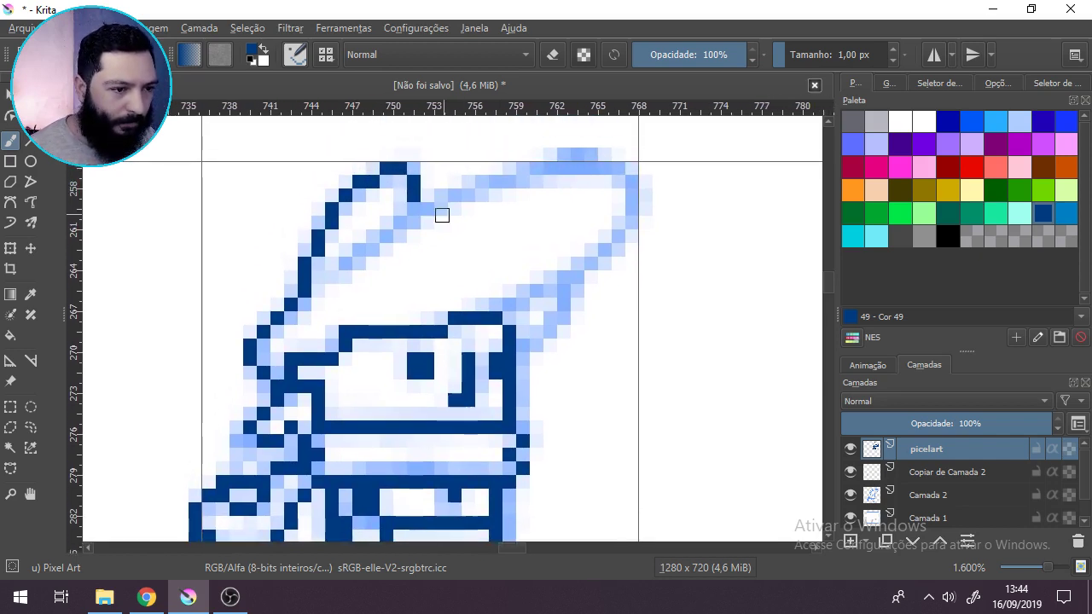
{"action": "left_click_drag", "start_coordinate": [415, 210], "coordinate": [428, 208]}
{"action": "mouse_move", "coordinate": [444, 196]}
{"action": "left_mouse_down"}
{"action": "mouse_move", "coordinate": [548, 172]}
{"action": "mouse_move", "coordinate": [525, 169]}
{"action": "mouse_move", "coordinate": [563, 154]}
{"action": "mouse_move", "coordinate": [621, 166]}
{"action": "mouse_move", "coordinate": [633, 185]}
{"action": "mouse_move", "coordinate": [635, 223]}
{"action": "mouse_move", "coordinate": [582, 268]}
{"action": "mouse_move", "coordinate": [536, 345]}
{"action": "left_mouse_up"}
{"action": "left_click", "coordinate": [550, 168]}
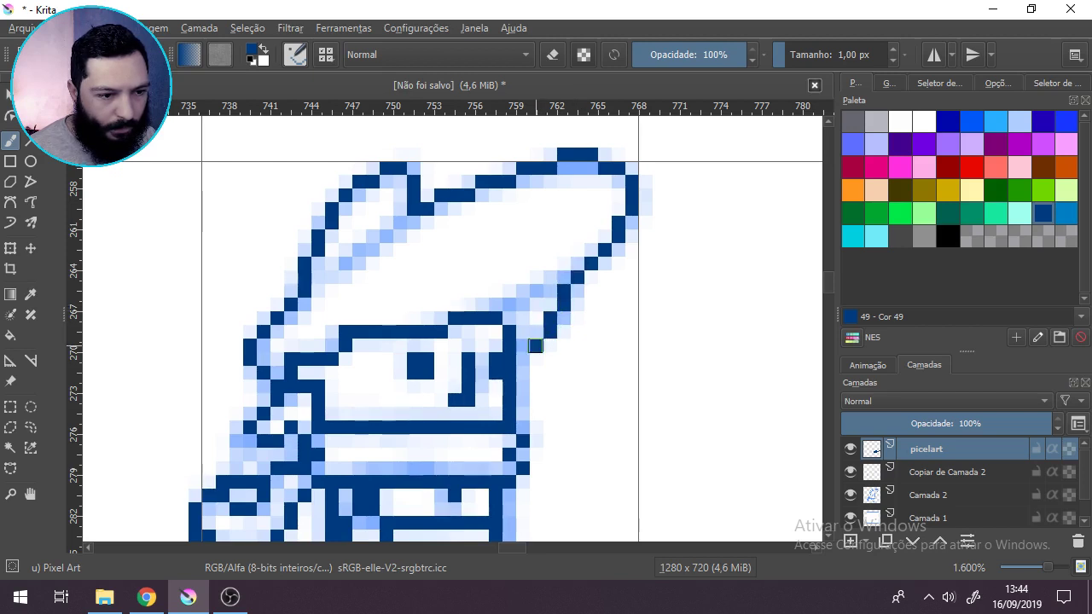
Step: Join the hat's underside to the top of the face and draw the diagonal fold line below the narrow peak
{"action": "left_click_drag", "start_coordinate": [541, 293], "coordinate": [536, 291]}
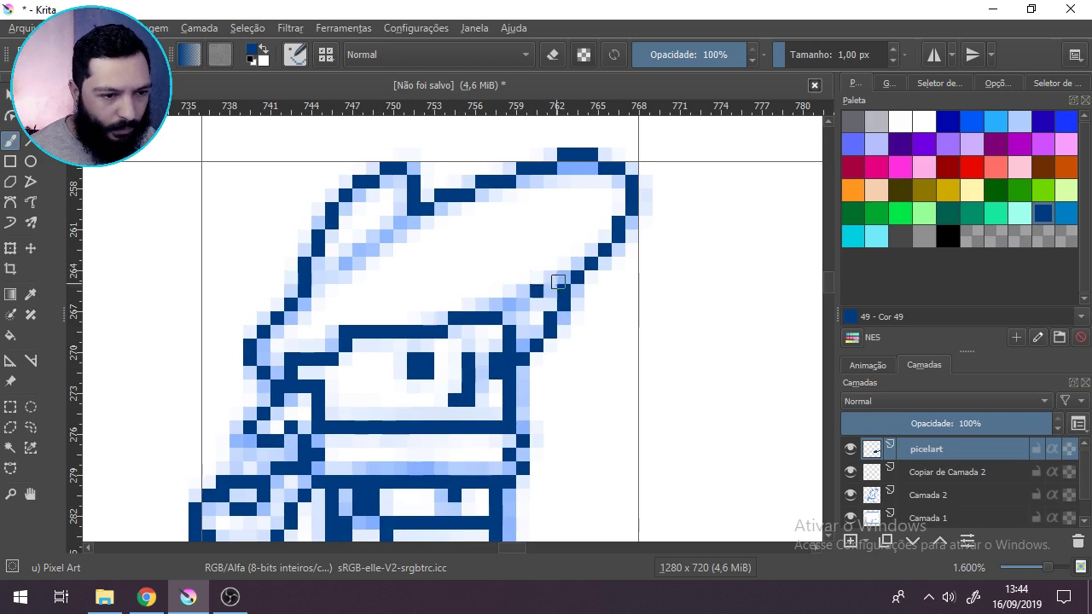
{"action": "left_click", "coordinate": [547, 291]}
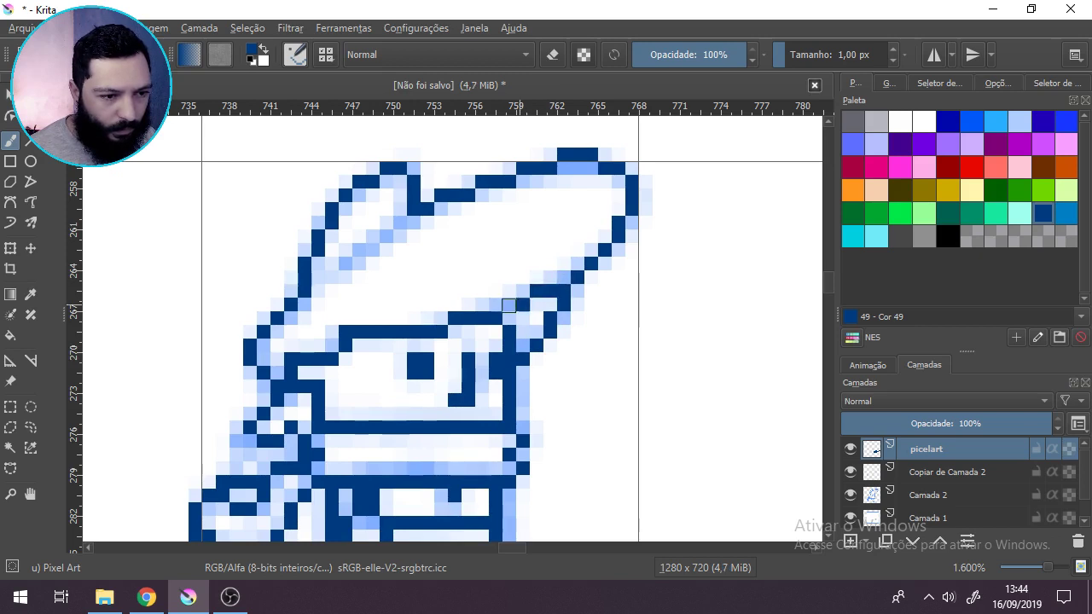
{"action": "left_click_drag", "start_coordinate": [408, 271], "coordinate": [450, 256]}
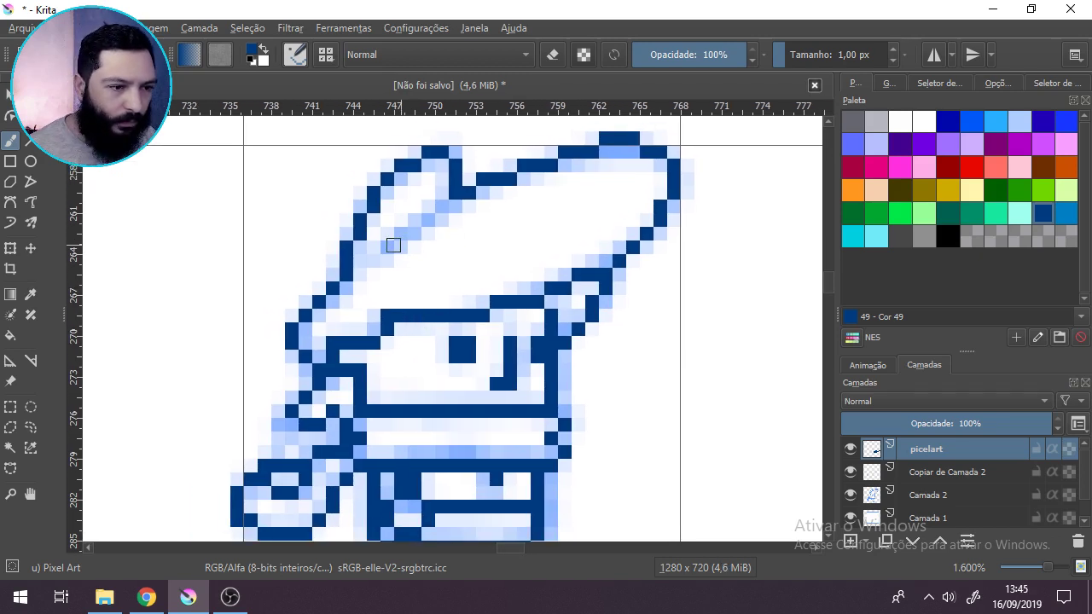
{"action": "left_click_drag", "start_coordinate": [447, 205], "coordinate": [402, 237]}
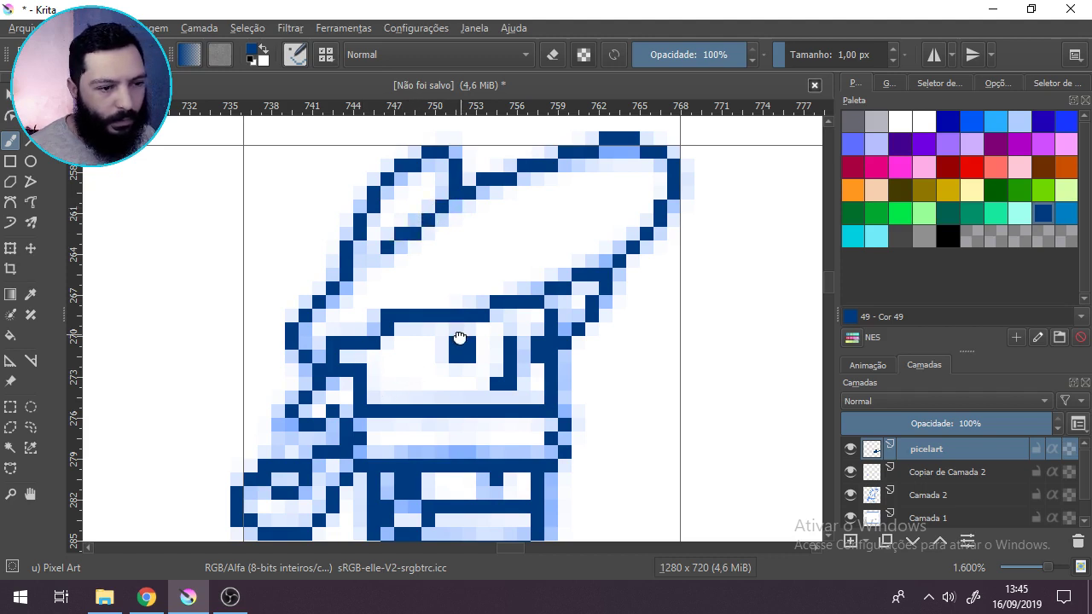
Step: Hide the Copiar de Camada 2 sketch layer and examine the whole character's line art
{"action": "left_click_drag", "start_coordinate": [456, 327], "coordinate": [453, 346]}
{"action": "scroll", "coordinate": [453, 345], "scroll_direction": "down", "scroll_amount": 3}
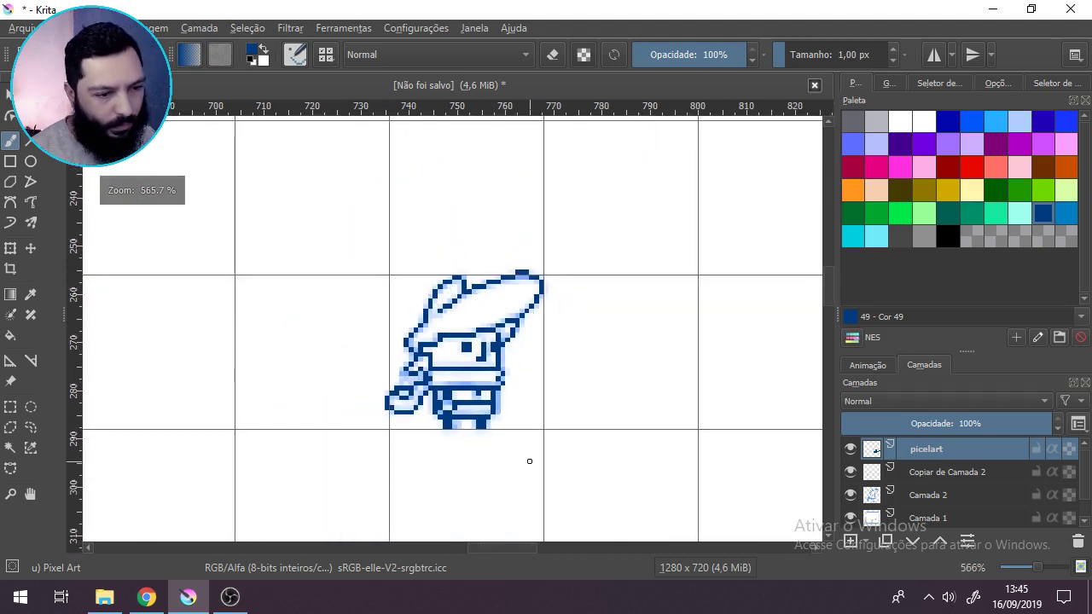
{"action": "left_click", "coordinate": [849, 474]}
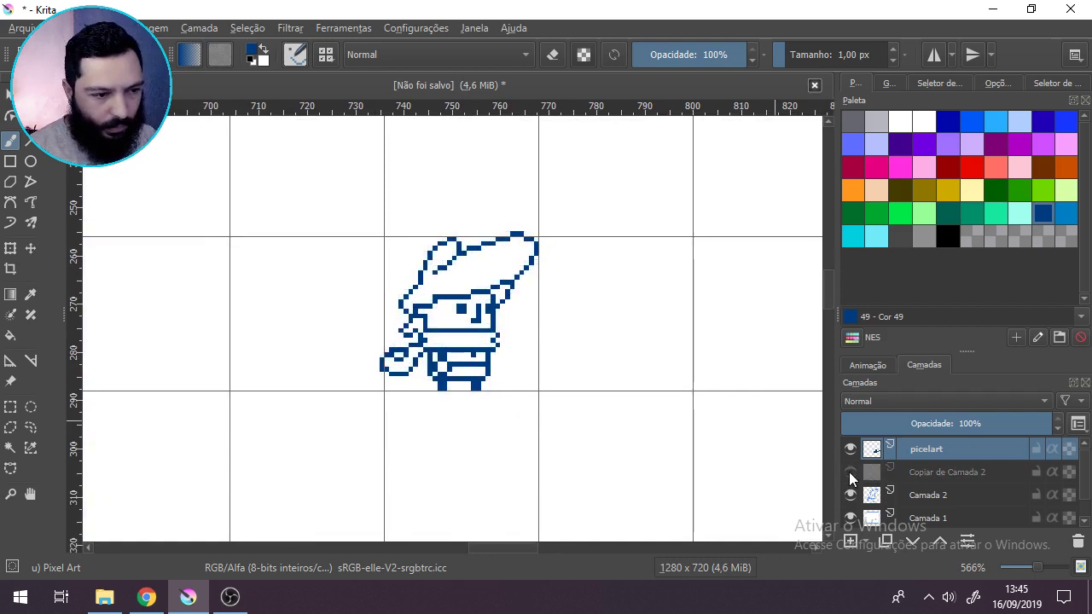
{"action": "scroll", "coordinate": [433, 392], "scroll_direction": "up", "scroll_amount": 2}
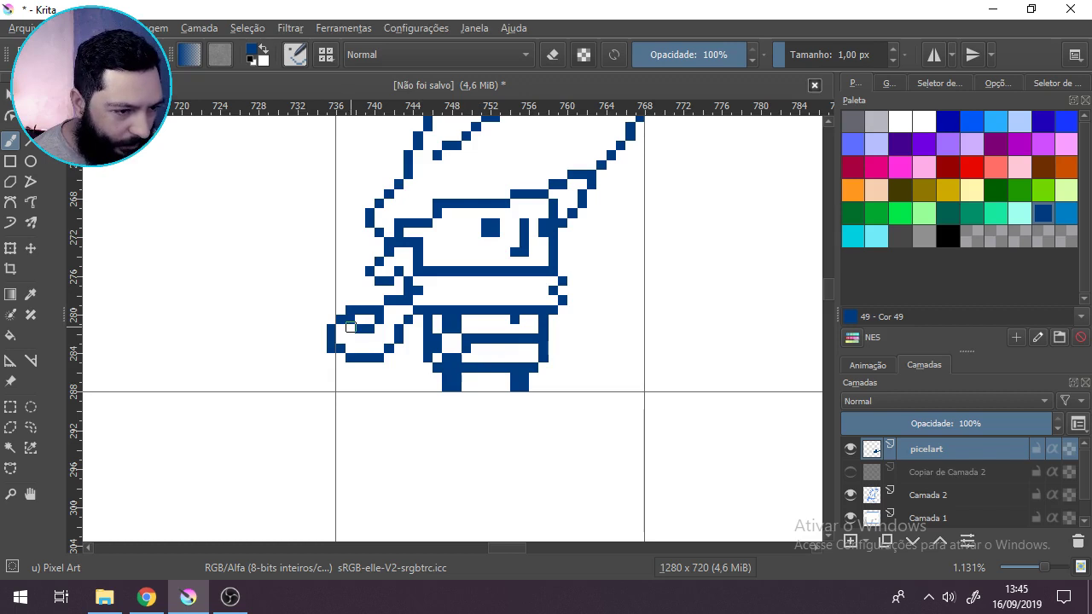
{"action": "left_click_drag", "start_coordinate": [556, 347], "coordinate": [549, 385]}
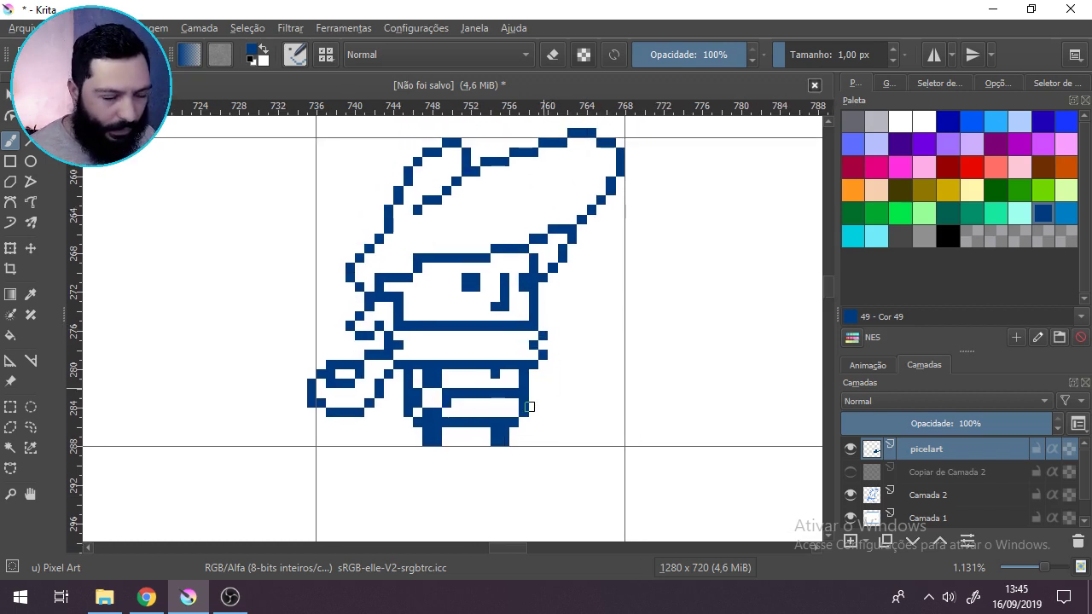
{"action": "scroll", "coordinate": [529, 407], "scroll_direction": "down", "scroll_amount": 2}
{"action": "scroll", "coordinate": [529, 407], "scroll_direction": "up", "scroll_amount": 2}
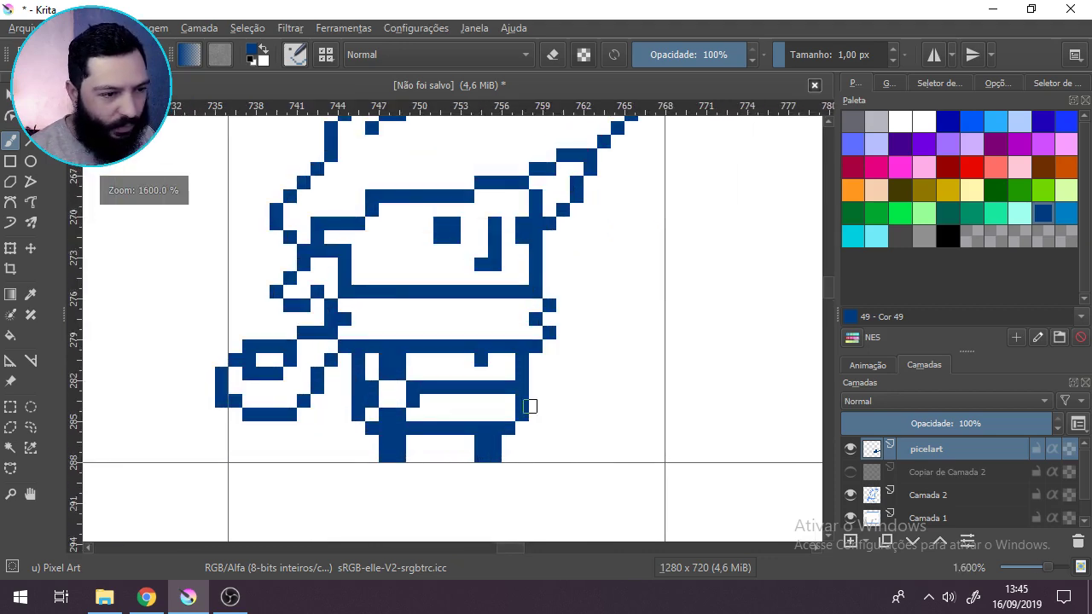
{"action": "scroll", "coordinate": [529, 407], "scroll_direction": "up", "scroll_amount": 1}
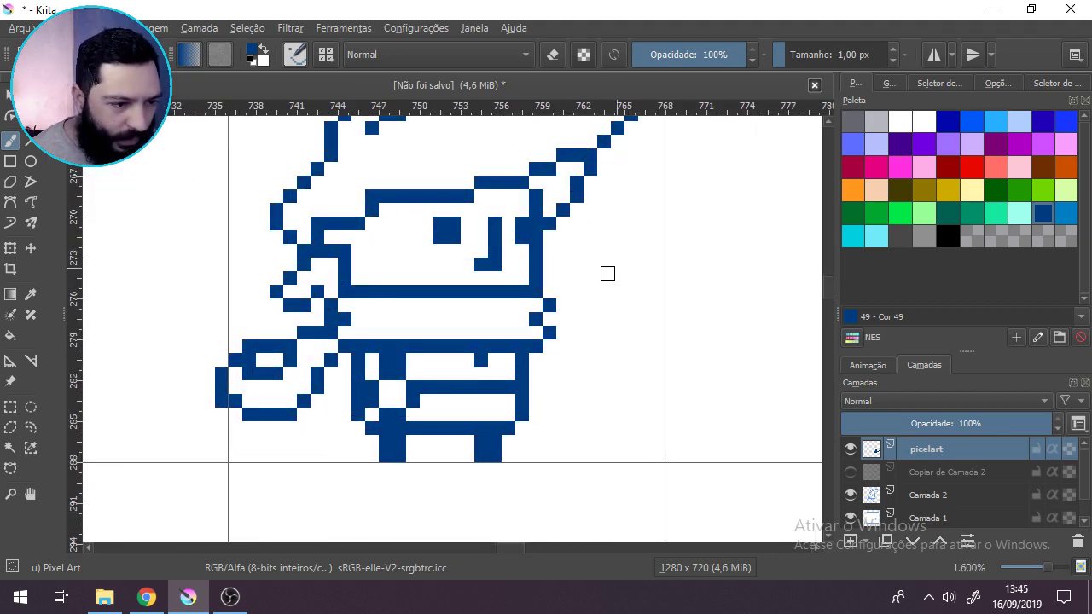
{"action": "left_click", "coordinate": [550, 345]}
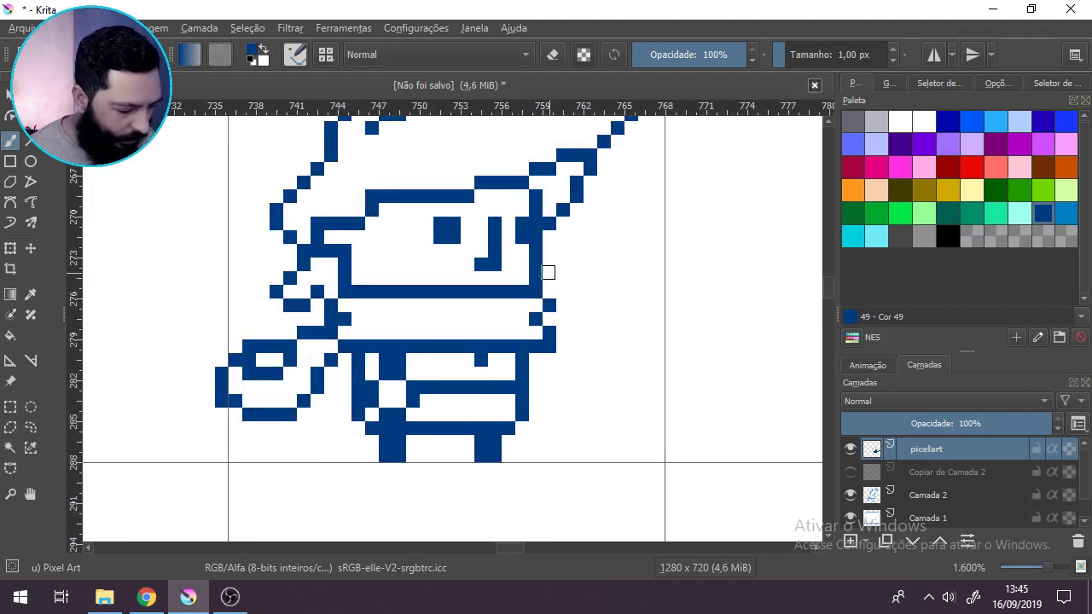
{"action": "key", "text": "ctrl+z"}
{"action": "left_click", "coordinate": [549, 292]}
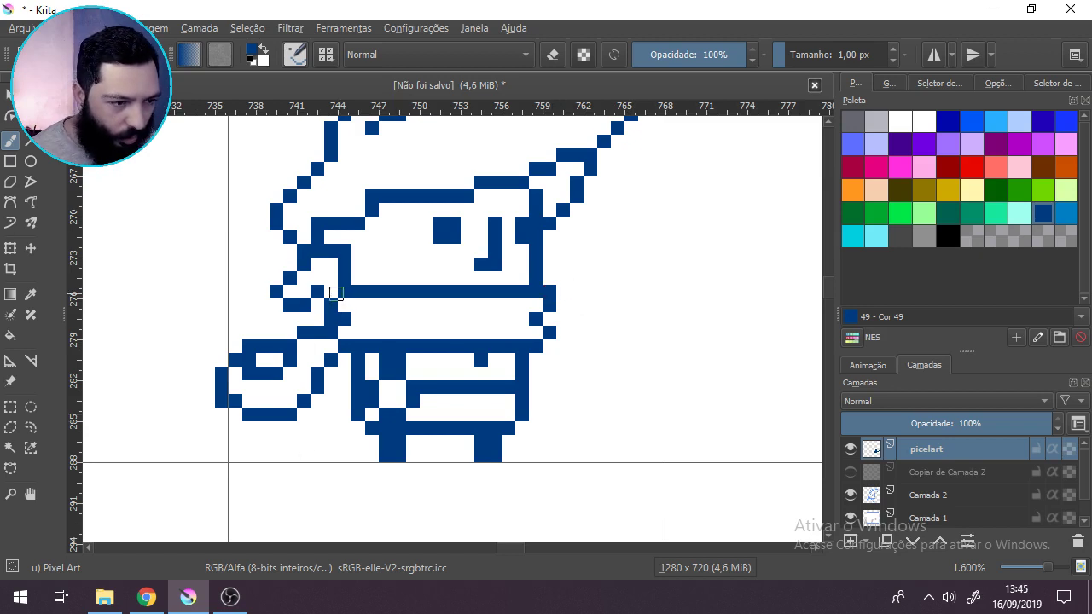
{"action": "left_click", "coordinate": [334, 293]}
{"action": "scroll", "coordinate": [546, 415], "scroll_direction": "down", "scroll_amount": 1}
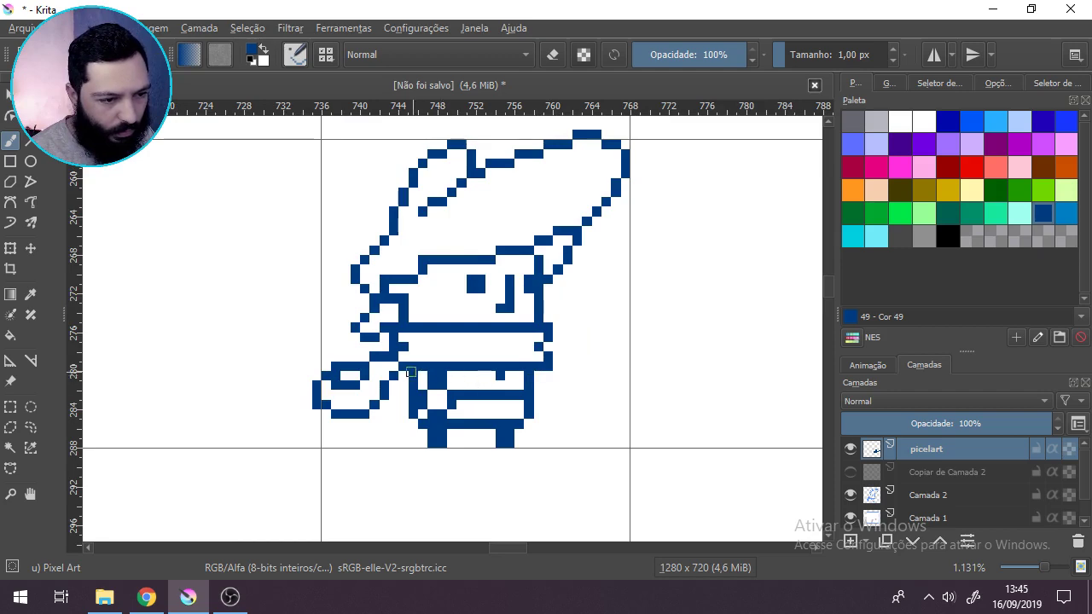
{"action": "scroll", "coordinate": [424, 387], "scroll_direction": "down", "scroll_amount": 3}
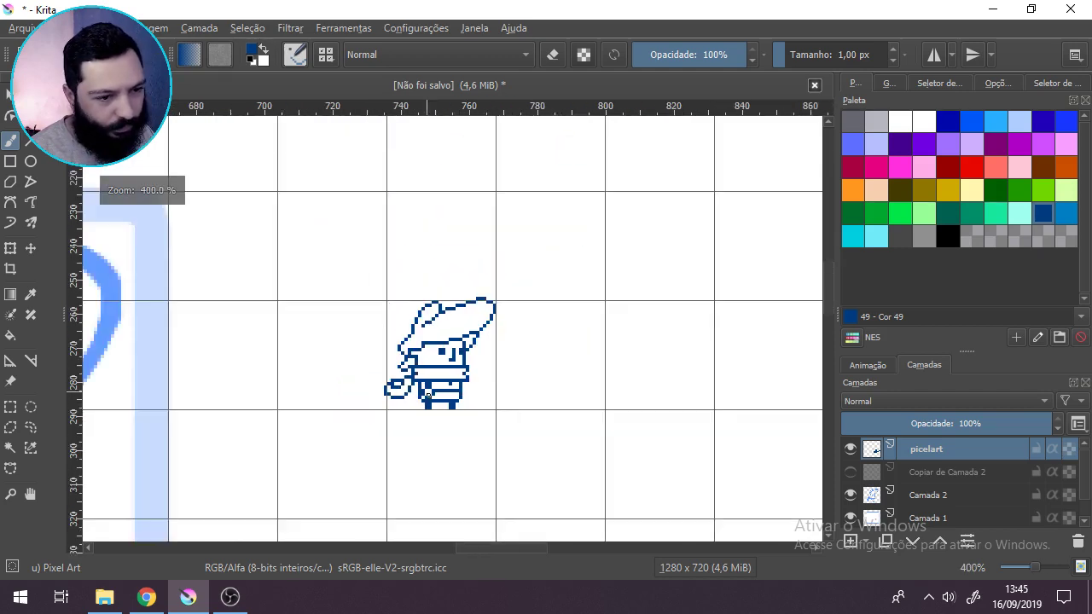
{"action": "scroll", "coordinate": [424, 387], "scroll_direction": "up", "scroll_amount": 3}
{"action": "left_click_drag", "start_coordinate": [490, 365], "coordinate": [521, 399]}
{"action": "key", "text": "ctrl+z"}
{"action": "key", "text": "ctrl+shift+z"}
{"action": "key", "text": "ctrl+z"}
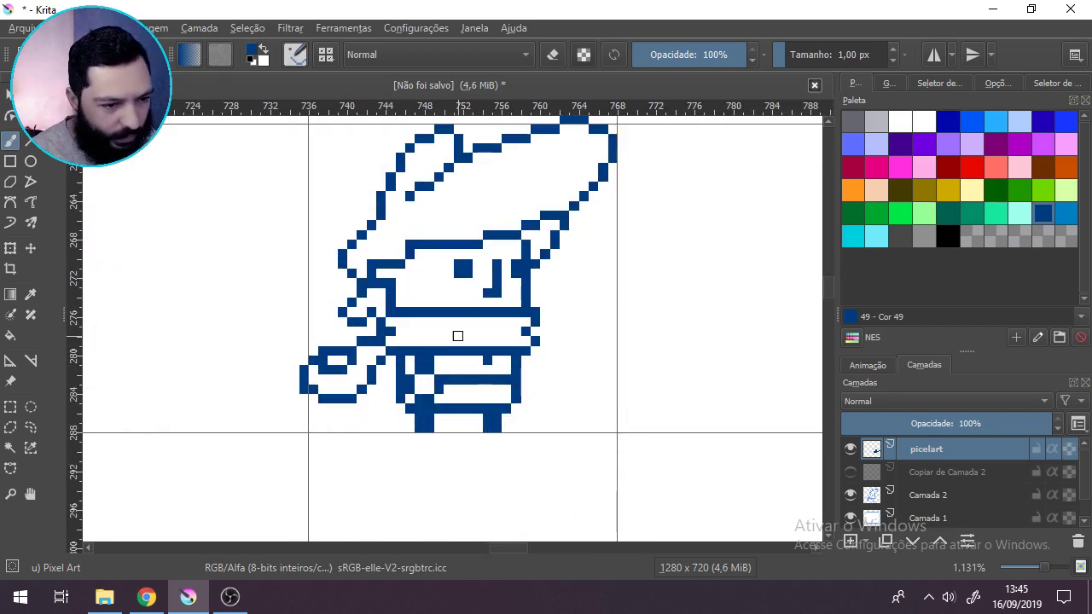
{"action": "key", "text": "ctrl+shift+z"}
{"action": "key", "text": "ctrl+z"}
{"action": "key", "text": "ctrl+shift+z"}
{"action": "key", "text": "ctrl+z"}
Step: Lower the middle of the chin line by one pixel with a six-pixel dark blue segment, erasing the segment above it
{"action": "scroll", "coordinate": [458, 336], "scroll_direction": "up", "scroll_amount": 2}
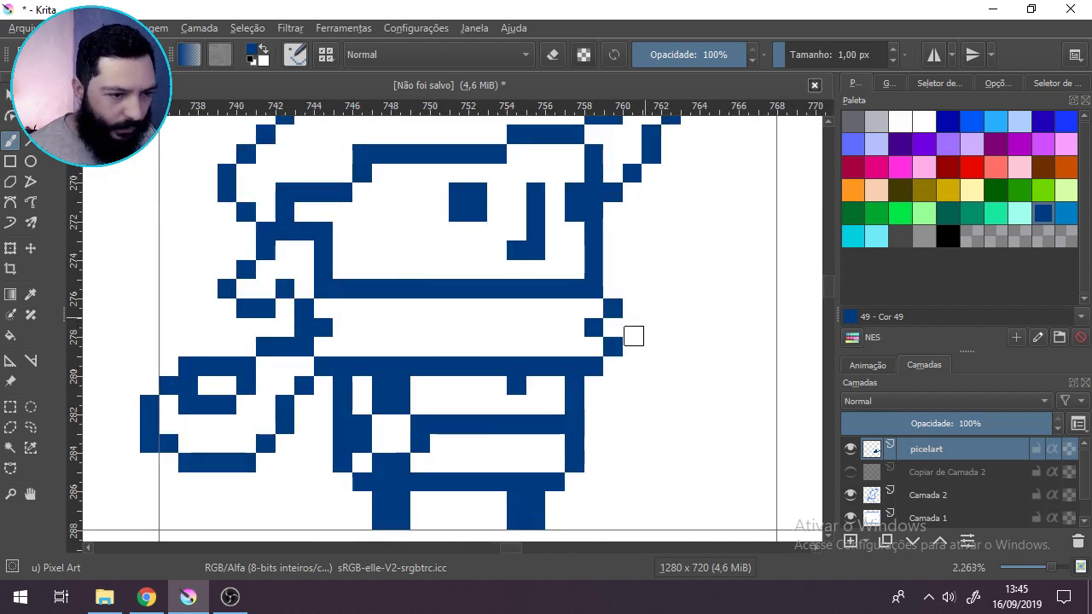
{"action": "left_click_drag", "start_coordinate": [471, 303], "coordinate": [547, 304]}
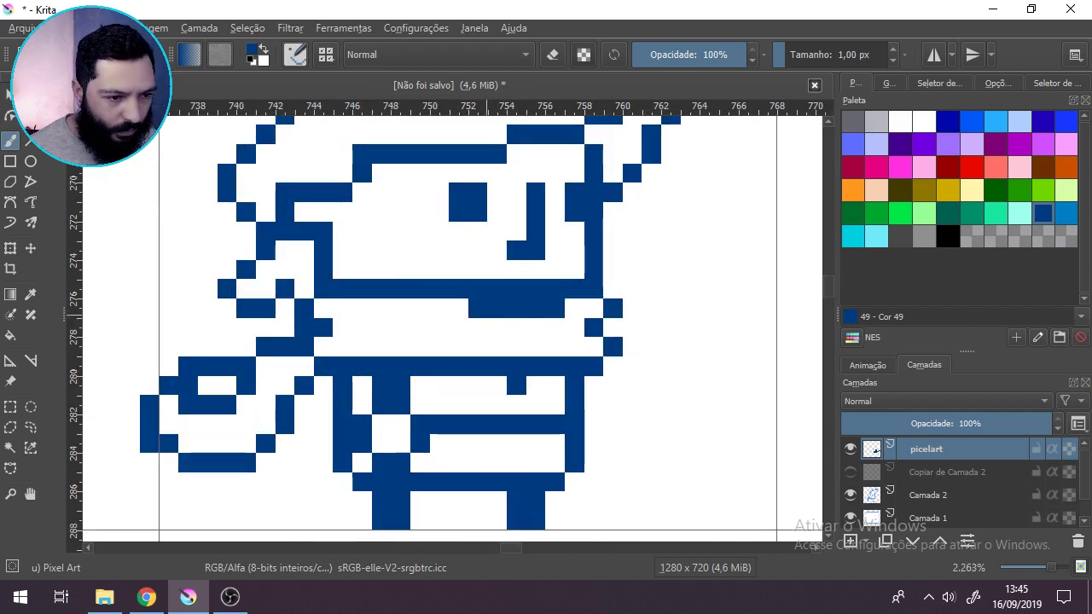
{"action": "key", "text": "ctrl+z"}
{"action": "left_click", "coordinate": [437, 304]}
{"action": "left_click_drag", "start_coordinate": [437, 304], "coordinate": [546, 302]}
{"action": "left_click", "coordinate": [546, 61]}
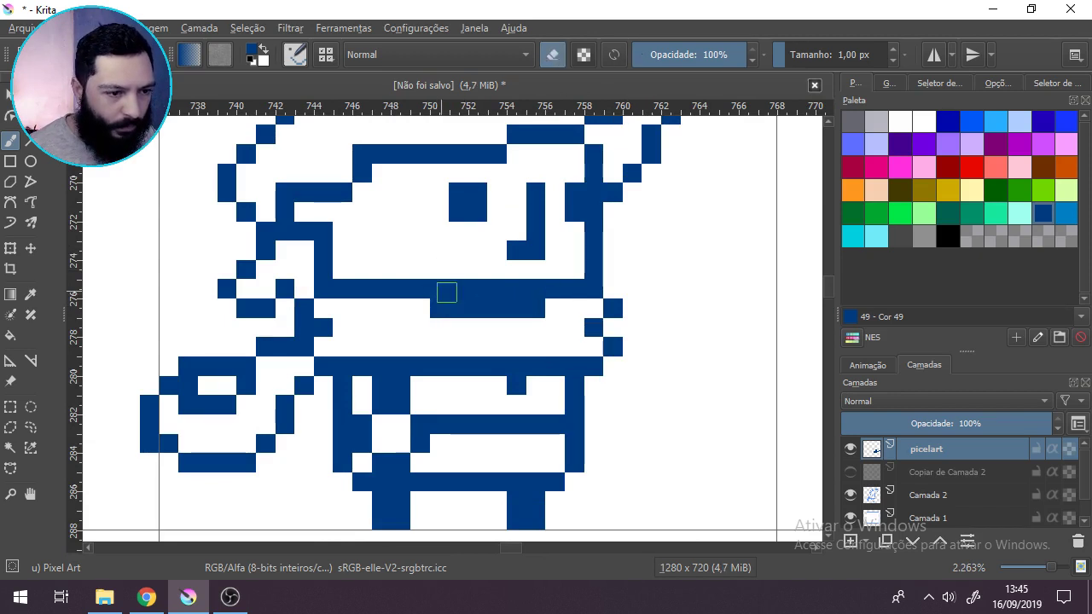
{"action": "left_click_drag", "start_coordinate": [446, 292], "coordinate": [537, 288]}
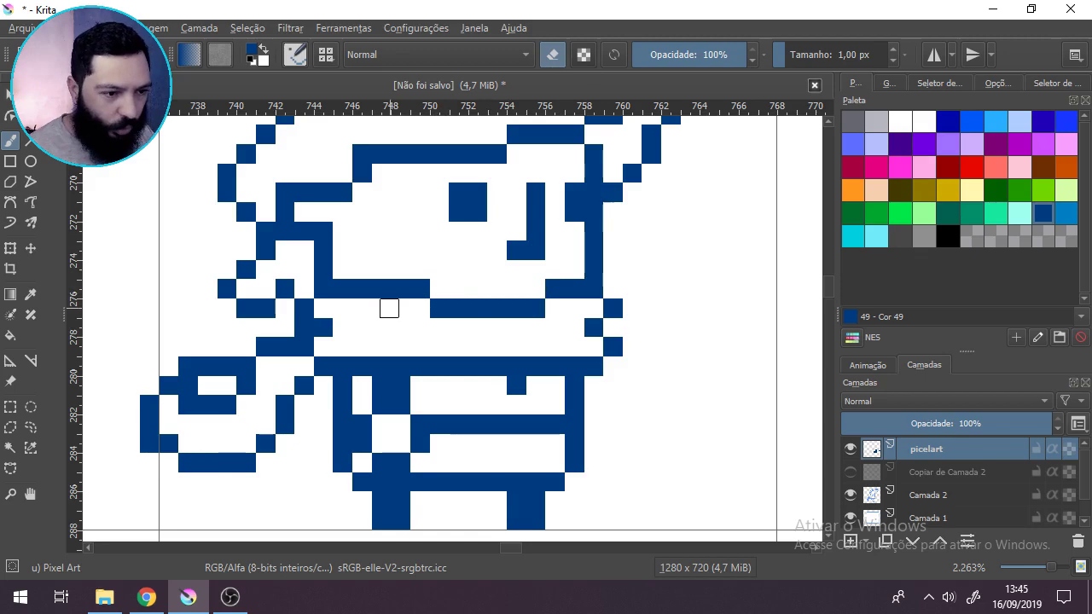
Step: Extend the lowered chin segment one pixel toward the front of the face, erasing the old pixel above it
{"action": "scroll", "coordinate": [414, 393], "scroll_direction": "down", "scroll_amount": 8}
{"action": "scroll", "coordinate": [414, 400], "scroll_direction": "up", "scroll_amount": 5}
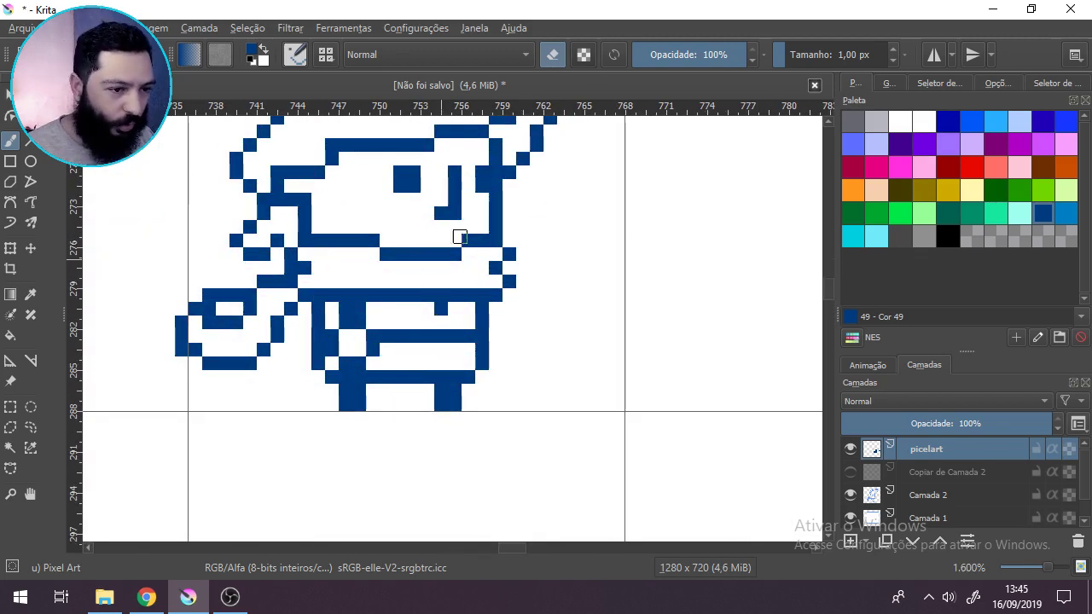
{"action": "scroll", "coordinate": [459, 237], "scroll_direction": "up", "scroll_amount": 1}
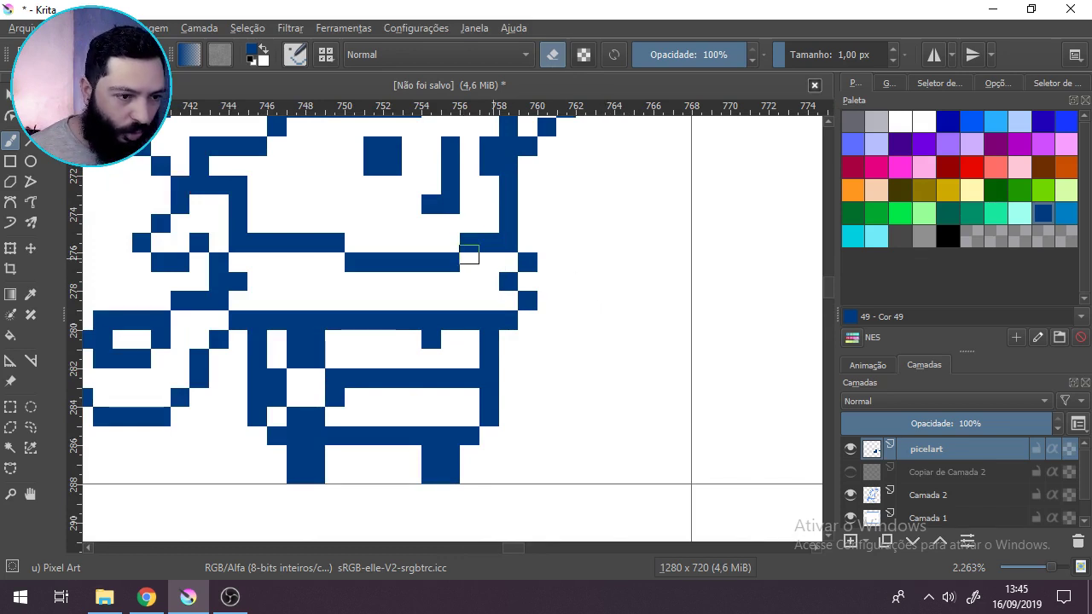
{"action": "left_click", "coordinate": [469, 243]}
{"action": "left_click", "coordinate": [553, 54]}
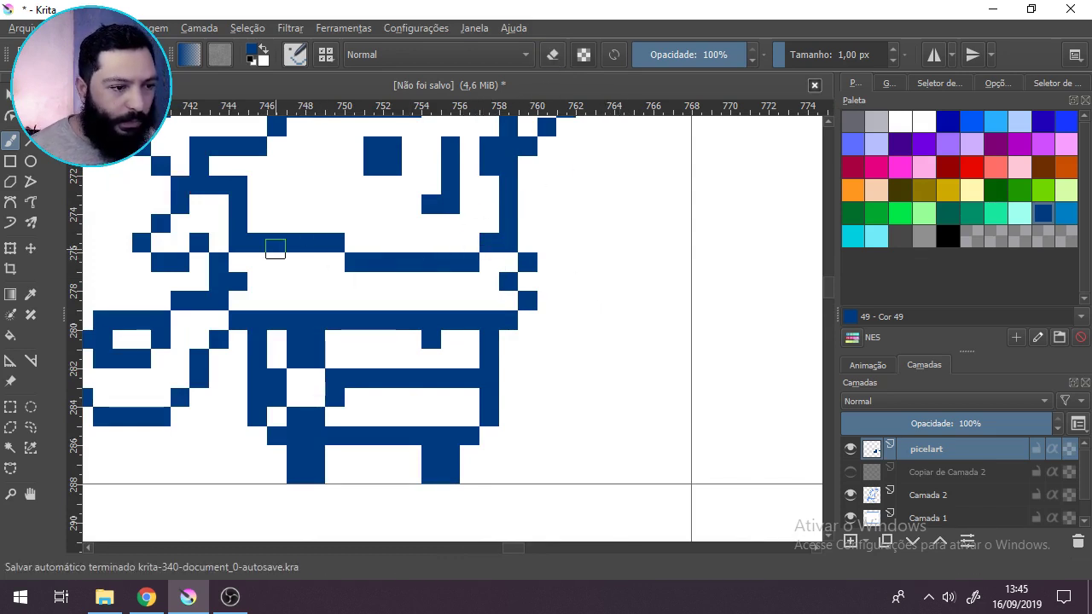
Step: Fill the face and the small hand on the body with light pink Cor 28 using the Fill tool
{"action": "scroll", "coordinate": [275, 248], "scroll_direction": "down", "scroll_amount": 5}
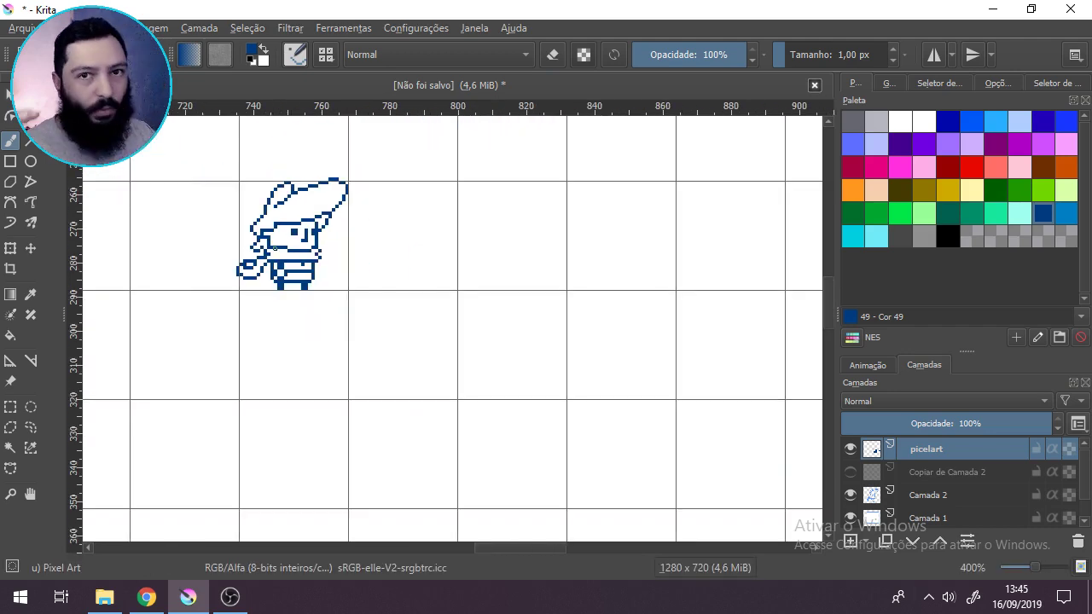
{"action": "scroll", "coordinate": [274, 247], "scroll_direction": "down", "scroll_amount": 3}
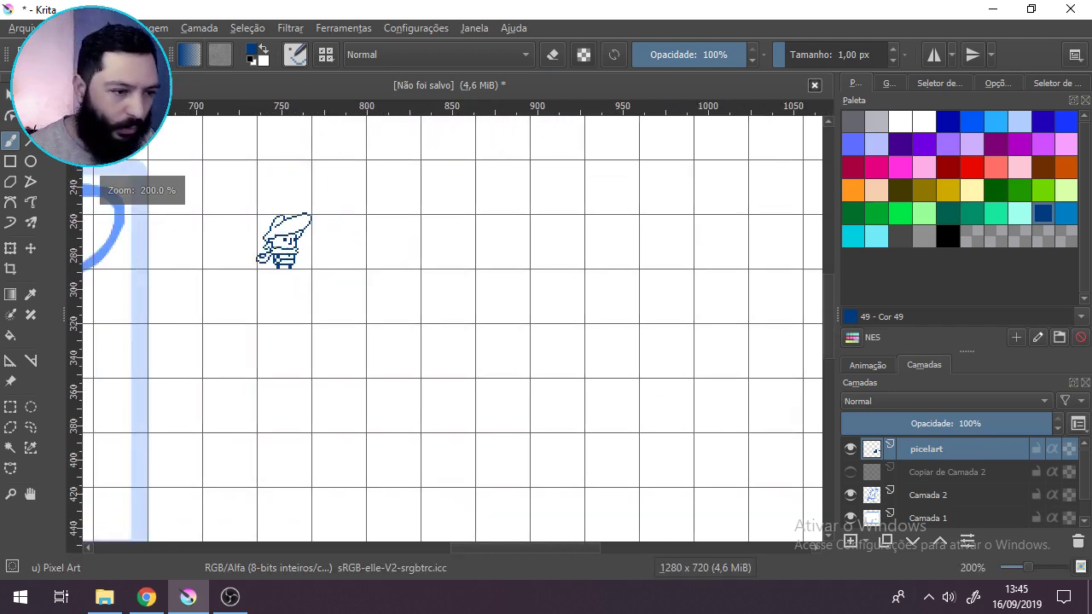
{"action": "scroll", "coordinate": [478, 361], "scroll_direction": "up", "scroll_amount": 1}
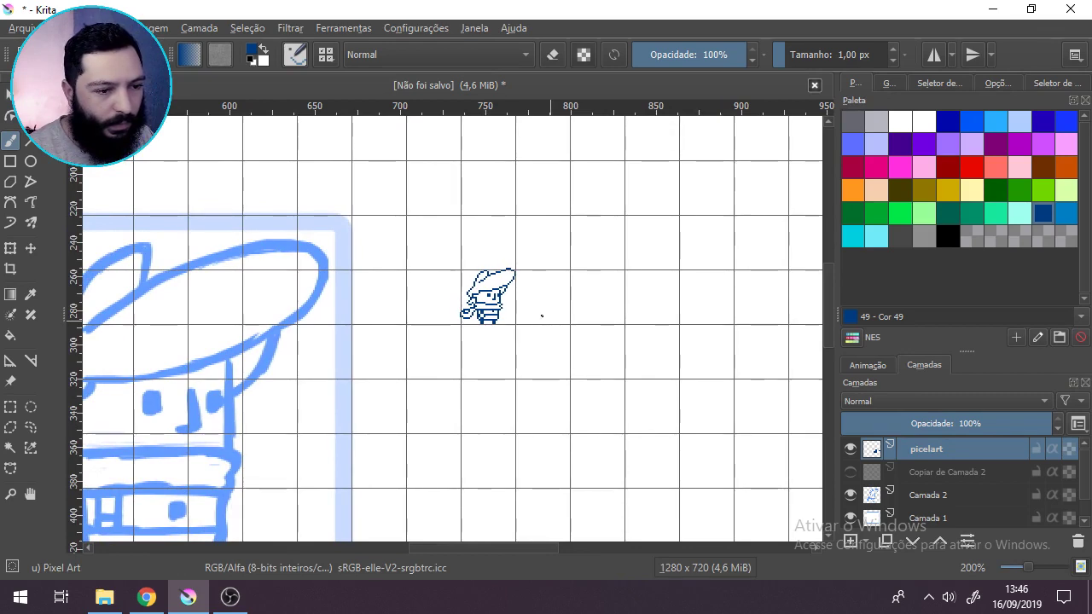
{"action": "scroll", "coordinate": [526, 309], "scroll_direction": "up", "scroll_amount": 6}
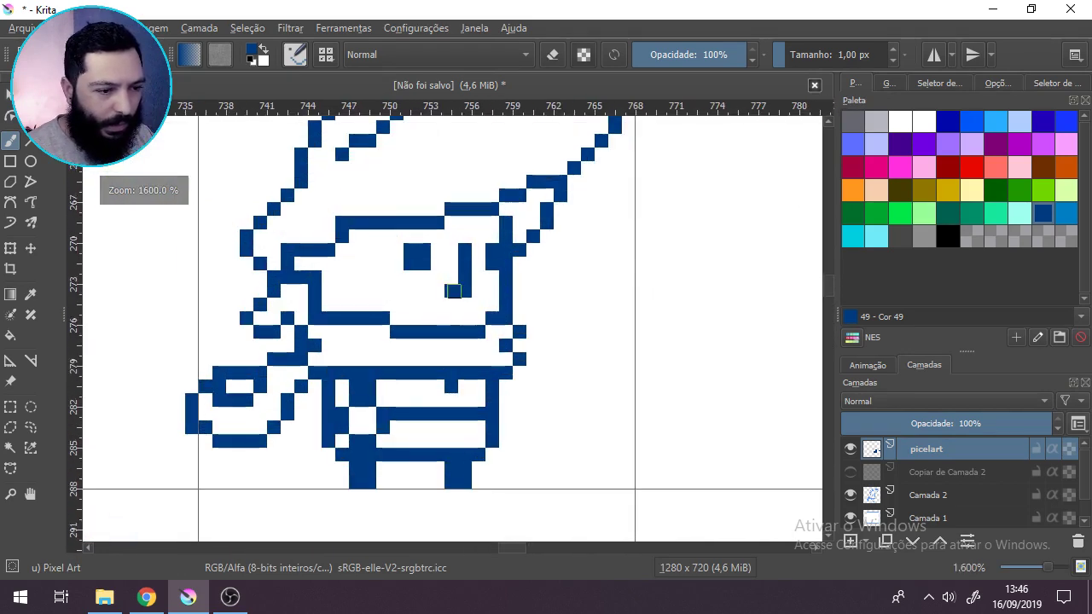
{"action": "scroll", "coordinate": [453, 291], "scroll_direction": "down", "scroll_amount": 1}
{"action": "left_click_drag", "start_coordinate": [453, 292], "coordinate": [443, 322]}
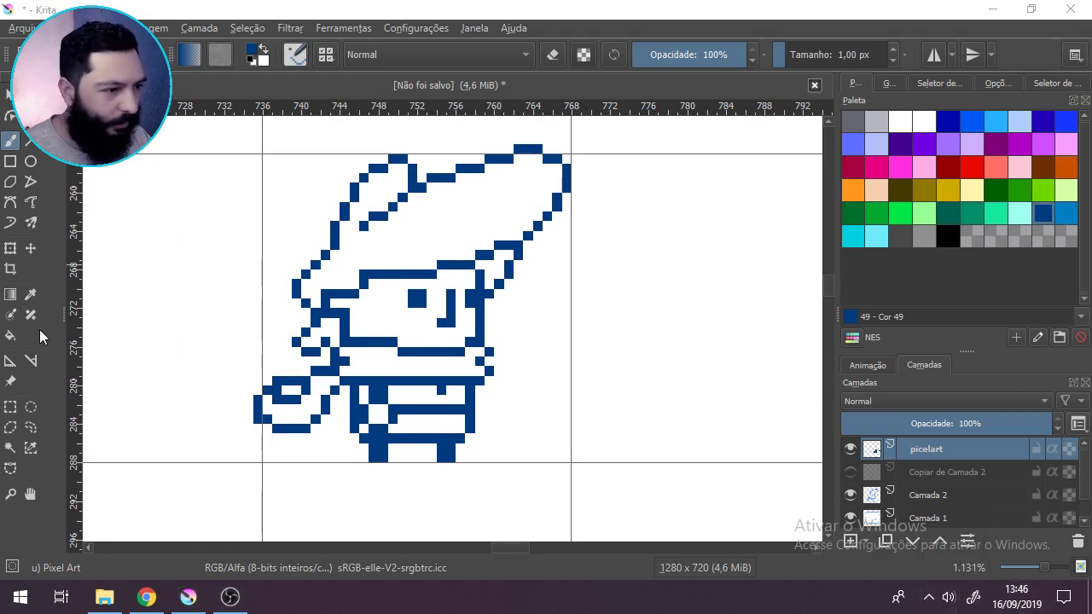
{"action": "left_click", "coordinate": [13, 340]}
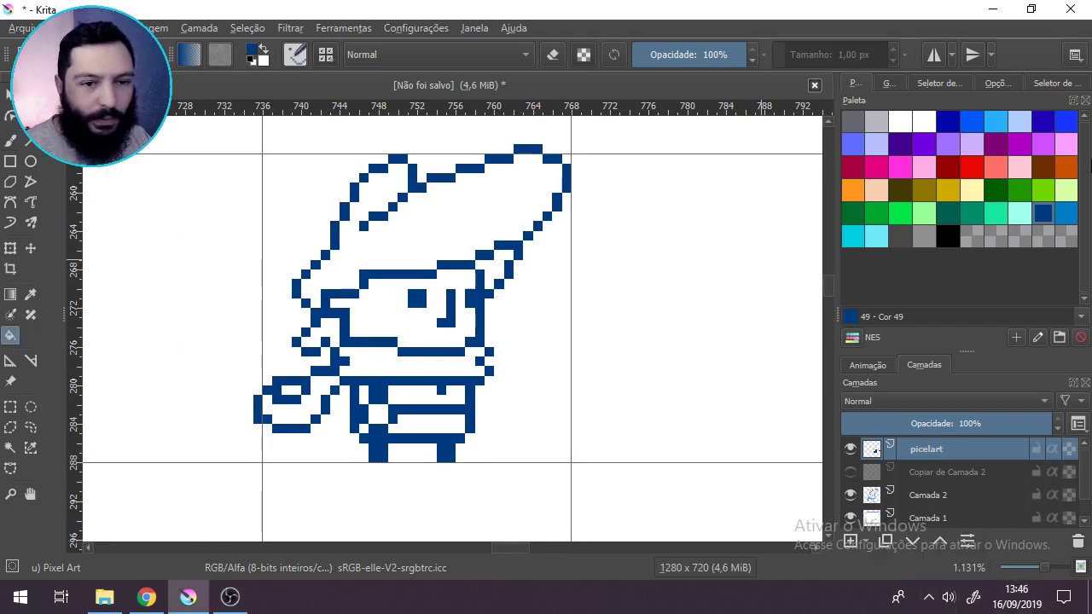
{"action": "left_click", "coordinate": [996, 82]}
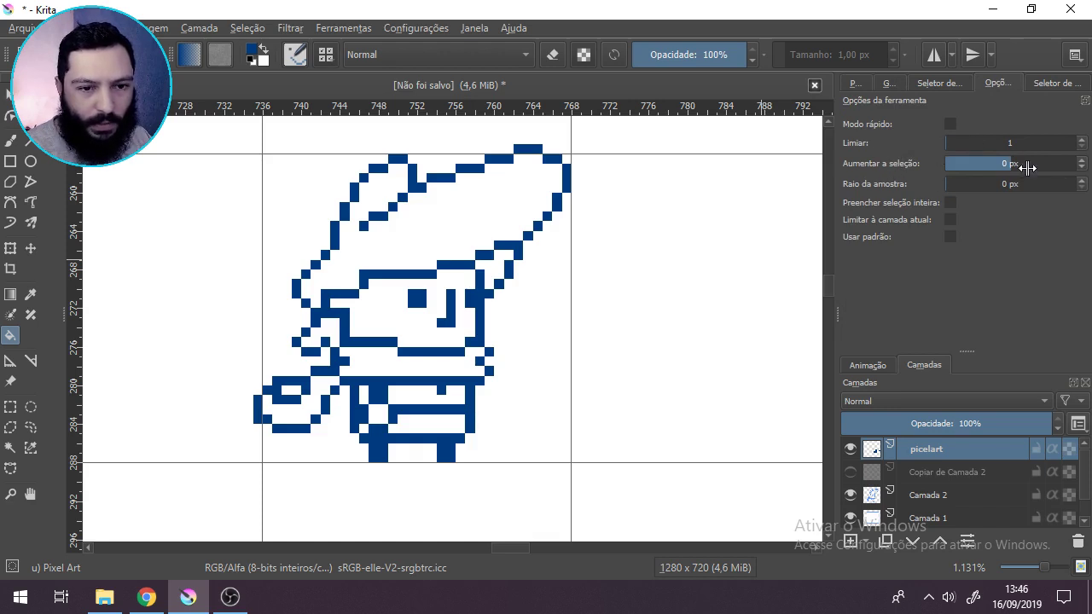
{"action": "left_click", "coordinate": [857, 83]}
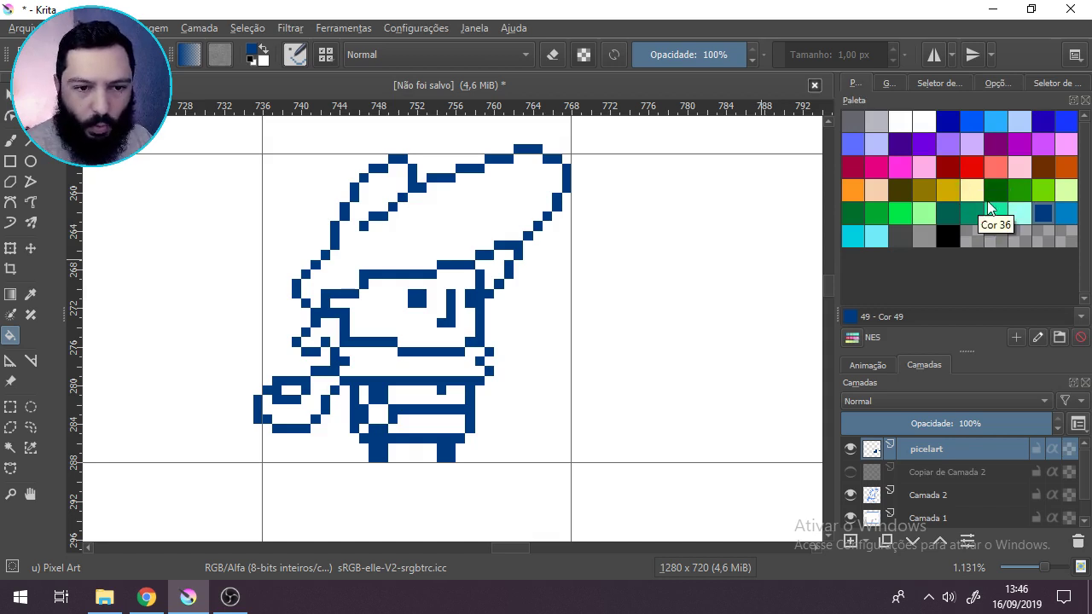
{"action": "left_click", "coordinate": [1023, 169]}
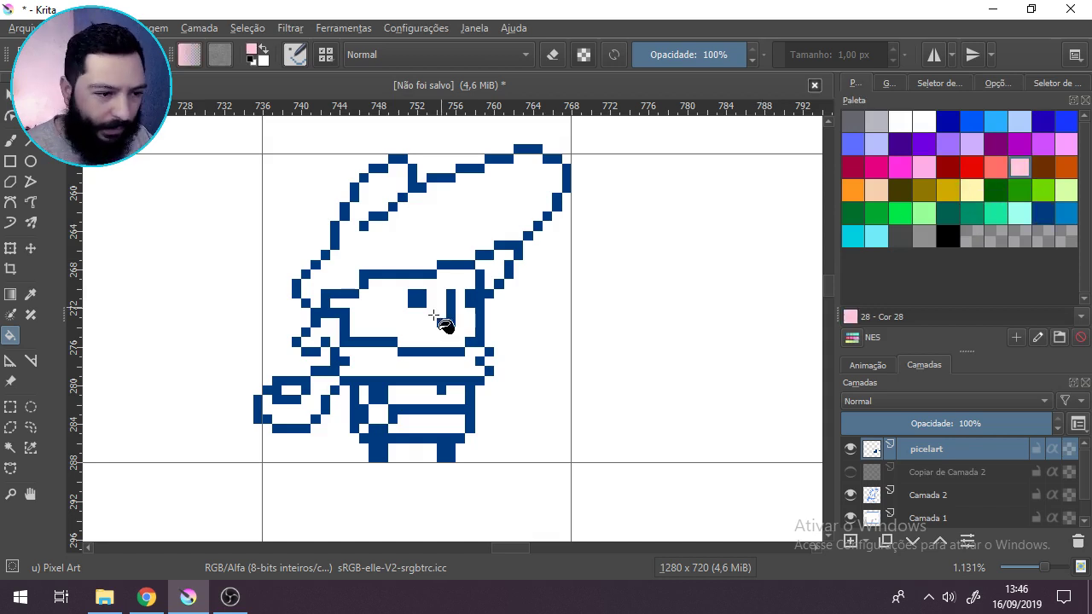
{"action": "left_click", "coordinate": [422, 334]}
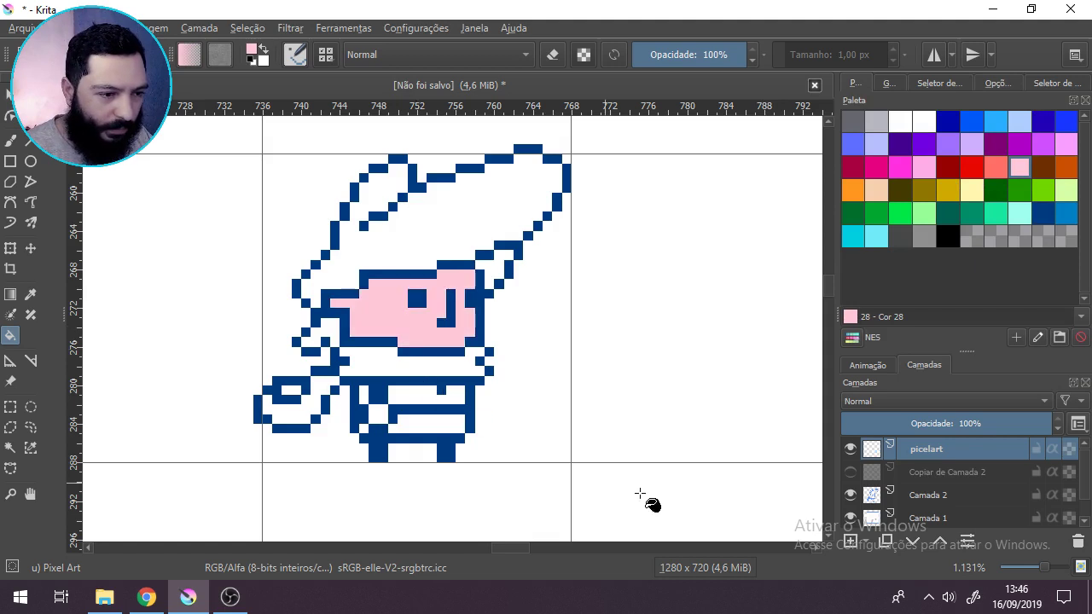
{"action": "left_click", "coordinate": [377, 414]}
Step: Fill the scarf band and its trailing end behind the body with coral Cor 27
{"action": "mouse_move", "coordinate": [460, 404]}
{"action": "left_mouse_down"}
{"action": "mouse_move", "coordinate": [519, 353]}
{"action": "mouse_move", "coordinate": [549, 306]}
{"action": "mouse_move", "coordinate": [500, 365]}
{"action": "left_mouse_up"}
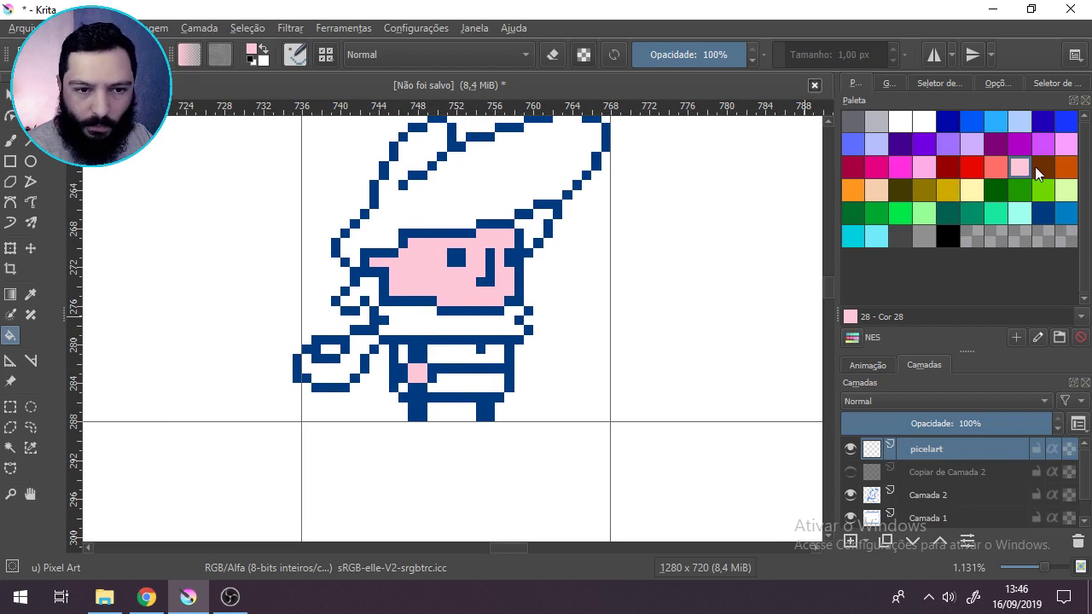
{"action": "left_click", "coordinate": [999, 164]}
{"action": "left_click", "coordinate": [409, 321]}
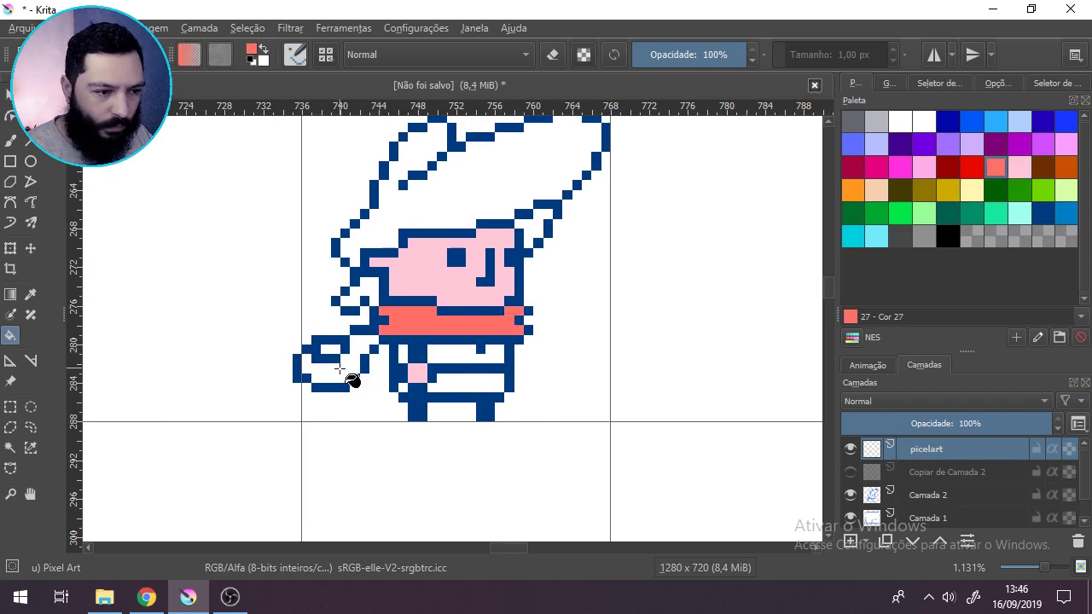
{"action": "left_click", "coordinate": [336, 369]}
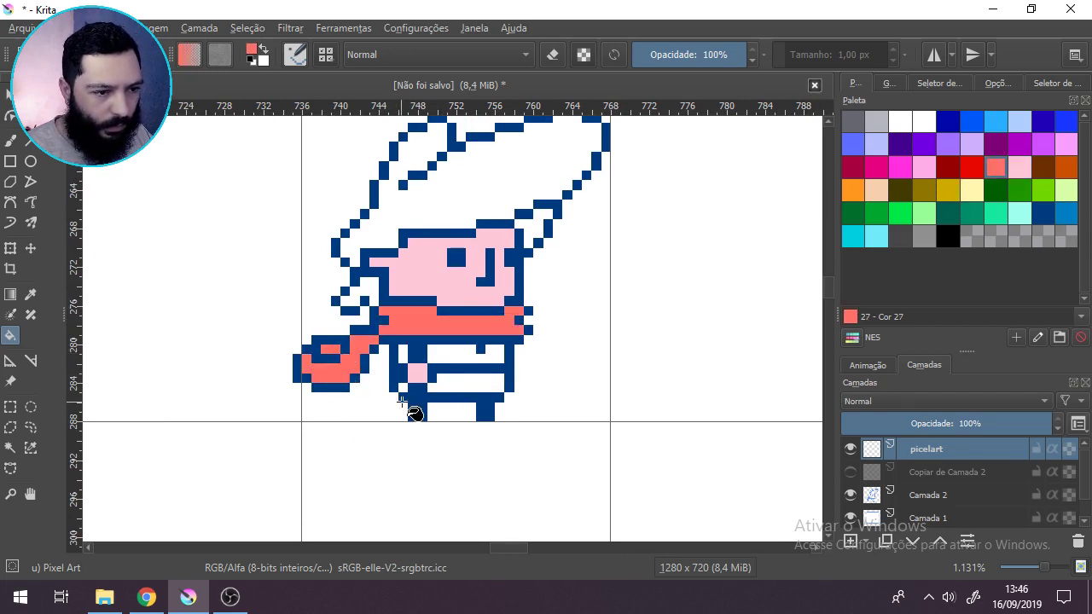
Step: Examine the partly coloured character both at small size and up close to judge the face and scarf colours
{"action": "scroll", "coordinate": [414, 409], "scroll_direction": "down", "scroll_amount": 4}
{"action": "scroll", "coordinate": [414, 412], "scroll_direction": "up", "scroll_amount": 2}
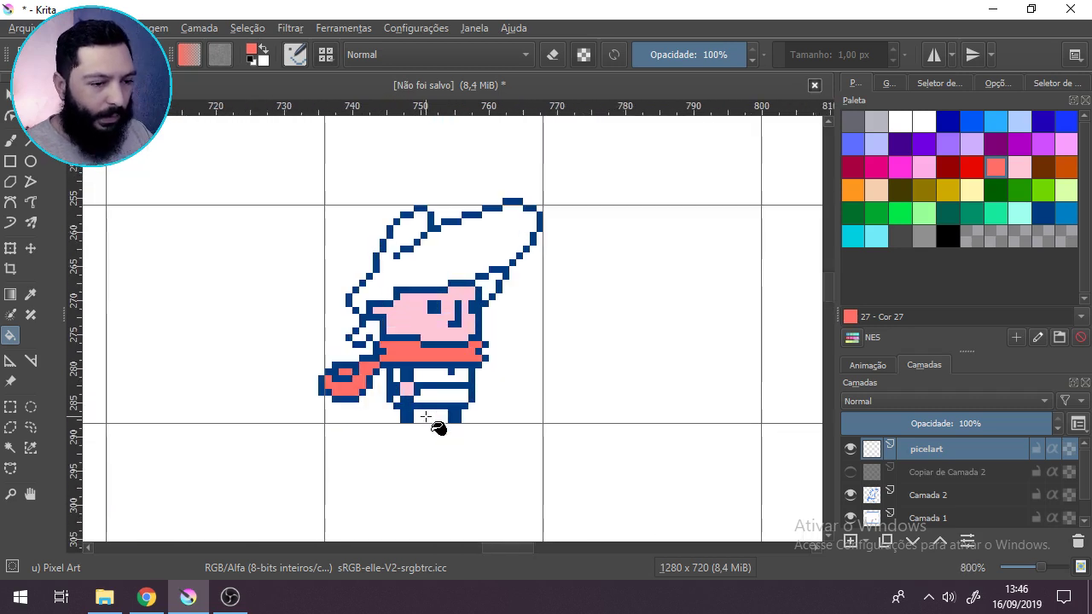
{"action": "scroll", "coordinate": [426, 415], "scroll_direction": "down", "scroll_amount": 3}
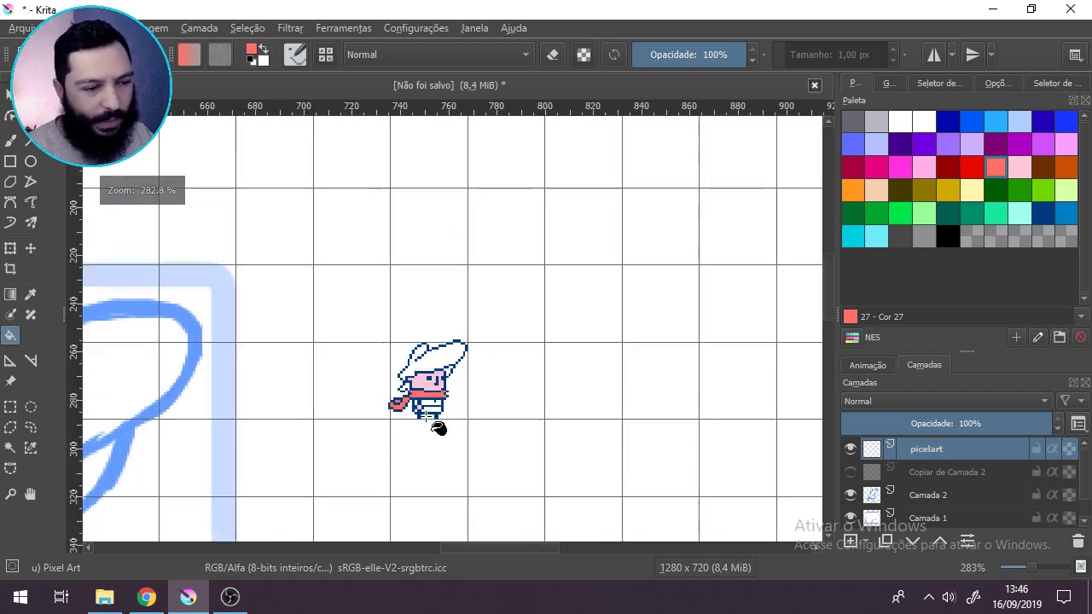
{"action": "scroll", "coordinate": [433, 409], "scroll_direction": "up", "scroll_amount": 3}
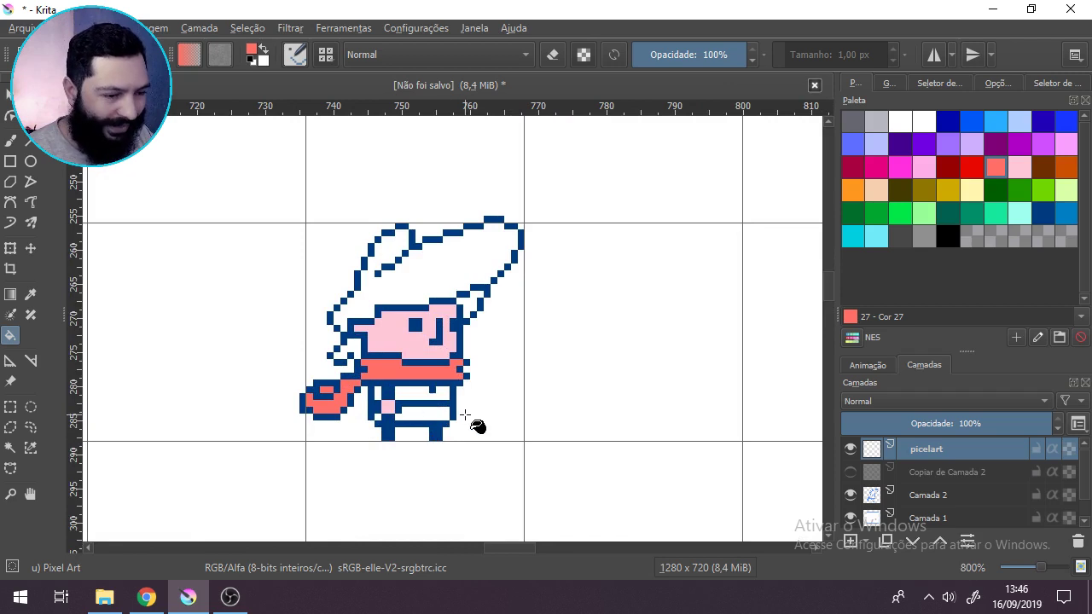
{"action": "left_click_drag", "start_coordinate": [480, 424], "coordinate": [463, 378]}
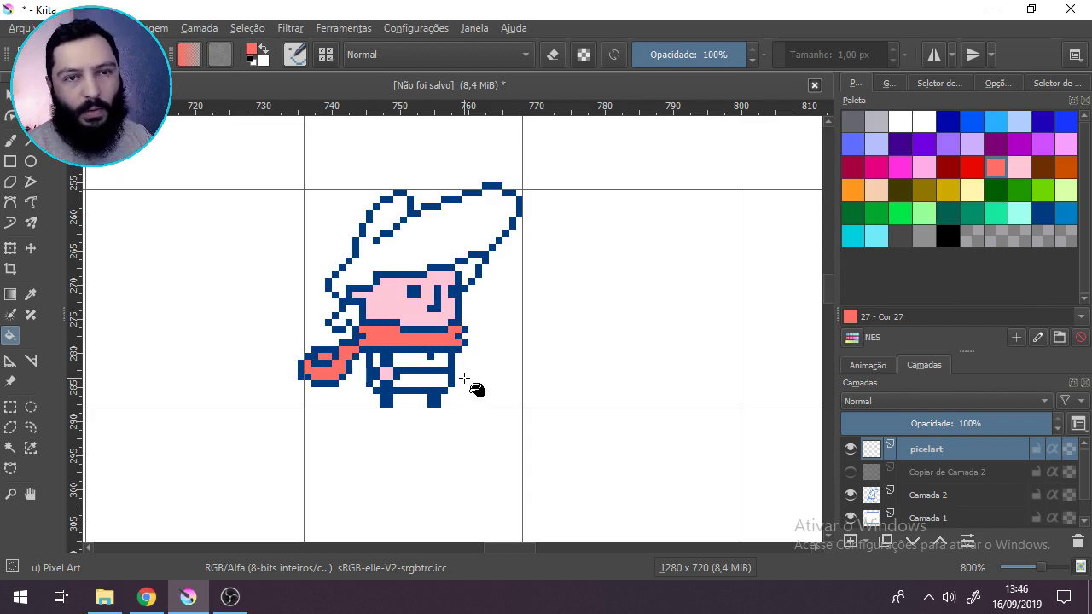
{"action": "scroll", "coordinate": [451, 398], "scroll_direction": "up", "scroll_amount": 1, "text": "ctrl"}
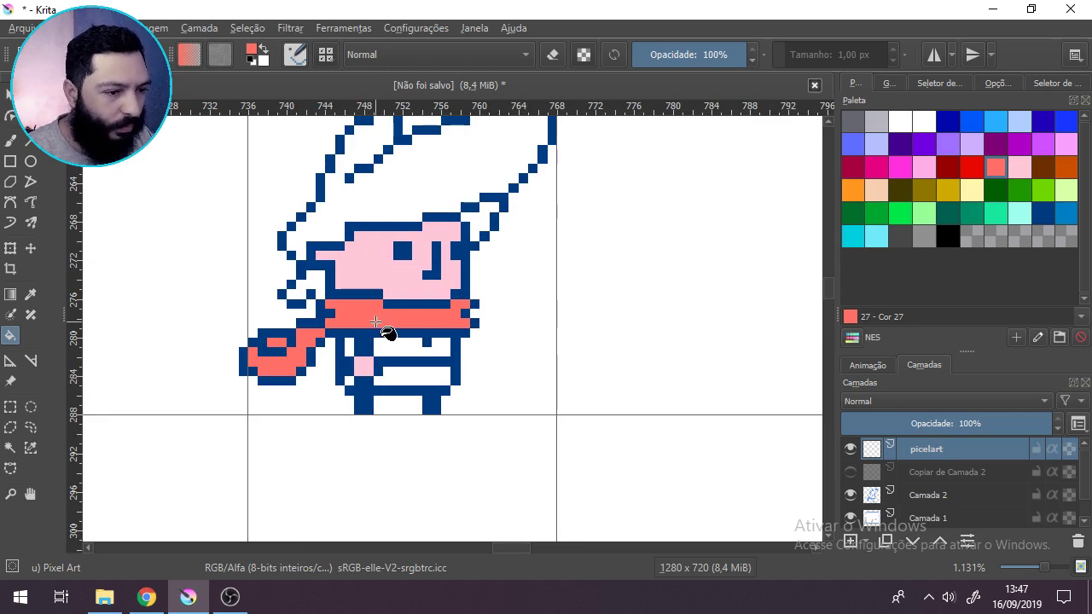
{"action": "scroll", "coordinate": [375, 322], "scroll_direction": "down", "scroll_amount": 2, "text": "ctrl"}
{"action": "scroll", "coordinate": [358, 287], "scroll_direction": "up", "scroll_amount": 2, "text": "ctrl"}
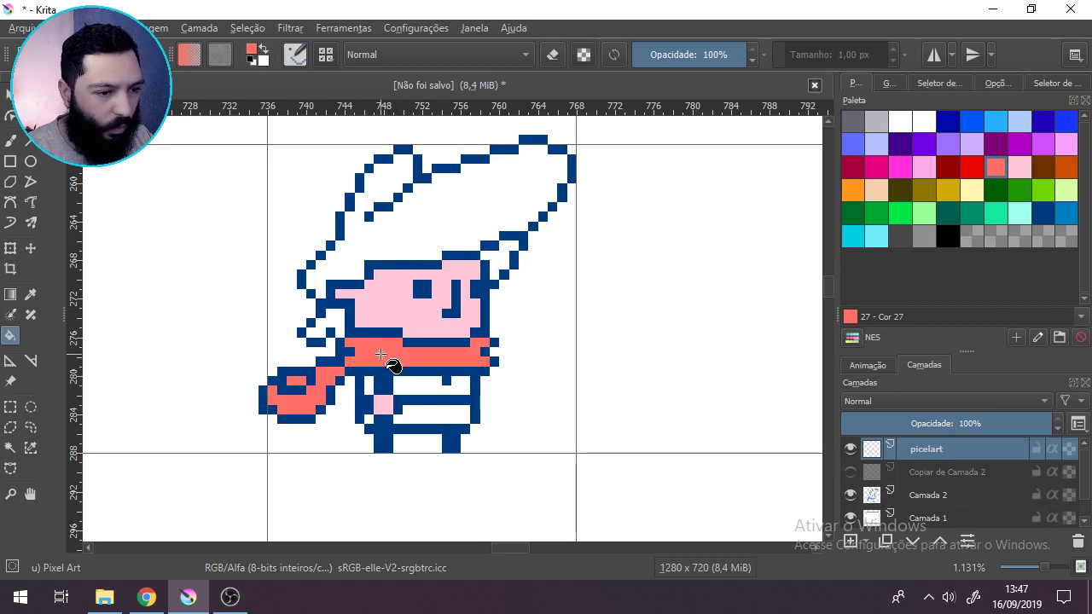
{"action": "scroll", "coordinate": [380, 354], "scroll_direction": "down", "scroll_amount": 3}
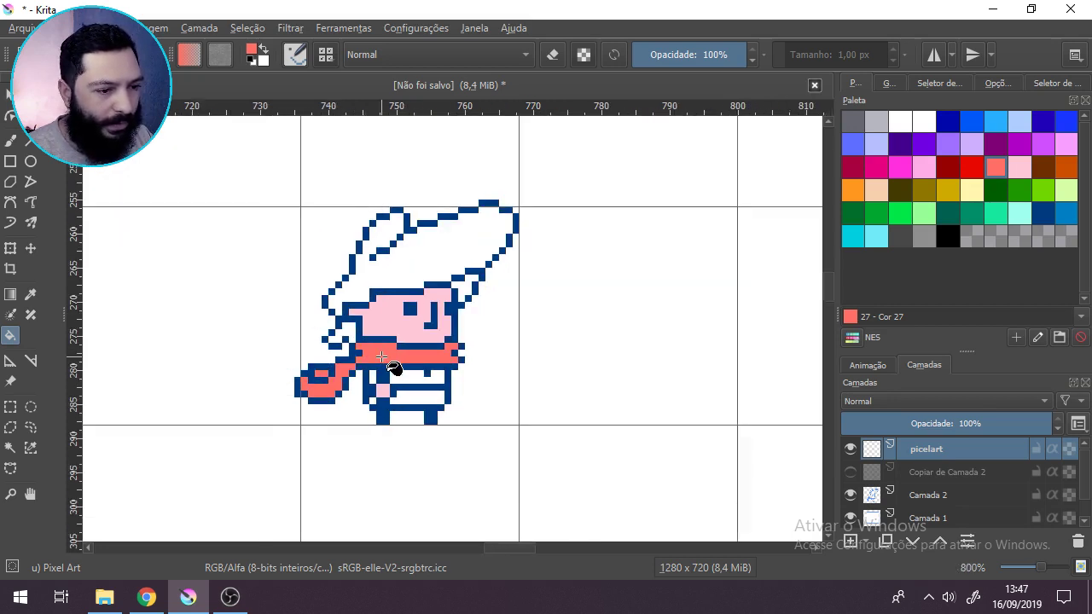
{"action": "scroll", "coordinate": [380, 355], "scroll_direction": "up", "scroll_amount": 3}
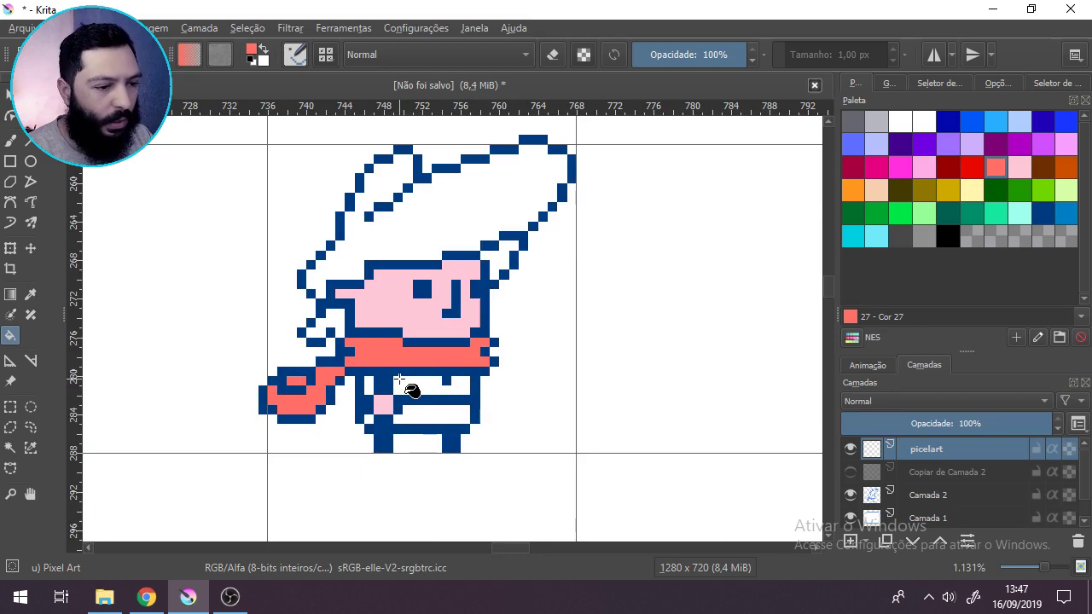
Step: Compare the character at reduced and enlarged scale to judge the still unfilled hat, hair and body
{"action": "scroll", "coordinate": [399, 378], "scroll_direction": "down", "scroll_amount": 4}
{"action": "scroll", "coordinate": [401, 384], "scroll_direction": "up", "scroll_amount": 4}
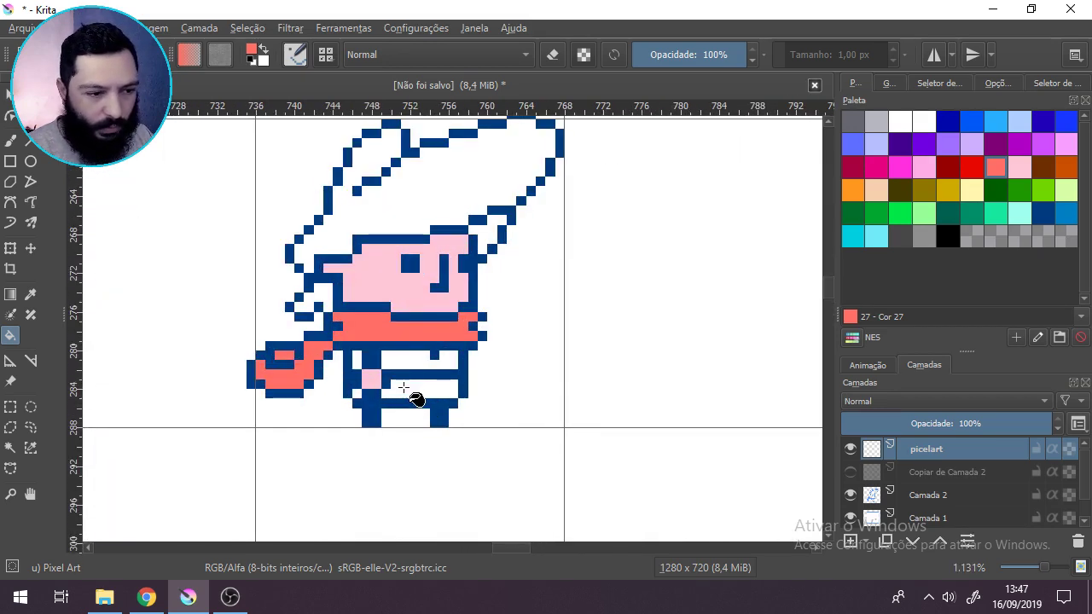
{"action": "scroll", "coordinate": [403, 388], "scroll_direction": "down", "scroll_amount": 1}
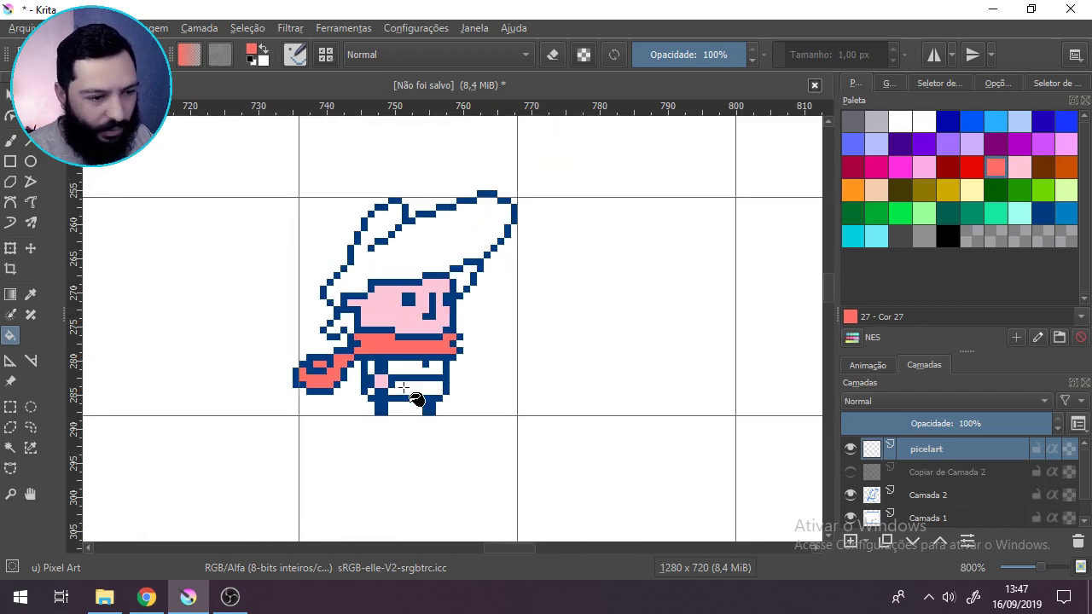
{"action": "scroll", "coordinate": [419, 396], "scroll_direction": "up", "scroll_amount": 2}
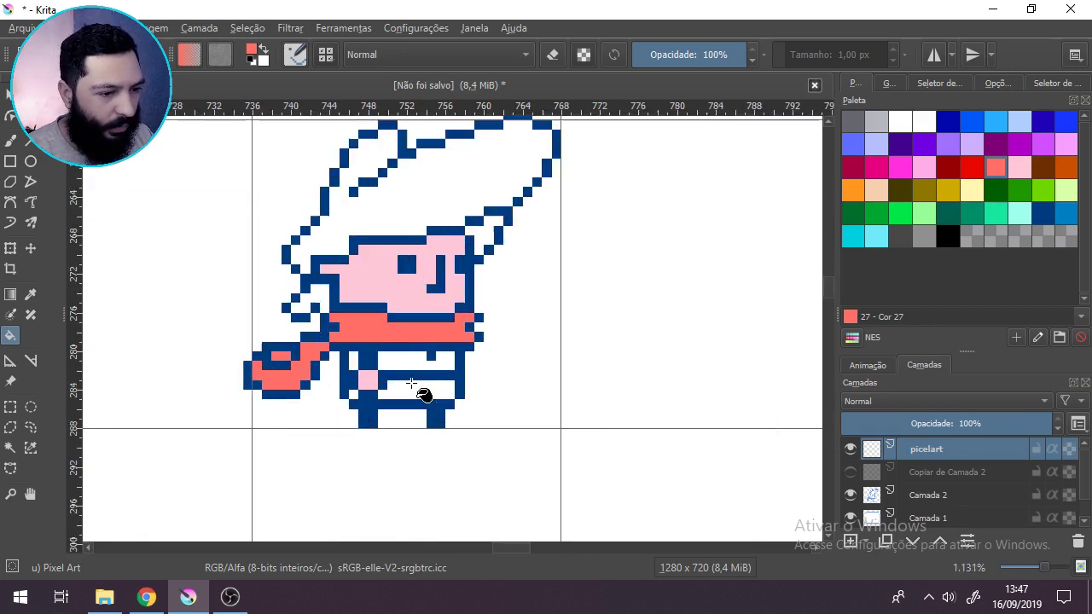
{"action": "scroll", "coordinate": [424, 395], "scroll_direction": "down", "scroll_amount": 4}
{"action": "scroll", "coordinate": [425, 392], "scroll_direction": "down", "scroll_amount": 2}
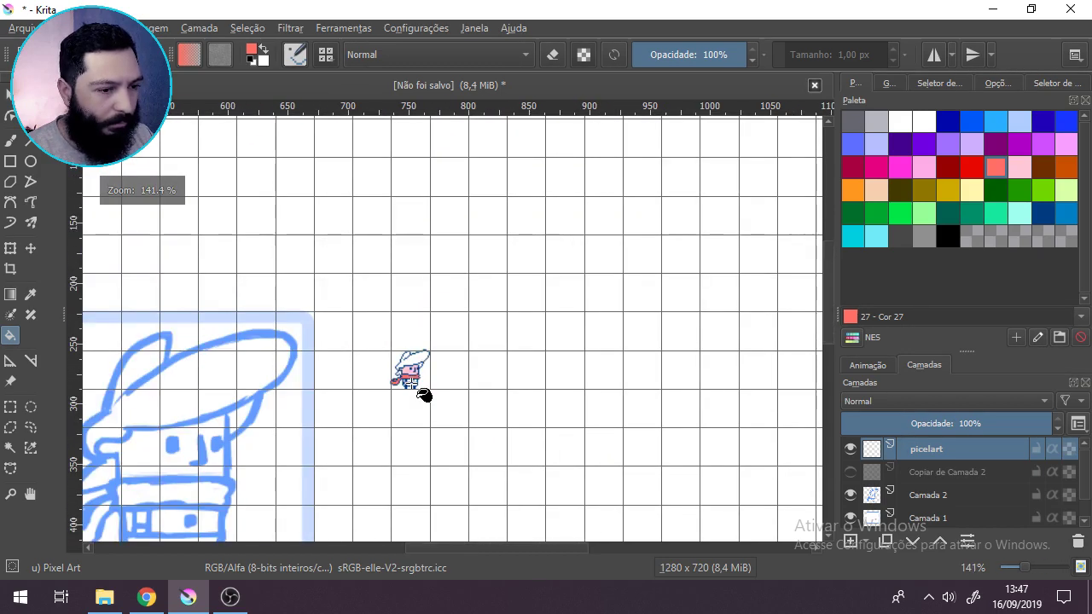
{"action": "scroll", "coordinate": [426, 385], "scroll_direction": "up", "scroll_amount": 3}
{"action": "scroll", "coordinate": [418, 368], "scroll_direction": "up", "scroll_amount": 1}
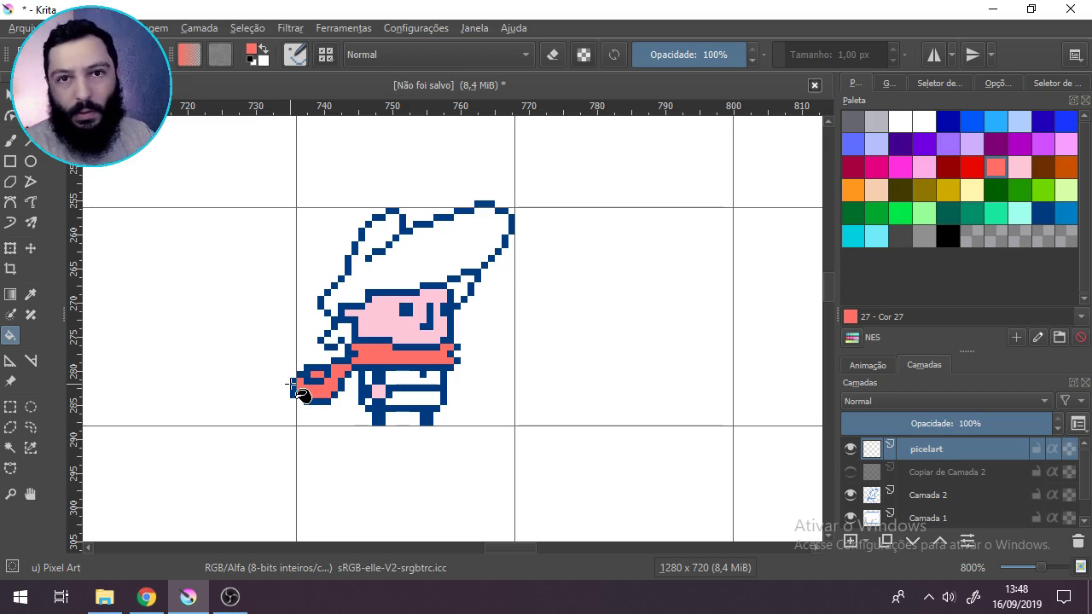
Step: Close the gap in the hair lock's outline behind the head with a dark blue Brush pixel, sampling the colour from the line work
{"action": "scroll", "coordinate": [299, 401], "scroll_direction": "up", "scroll_amount": 1}
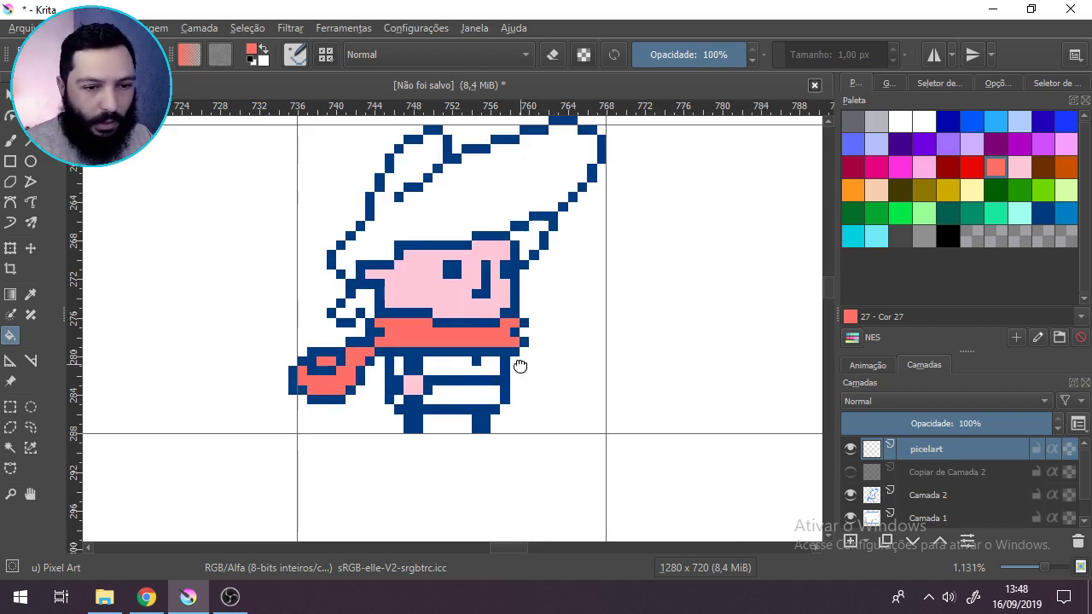
{"action": "scroll", "coordinate": [516, 379], "scroll_direction": "up", "scroll_amount": 1}
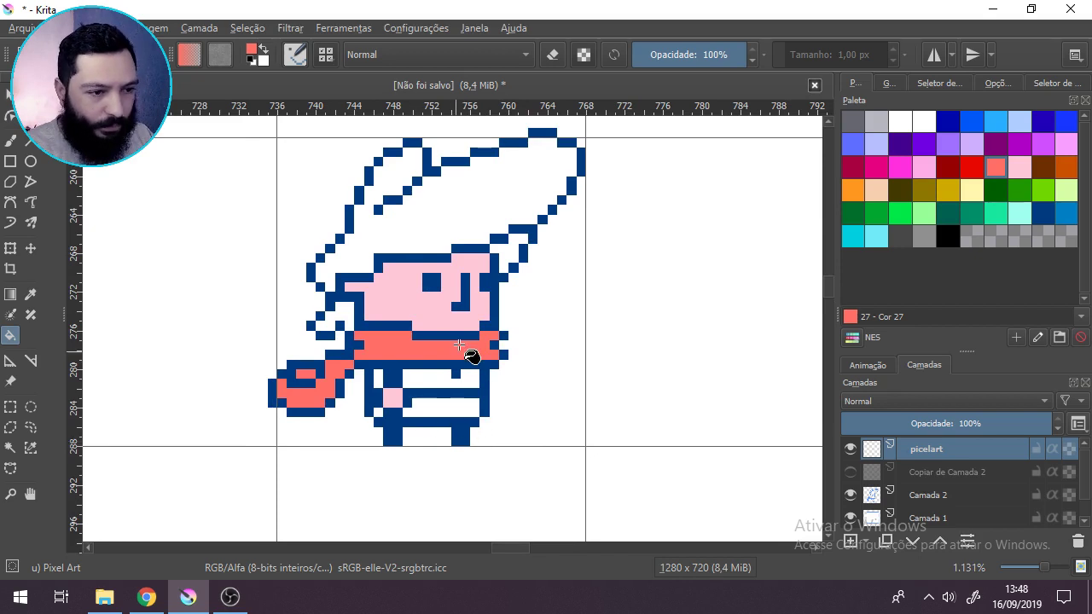
{"action": "left_click_drag", "start_coordinate": [459, 345], "coordinate": [464, 360]}
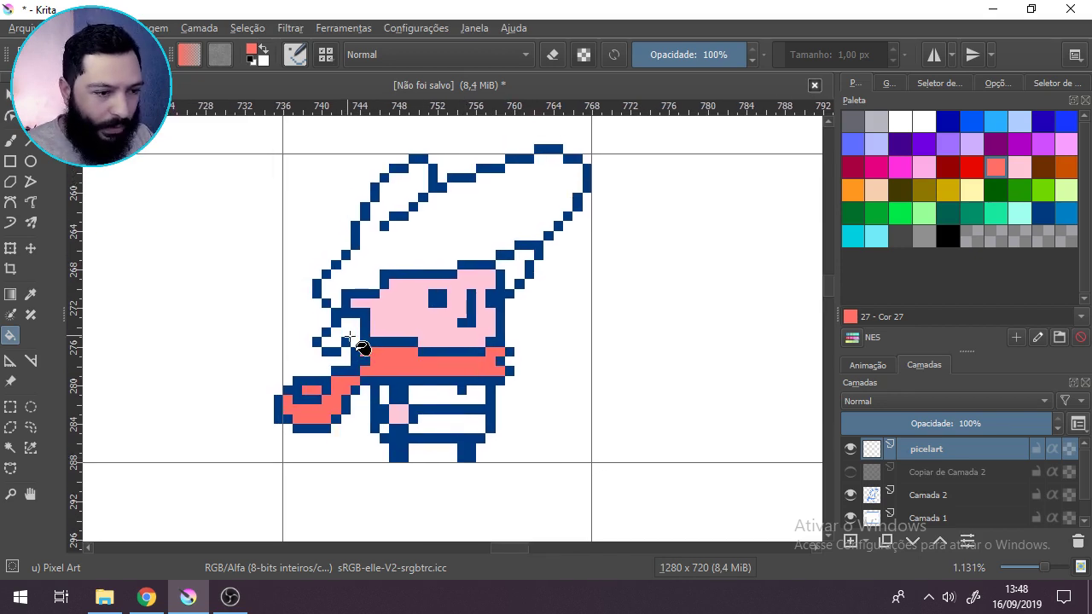
{"action": "scroll", "coordinate": [363, 348], "scroll_direction": "up", "scroll_amount": 1}
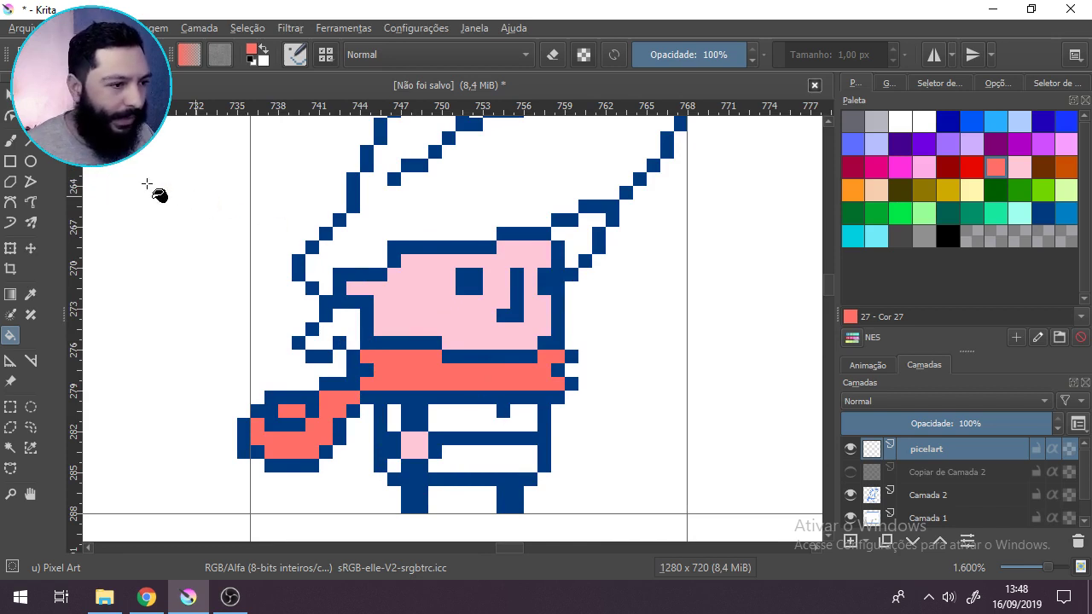
{"action": "left_click", "coordinate": [12, 140]}
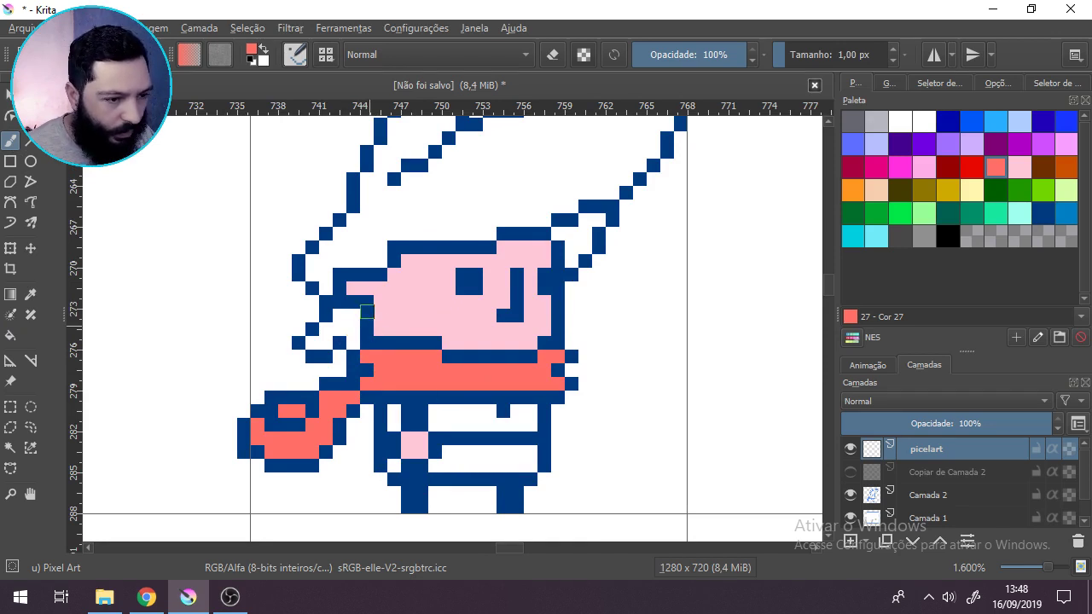
{"action": "left_click", "coordinate": [367, 300], "text": "ctrl"}
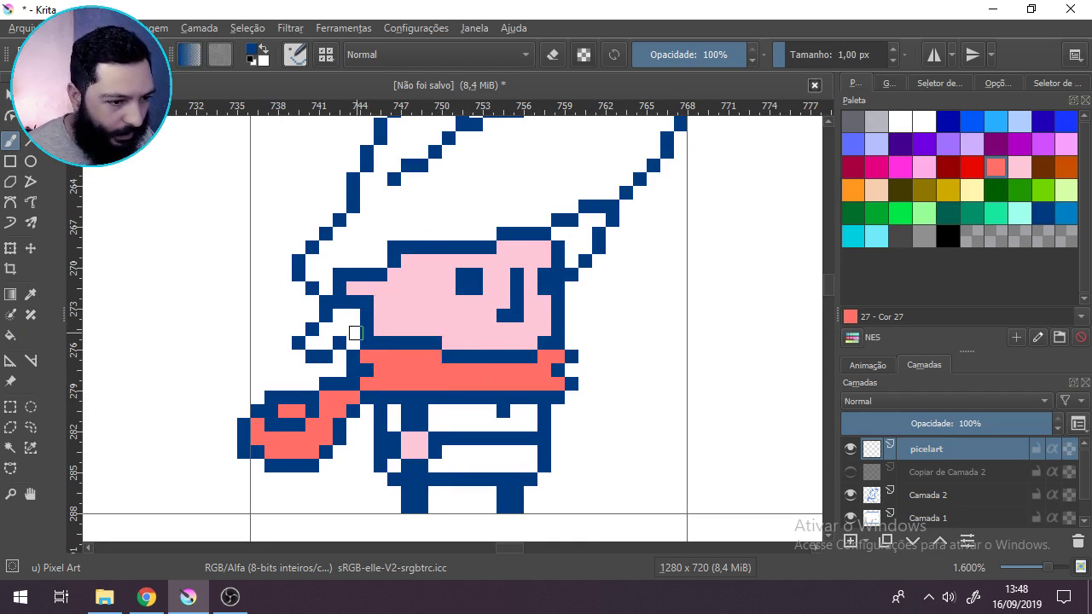
{"action": "left_click", "coordinate": [353, 329]}
{"action": "scroll", "coordinate": [301, 392], "scroll_direction": "down", "scroll_amount": 1}
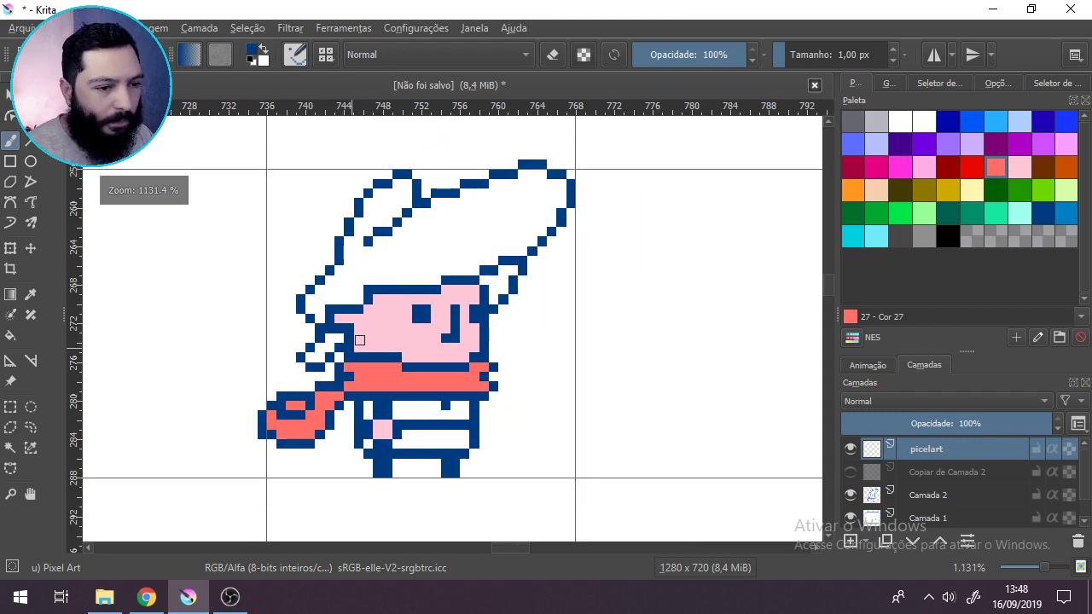
Step: Fill the large hat, the hair lock behind the head and the small strand in front of the face with dark blue
{"action": "left_click", "coordinate": [9, 335]}
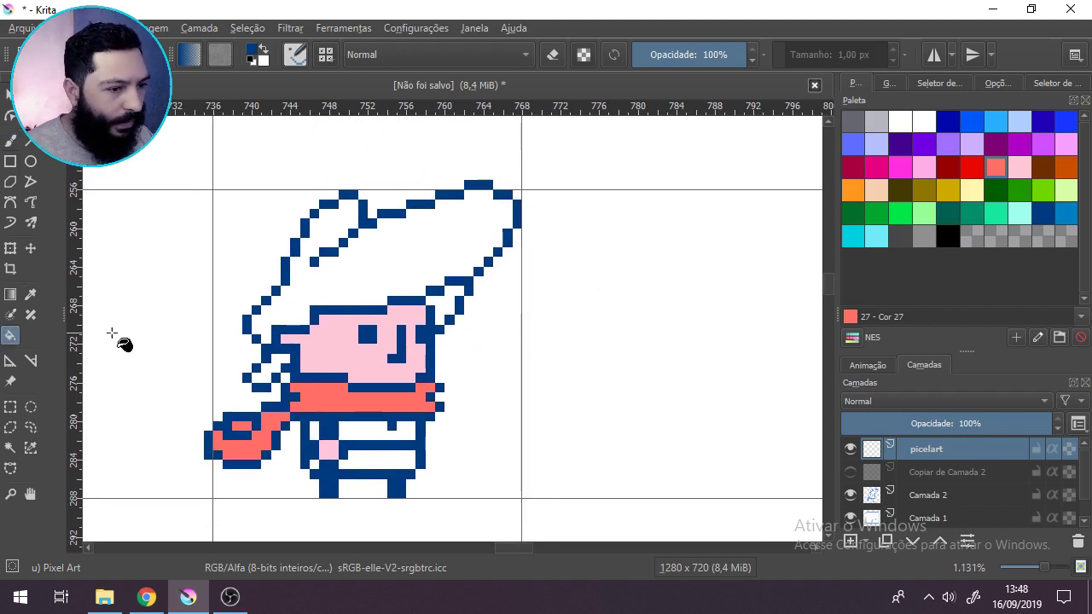
{"action": "left_click", "coordinate": [350, 263]}
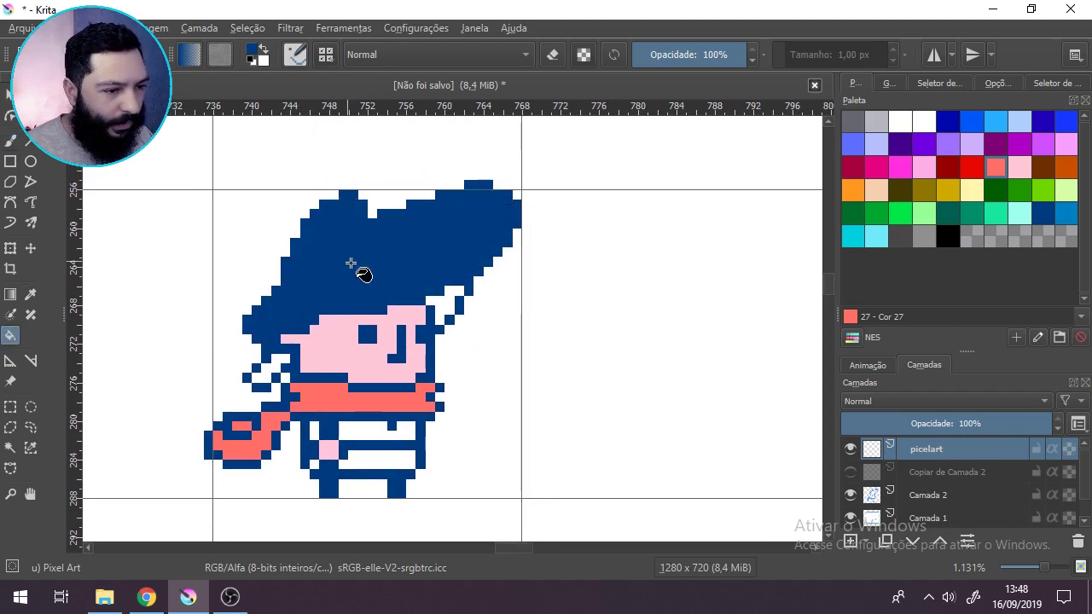
{"action": "left_click", "coordinate": [267, 363]}
{"action": "left_click", "coordinate": [443, 310]}
{"action": "scroll", "coordinate": [447, 342], "scroll_direction": "down", "scroll_amount": 3}
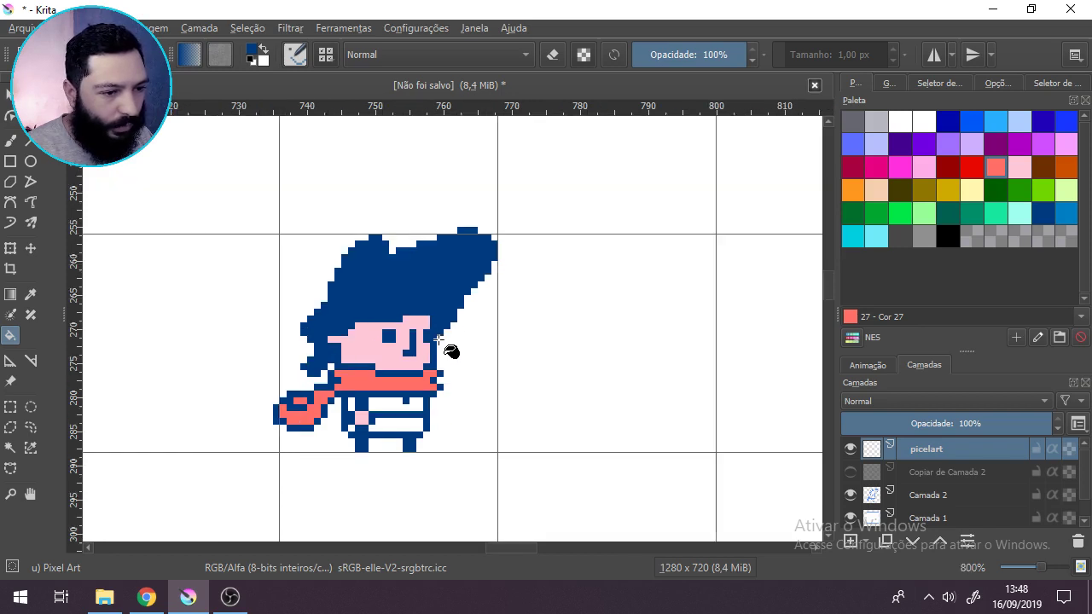
Step: Try filling the lower band of the body with dark blue and undo the fill
{"action": "scroll", "coordinate": [426, 401], "scroll_direction": "up", "scroll_amount": 1}
{"action": "scroll", "coordinate": [424, 401], "scroll_direction": "up", "scroll_amount": 1}
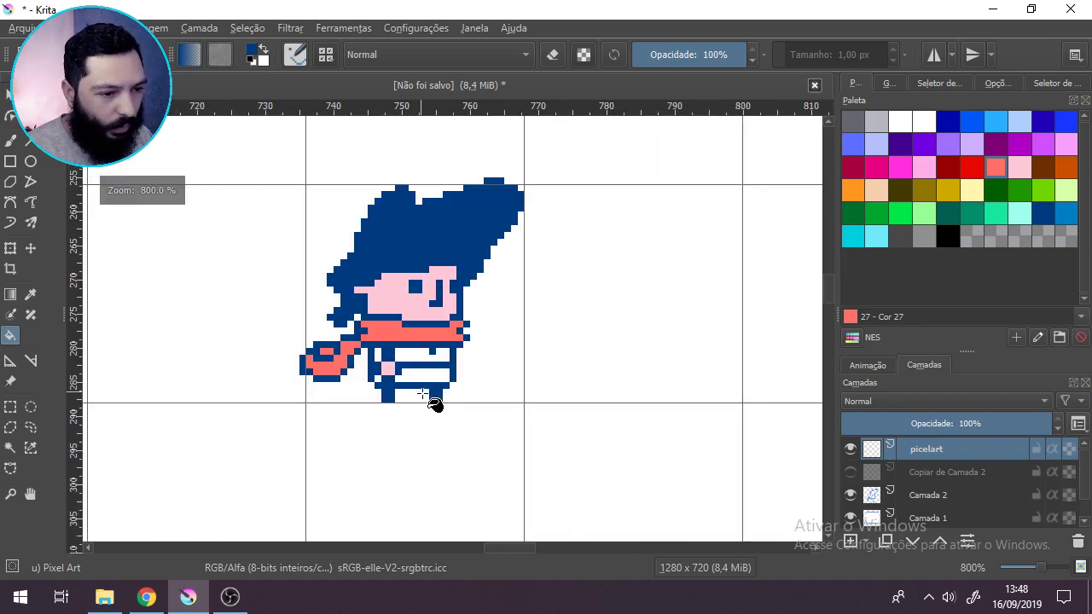
{"action": "scroll", "coordinate": [430, 399], "scroll_direction": "up", "scroll_amount": 1}
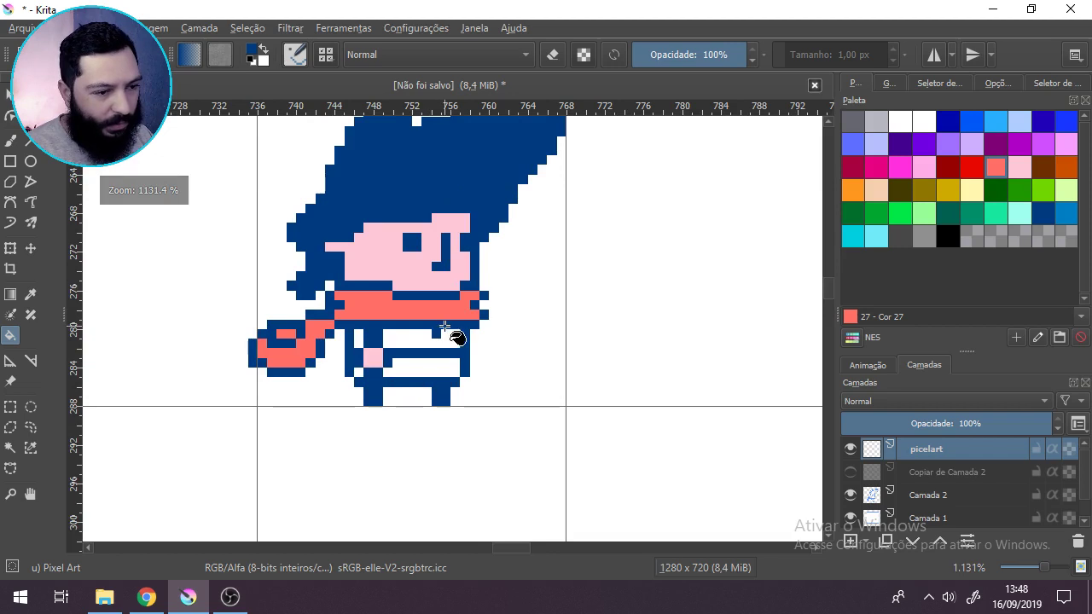
{"action": "left_click_drag", "start_coordinate": [401, 332], "coordinate": [404, 362]}
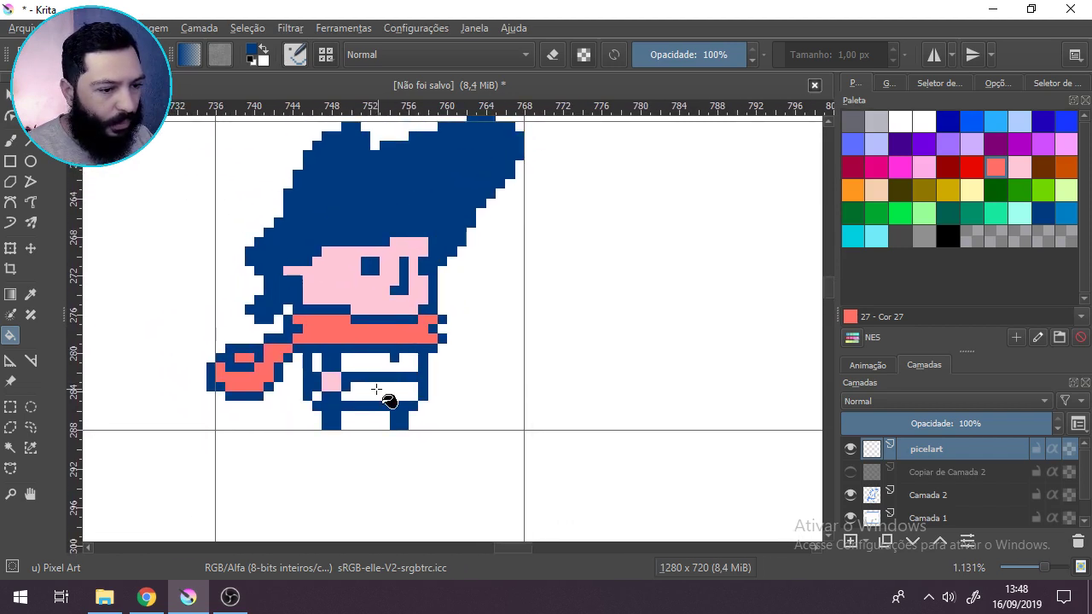
{"action": "left_click", "coordinate": [377, 391]}
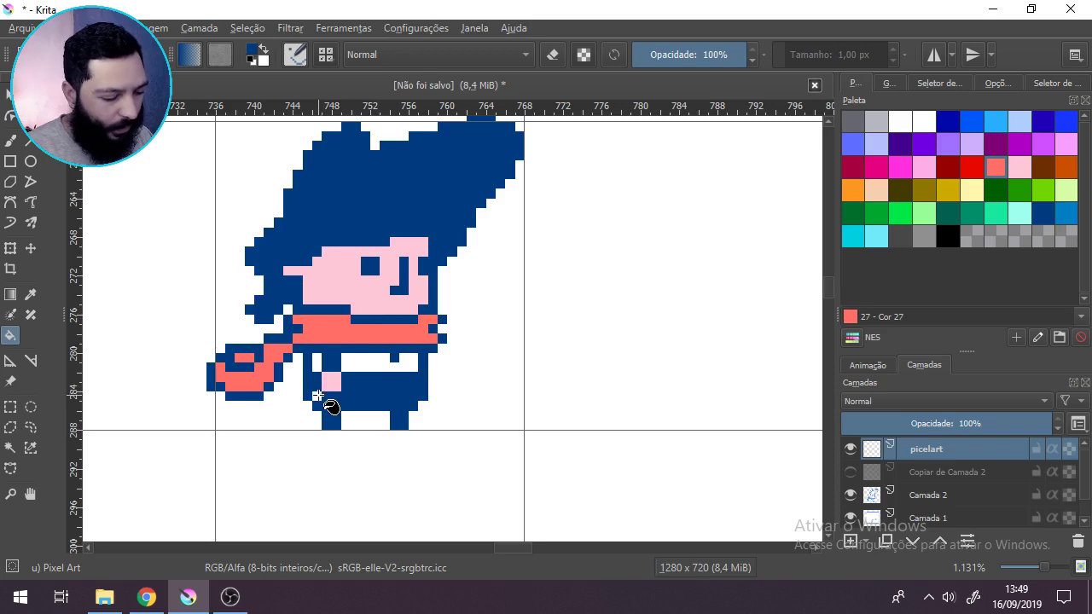
{"action": "key", "text": "ctrl+z"}
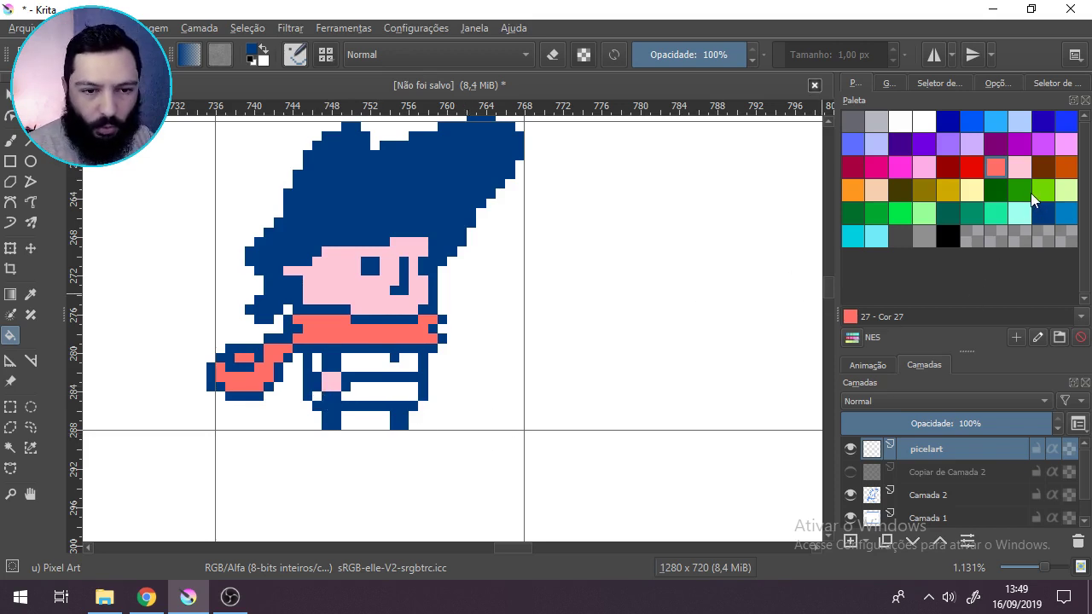
Step: Fill the body's upper and lower bands and the small gaps around the hand with light green Cor 40
{"action": "left_click", "coordinate": [1066, 192]}
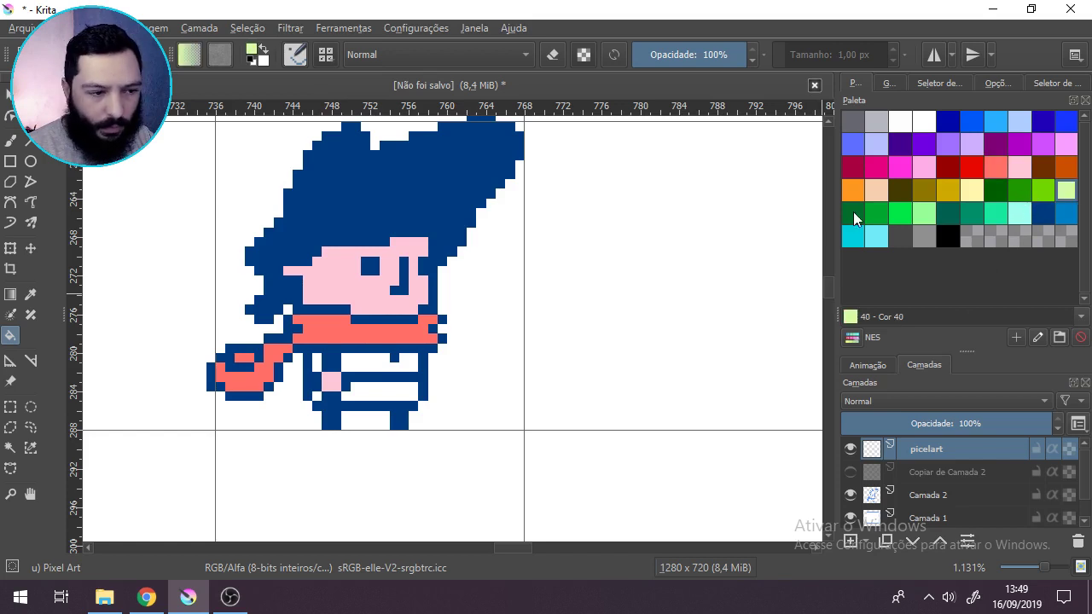
{"action": "left_click", "coordinate": [362, 366]}
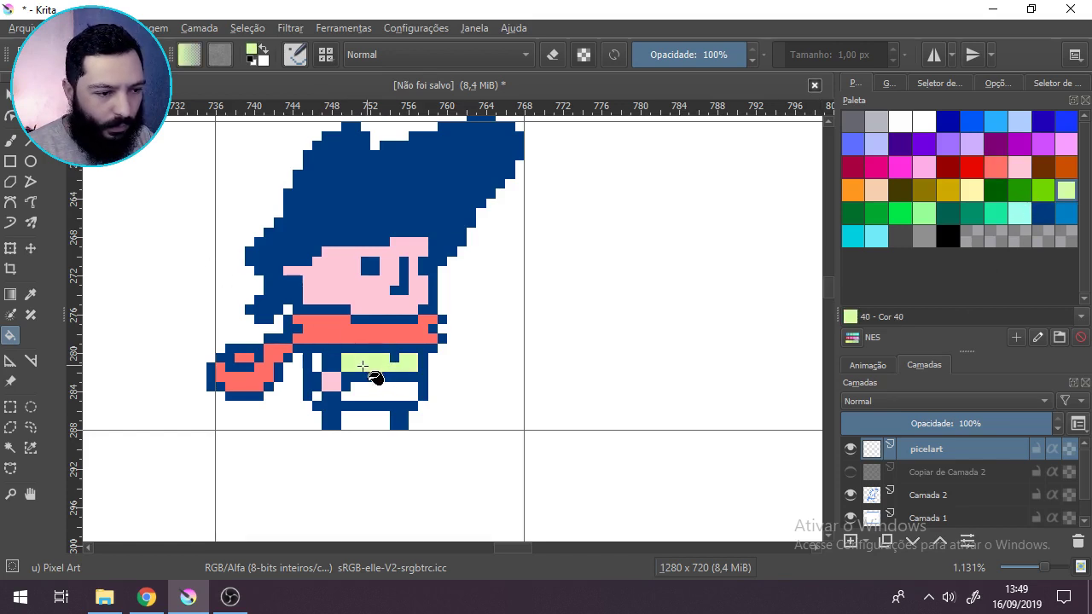
{"action": "left_click", "coordinate": [358, 395]}
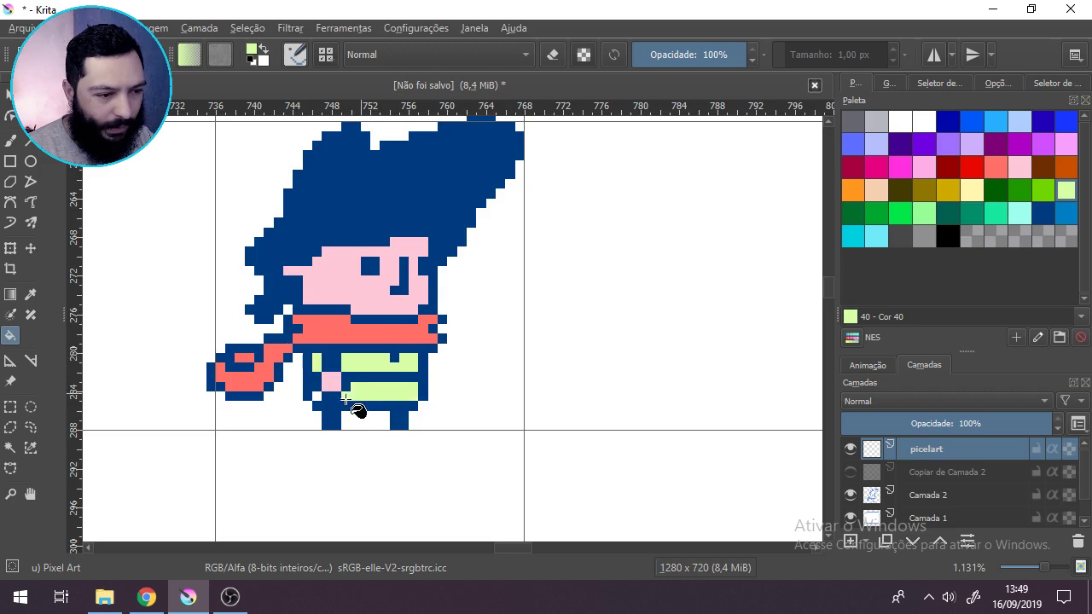
Step: Examine the coloured character at small size and up close to judge the light green body against the hat and scarf
{"action": "scroll", "coordinate": [324, 415], "scroll_direction": "down", "scroll_amount": 3}
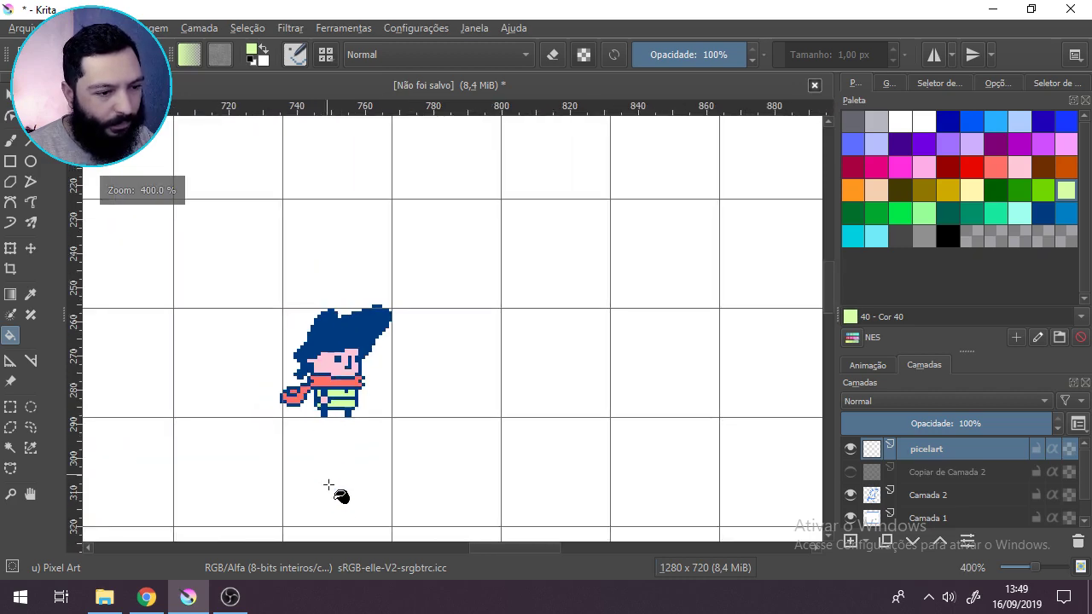
{"action": "scroll", "coordinate": [329, 484], "scroll_direction": "down", "scroll_amount": 2}
{"action": "scroll", "coordinate": [324, 482], "scroll_direction": "up", "scroll_amount": 5}
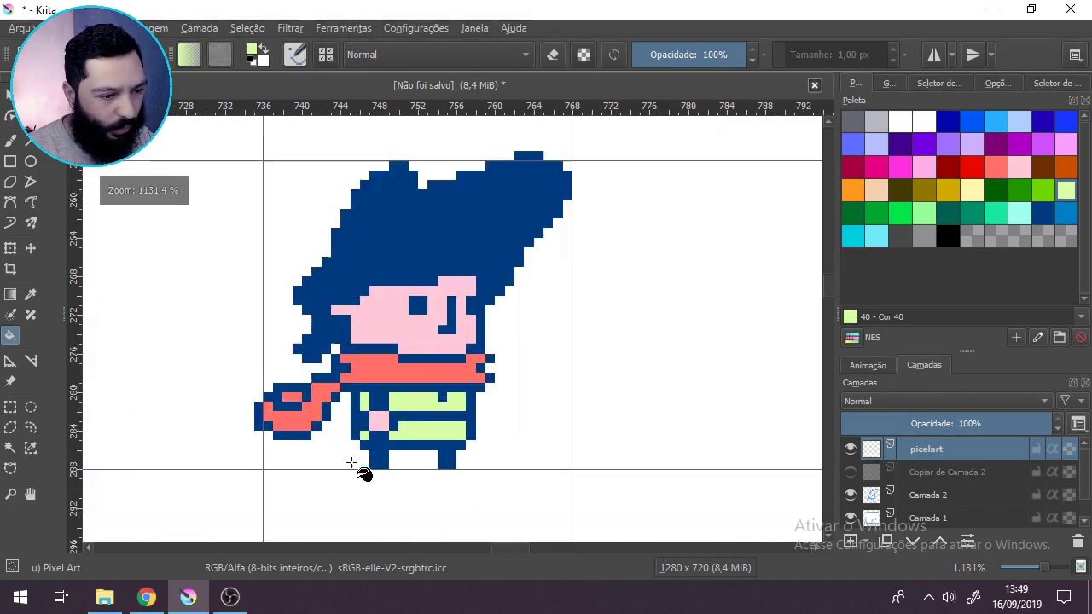
{"action": "scroll", "coordinate": [358, 468], "scroll_direction": "down", "scroll_amount": 1}
{"action": "scroll", "coordinate": [410, 358], "scroll_direction": "up", "scroll_amount": 1}
{"action": "scroll", "coordinate": [415, 386], "scroll_direction": "down", "scroll_amount": 5}
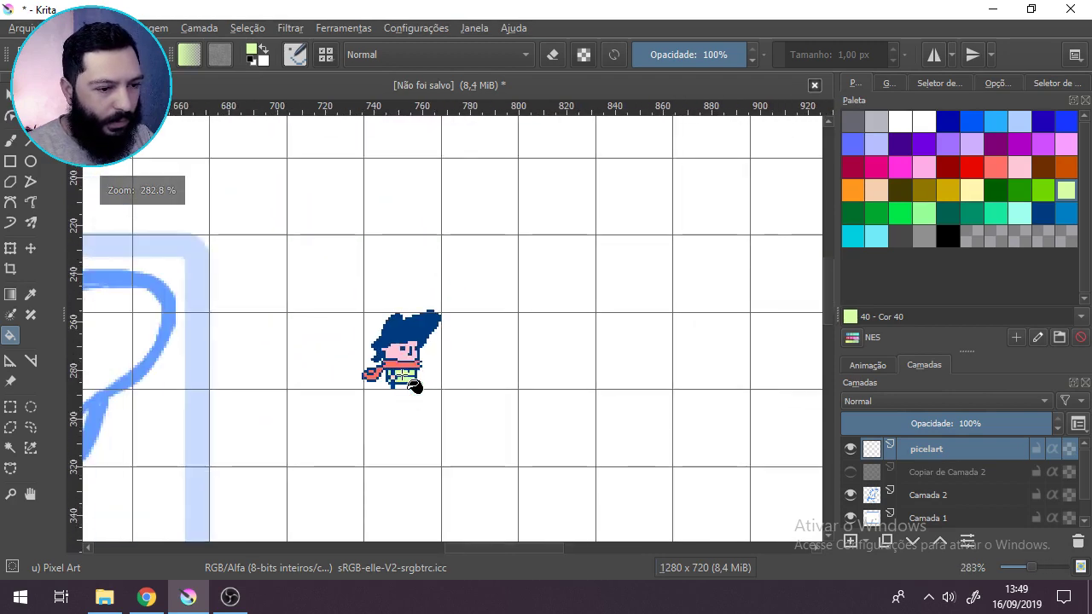
{"action": "scroll", "coordinate": [414, 396], "scroll_direction": "down", "scroll_amount": 1}
{"action": "scroll", "coordinate": [416, 407], "scroll_direction": "up", "scroll_amount": 1}
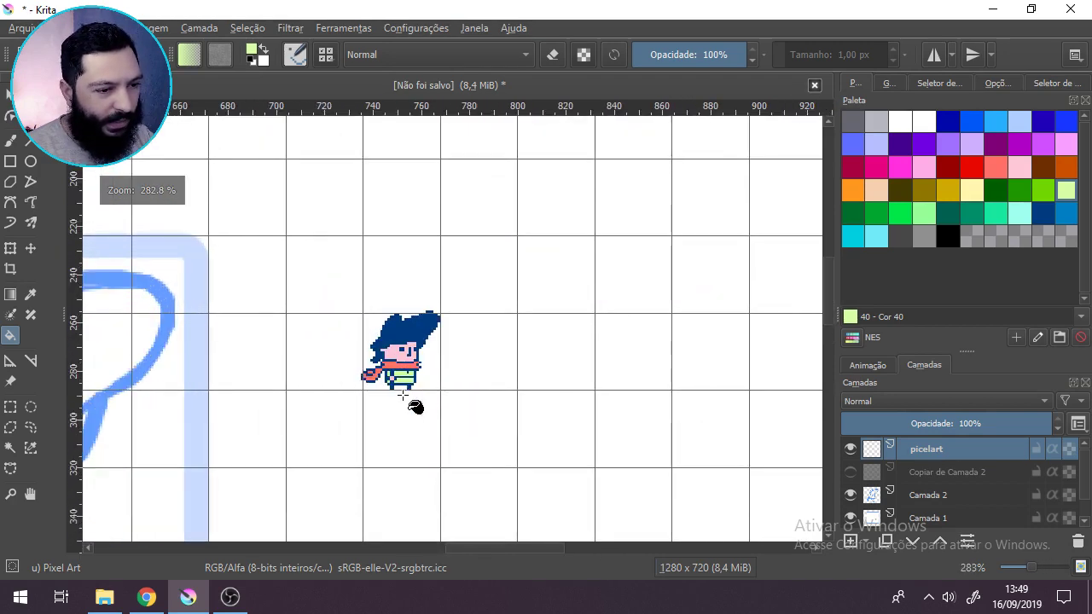
{"action": "scroll", "coordinate": [414, 401], "scroll_direction": "up", "scroll_amount": 2}
{"action": "scroll", "coordinate": [418, 346], "scroll_direction": "up", "scroll_amount": 1}
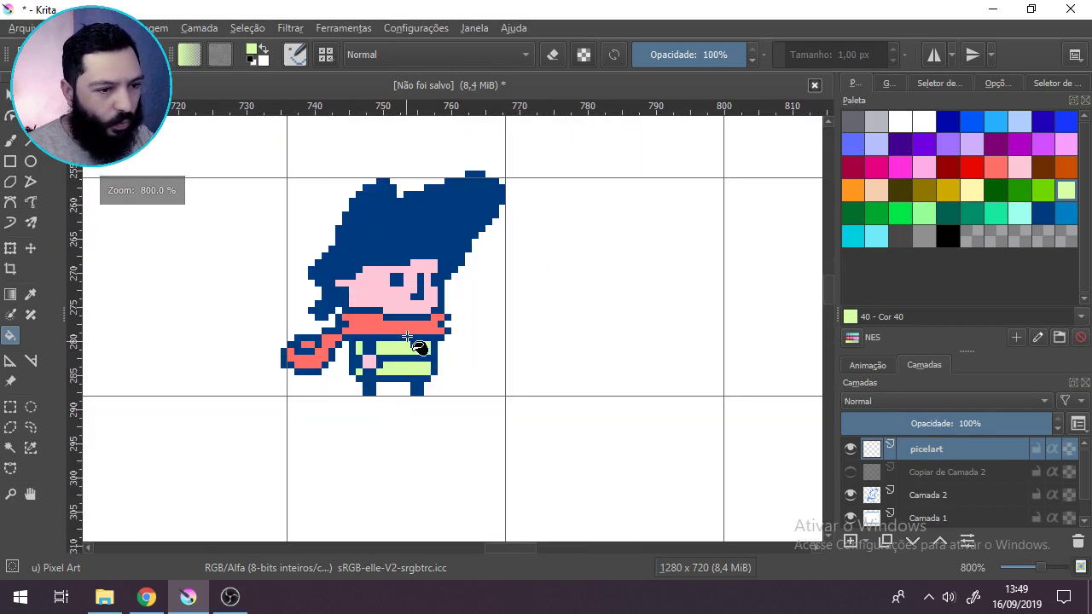
{"action": "scroll", "coordinate": [407, 337], "scroll_direction": "up", "scroll_amount": 1}
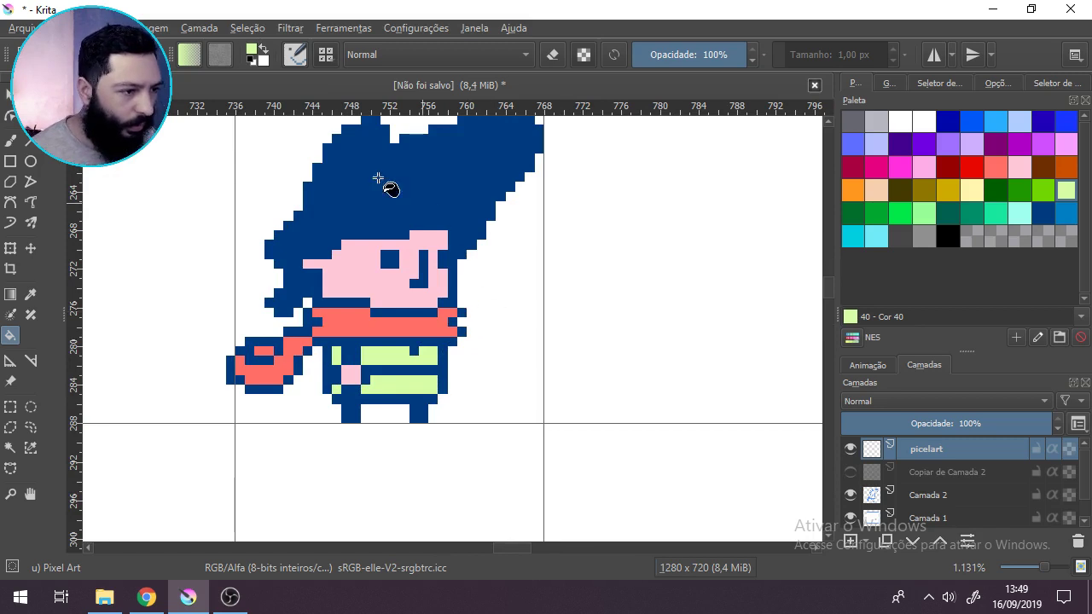
Step: Paint a one-pixel checker pattern across the body's lower green band with the Brush, using dark blue sampled from the hat
{"action": "left_click", "coordinate": [12, 143]}
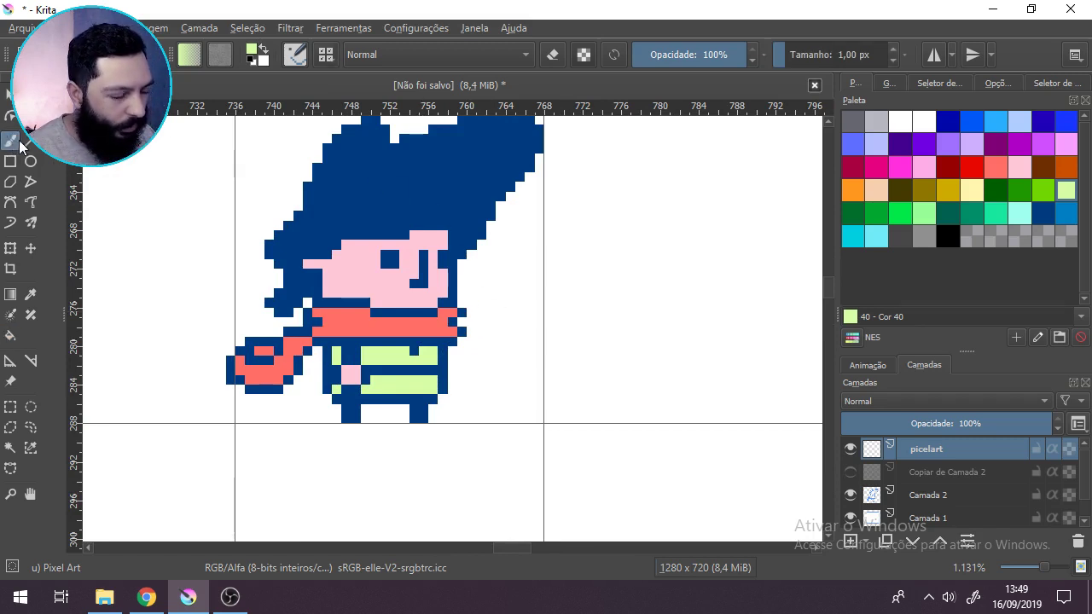
{"action": "key", "text": "ctrl"}
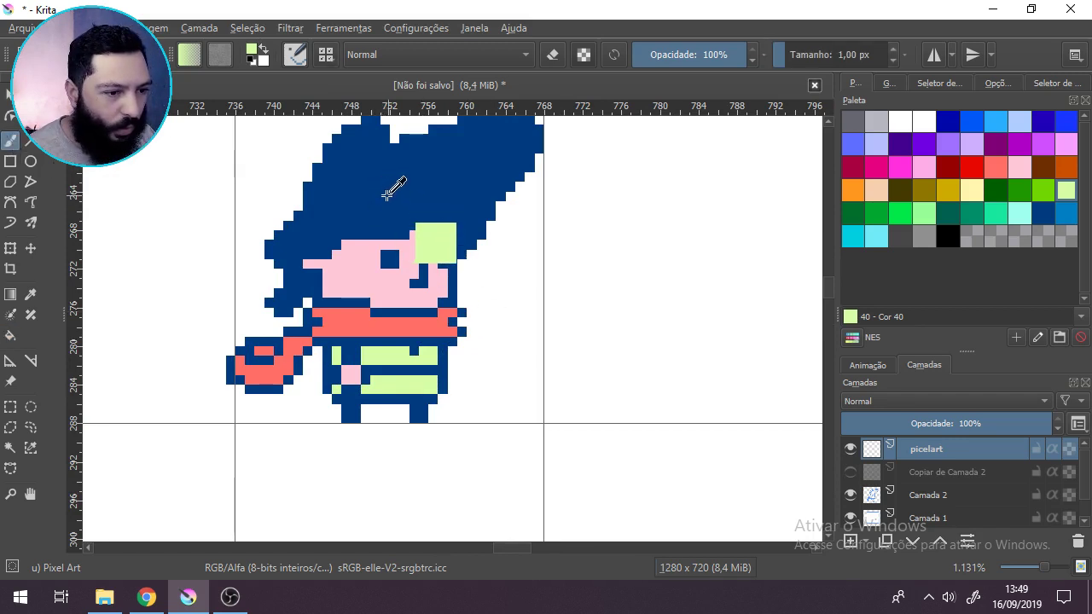
{"action": "left_click", "coordinate": [389, 190], "text": "ctrl"}
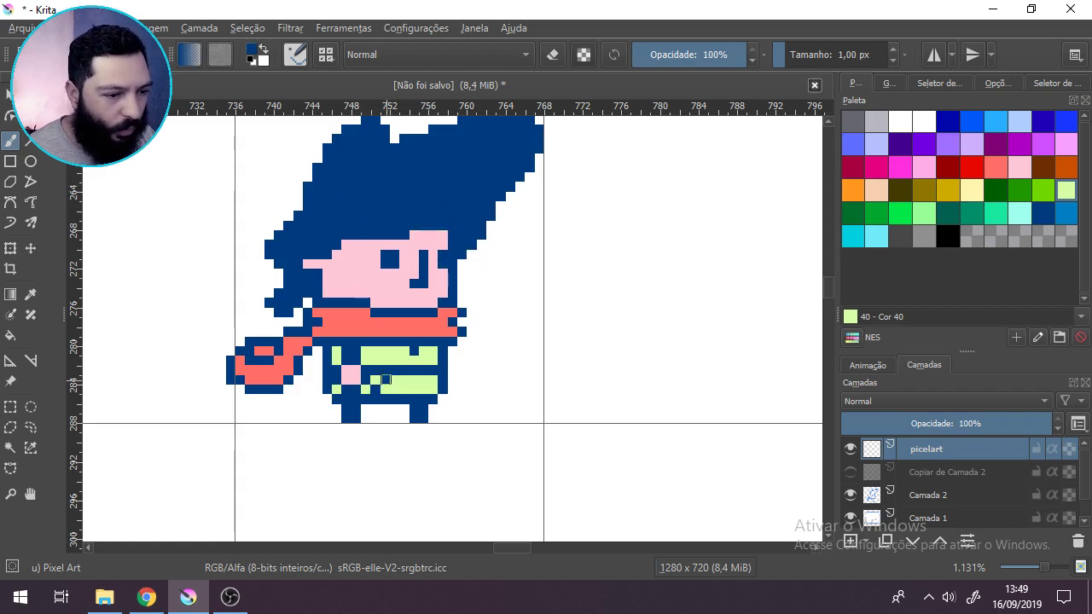
{"action": "left_click", "coordinate": [416, 379]}
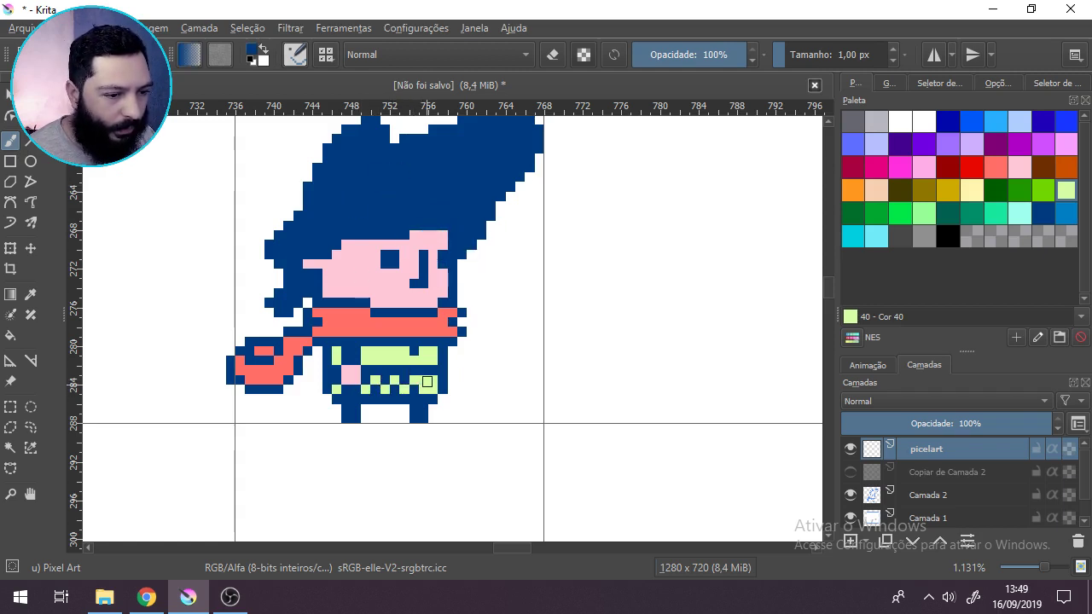
{"action": "left_click", "coordinate": [426, 389]}
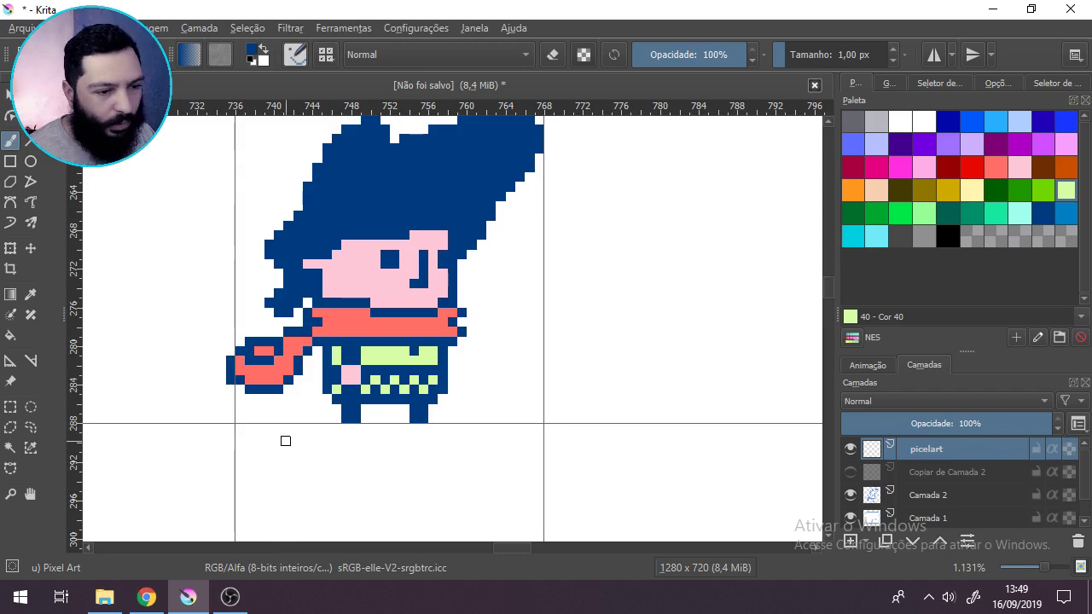
{"action": "scroll", "coordinate": [546, 289], "scroll_direction": "down", "scroll_amount": 5}
{"action": "scroll", "coordinate": [546, 289], "scroll_direction": "down", "scroll_amount": 4}
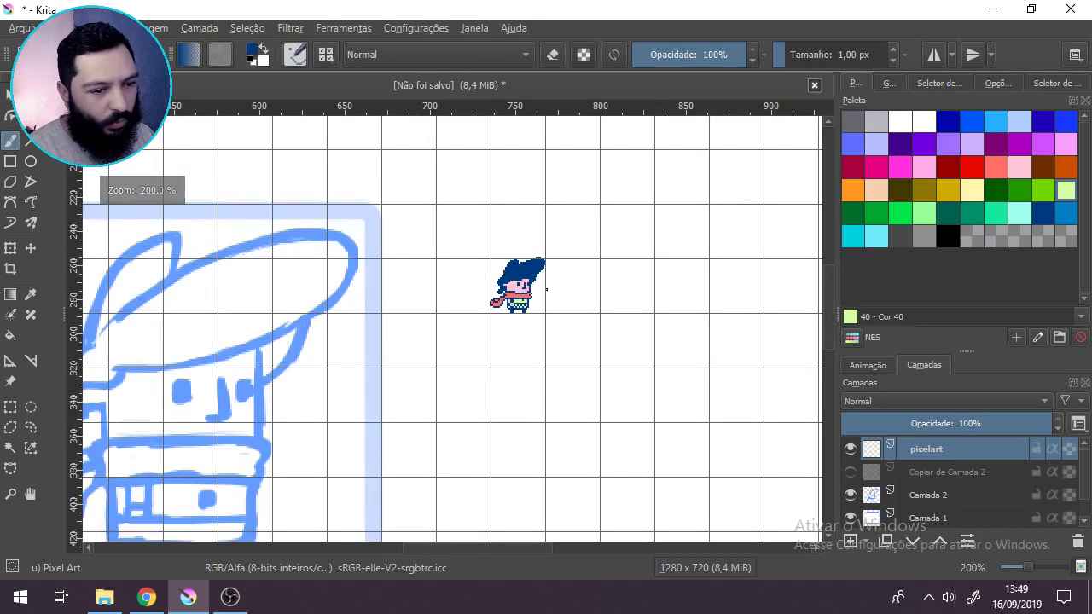
Step: Examine the checker pattern on the body up close and at small size
{"action": "scroll", "coordinate": [546, 289], "scroll_direction": "up", "scroll_amount": 3}
{"action": "scroll", "coordinate": [546, 289], "scroll_direction": "up", "scroll_amount": 4}
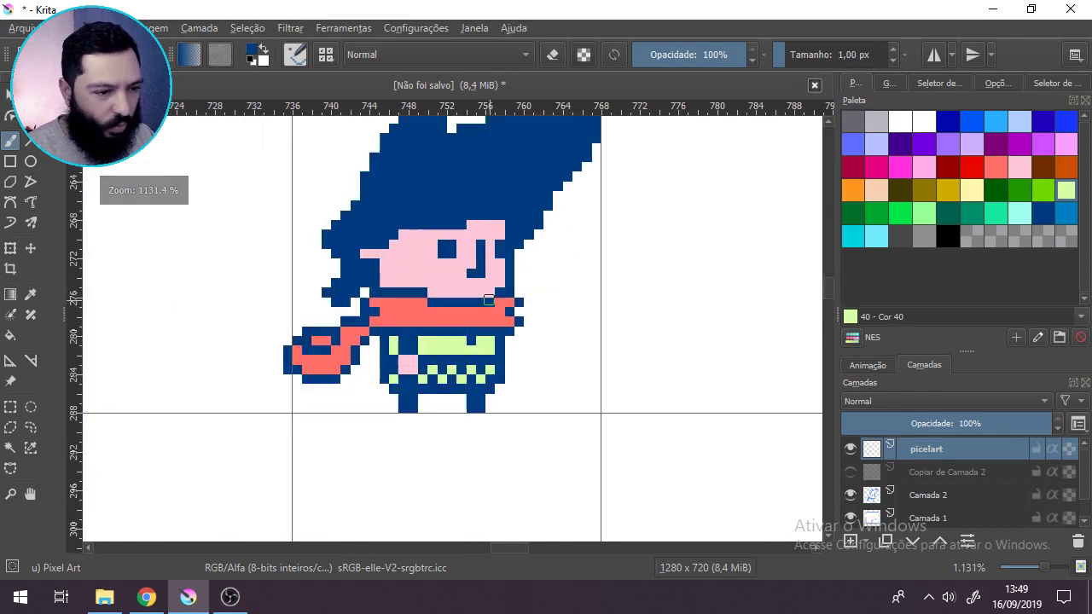
{"action": "scroll", "coordinate": [463, 341], "scroll_direction": "up", "scroll_amount": 1}
{"action": "scroll", "coordinate": [464, 341], "scroll_direction": "down", "scroll_amount": 1}
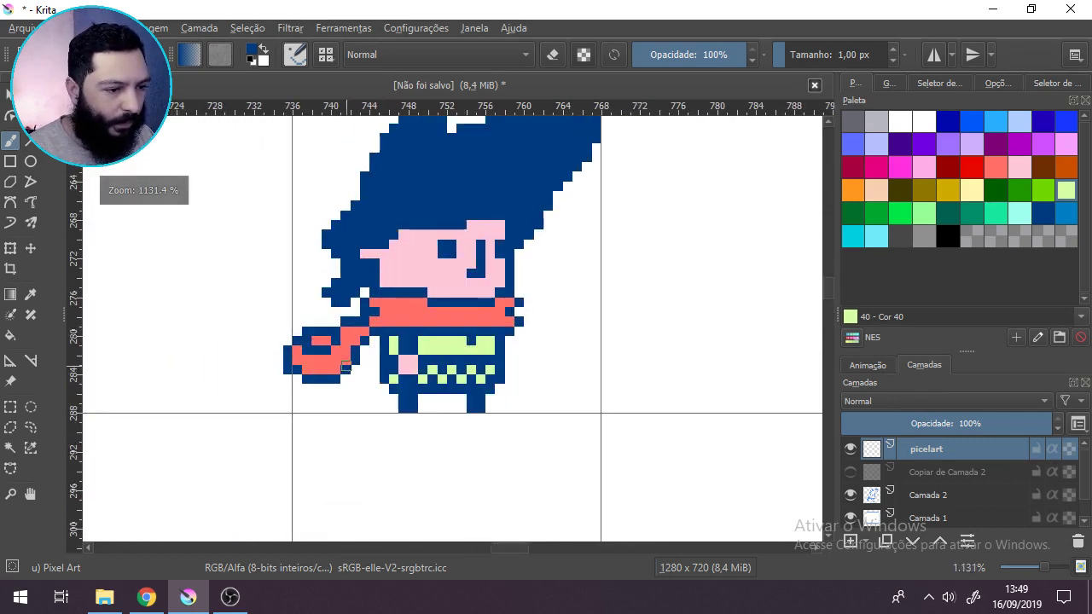
{"action": "scroll", "coordinate": [347, 366], "scroll_direction": "up", "scroll_amount": 1}
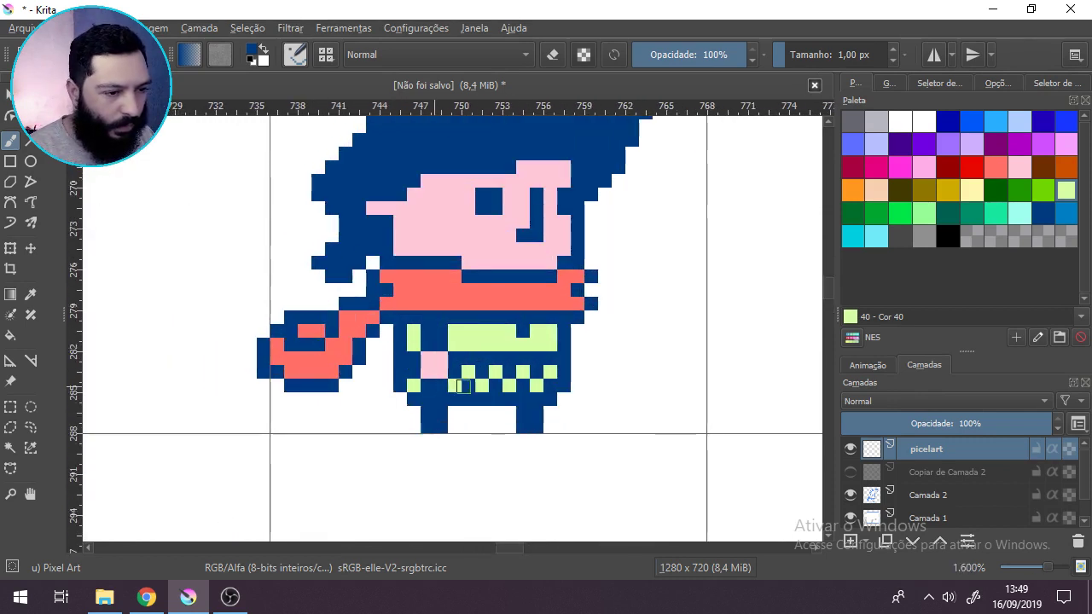
{"action": "scroll", "coordinate": [551, 402], "scroll_direction": "down", "scroll_amount": 2}
{"action": "scroll", "coordinate": [553, 400], "scroll_direction": "down", "scroll_amount": 1}
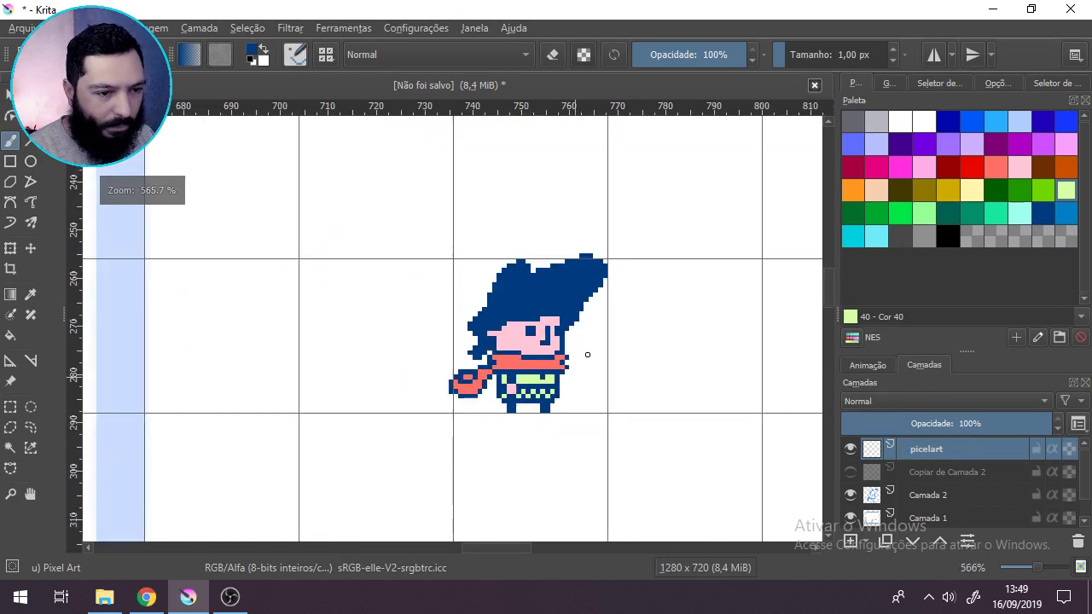
{"action": "scroll", "coordinate": [585, 353], "scroll_direction": "up", "scroll_amount": 2}
{"action": "scroll", "coordinate": [583, 305], "scroll_direction": "up", "scroll_amount": 1}
{"action": "scroll", "coordinate": [677, 414], "scroll_direction": "down", "scroll_amount": 2}
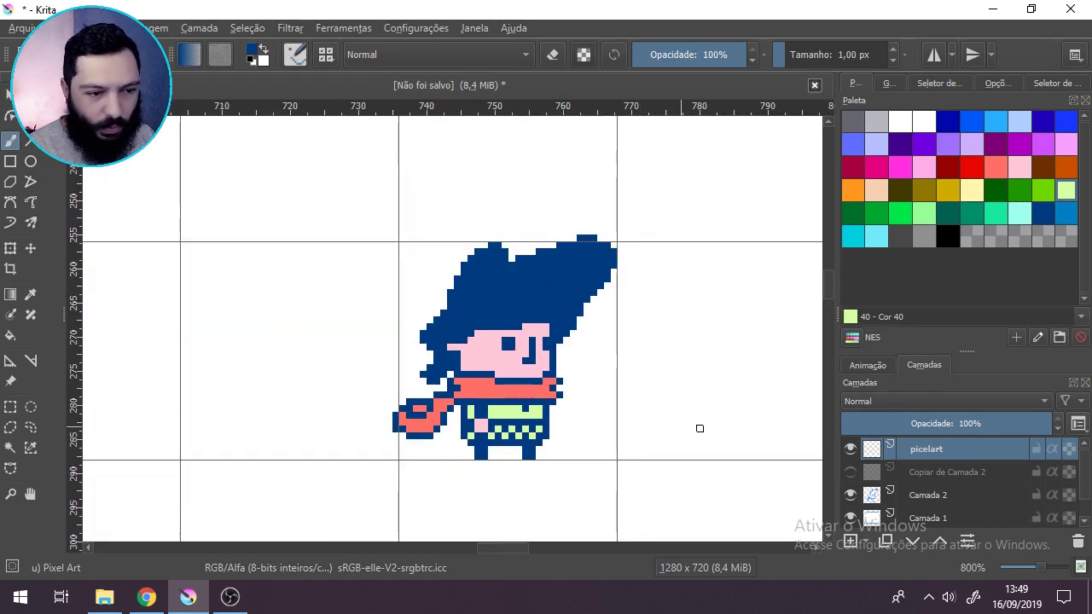
Step: Compare the pixel art with the sketch by temporarily hiding the picelart layer and showing Copiar de Camada 2
{"action": "left_click", "coordinate": [851, 457]}
{"action": "left_click", "coordinate": [853, 472]}
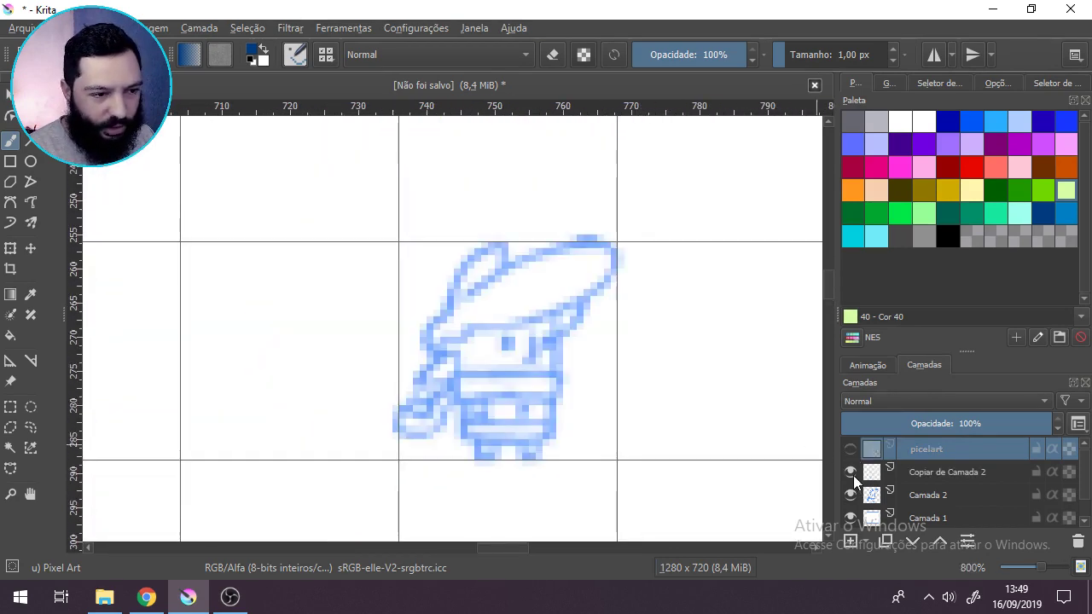
{"action": "left_click", "coordinate": [853, 473]}
{"action": "left_click", "coordinate": [850, 450]}
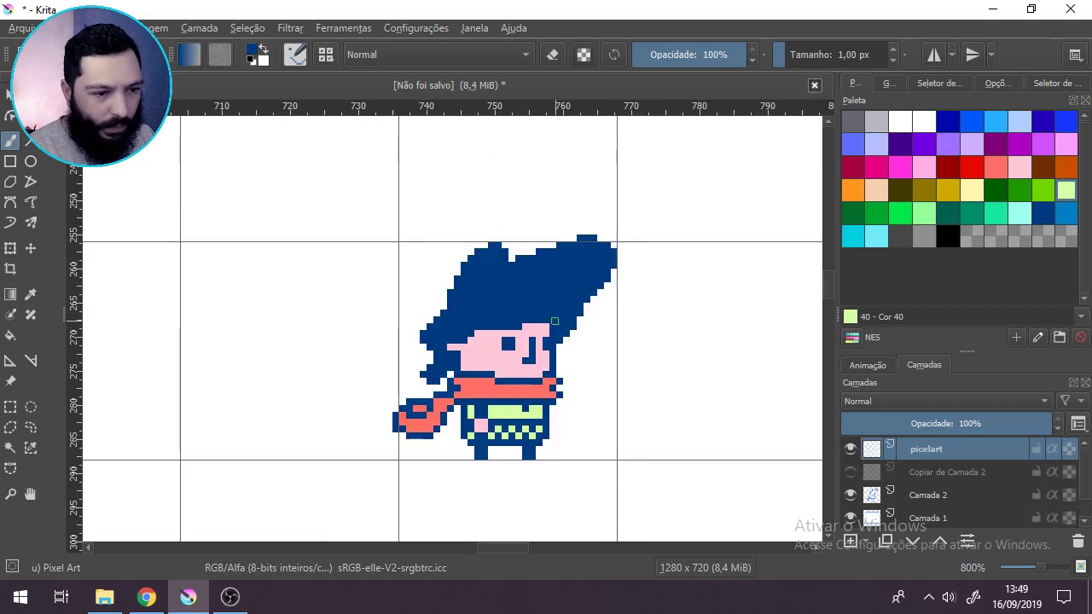
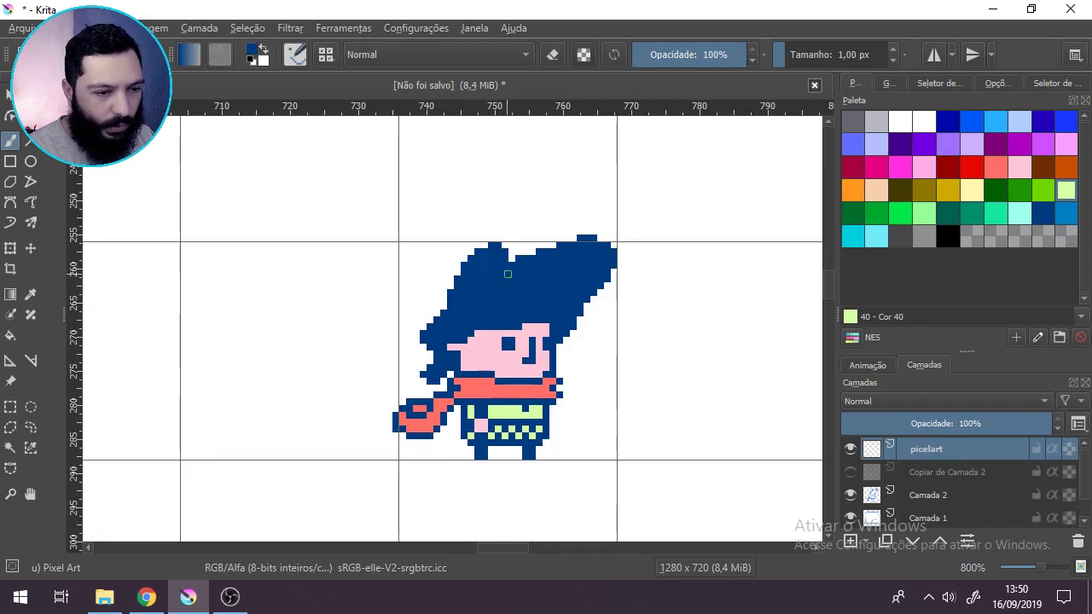
Step: Erase the dark blue pixels under the hat brim in front of the face, using the Brush in eraser mode
{"action": "scroll", "coordinate": [620, 394], "scroll_direction": "up", "scroll_amount": 1}
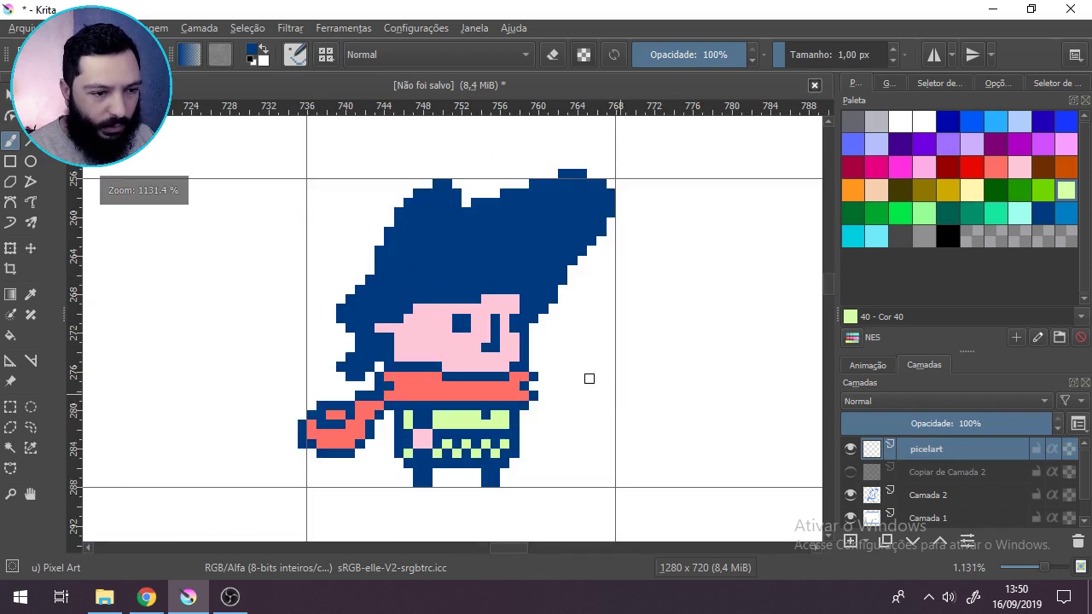
{"action": "scroll", "coordinate": [563, 302], "scroll_direction": "down", "scroll_amount": 3}
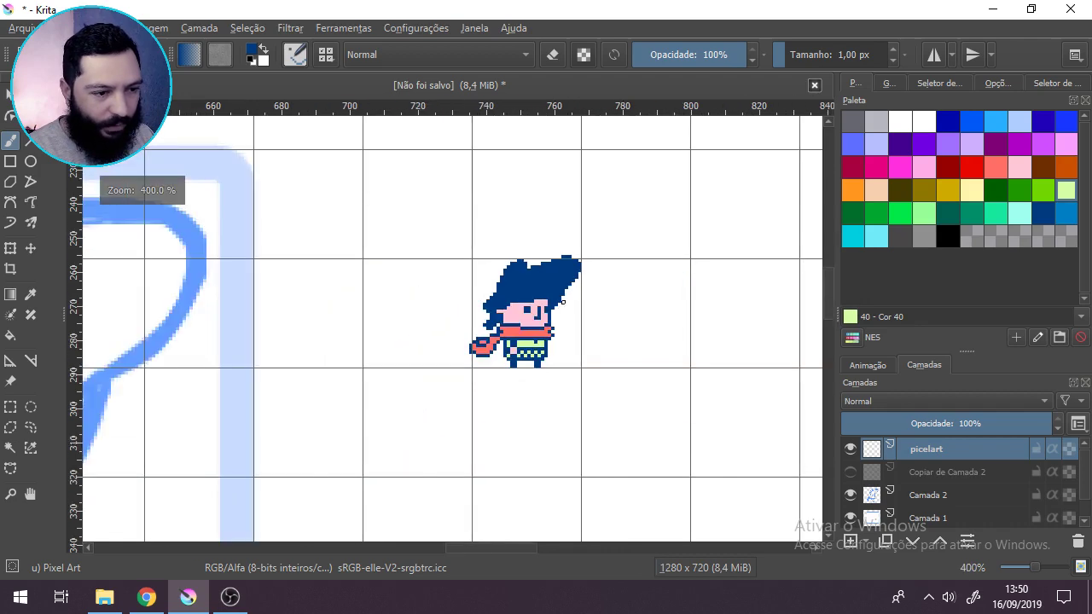
{"action": "scroll", "coordinate": [563, 340], "scroll_direction": "up", "scroll_amount": 4}
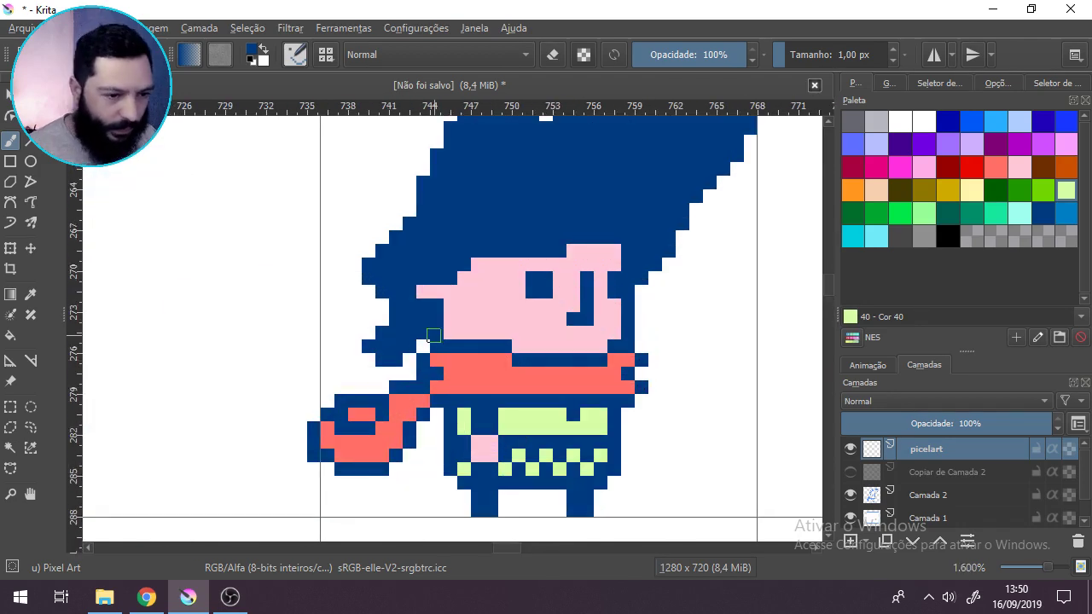
{"action": "left_click_drag", "start_coordinate": [606, 312], "coordinate": [544, 296]}
{"action": "left_click", "coordinate": [553, 54]}
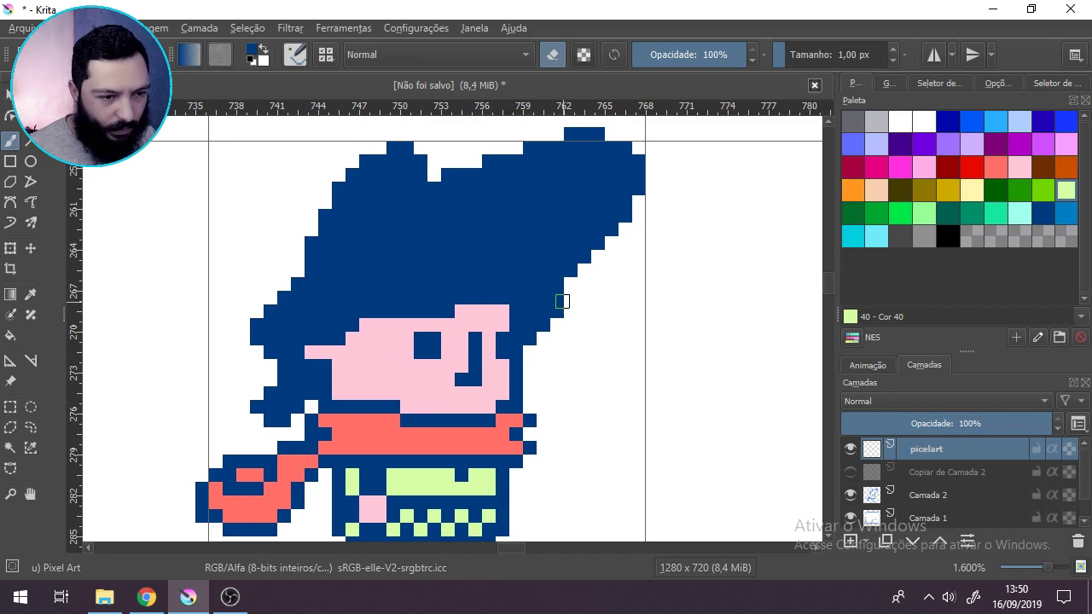
{"action": "mouse_move", "coordinate": [535, 316]}
{"action": "left_mouse_down"}
{"action": "mouse_move", "coordinate": [546, 310]}
{"action": "mouse_move", "coordinate": [546, 328]}
{"action": "mouse_move", "coordinate": [540, 318]}
{"action": "left_mouse_up"}
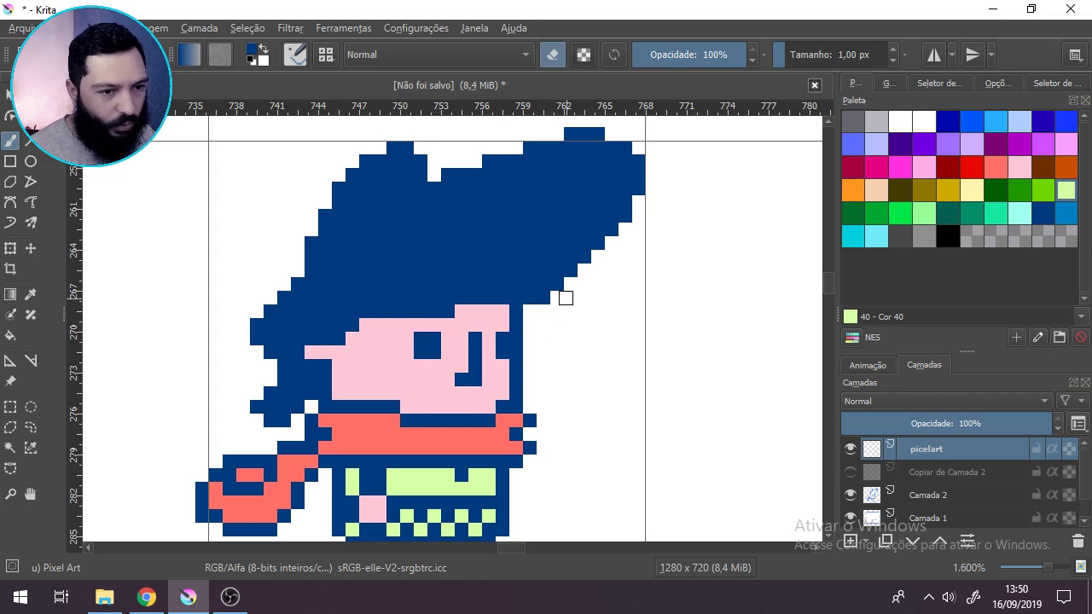
{"action": "scroll", "coordinate": [566, 298], "scroll_direction": "down", "scroll_amount": 3}
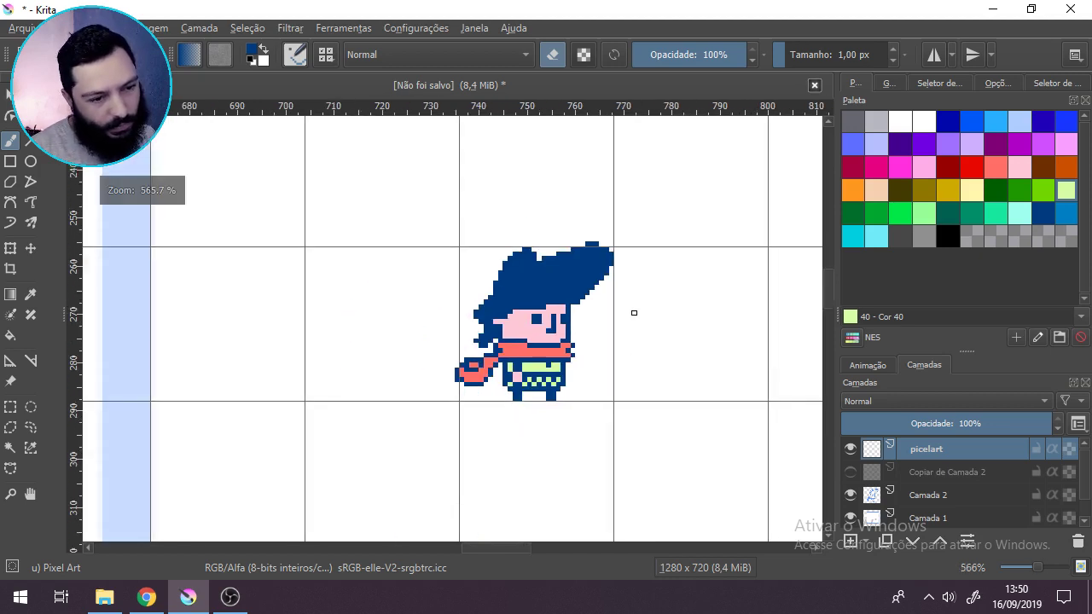
Step: Erase the jagged dark blue hair pixels behind the head, just above the scarf
{"action": "scroll", "coordinate": [634, 313], "scroll_direction": "up", "scroll_amount": 3}
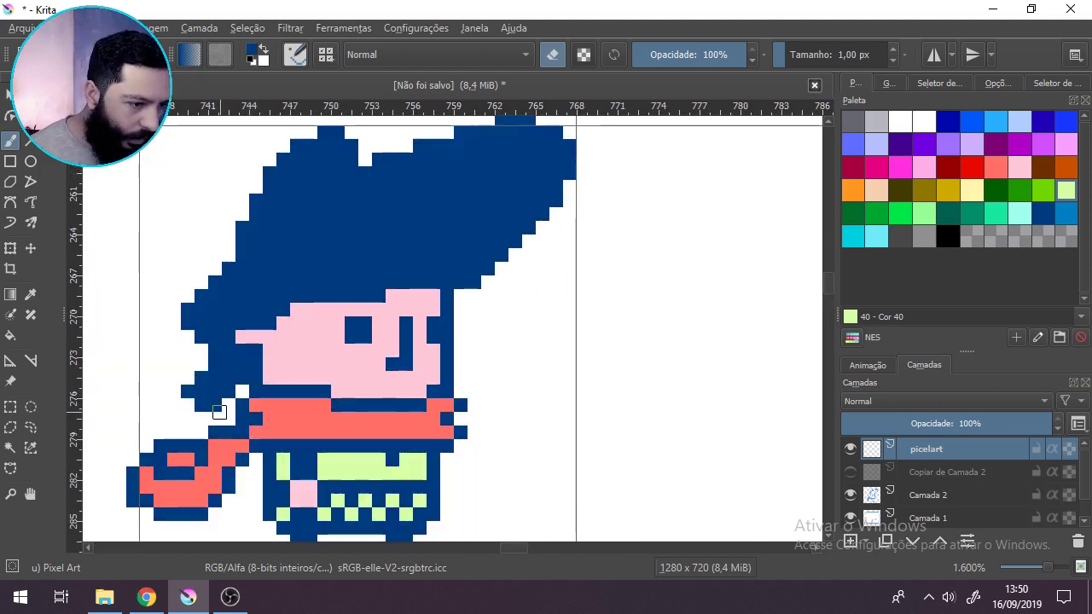
{"action": "mouse_move", "coordinate": [218, 411]}
{"action": "left_mouse_down"}
{"action": "mouse_move", "coordinate": [202, 417]}
{"action": "mouse_move", "coordinate": [216, 402]}
{"action": "mouse_move", "coordinate": [190, 397]}
{"action": "mouse_move", "coordinate": [193, 378]}
{"action": "mouse_move", "coordinate": [231, 394]}
{"action": "mouse_move", "coordinate": [214, 379]}
{"action": "mouse_move", "coordinate": [239, 385]}
{"action": "mouse_move", "coordinate": [198, 407]}
{"action": "mouse_move", "coordinate": [247, 431]}
{"action": "left_mouse_up"}
{"action": "left_click", "coordinate": [201, 379]}
{"action": "left_click", "coordinate": [214, 391]}
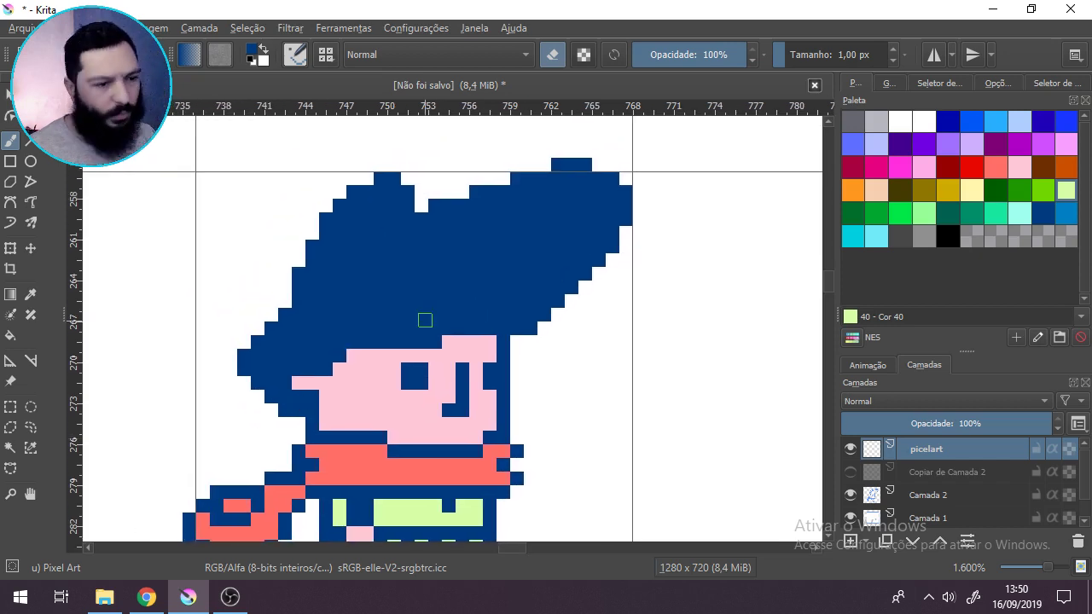
{"action": "scroll", "coordinate": [425, 320], "scroll_direction": "down", "scroll_amount": 5}
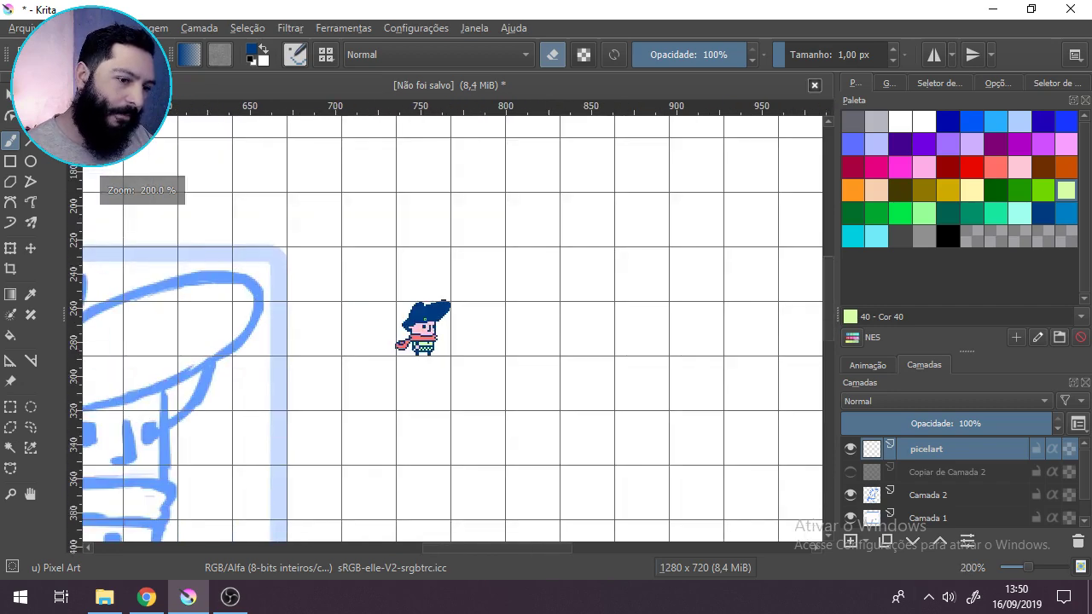
Step: Turn off eraser mode and repaint a shorter dark blue hair tuft behind the head
{"action": "scroll", "coordinate": [424, 320], "scroll_direction": "up", "scroll_amount": 2}
{"action": "scroll", "coordinate": [425, 320], "scroll_direction": "up", "scroll_amount": 1}
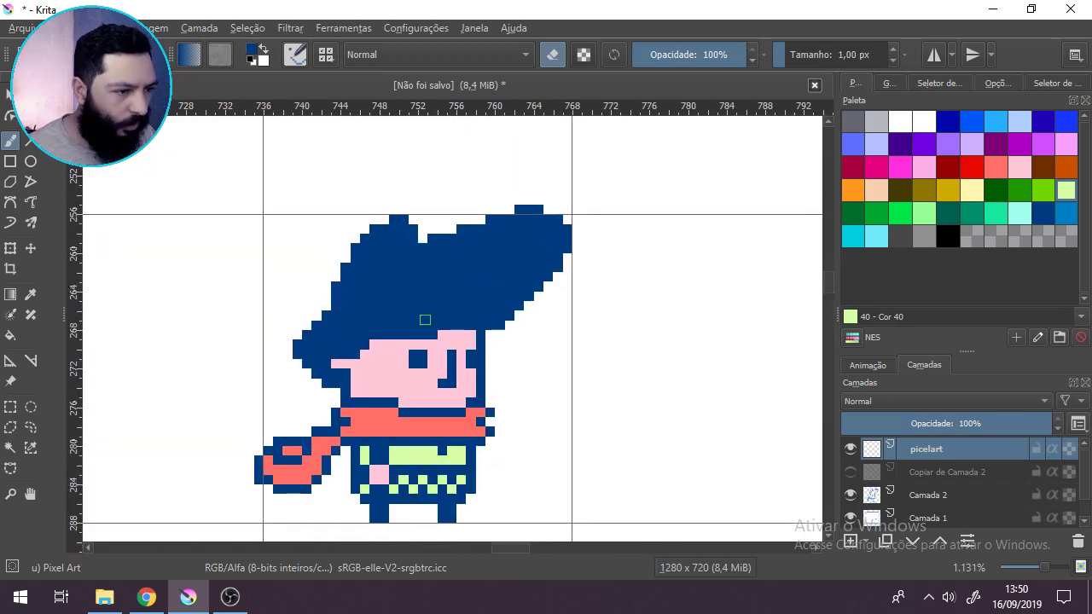
{"action": "key", "text": "e"}
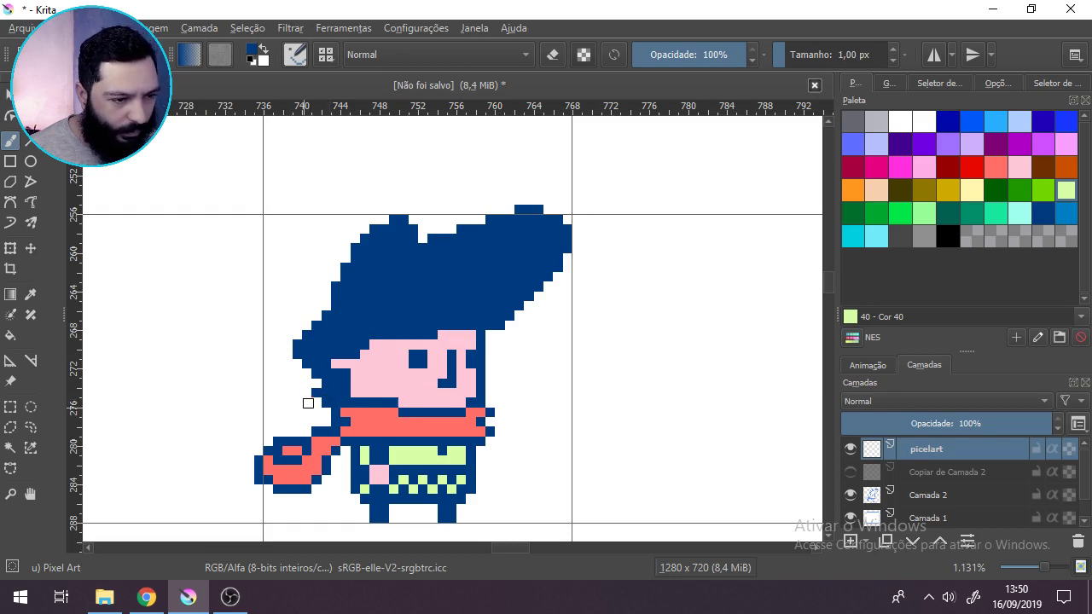
{"action": "left_click", "coordinate": [319, 400]}
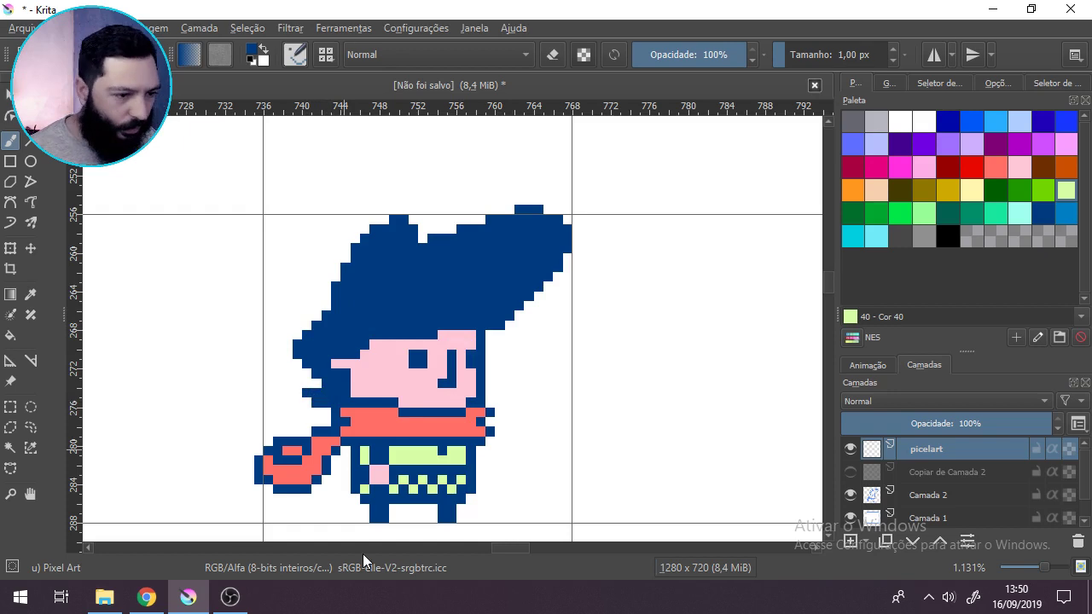
Step: Extend the hat brim's upper edge by one dark blue pixel, undoing the extra pixels painted above it
{"action": "left_click_drag", "start_coordinate": [518, 444], "coordinate": [563, 436]}
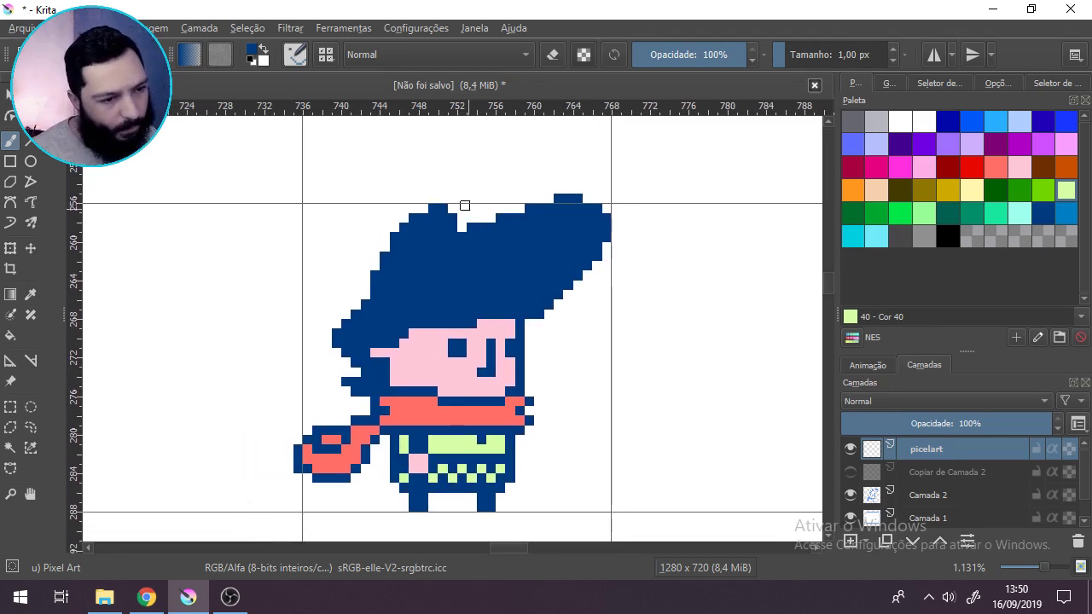
{"action": "mouse_move", "coordinate": [501, 232]}
{"action": "left_mouse_down"}
{"action": "mouse_move", "coordinate": [534, 200]}
{"action": "mouse_move", "coordinate": [570, 195]}
{"action": "left_mouse_up"}
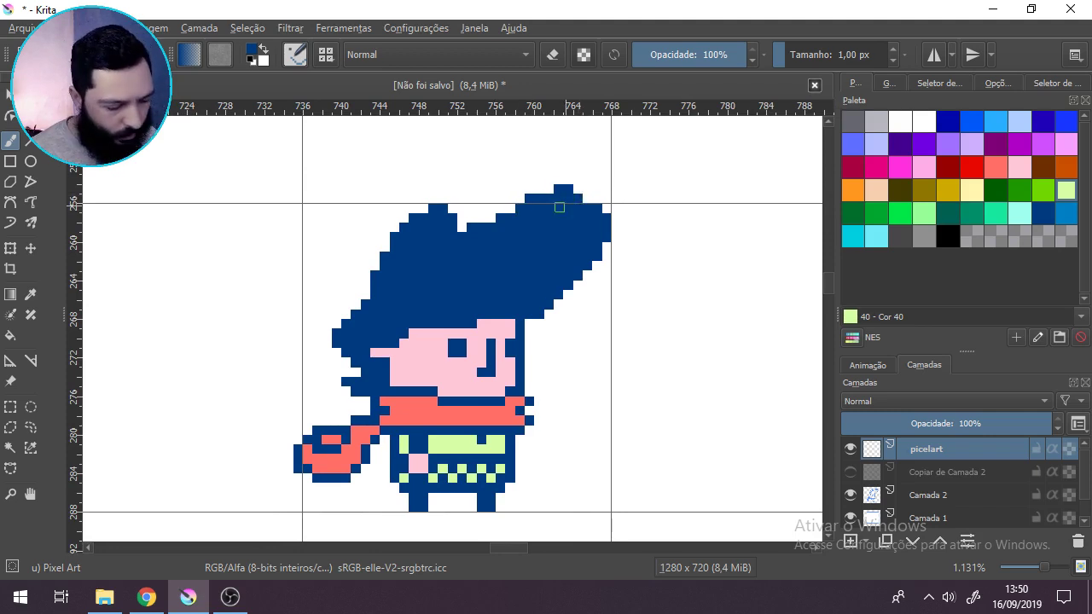
{"action": "key", "text": "ctrl+z"}
{"action": "key", "text": "ctrl+z"}
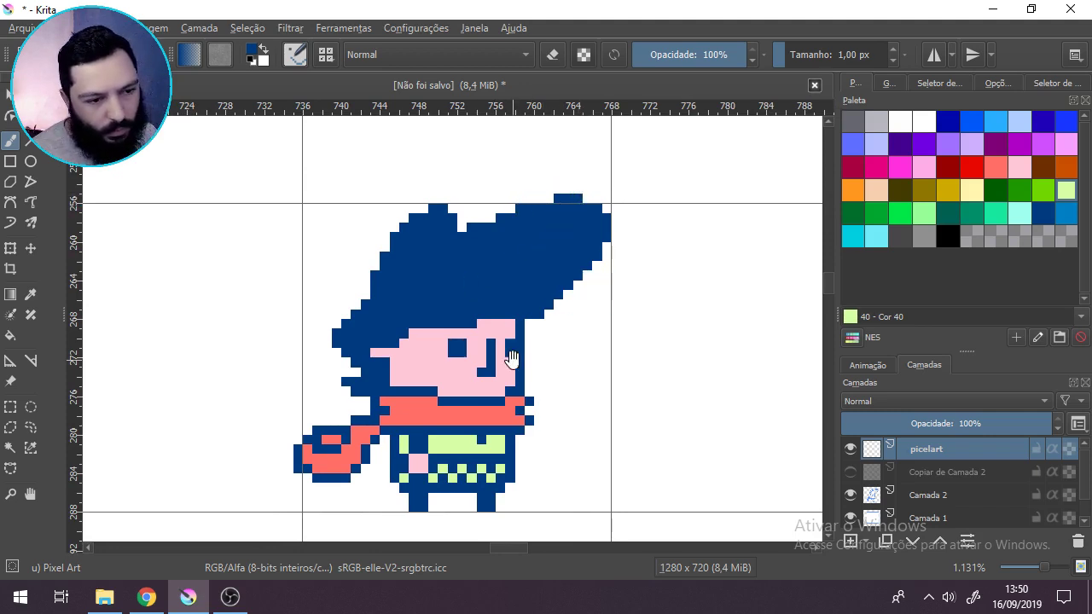
Step: Paint small blush marks on both cheeks with the Brush, using the coral sampled from the scarf
{"action": "left_click_drag", "start_coordinate": [538, 233], "coordinate": [487, 227]}
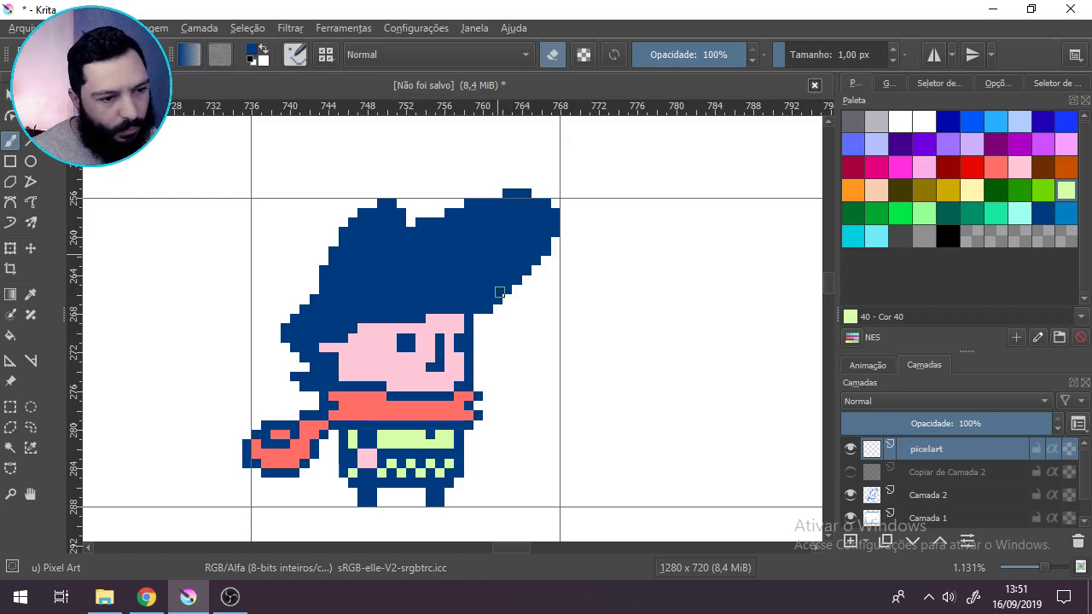
{"action": "mouse_move", "coordinate": [511, 392]}
{"action": "left_mouse_down"}
{"action": "mouse_move", "coordinate": [472, 346]}
{"action": "mouse_move", "coordinate": [354, 348]}
{"action": "mouse_move", "coordinate": [438, 405]}
{"action": "mouse_move", "coordinate": [483, 384]}
{"action": "mouse_move", "coordinate": [485, 368]}
{"action": "left_mouse_up"}
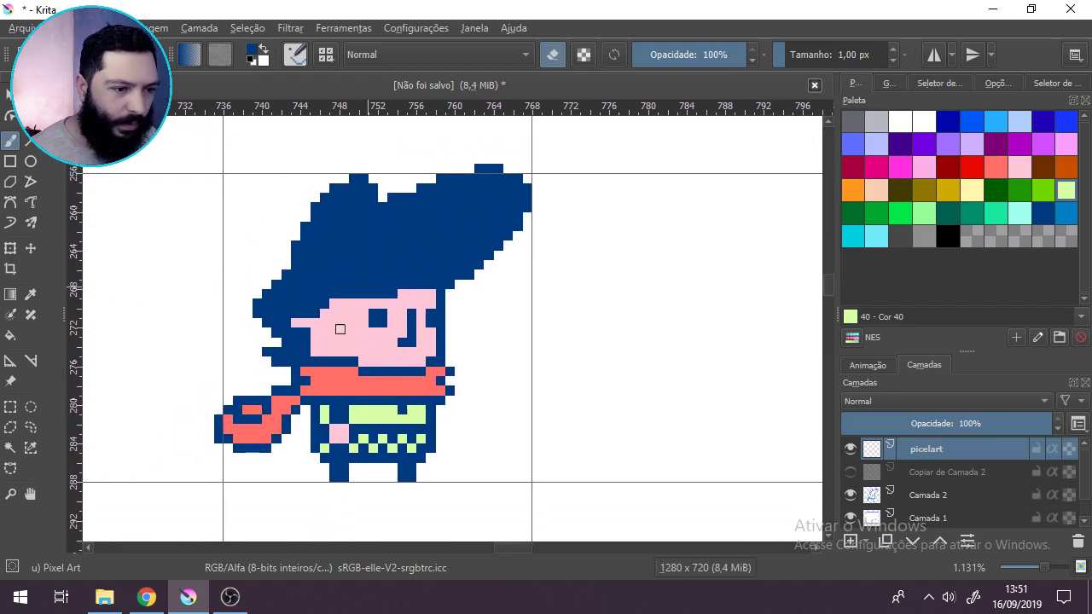
{"action": "left_click", "coordinate": [341, 371], "text": "ctrl"}
{"action": "key", "text": "e"}
{"action": "left_click", "coordinate": [363, 340]}
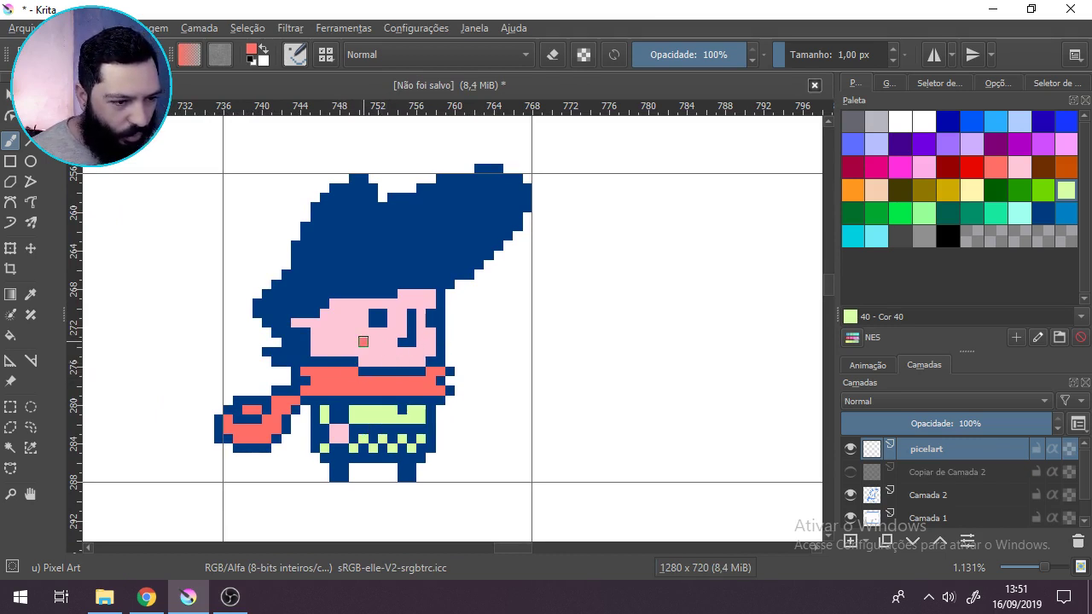
{"action": "left_click", "coordinate": [430, 342]}
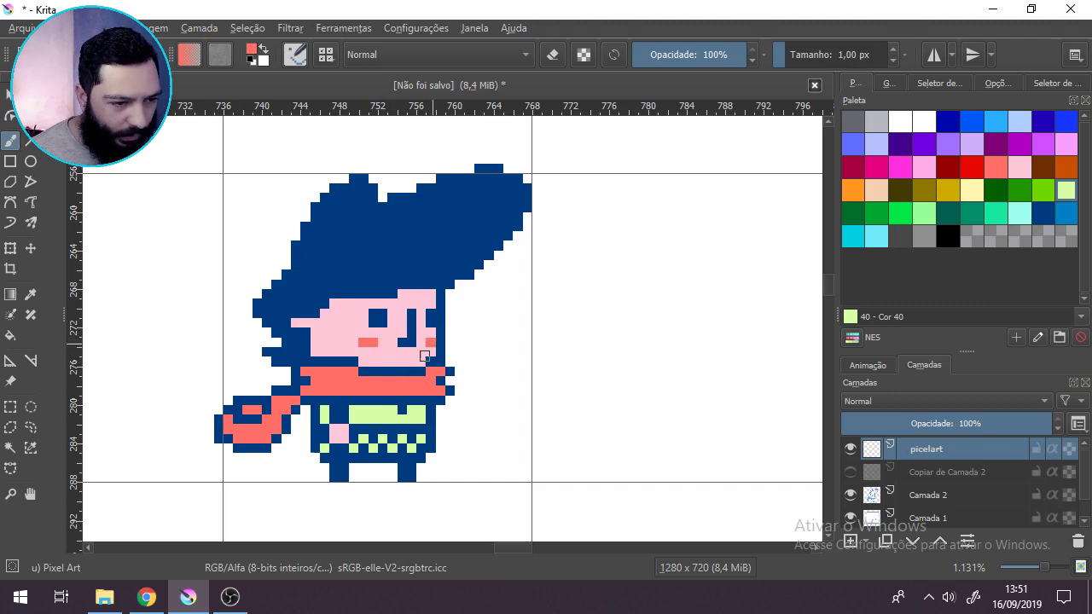
Step: Examine the character at several sizes to judge the blush marks against the face and scarf
{"action": "scroll", "coordinate": [239, 478], "scroll_direction": "down", "scroll_amount": 3}
{"action": "scroll", "coordinate": [238, 474], "scroll_direction": "up", "scroll_amount": 3}
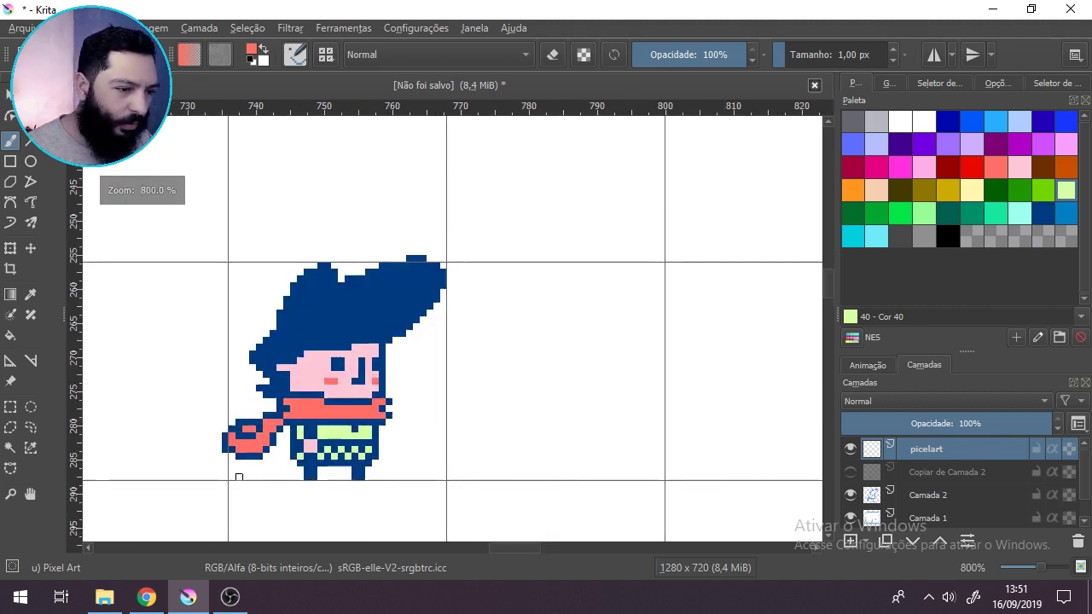
{"action": "scroll", "coordinate": [436, 359], "scroll_direction": "left", "scroll_amount": 2}
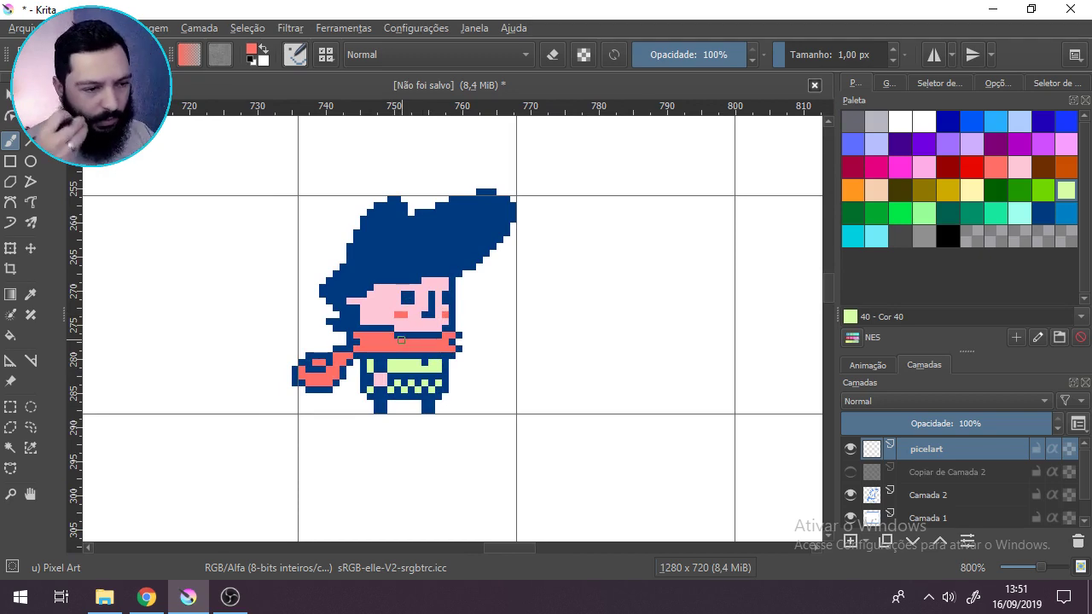
{"action": "scroll", "coordinate": [373, 345], "scroll_direction": "up", "scroll_amount": 2}
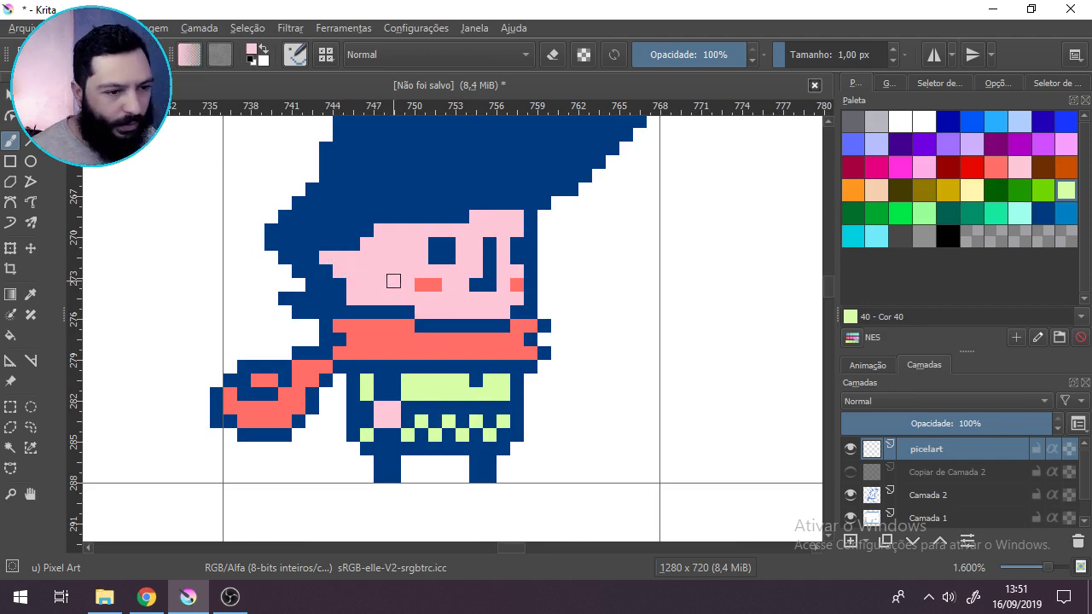
{"action": "scroll", "coordinate": [393, 280], "scroll_direction": "down", "scroll_amount": 3}
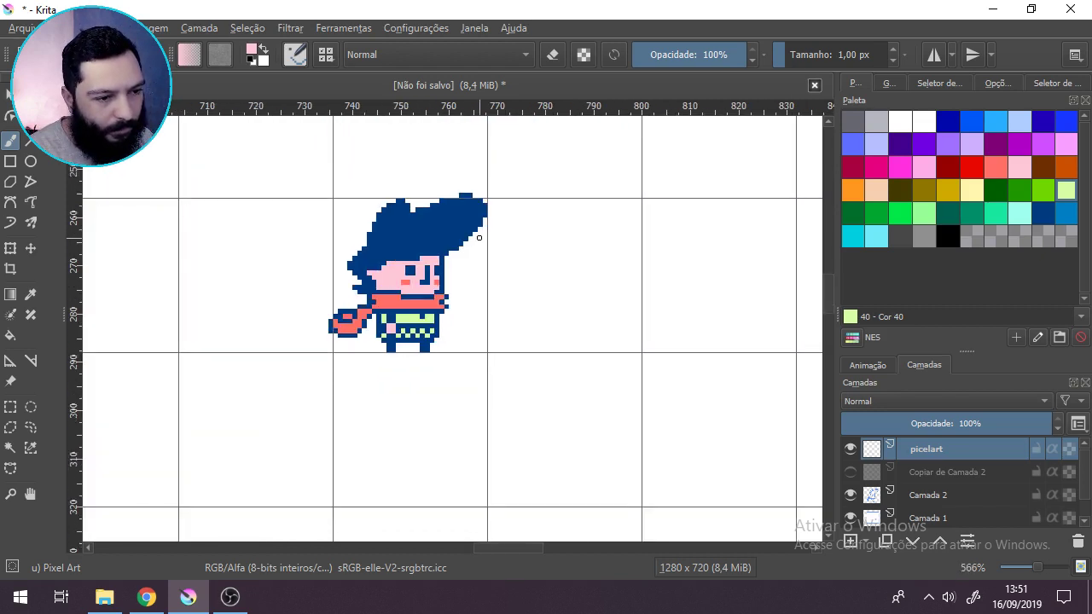
{"action": "scroll", "coordinate": [480, 237], "scroll_direction": "up", "scroll_amount": 3}
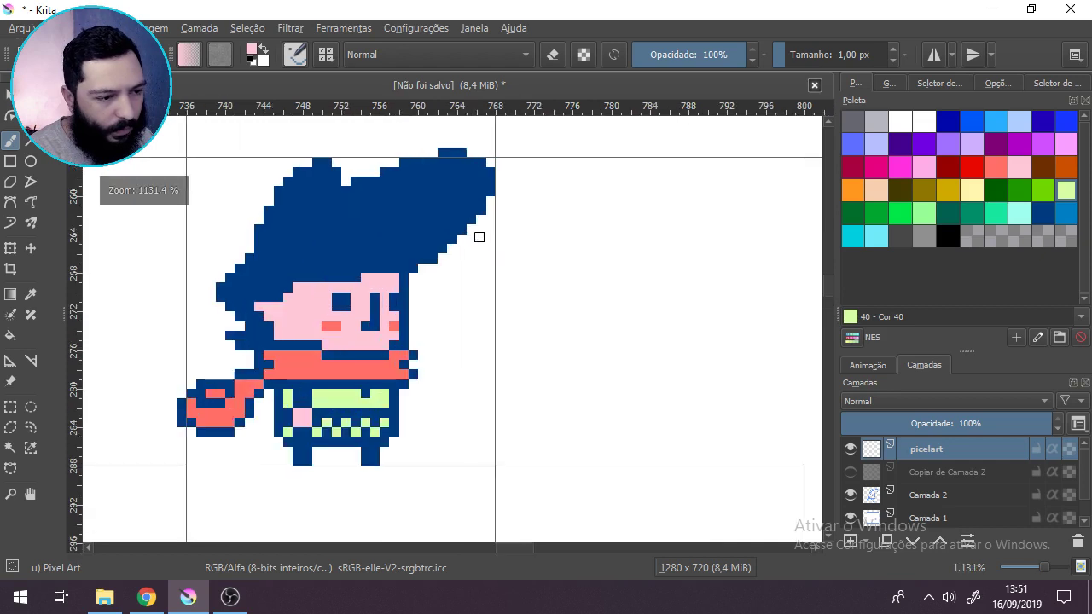
{"action": "scroll", "coordinate": [477, 236], "scroll_direction": "down", "scroll_amount": 4}
{"action": "scroll", "coordinate": [392, 317], "scroll_direction": "up", "scroll_amount": 2}
Step: Paint over the small coral patch inside the scarf tail's loop with dark blue sampled from its outline
{"action": "scroll", "coordinate": [392, 318], "scroll_direction": "up", "scroll_amount": 3}
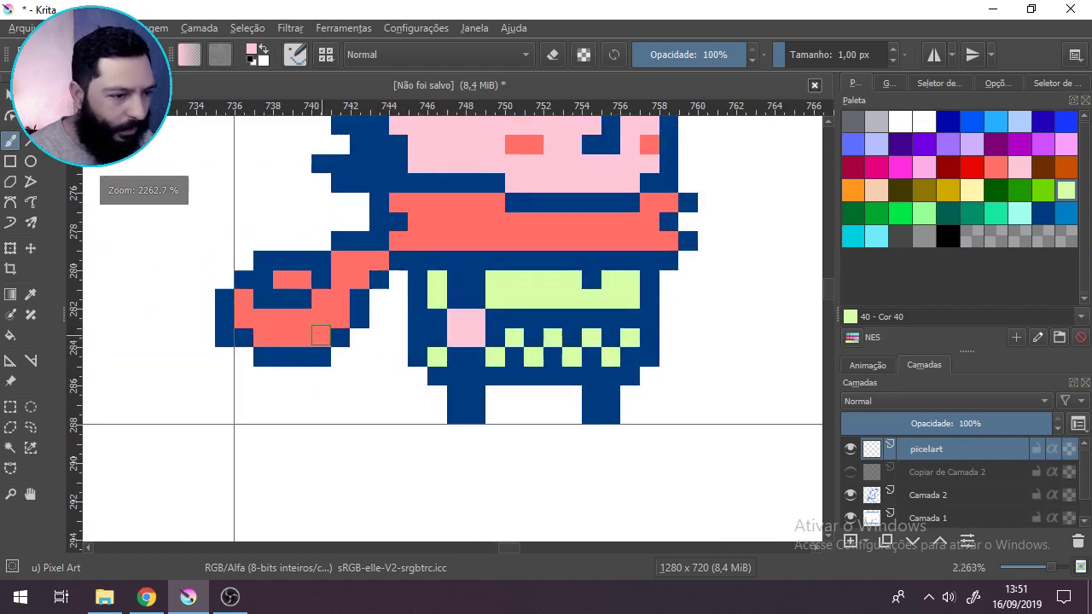
{"action": "left_click", "coordinate": [291, 295], "text": "ctrl"}
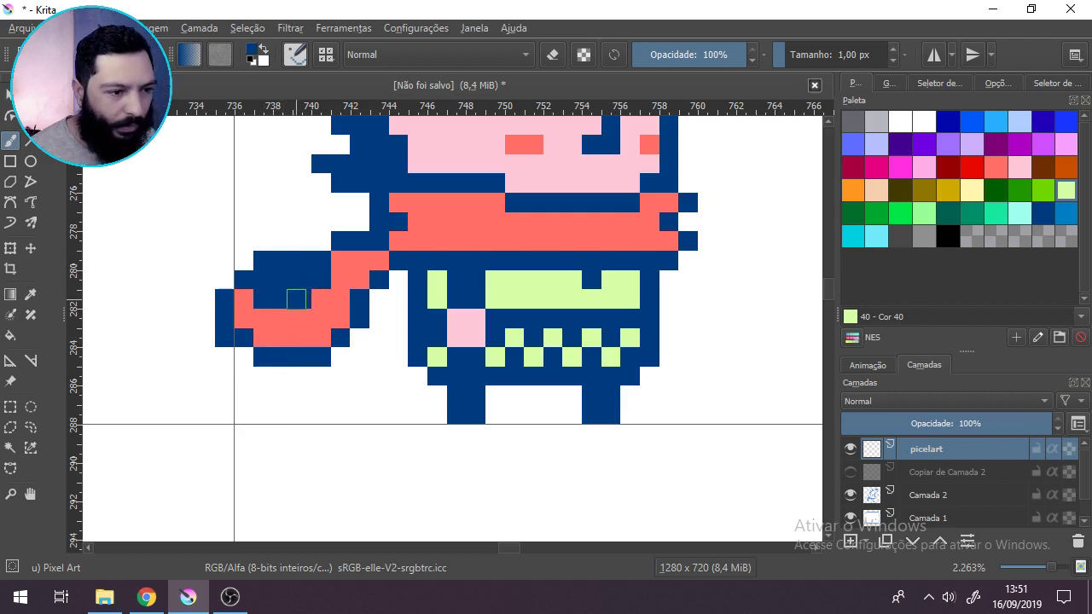
{"action": "scroll", "coordinate": [303, 286], "scroll_direction": "down", "scroll_amount": 3}
{"action": "scroll", "coordinate": [308, 288], "scroll_direction": "down", "scroll_amount": 1}
{"action": "scroll", "coordinate": [308, 288], "scroll_direction": "up", "scroll_amount": 1}
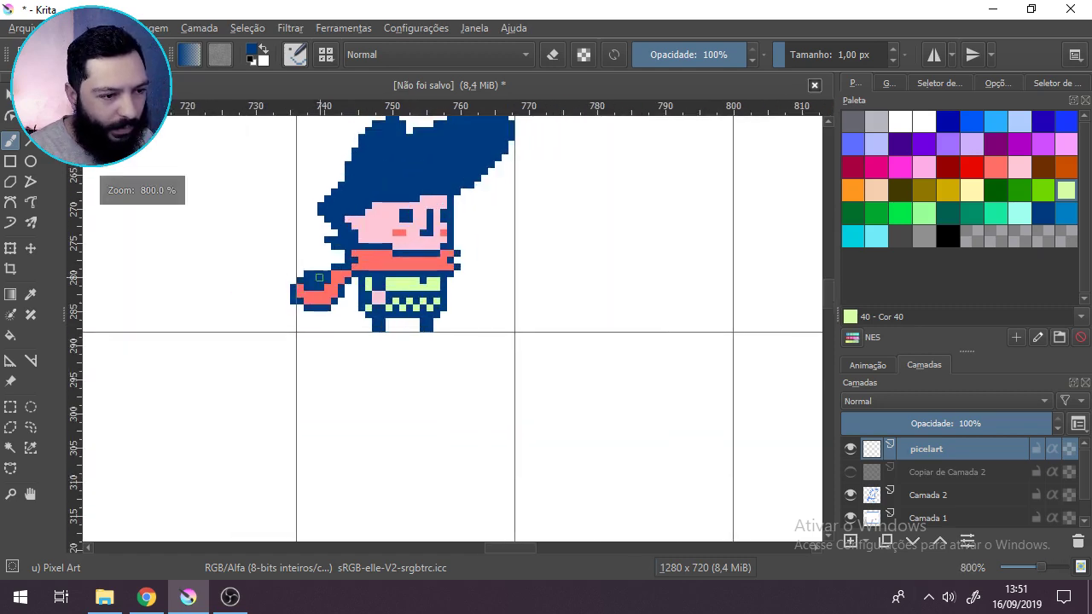
Step: Paint a small dark blue checkered shading pattern over the back part of the scarf below the hair
{"action": "scroll", "coordinate": [397, 249], "scroll_direction": "up", "scroll_amount": 2}
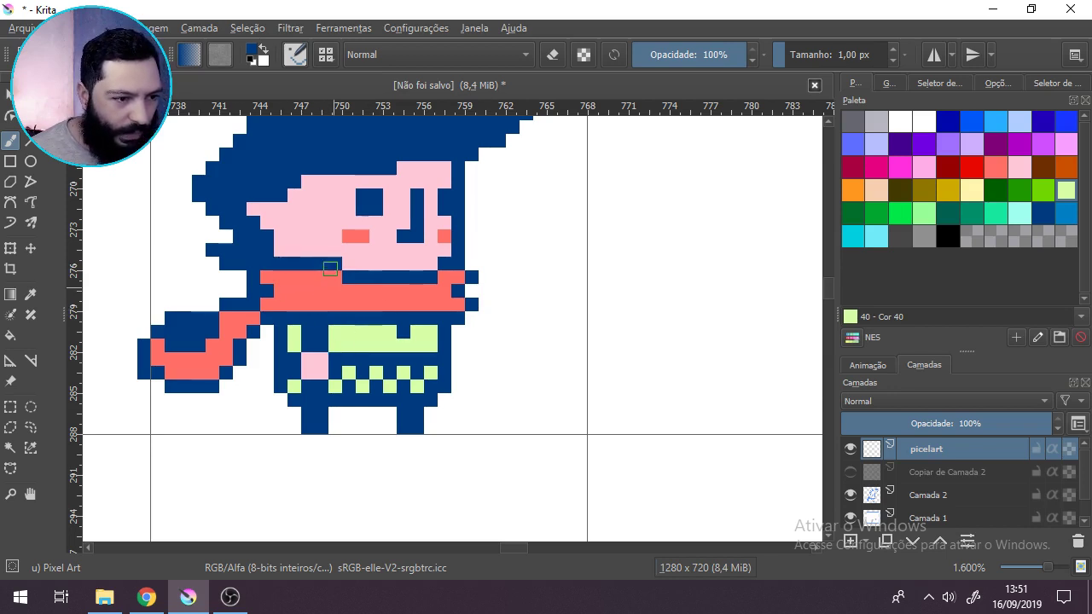
{"action": "left_click", "coordinate": [280, 277]}
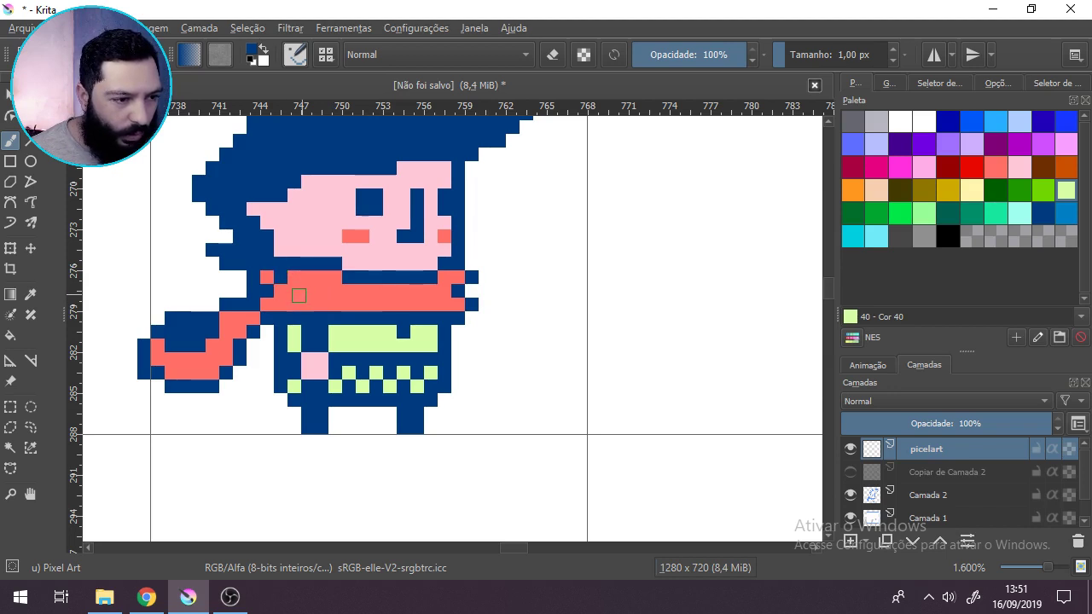
{"action": "left_click", "coordinate": [293, 291]}
{"action": "left_click", "coordinate": [307, 277]}
{"action": "left_click", "coordinate": [320, 291]}
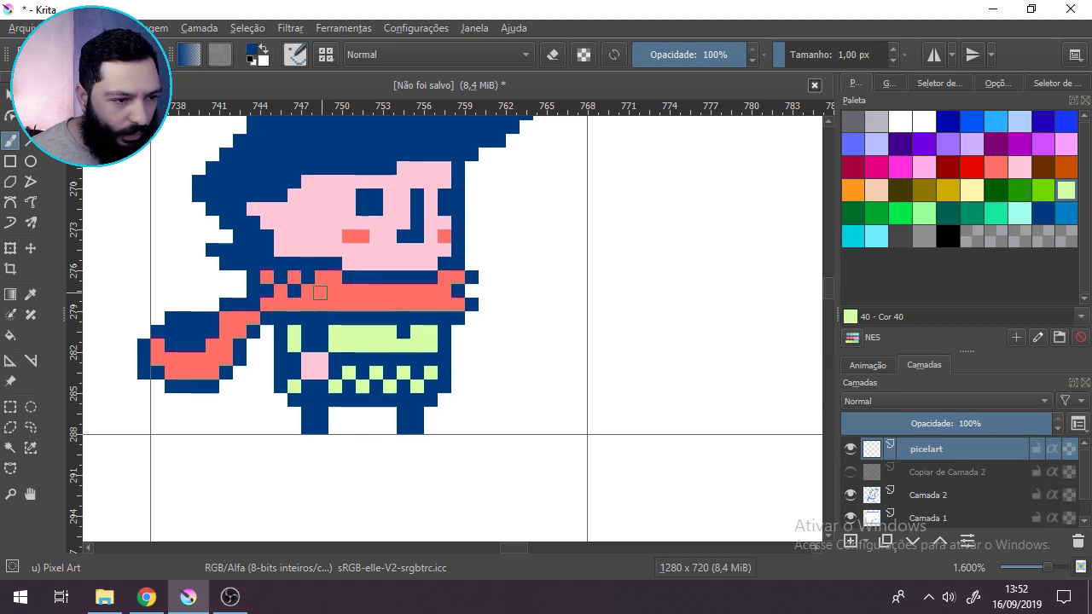
{"action": "left_click", "coordinate": [280, 305]}
{"action": "left_click", "coordinate": [307, 305]}
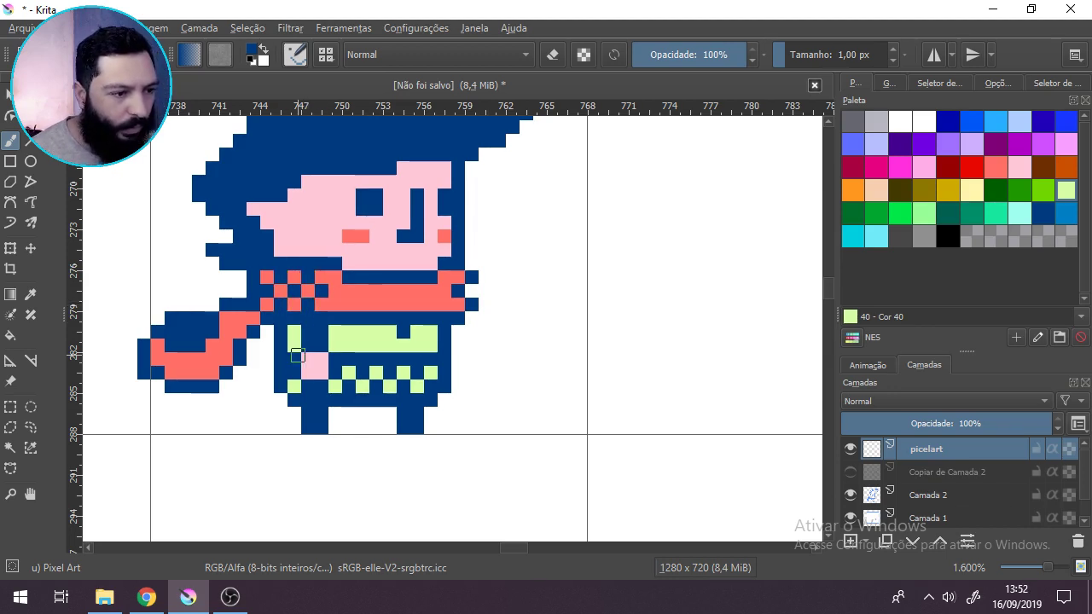
Step: Paint over the dark blue checkered pixels on the scarf with coral sampled from it
{"action": "scroll", "coordinate": [296, 355], "scroll_direction": "down", "scroll_amount": 5}
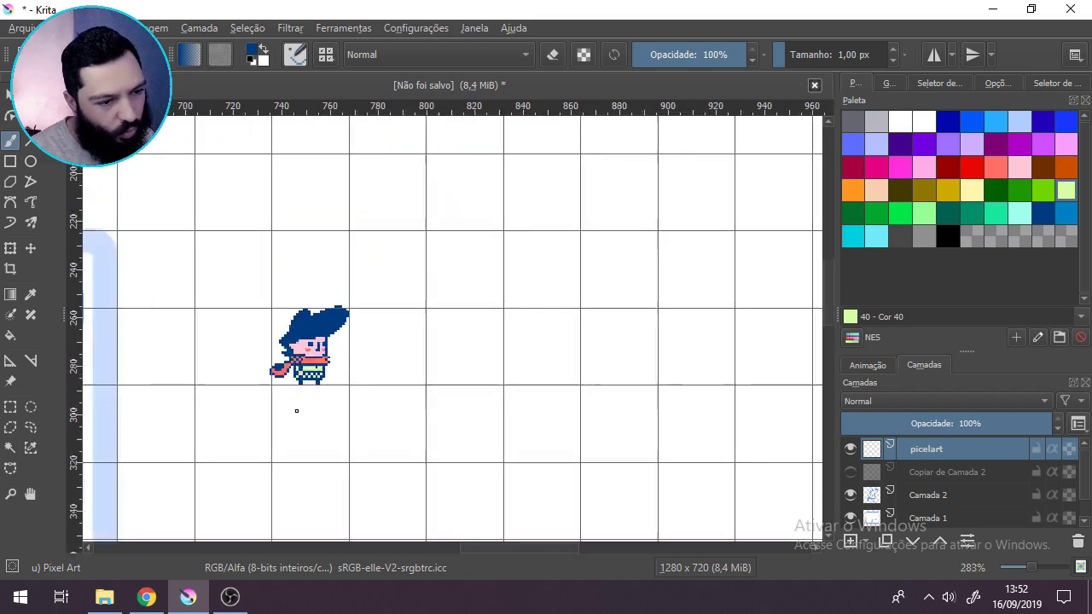
{"action": "scroll", "coordinate": [297, 411], "scroll_direction": "up", "scroll_amount": 4}
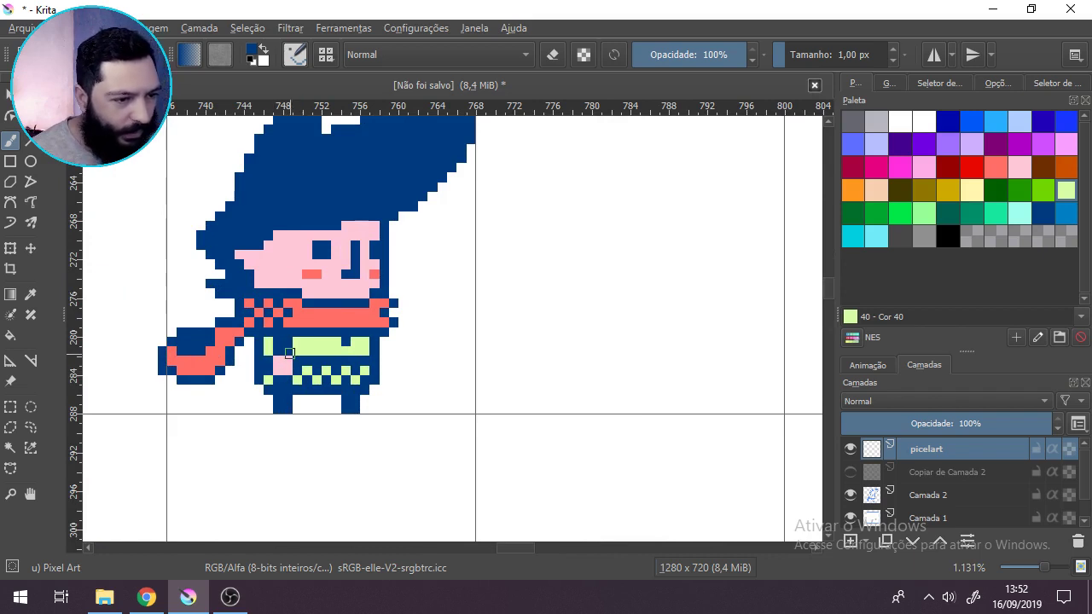
{"action": "left_click", "coordinate": [307, 314], "text": "ctrl"}
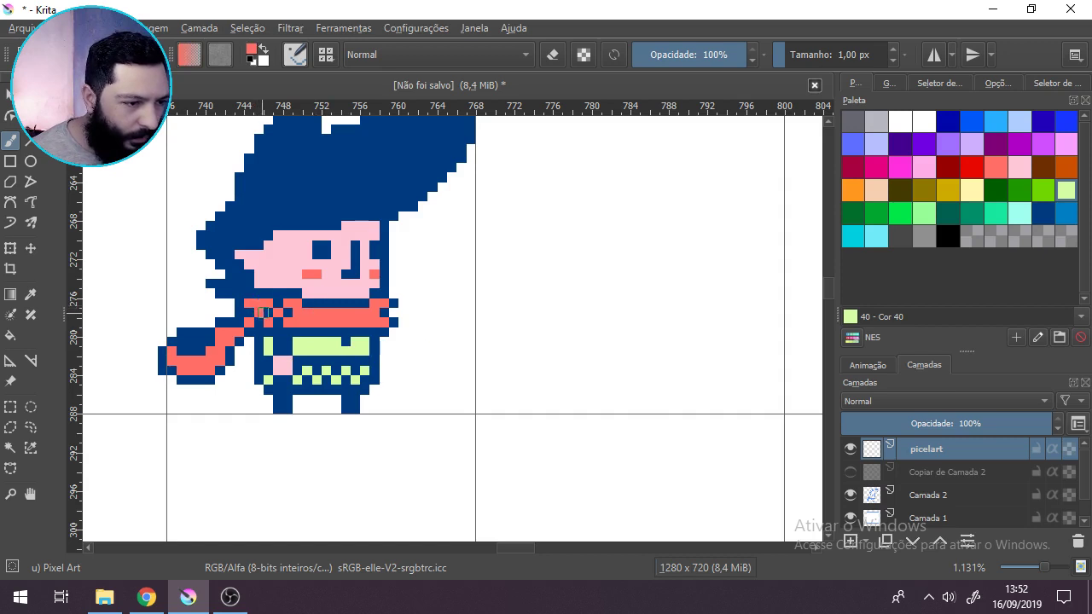
{"action": "mouse_move", "coordinate": [261, 312]}
{"action": "left_mouse_down"}
{"action": "mouse_move", "coordinate": [278, 306]}
{"action": "mouse_move", "coordinate": [282, 316]}
{"action": "left_mouse_up"}
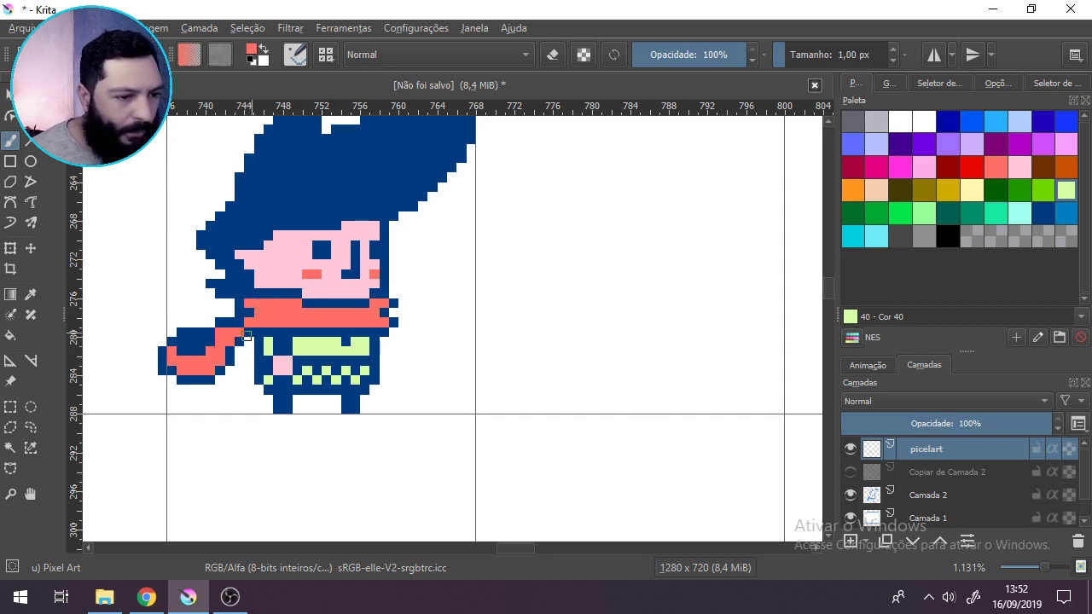
{"action": "scroll", "coordinate": [193, 370], "scroll_direction": "down", "scroll_amount": 2}
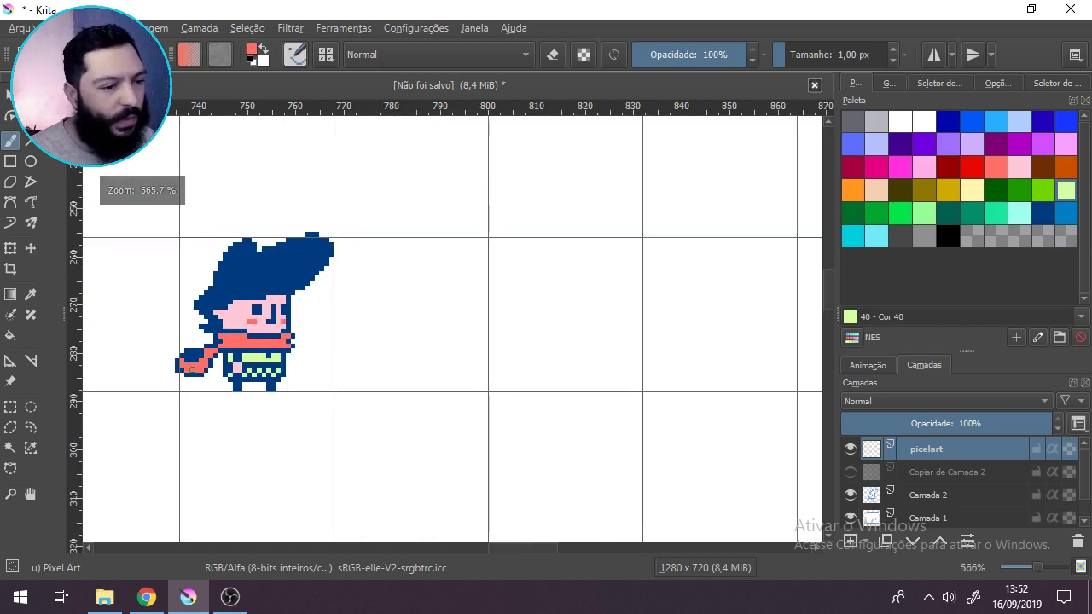
Step: Extend the hair over single skin pixels along the back edge of the face with dark blue sampled from the hair
{"action": "scroll", "coordinate": [262, 326], "scroll_direction": "up", "scroll_amount": 1}
{"action": "scroll", "coordinate": [262, 327], "scroll_direction": "up", "scroll_amount": 2}
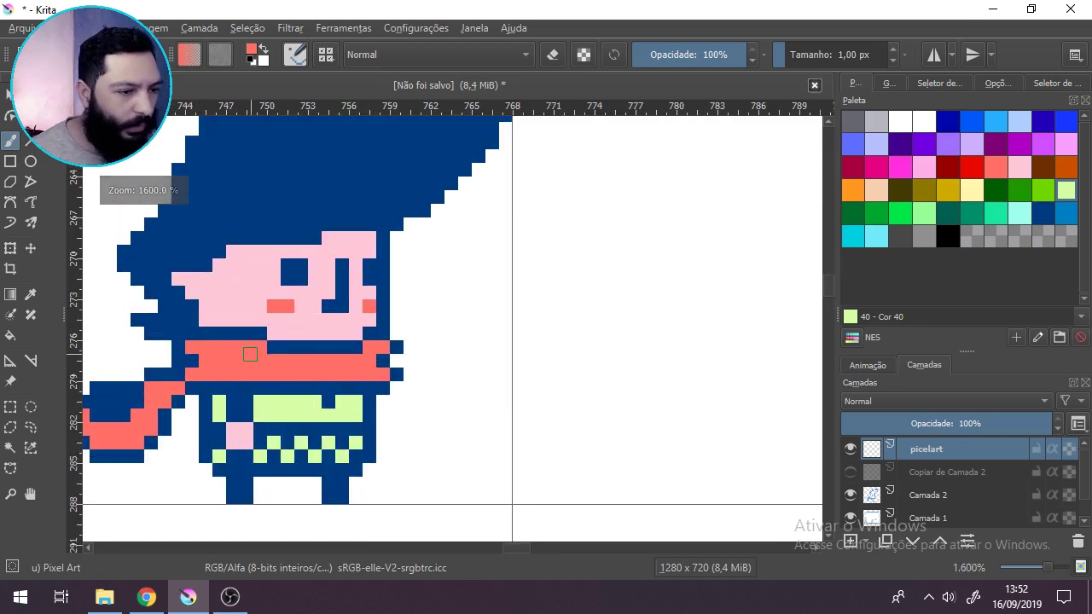
{"action": "left_click_drag", "start_coordinate": [243, 290], "coordinate": [260, 307]}
{"action": "key", "text": "ctrl+z"}
{"action": "left_click", "coordinate": [228, 275], "text": "ctrl"}
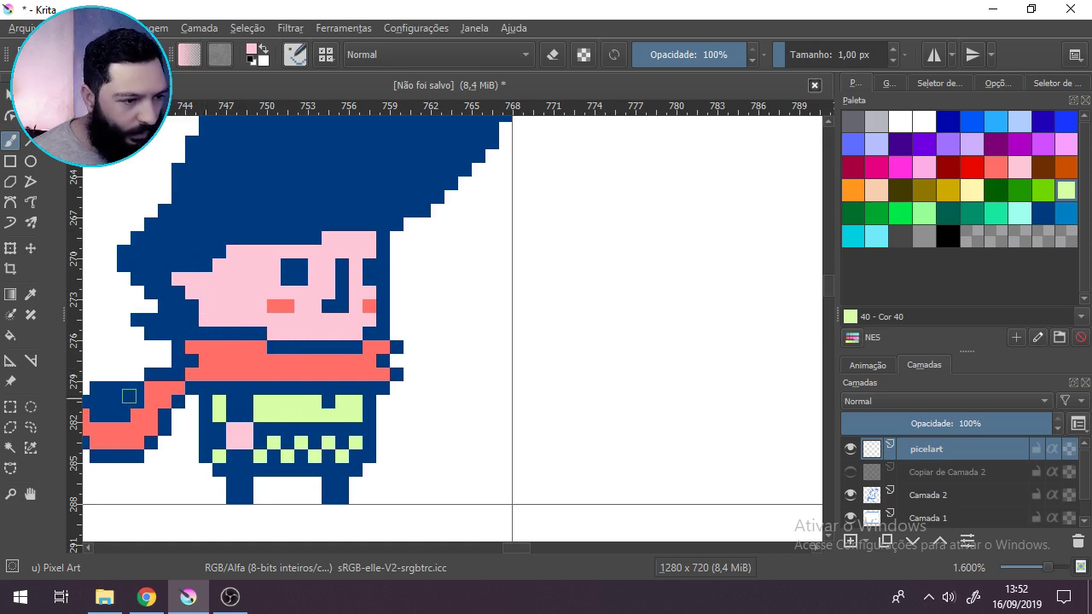
{"action": "left_click", "coordinate": [188, 304], "text": "ctrl"}
{"action": "left_click", "coordinate": [205, 321]}
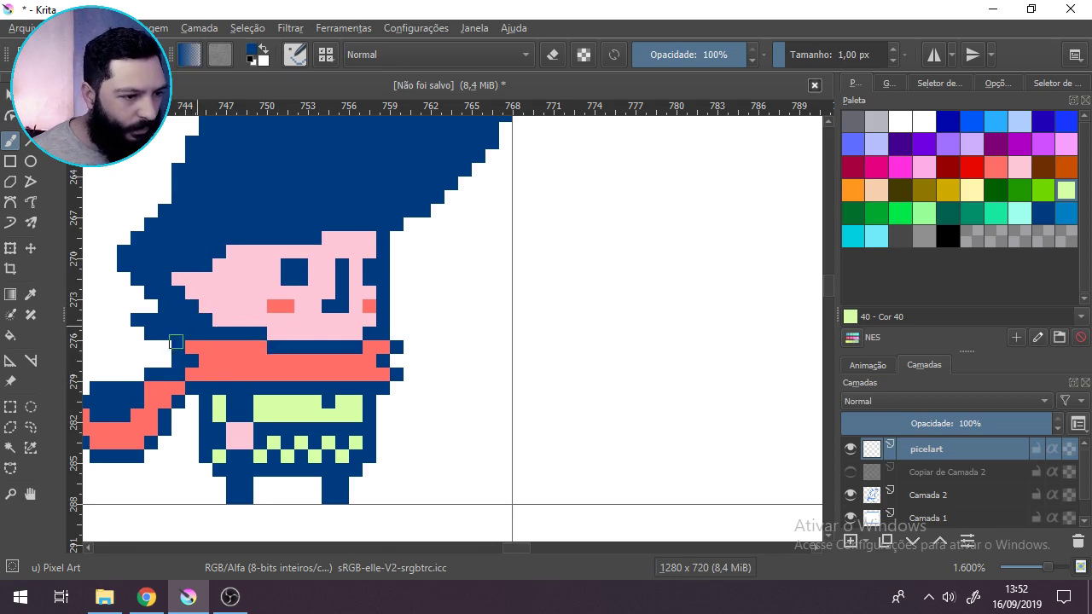
{"action": "scroll", "coordinate": [161, 321], "scroll_direction": "down", "scroll_amount": 4}
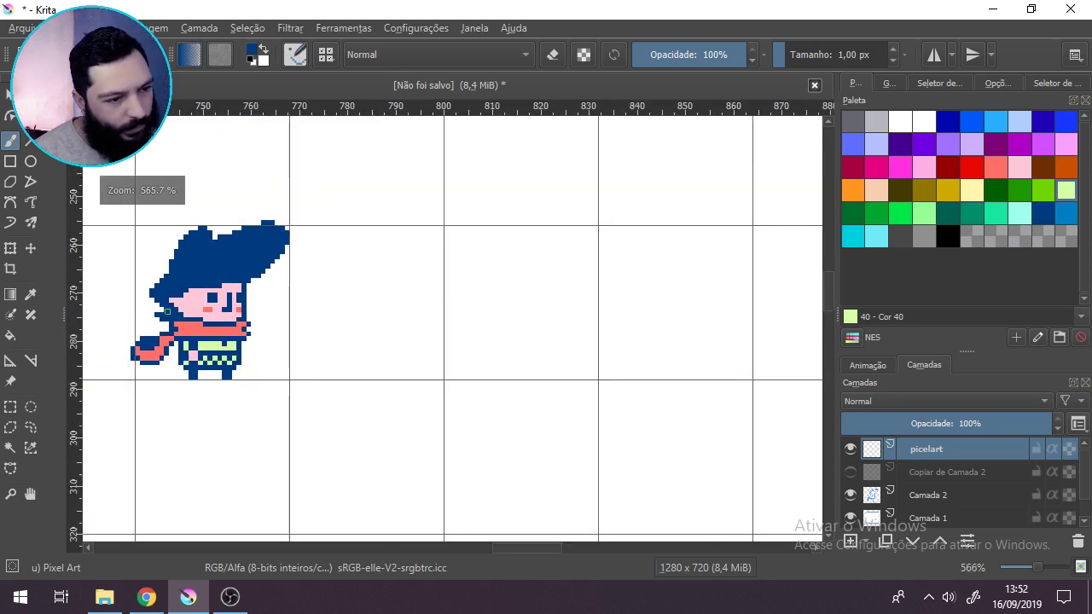
{"action": "scroll", "coordinate": [269, 346], "scroll_direction": "up", "scroll_amount": 1}
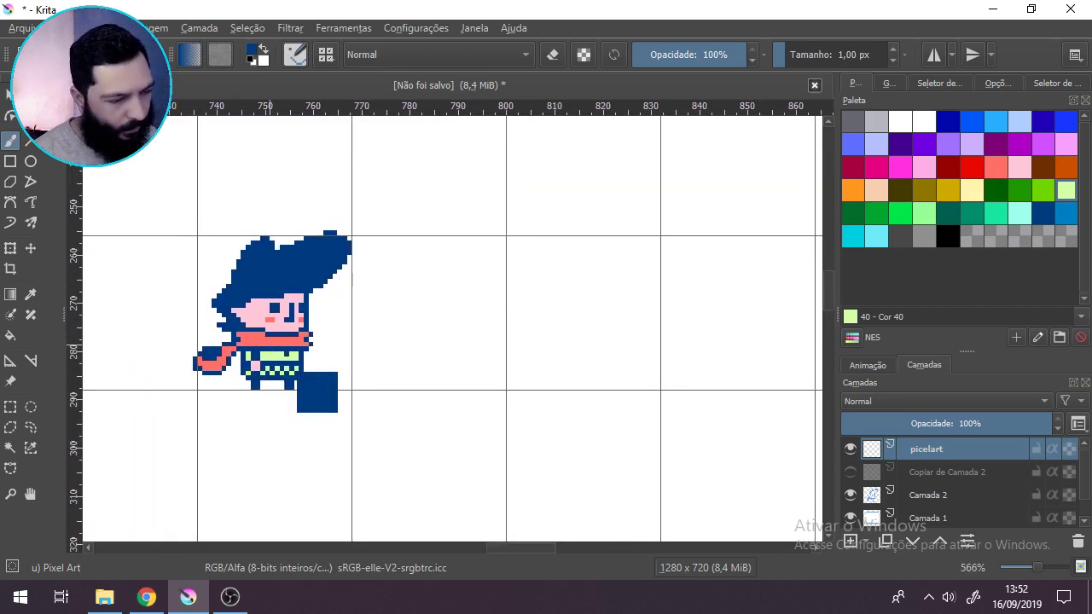
{"action": "scroll", "coordinate": [247, 316], "scroll_direction": "up", "scroll_amount": 3}
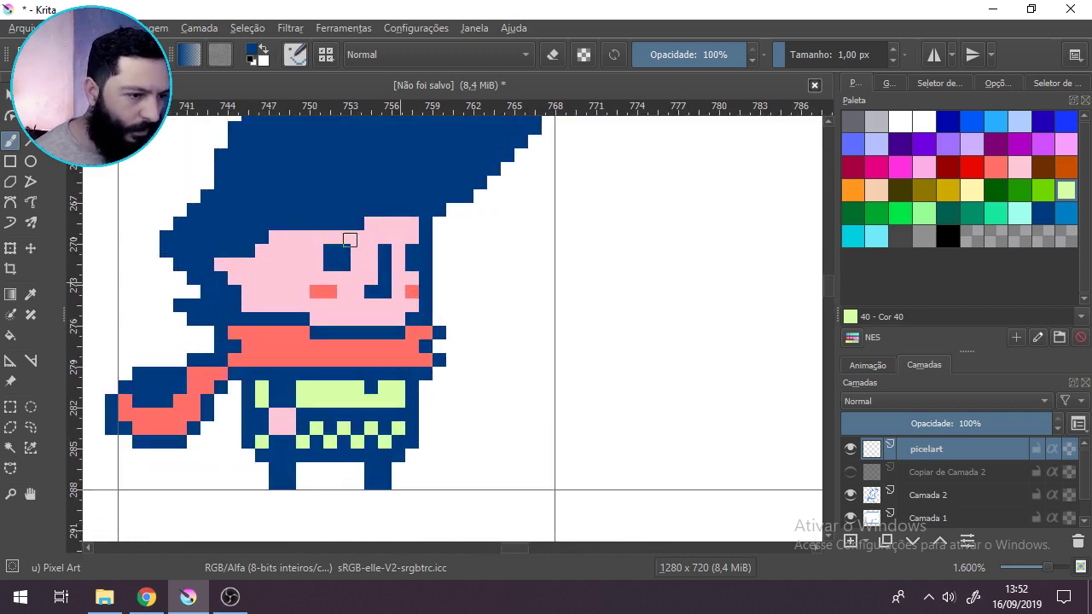
{"action": "left_click", "coordinate": [217, 365]}
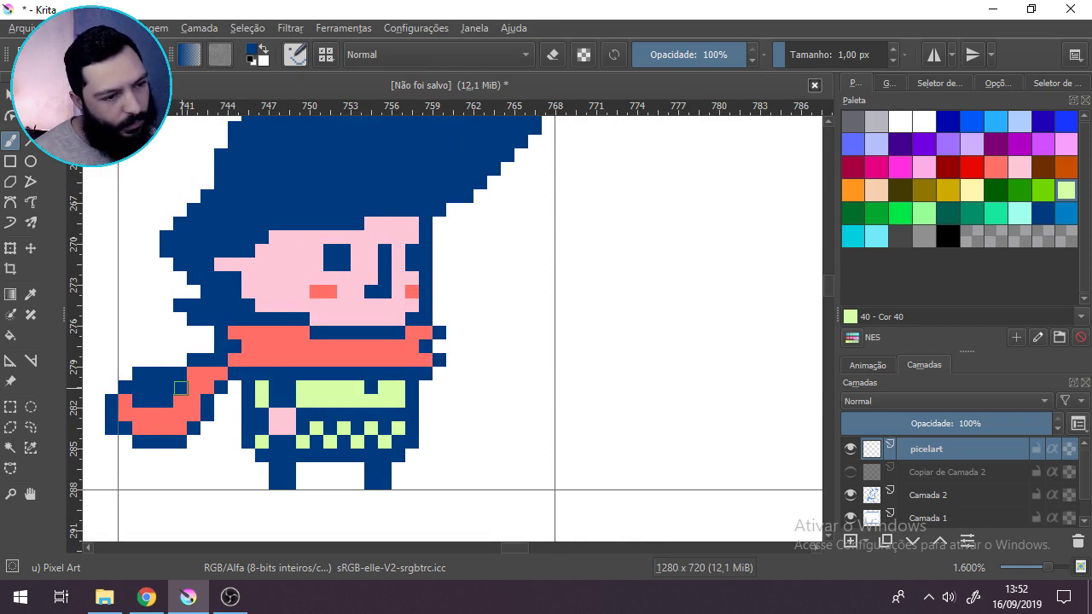
Step: Show the sketch layer Copiar de Camada 2 and move the picelart character beside the small sketch
{"action": "scroll", "coordinate": [180, 388], "scroll_direction": "down", "scroll_amount": 4}
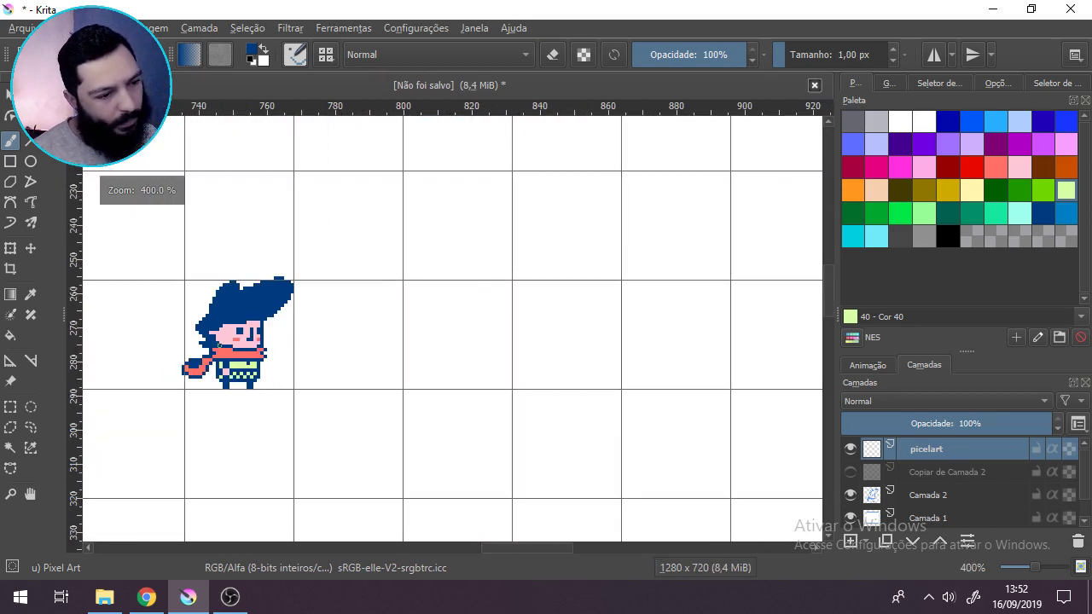
{"action": "scroll", "coordinate": [388, 319], "scroll_direction": "left", "scroll_amount": 3}
{"action": "scroll", "coordinate": [375, 315], "scroll_direction": "up", "scroll_amount": 2}
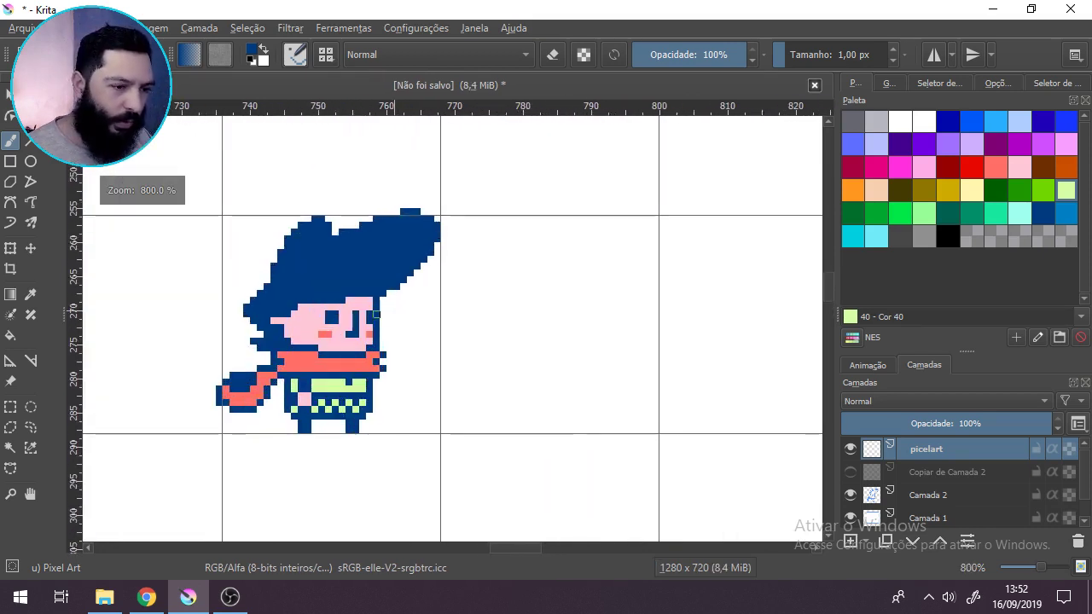
{"action": "scroll", "coordinate": [375, 314], "scroll_direction": "left", "scroll_amount": 2}
{"action": "scroll", "coordinate": [406, 331], "scroll_direction": "down", "scroll_amount": 4}
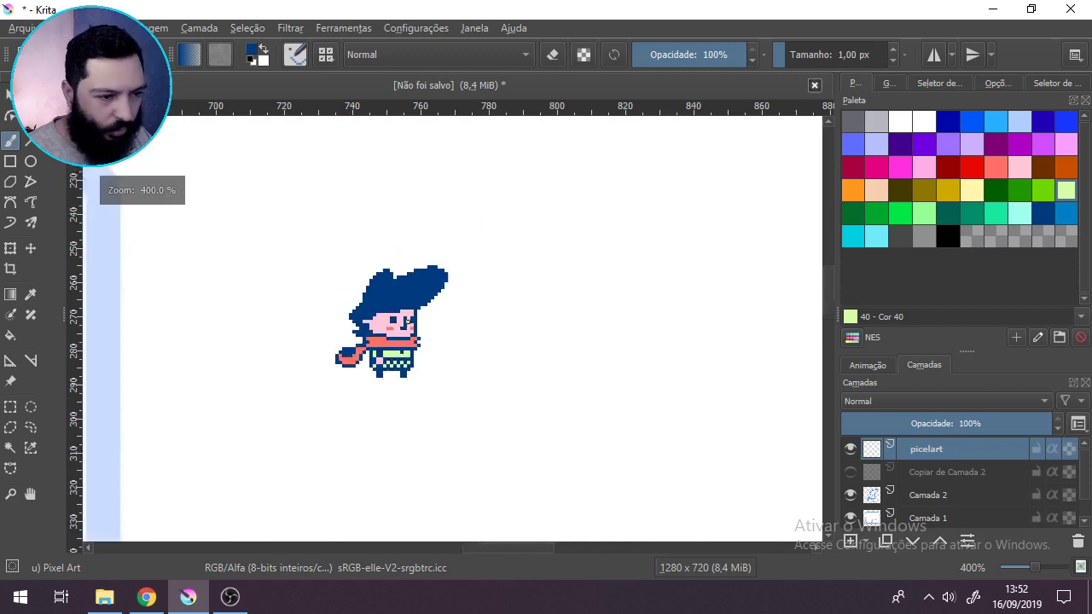
{"action": "scroll", "coordinate": [406, 331], "scroll_direction": "up", "scroll_amount": 3}
{"action": "left_click", "coordinate": [851, 470]}
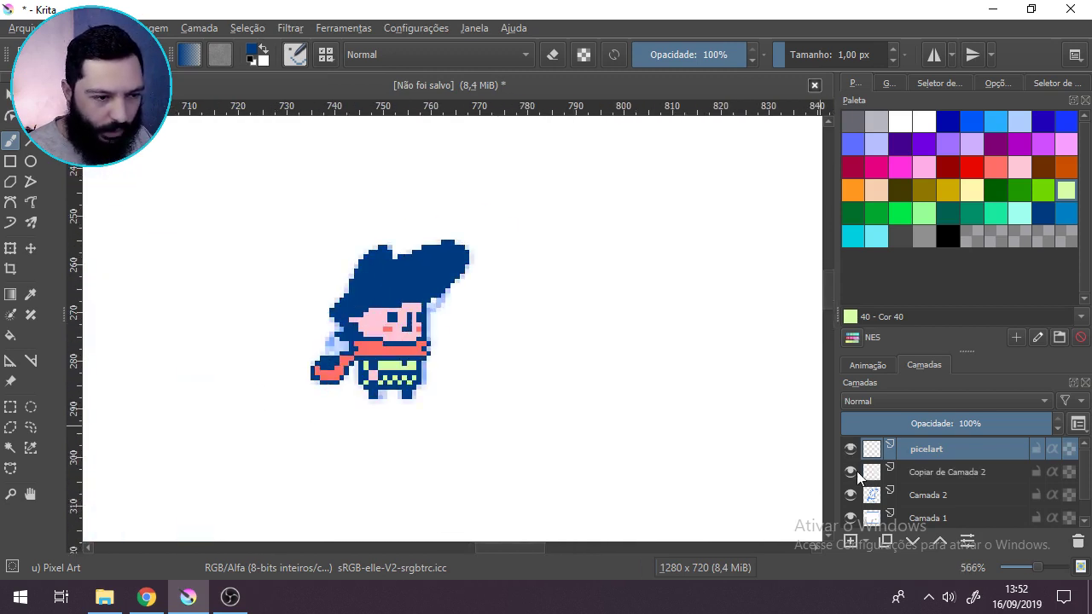
{"action": "left_click", "coordinate": [31, 247]}
{"action": "left_click_drag", "start_coordinate": [410, 360], "coordinate": [550, 322]}
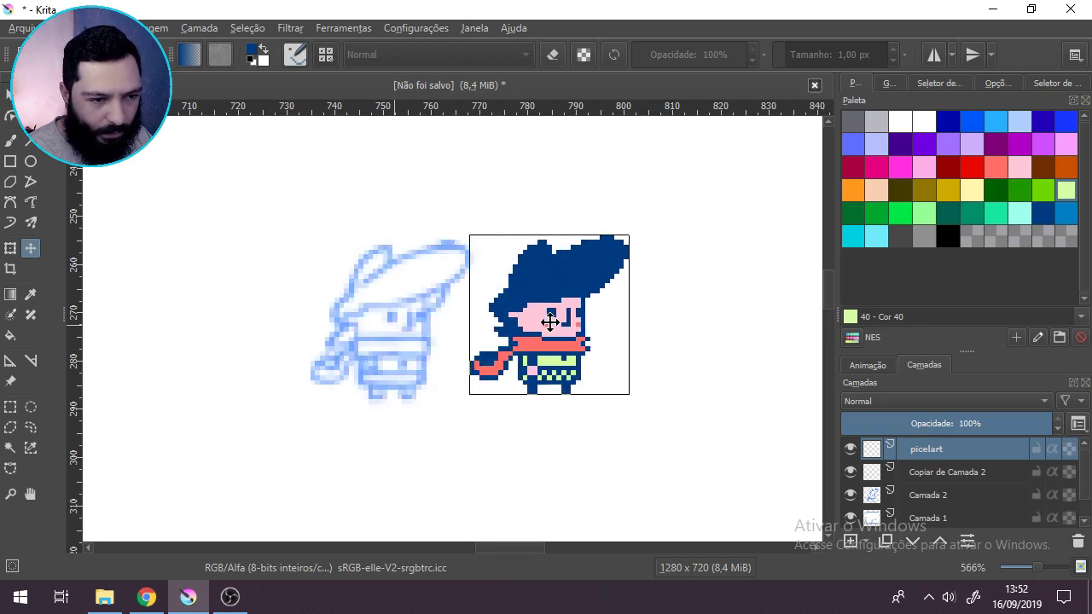
Step: Compare the coloured pixel character with the small sketch at several sizes, checking the hat's shape
{"action": "left_click", "coordinate": [914, 479]}
{"action": "scroll", "coordinate": [695, 431], "scroll_direction": "down", "scroll_amount": 3}
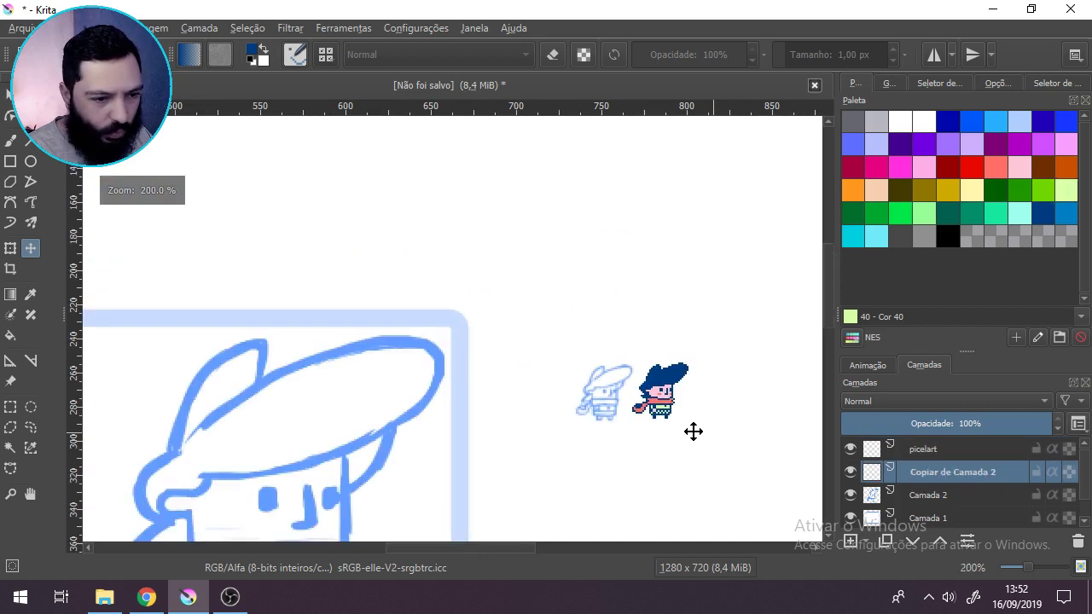
{"action": "scroll", "coordinate": [689, 431], "scroll_direction": "down", "scroll_amount": 3}
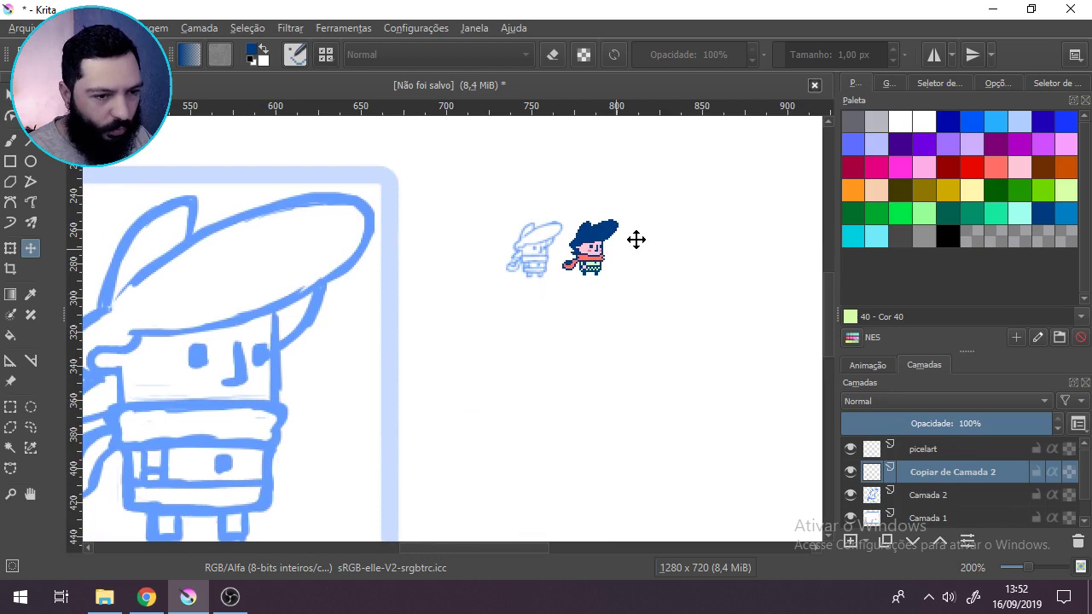
{"action": "scroll", "coordinate": [638, 238], "scroll_direction": "up", "scroll_amount": 2}
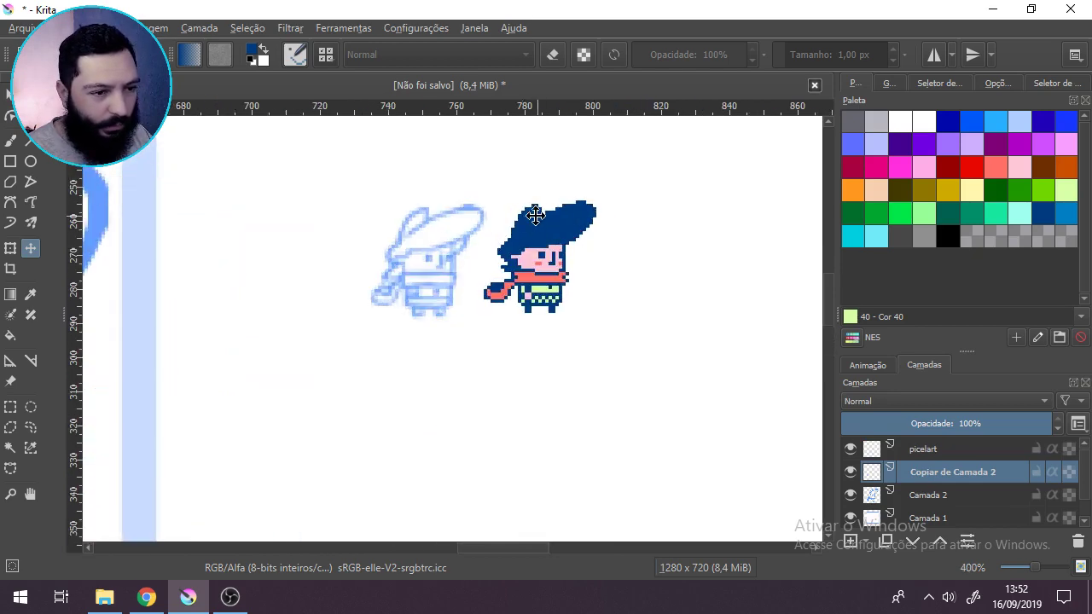
{"action": "scroll", "coordinate": [542, 213], "scroll_direction": "up", "scroll_amount": 2}
{"action": "scroll", "coordinate": [541, 214], "scroll_direction": "up", "scroll_amount": 1}
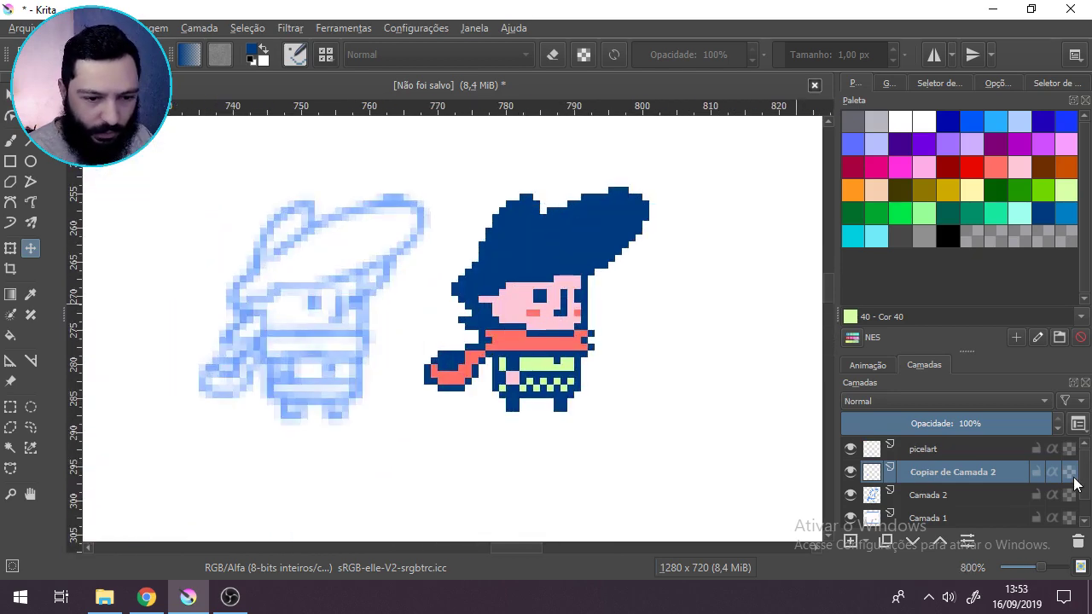
{"action": "scroll", "coordinate": [603, 290], "scroll_direction": "down", "scroll_amount": 1}
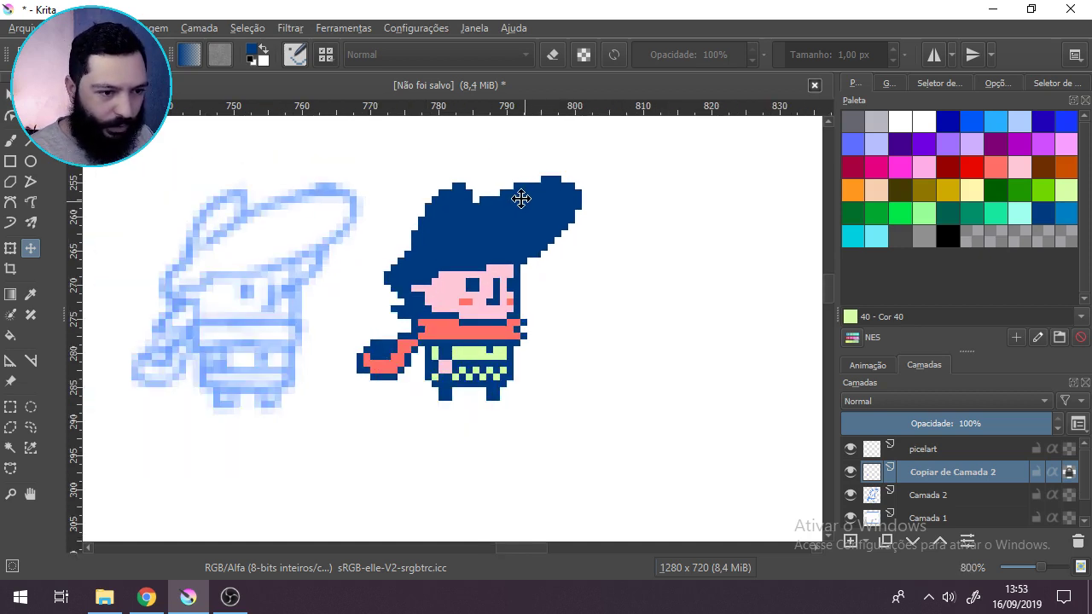
{"action": "scroll", "coordinate": [521, 197], "scroll_direction": "up", "scroll_amount": 1}
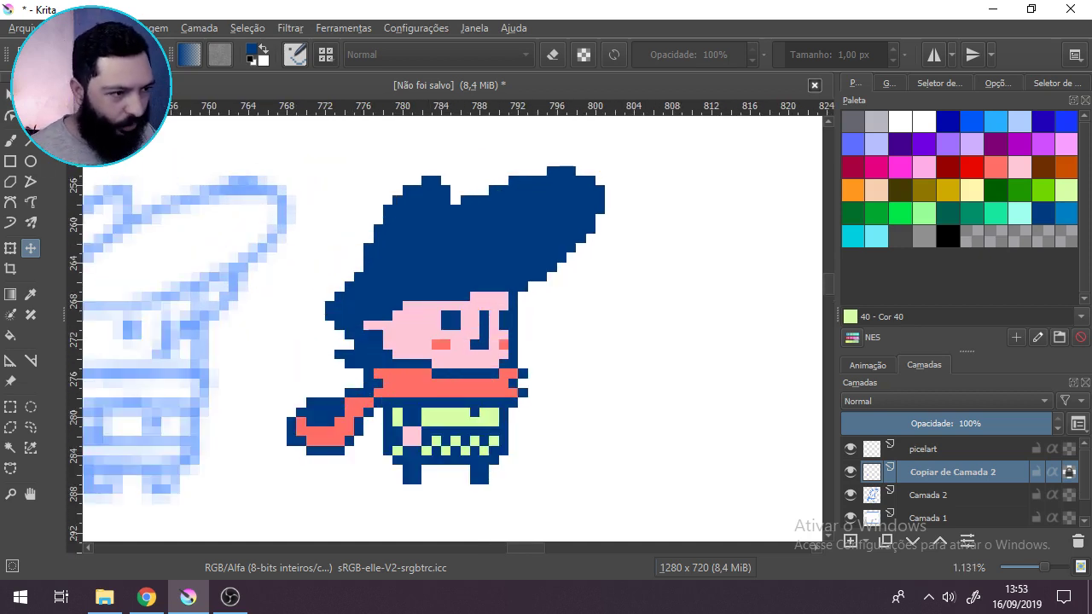
Step: Outline the upper edge of the hat brim on the picelart layer with light green sampled from the shirt
{"action": "left_click", "coordinate": [10, 141]}
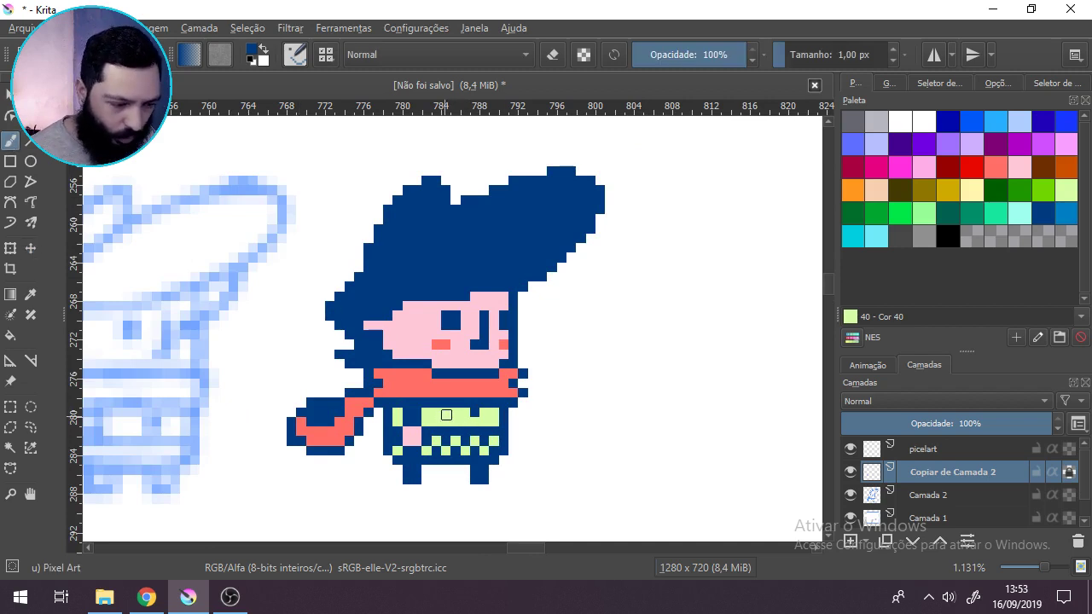
{"action": "left_click", "coordinate": [446, 416], "text": "ctrl"}
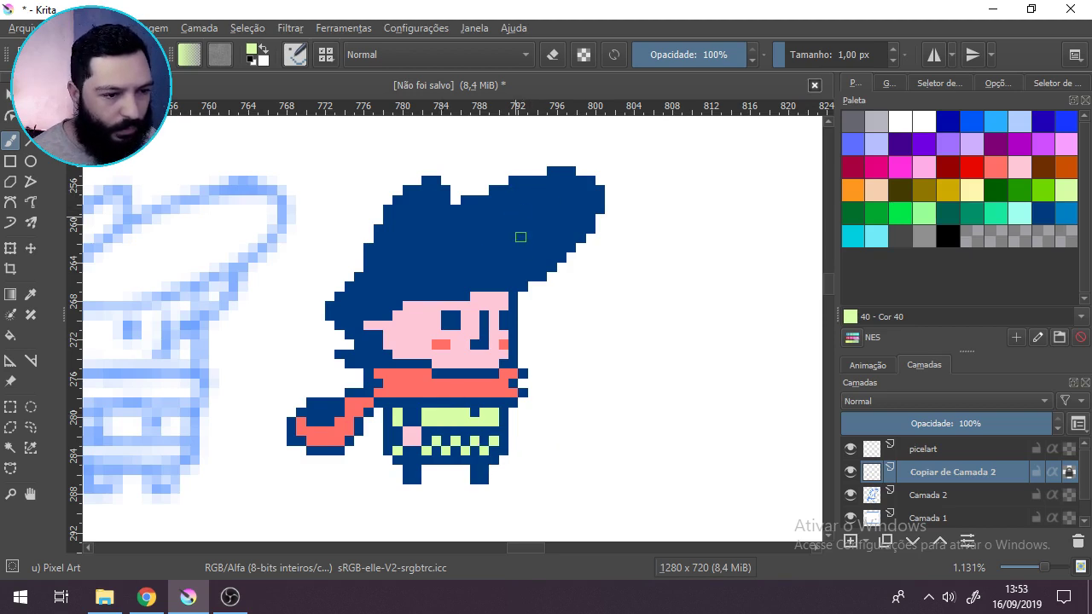
{"action": "left_click", "coordinate": [850, 494]}
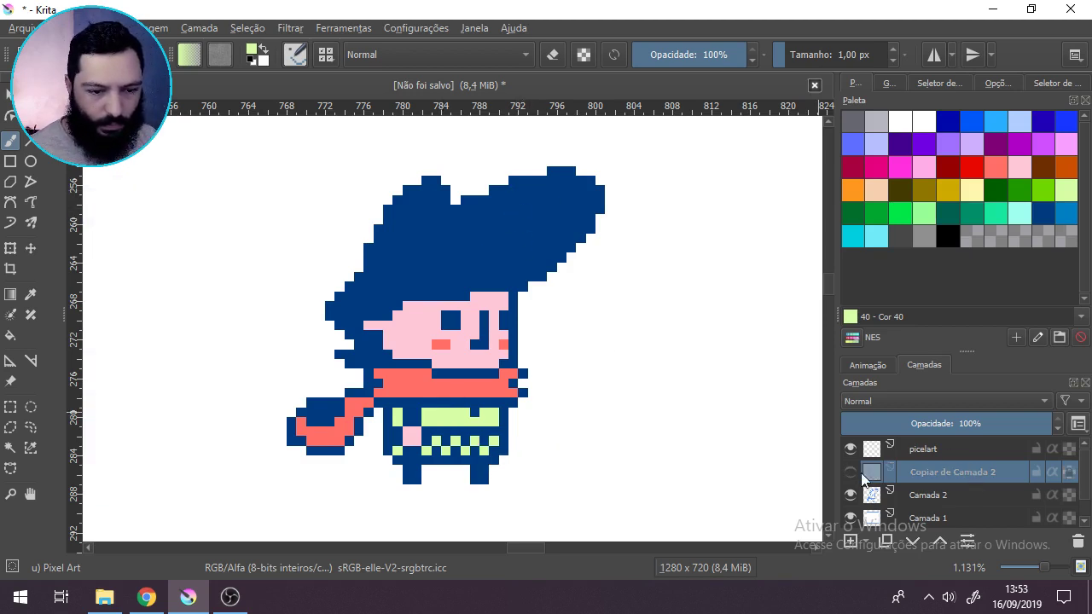
{"action": "left_click", "coordinate": [850, 494]}
{"action": "left_click", "coordinate": [1018, 452]}
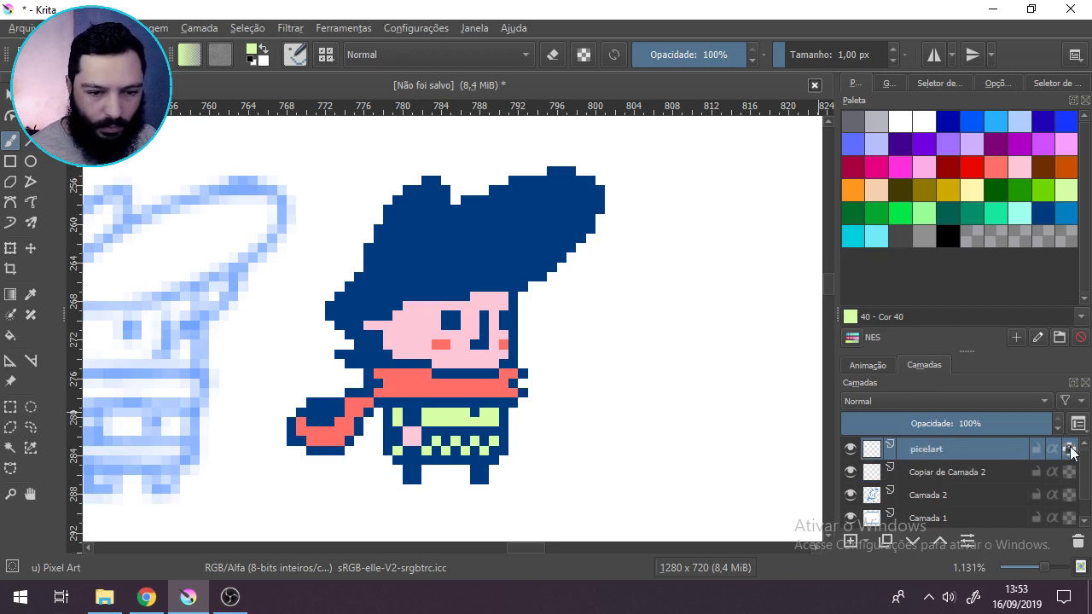
{"action": "left_click_drag", "start_coordinate": [516, 189], "coordinate": [571, 181]}
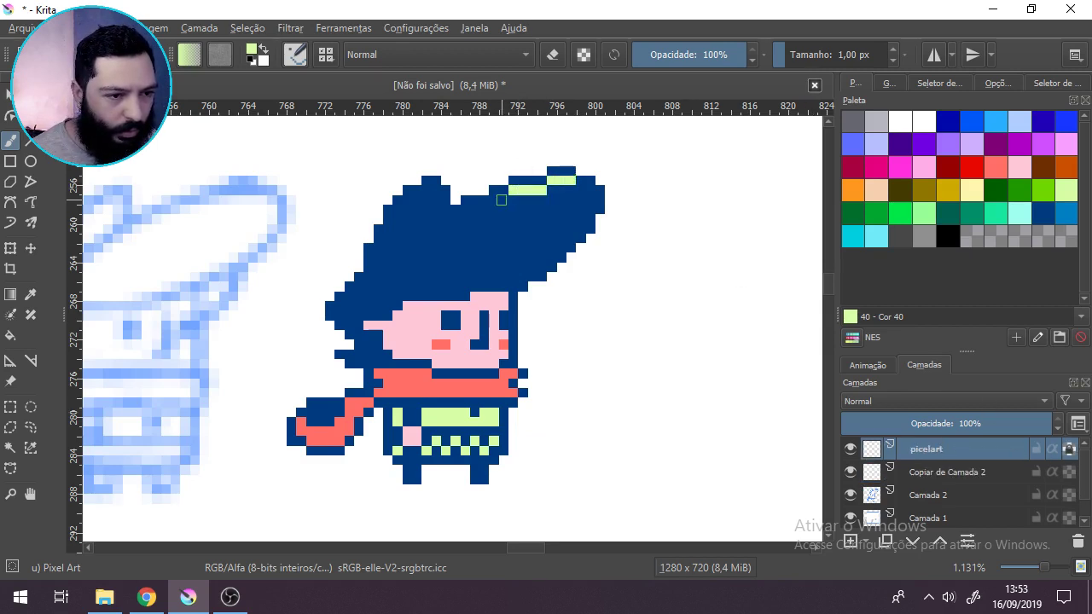
{"action": "left_click_drag", "start_coordinate": [502, 200], "coordinate": [493, 206]}
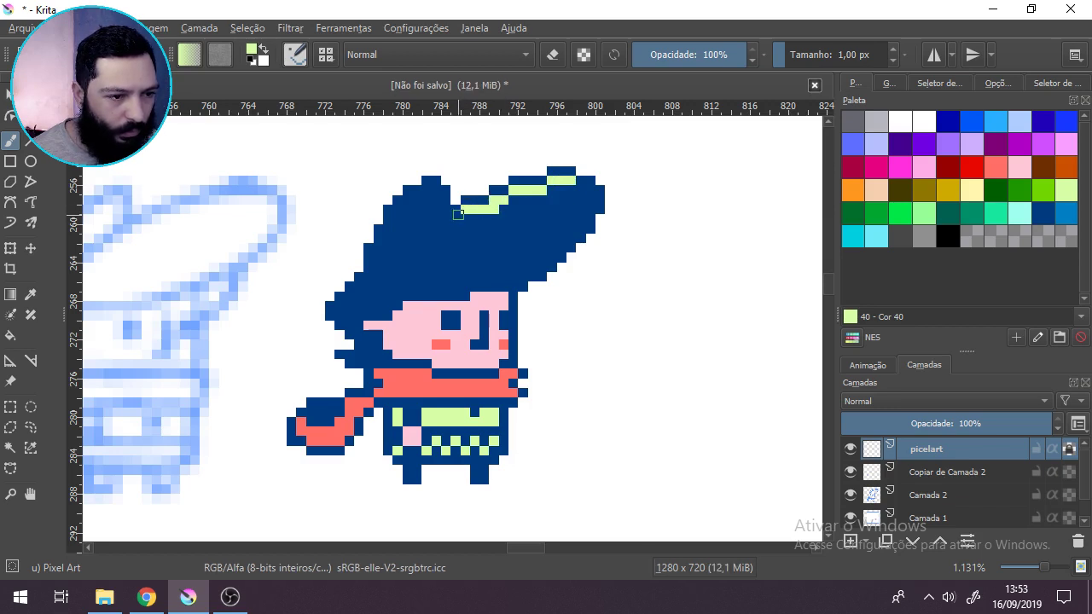
{"action": "left_click", "coordinate": [455, 217]}
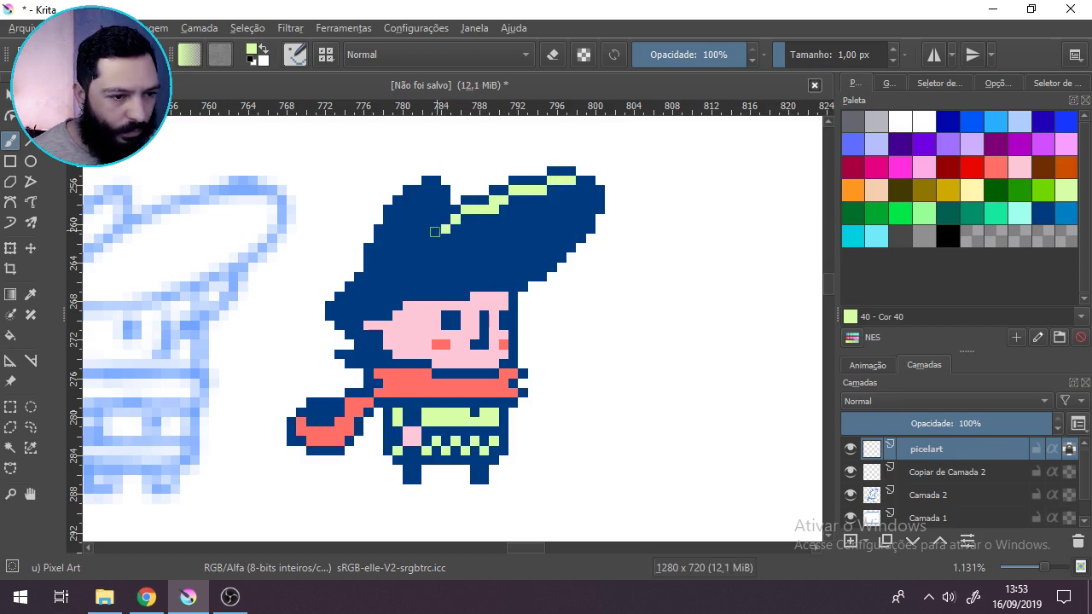
{"action": "left_click_drag", "start_coordinate": [438, 228], "coordinate": [423, 239]}
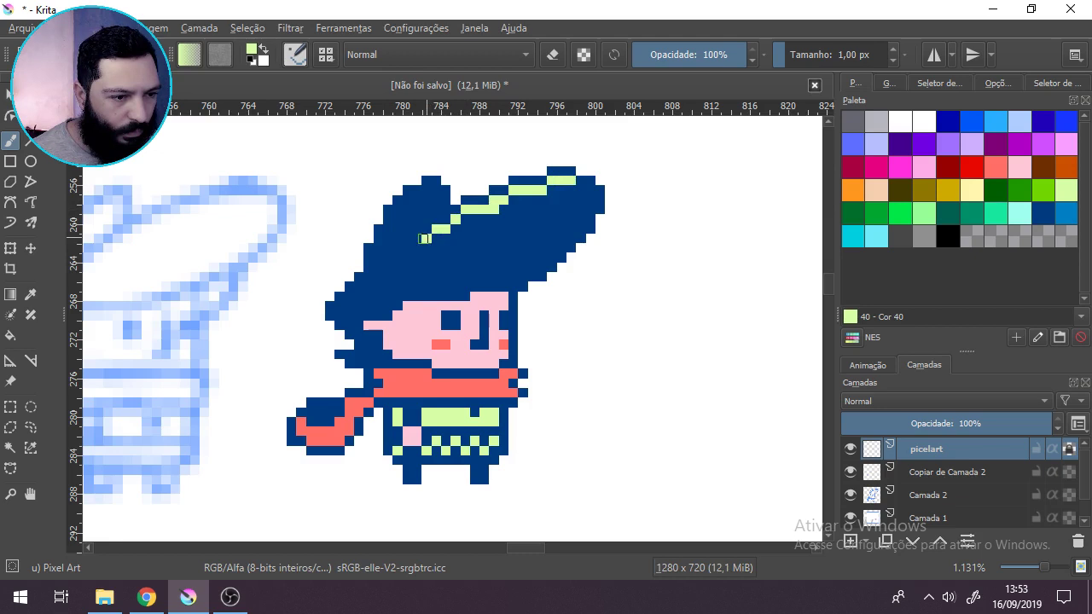
Step: Continue the light green trim around the raised brim tip and add it along the crown's upper back edge
{"action": "left_click", "coordinate": [579, 191]}
{"action": "left_click_drag", "start_coordinate": [582, 190], "coordinate": [590, 196]}
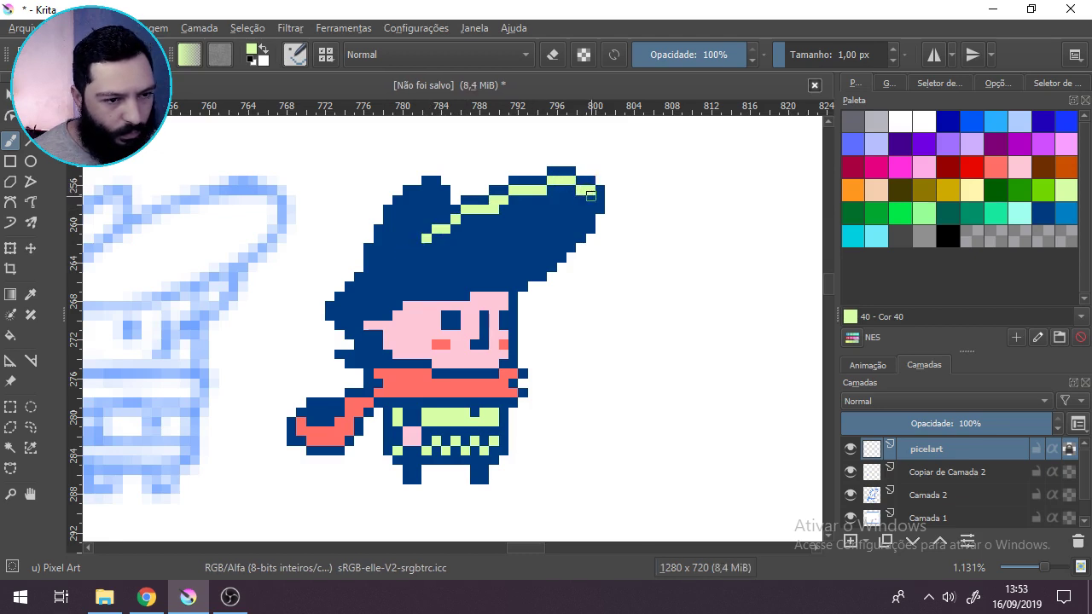
{"action": "left_click", "coordinate": [591, 201]}
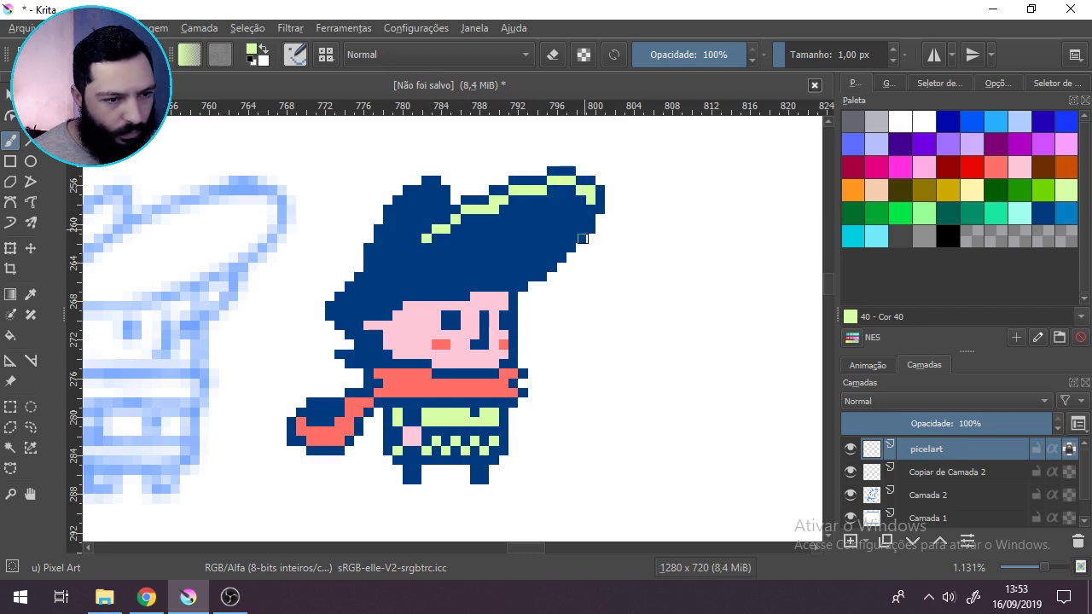
{"action": "left_click", "coordinate": [437, 190]}
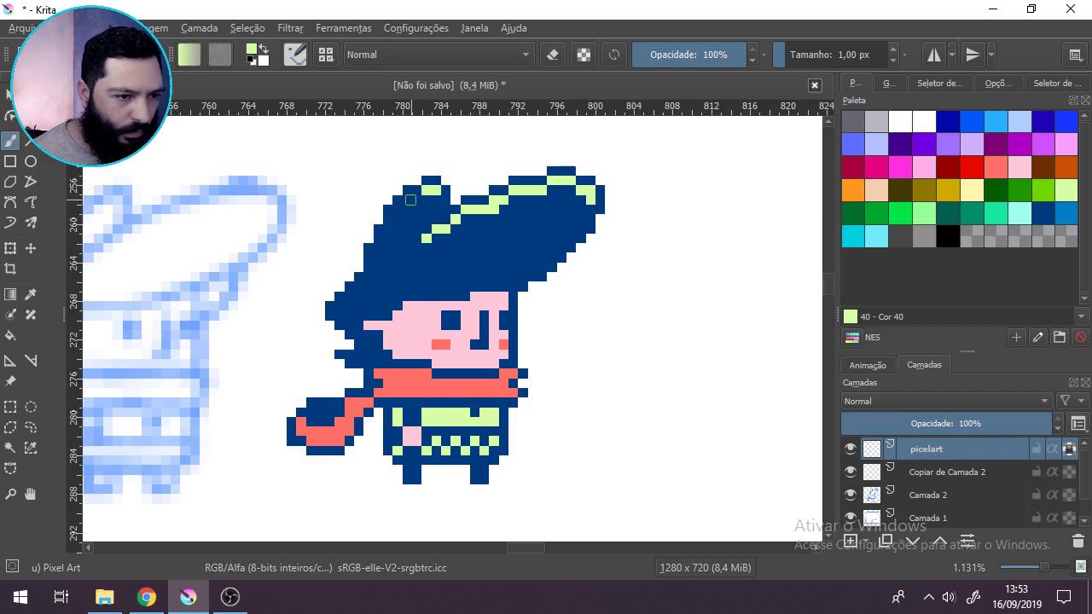
{"action": "left_click_drag", "start_coordinate": [410, 200], "coordinate": [420, 200]}
{"action": "left_click", "coordinate": [399, 212]}
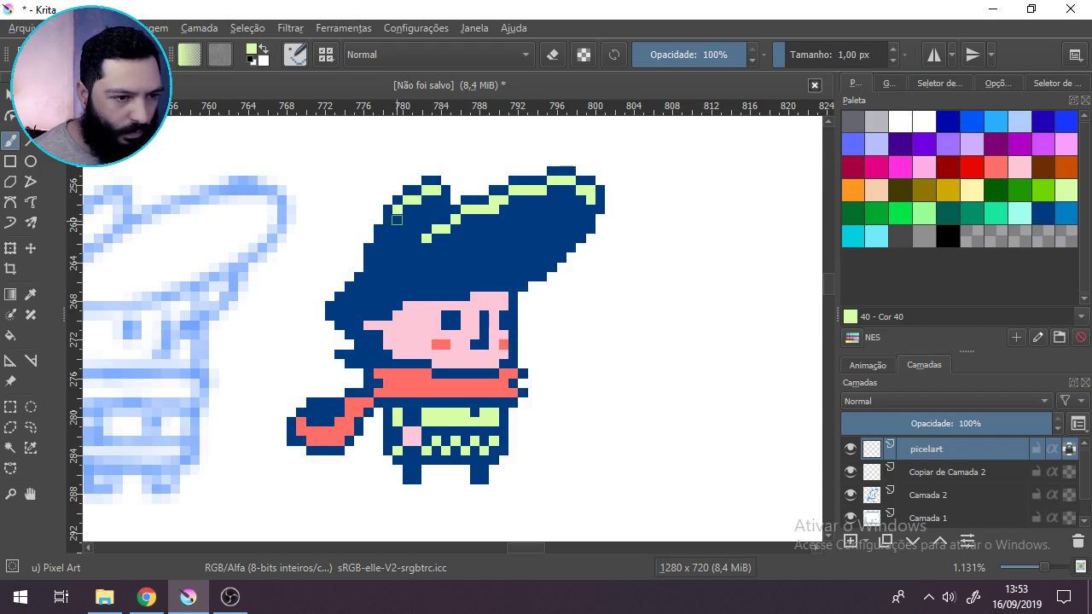
{"action": "left_click", "coordinate": [389, 230]}
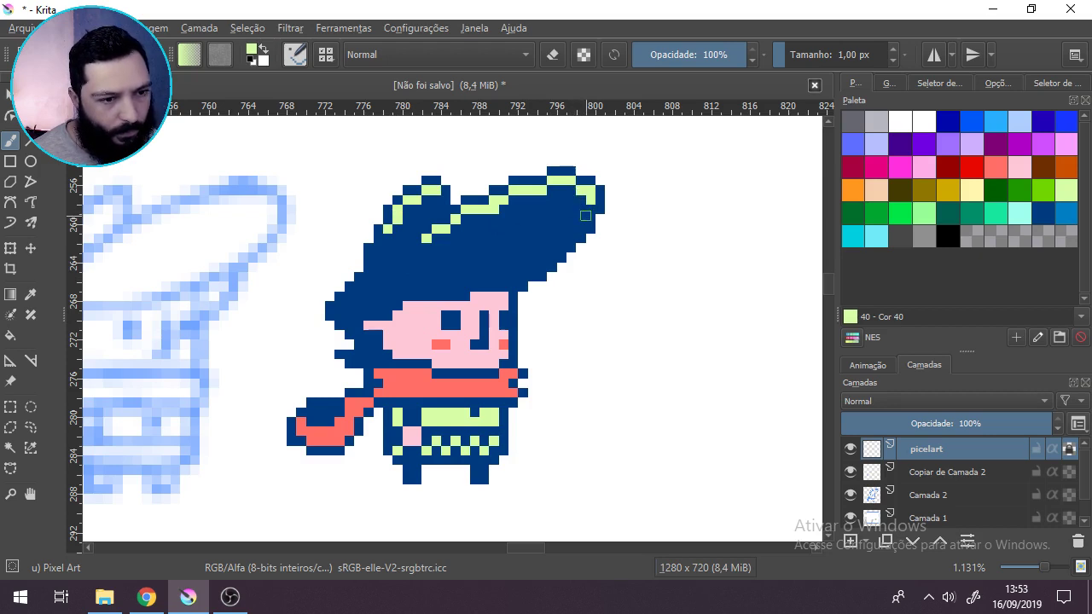
Step: Extend the light green trim down inside the brim tip, down the crown's back edge and along the brim's lower end
{"action": "left_click_drag", "start_coordinate": [583, 232], "coordinate": [584, 207]}
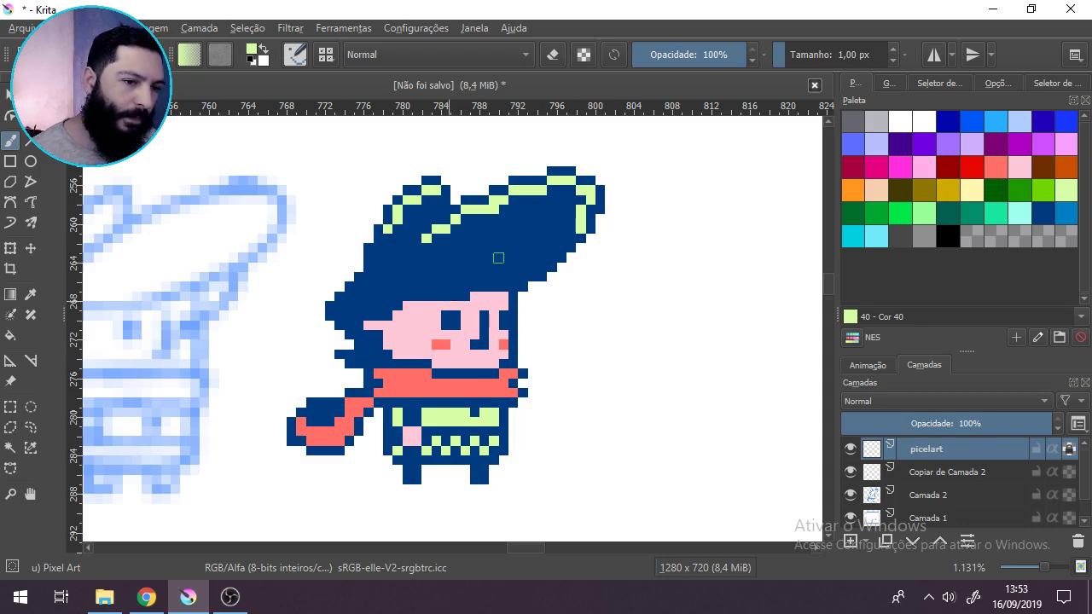
{"action": "scroll", "coordinate": [481, 248], "scroll_direction": "down", "scroll_amount": 6}
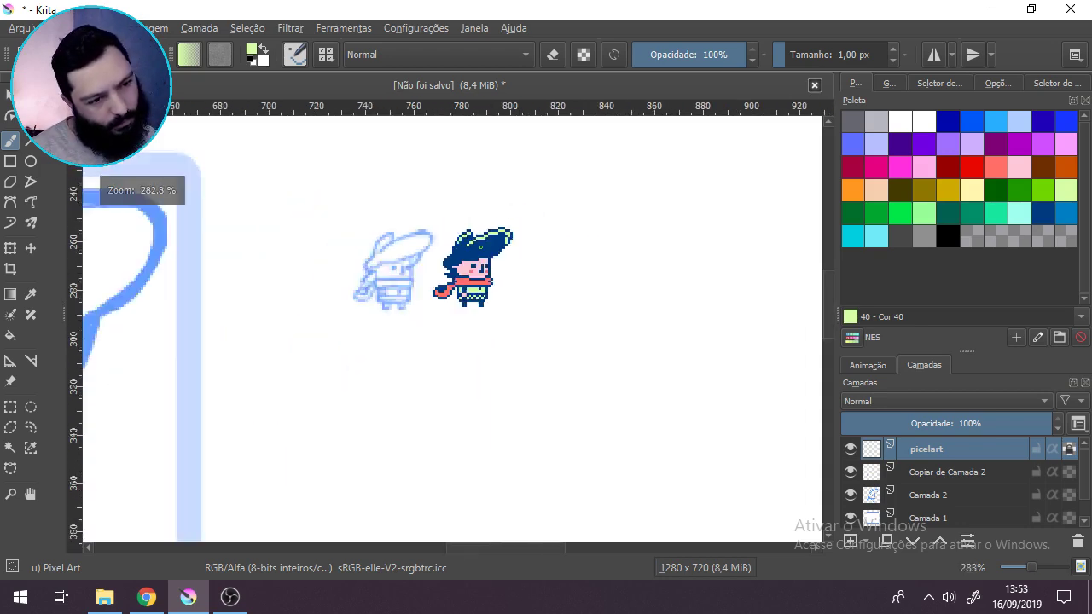
{"action": "scroll", "coordinate": [481, 248], "scroll_direction": "up", "scroll_amount": 6}
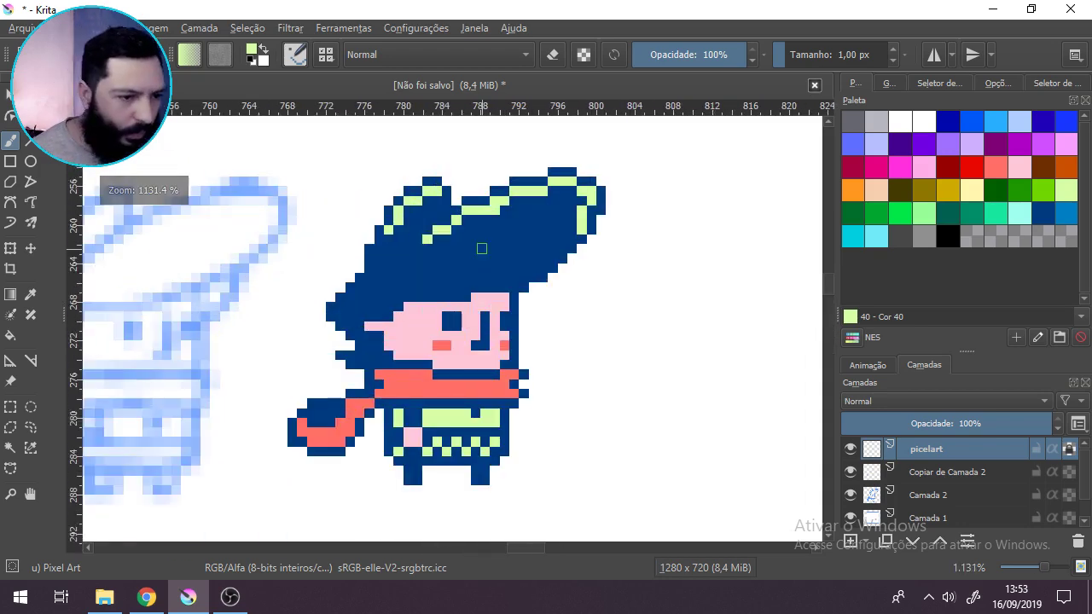
{"action": "left_click_drag", "start_coordinate": [378, 249], "coordinate": [385, 242]}
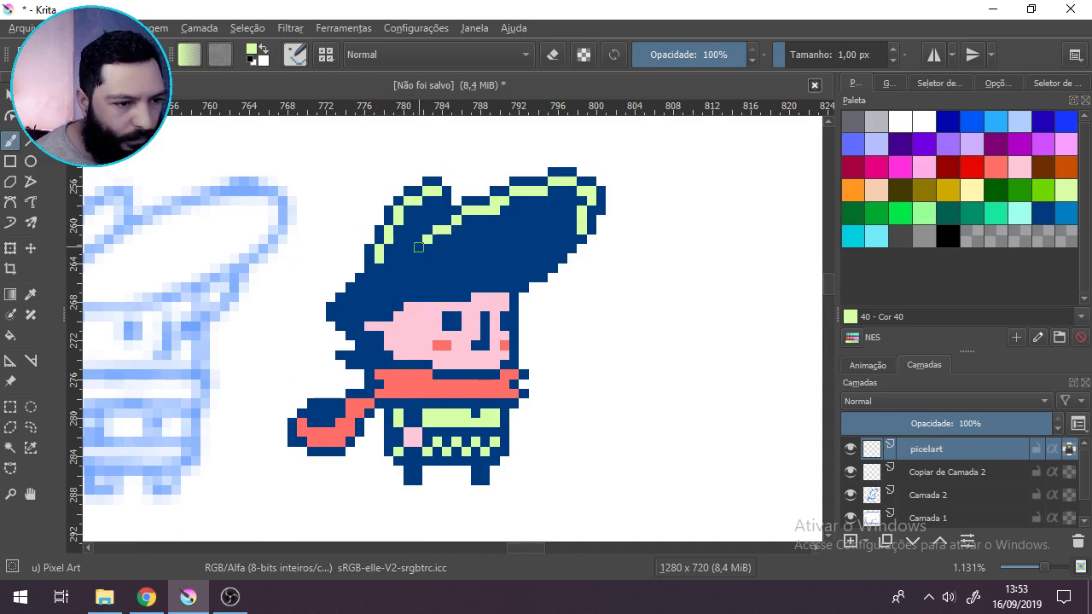
{"action": "left_click_drag", "start_coordinate": [411, 253], "coordinate": [417, 247]}
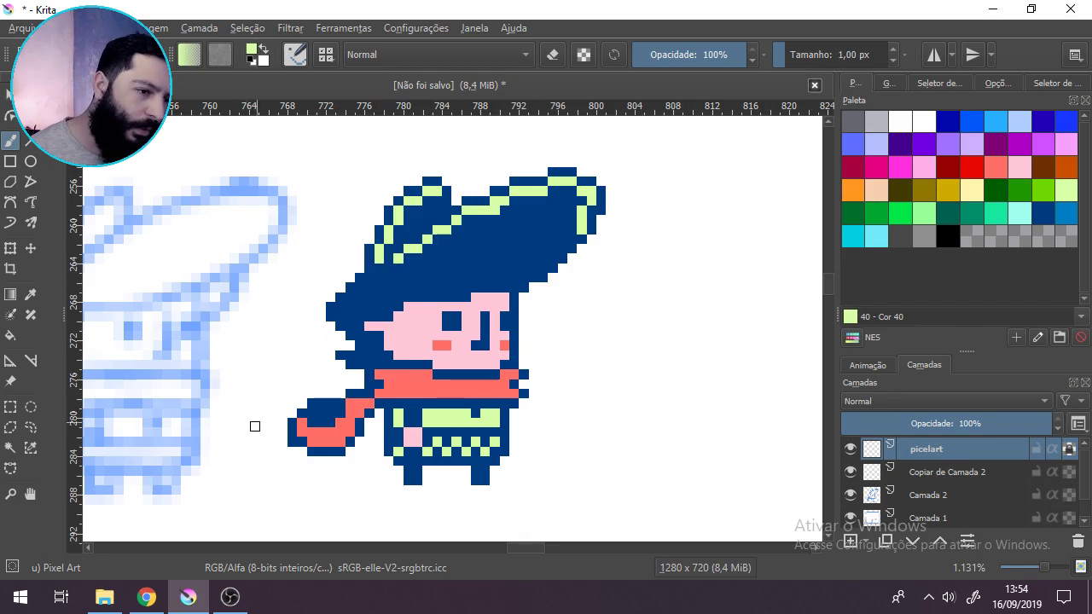
Step: Sample dark blue from the hat as the brush colour for correcting the trim
{"action": "scroll", "coordinate": [388, 296], "scroll_direction": "down", "scroll_amount": 3}
{"action": "scroll", "coordinate": [396, 287], "scroll_direction": "up", "scroll_amount": 5}
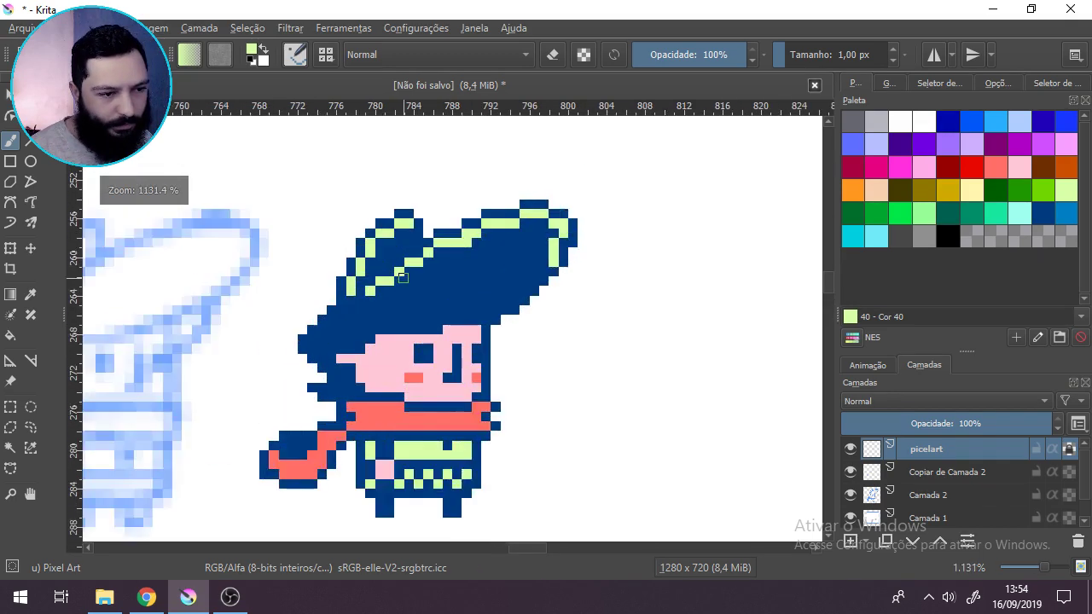
{"action": "left_click", "coordinate": [463, 285], "text": "ctrl"}
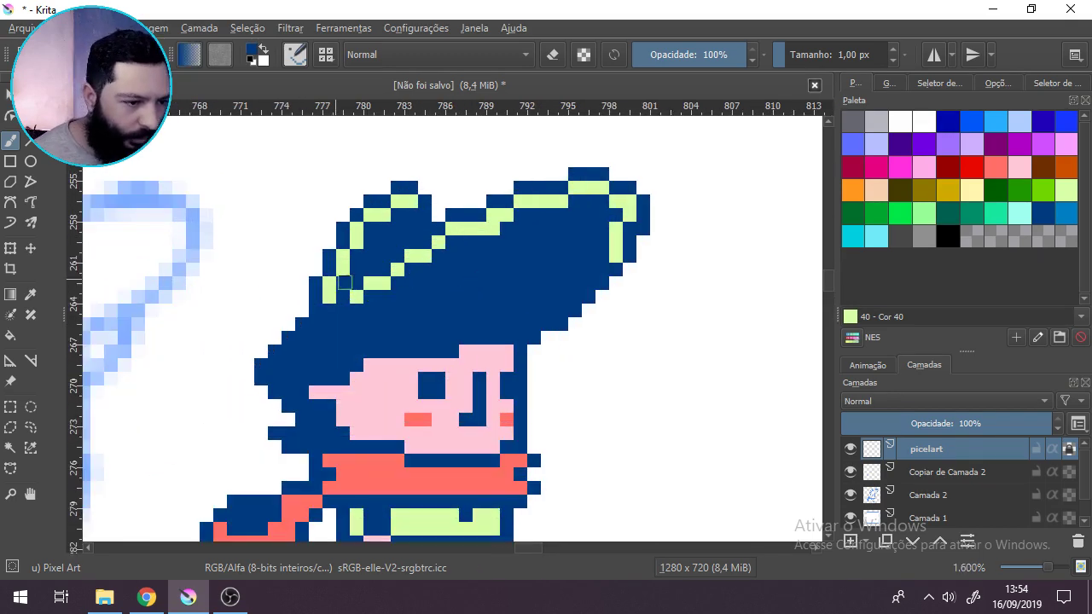
{"action": "left_click", "coordinate": [371, 284]}
{"action": "left_click", "coordinate": [397, 270]}
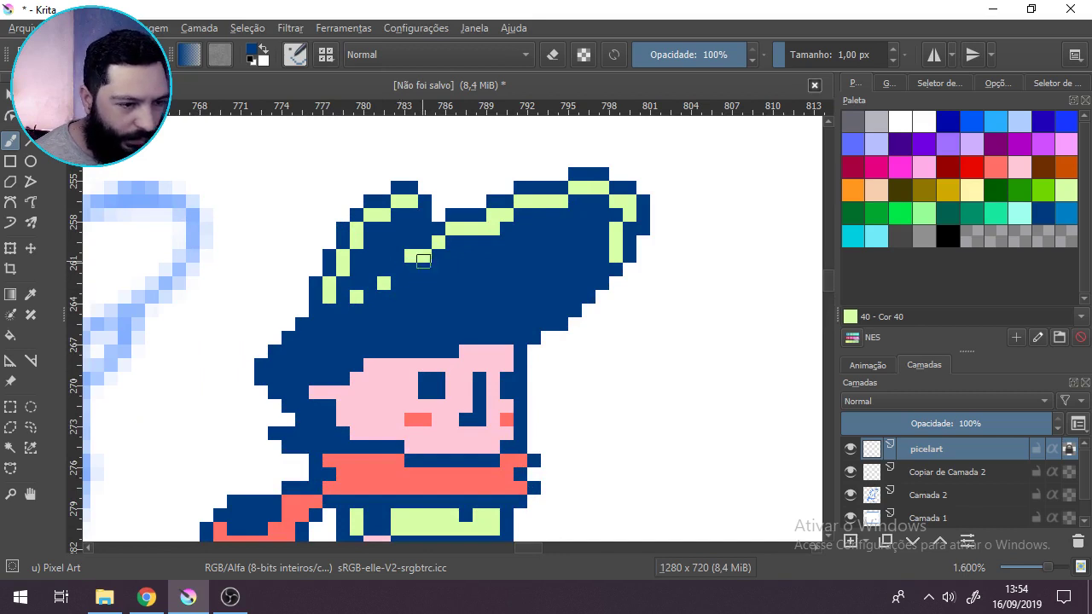
{"action": "key", "text": "ctrl+z"}
{"action": "key", "text": "ctrl+z"}
Step: Shorten the lower ends of the brim and crown trim by painting single light green pixels dark blue
{"action": "left_click", "coordinate": [355, 296]}
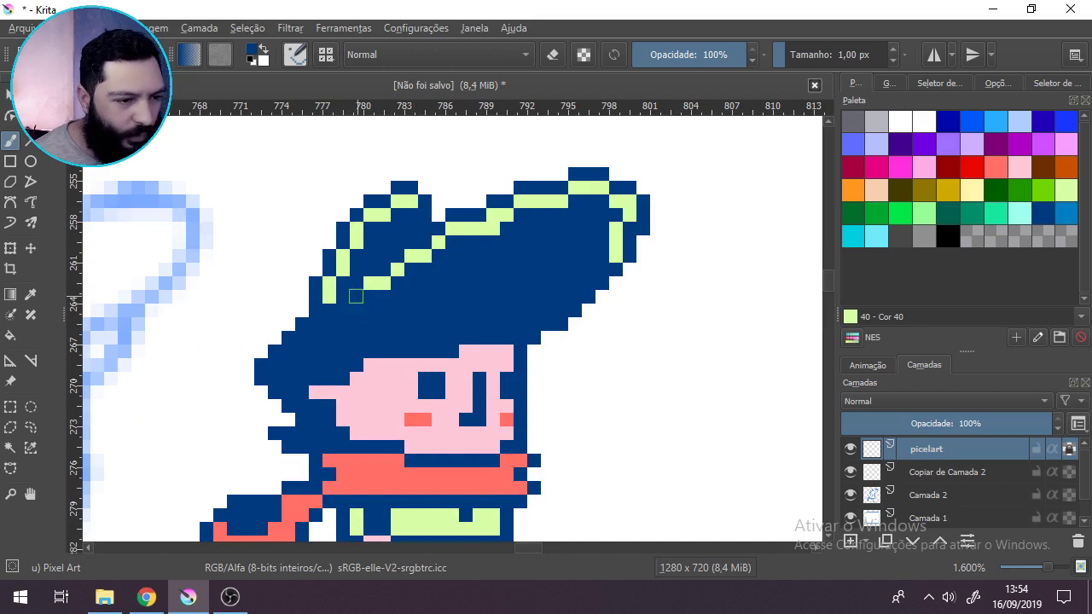
{"action": "left_click", "coordinate": [331, 297]}
{"action": "left_click", "coordinate": [370, 284]}
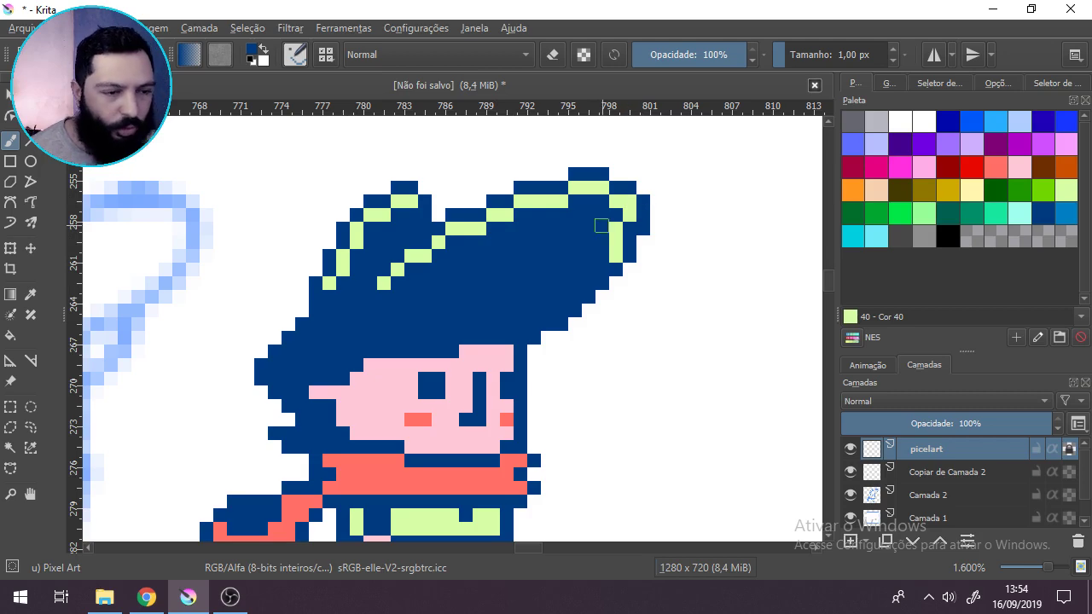
Step: Examine the character with its new hat trim at several sizes beside the small and large sketches
{"action": "scroll", "coordinate": [601, 225], "scroll_direction": "down", "scroll_amount": 7}
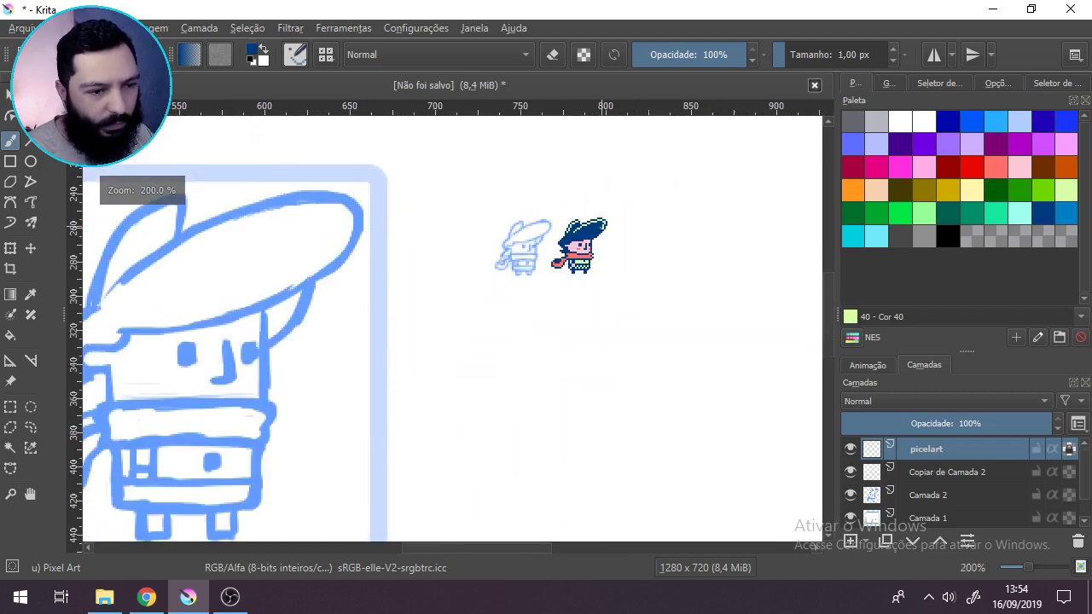
{"action": "scroll", "coordinate": [626, 254], "scroll_direction": "down", "scroll_amount": 3}
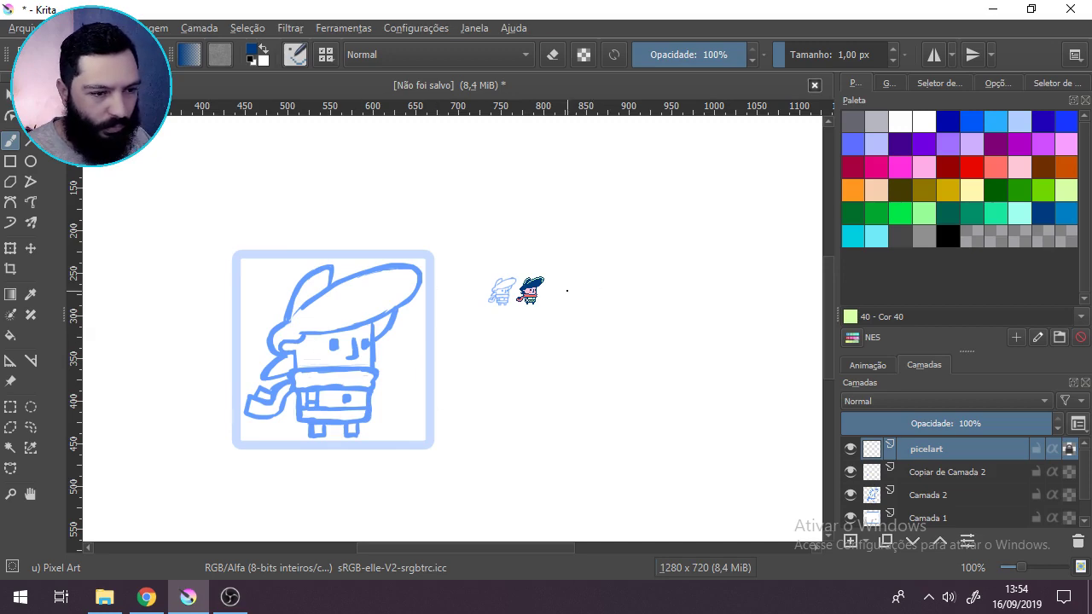
{"action": "scroll", "coordinate": [567, 290], "scroll_direction": "up", "scroll_amount": 3}
{"action": "scroll", "coordinate": [395, 302], "scroll_direction": "down", "scroll_amount": 3}
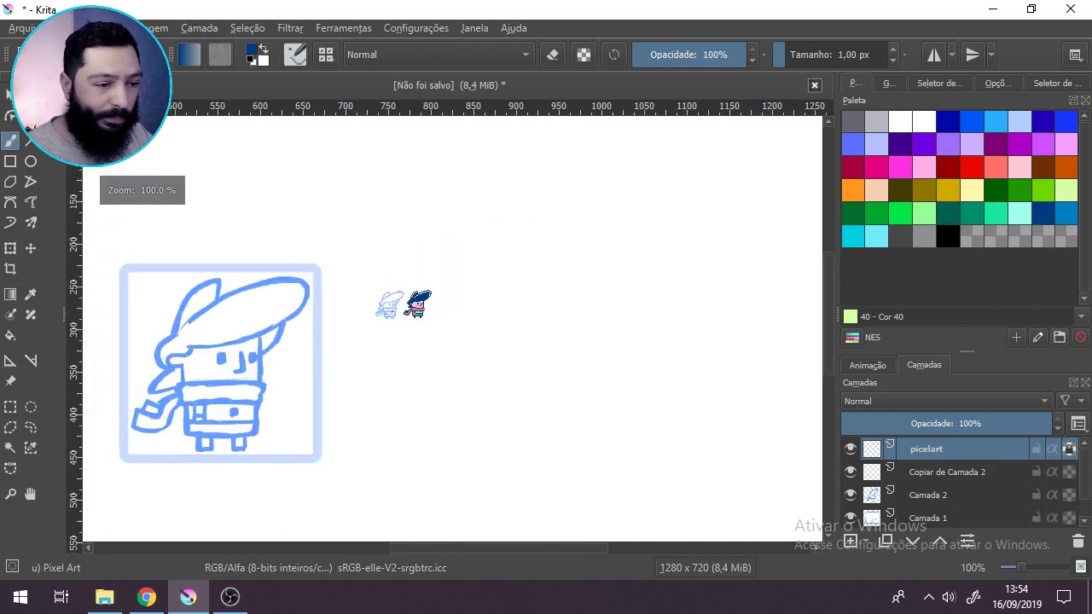
{"action": "scroll", "coordinate": [397, 304], "scroll_direction": "down", "scroll_amount": 3}
{"action": "scroll", "coordinate": [307, 343], "scroll_direction": "up", "scroll_amount": 2}
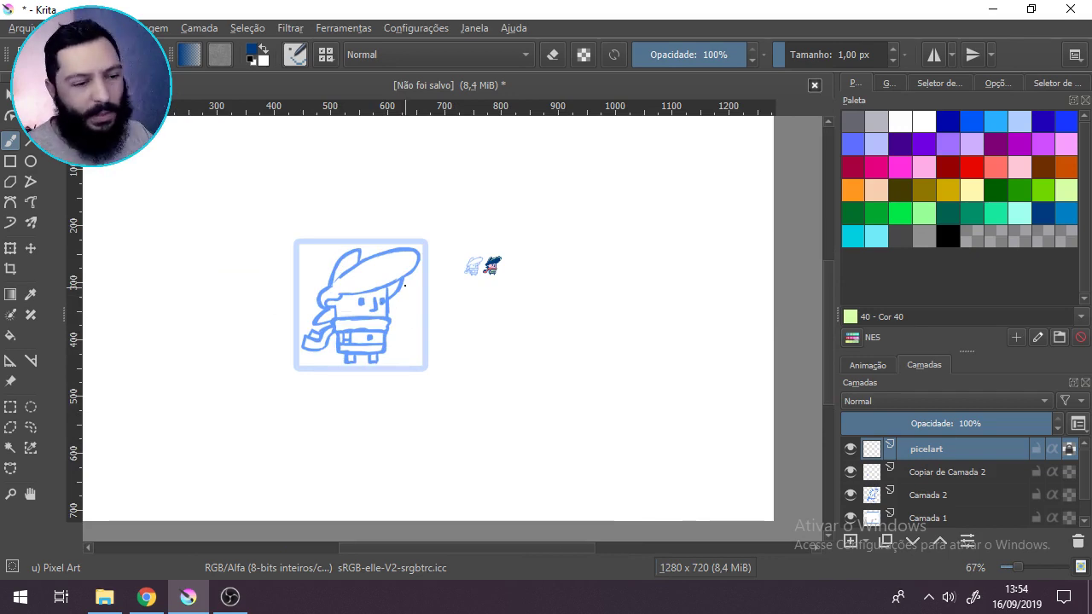
{"action": "scroll", "coordinate": [511, 247], "scroll_direction": "up", "scroll_amount": 3}
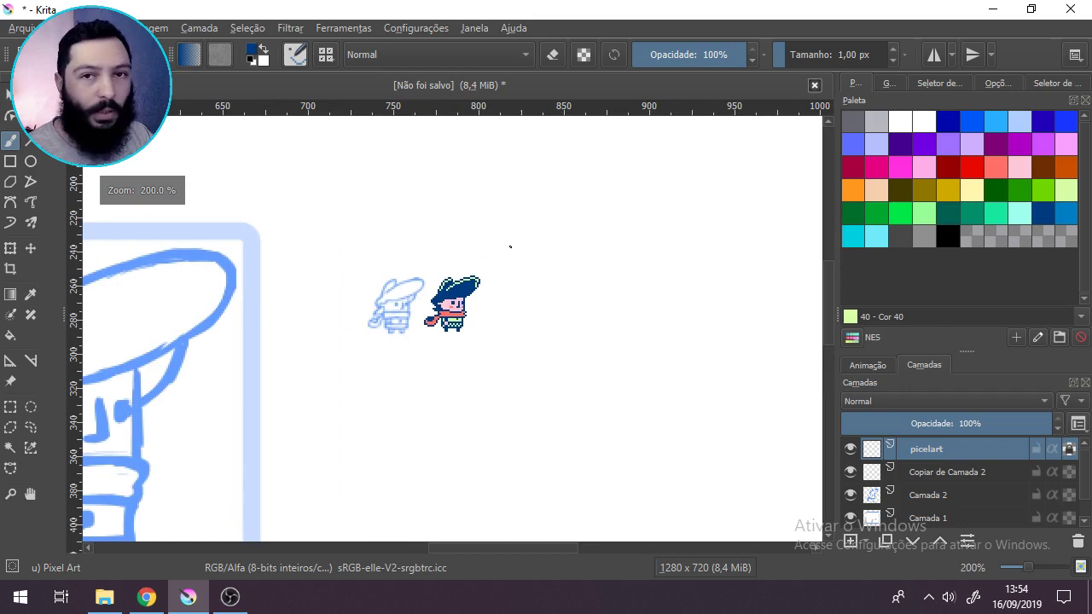
{"action": "scroll", "coordinate": [505, 273], "scroll_direction": "up", "scroll_amount": 2}
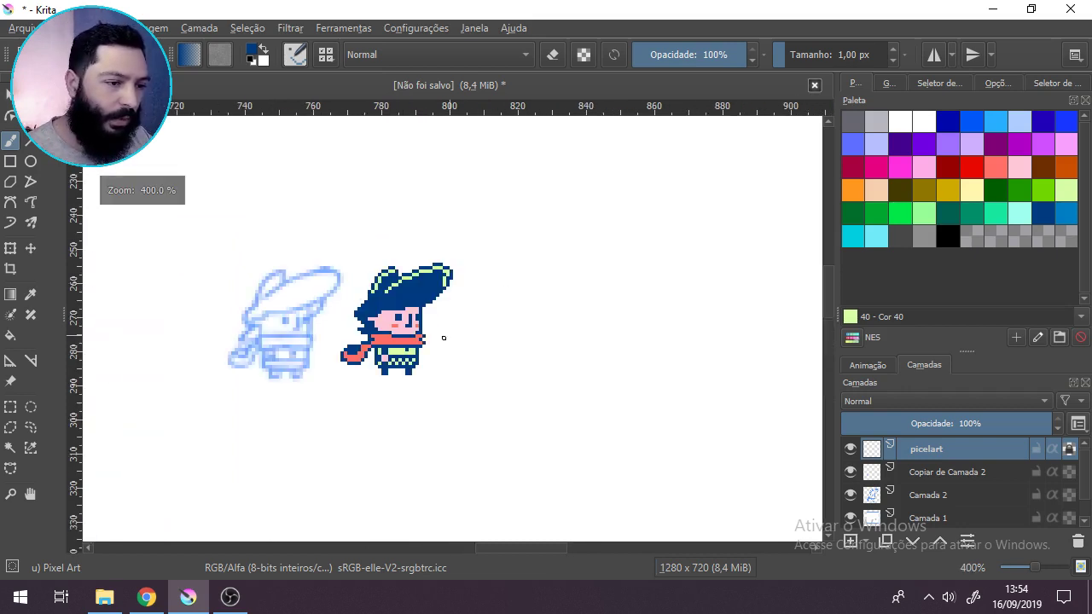
{"action": "scroll", "coordinate": [478, 285], "scroll_direction": "down", "scroll_amount": 2}
{"action": "scroll", "coordinate": [478, 285], "scroll_direction": "up", "scroll_amount": 2}
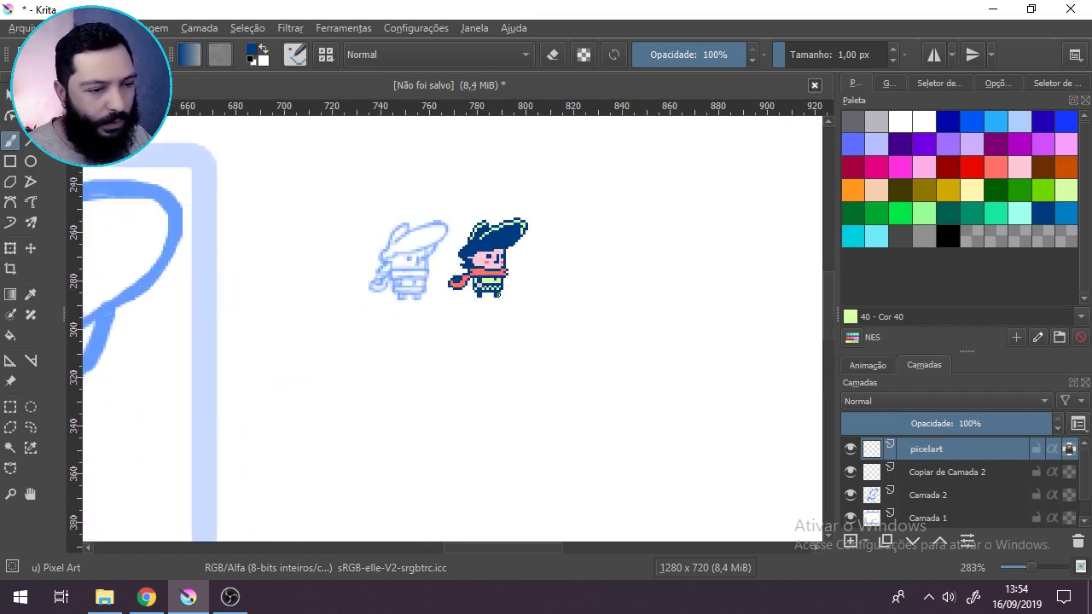
{"action": "left_click_drag", "start_coordinate": [474, 348], "coordinate": [428, 383]}
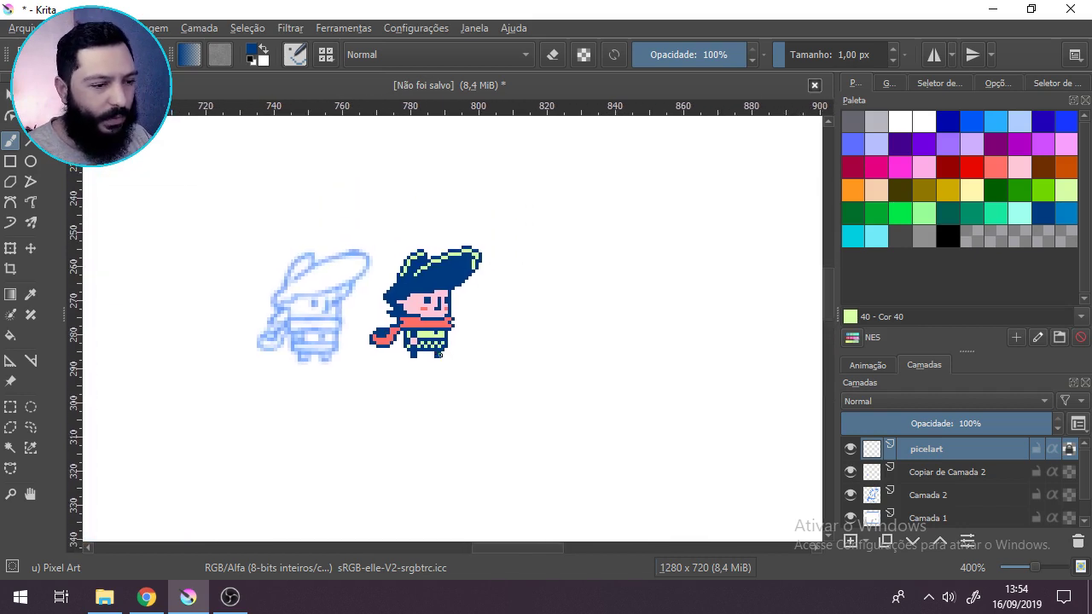
{"action": "scroll", "coordinate": [440, 353], "scroll_direction": "up", "scroll_amount": 2}
{"action": "scroll", "coordinate": [440, 354], "scroll_direction": "up", "scroll_amount": 3}
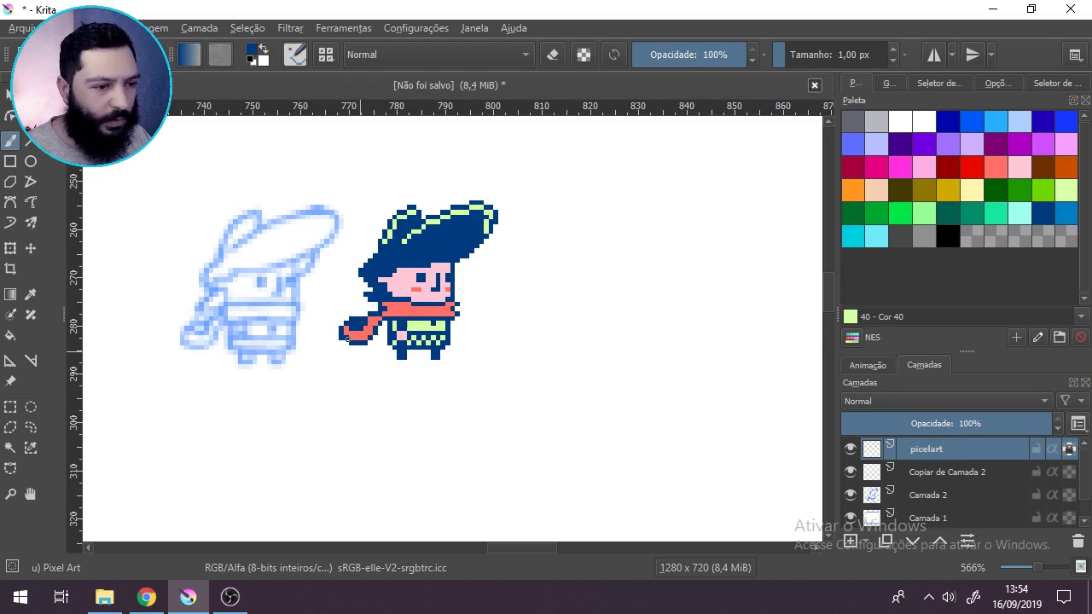
{"action": "scroll", "coordinate": [347, 339], "scroll_direction": "down", "scroll_amount": 6}
{"action": "left_click_drag", "start_coordinate": [201, 361], "coordinate": [380, 296]}
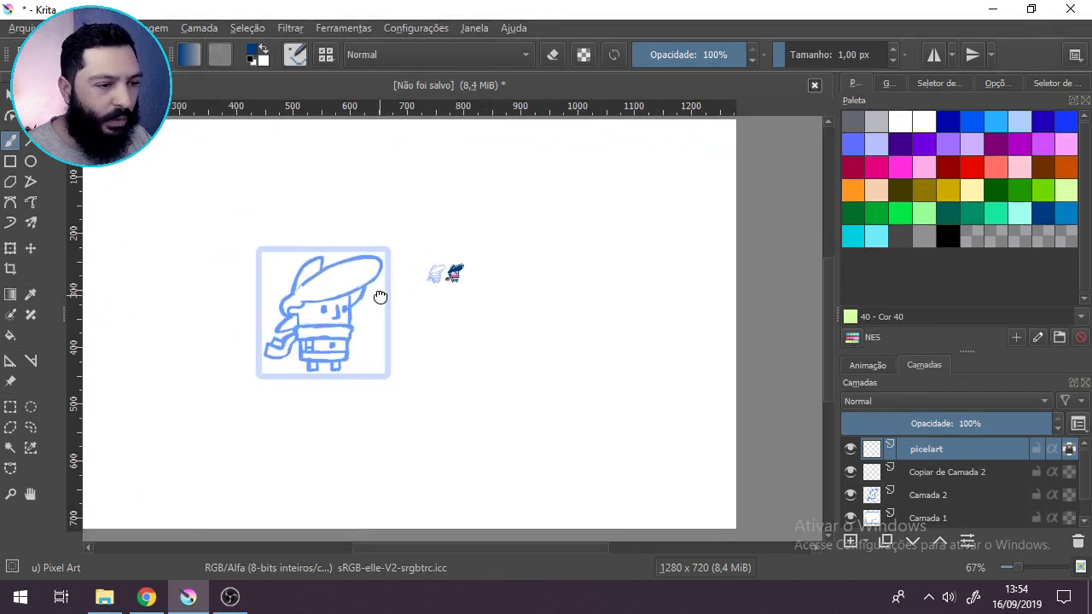
{"action": "scroll", "coordinate": [380, 296], "scroll_direction": "up", "scroll_amount": 1}
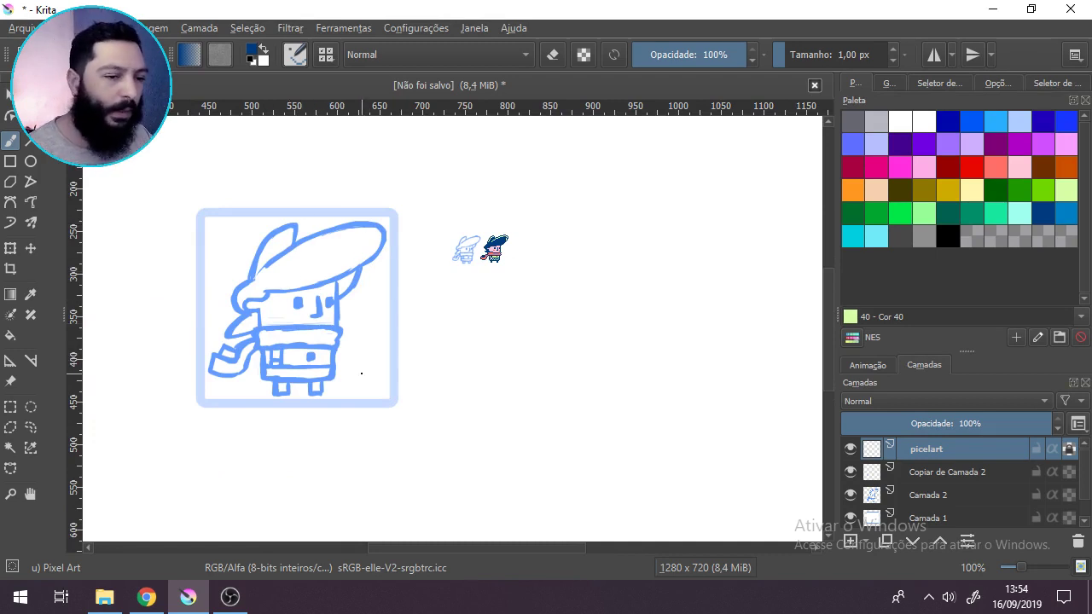
{"action": "scroll", "coordinate": [362, 373], "scroll_direction": "up", "scroll_amount": 3}
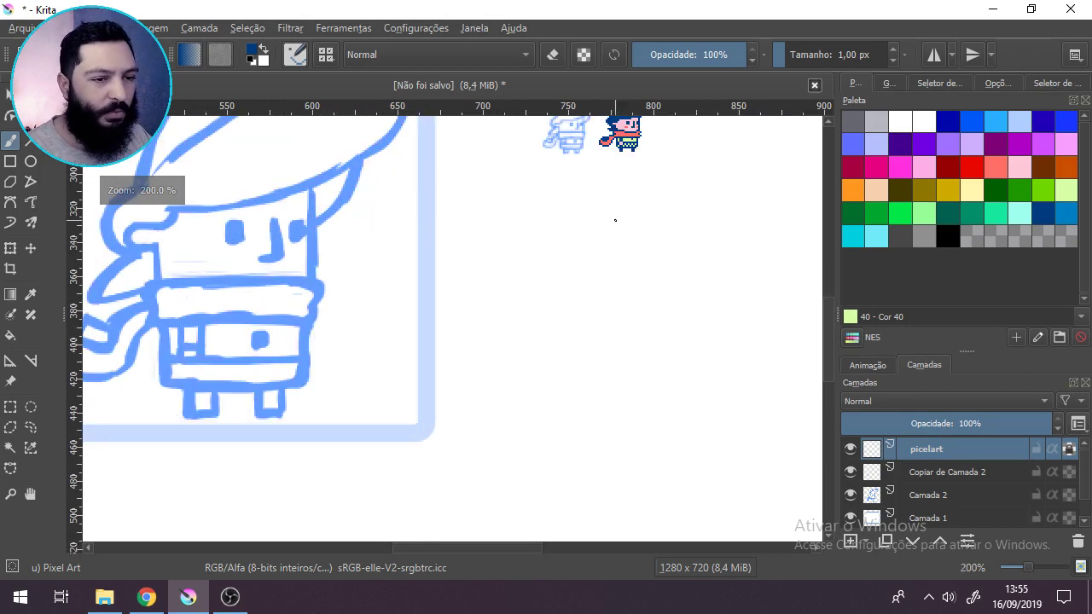
Step: Compare the finished coloured character with the small sketch beside it, both enlarged and at reduced size
{"action": "scroll", "coordinate": [512, 281], "scroll_direction": "up", "scroll_amount": 2}
{"action": "scroll", "coordinate": [456, 196], "scroll_direction": "up", "scroll_amount": 1}
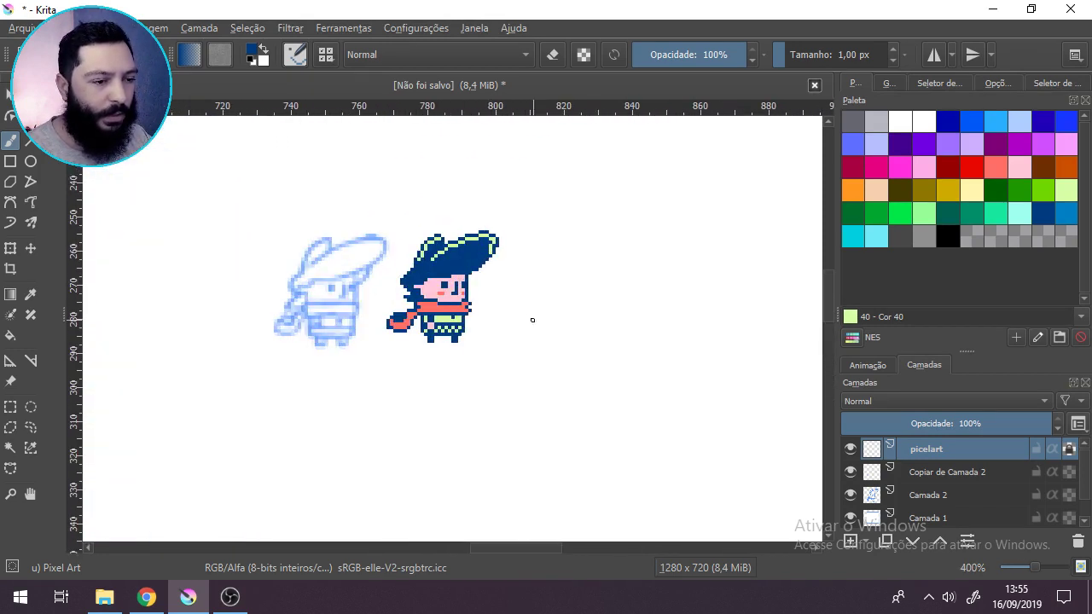
{"action": "left_click_drag", "start_coordinate": [532, 316], "coordinate": [482, 310]}
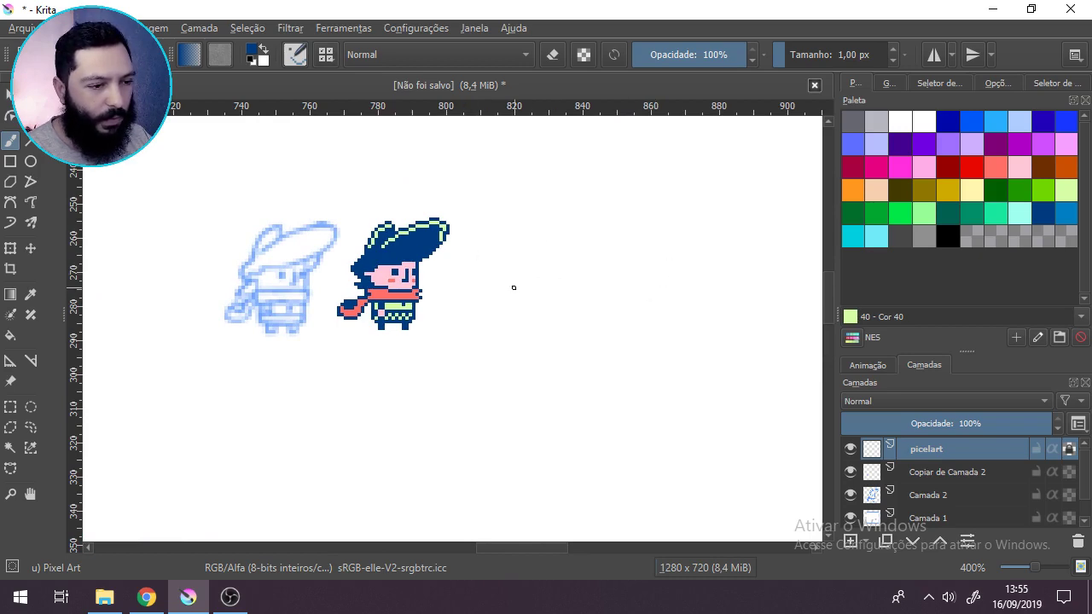
{"action": "scroll", "coordinate": [514, 288], "scroll_direction": "down", "scroll_amount": 3}
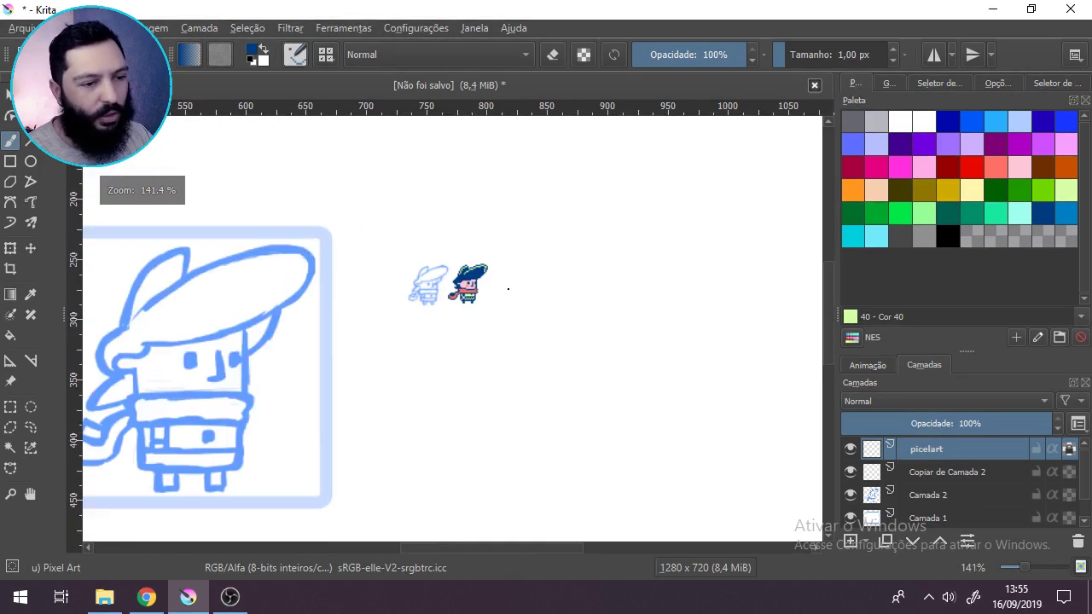
{"action": "scroll", "coordinate": [506, 286], "scroll_direction": "up", "scroll_amount": 3}
{"action": "left_click_drag", "start_coordinate": [531, 285], "coordinate": [579, 337]}
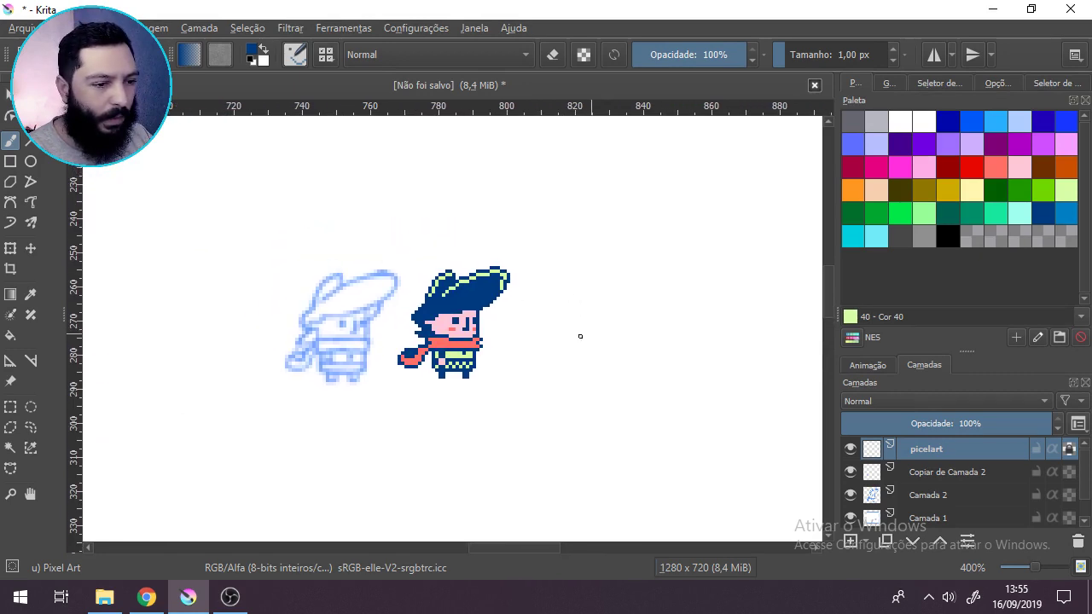
{"action": "scroll", "coordinate": [512, 295], "scroll_direction": "up", "scroll_amount": 1}
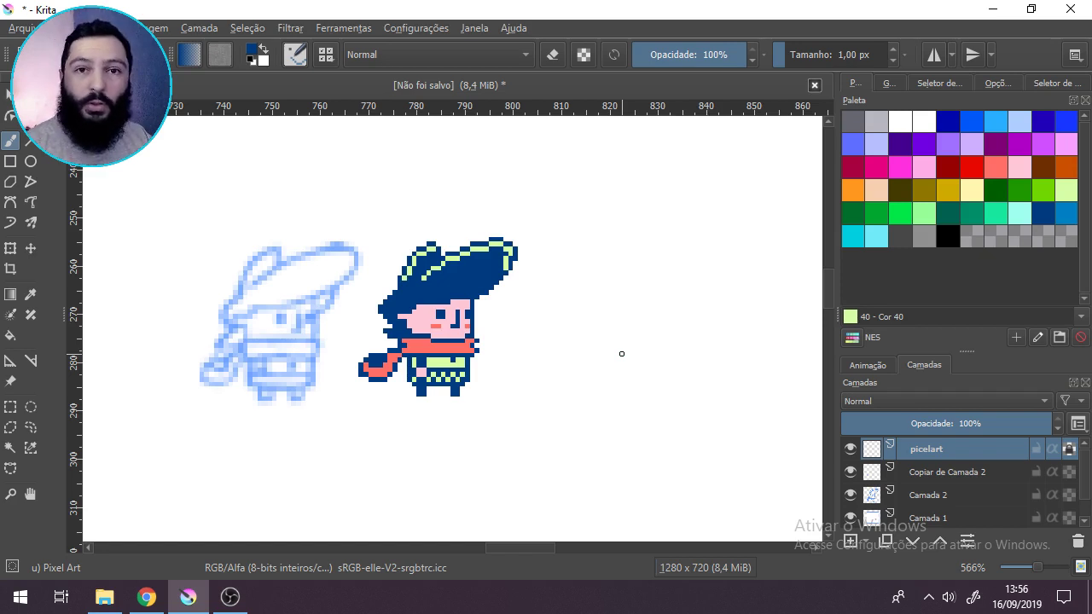
{"action": "left_click", "coordinate": [928, 596]}
{"action": "right_click", "coordinate": [928, 530]}
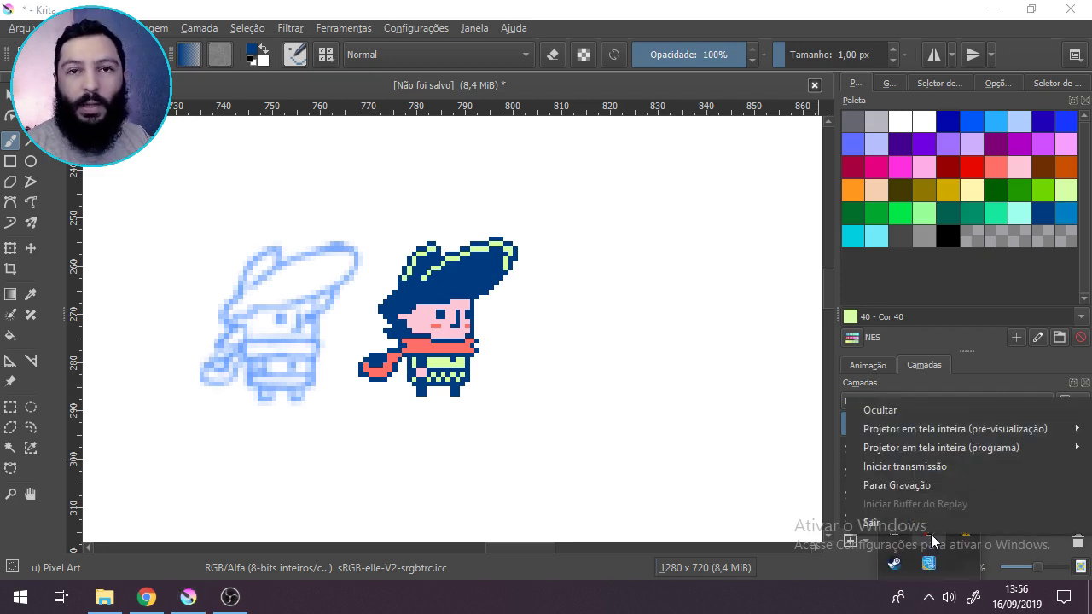